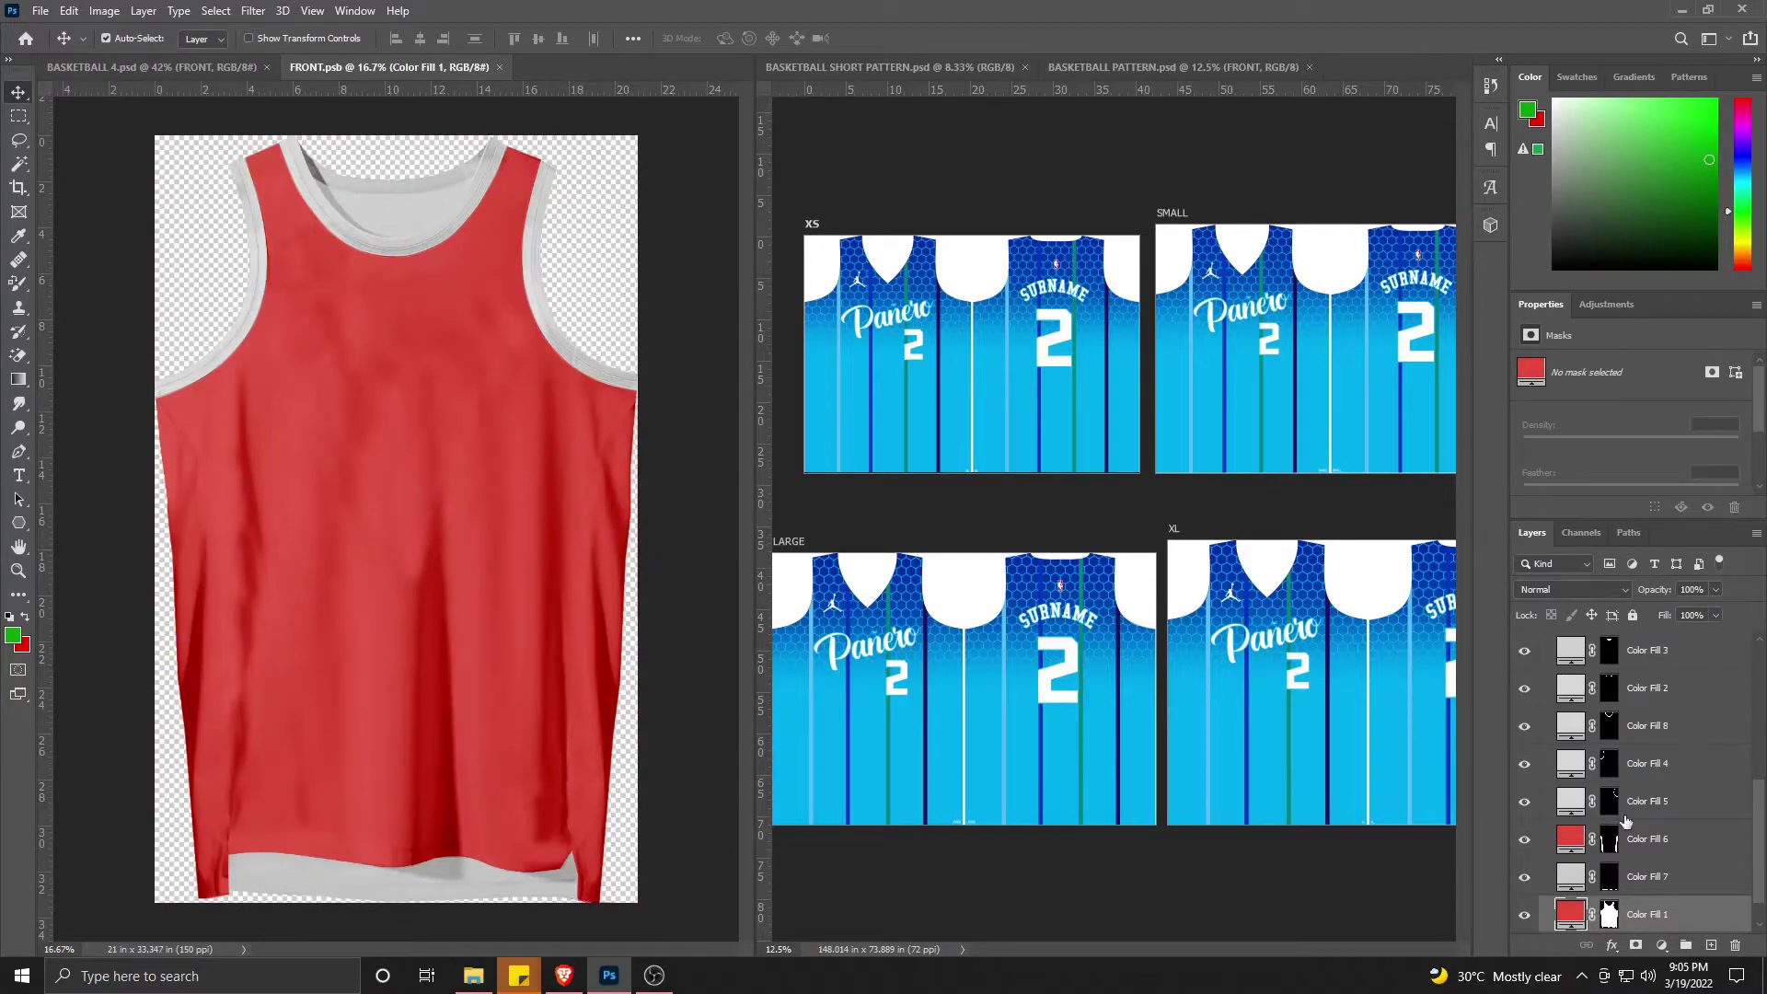
Step: Show the smarts layer group of the front jersey and open the contents of its Rectangle 1 body smart object
{"action": "scroll", "coordinate": [1626, 820], "scroll_direction": "up", "scroll_amount": 4}
{"action": "scroll", "coordinate": [1625, 820], "scroll_direction": "up", "scroll_amount": 1}
{"action": "left_click", "coordinate": [1524, 663]}
{"action": "left_click", "coordinate": [416, 581]}
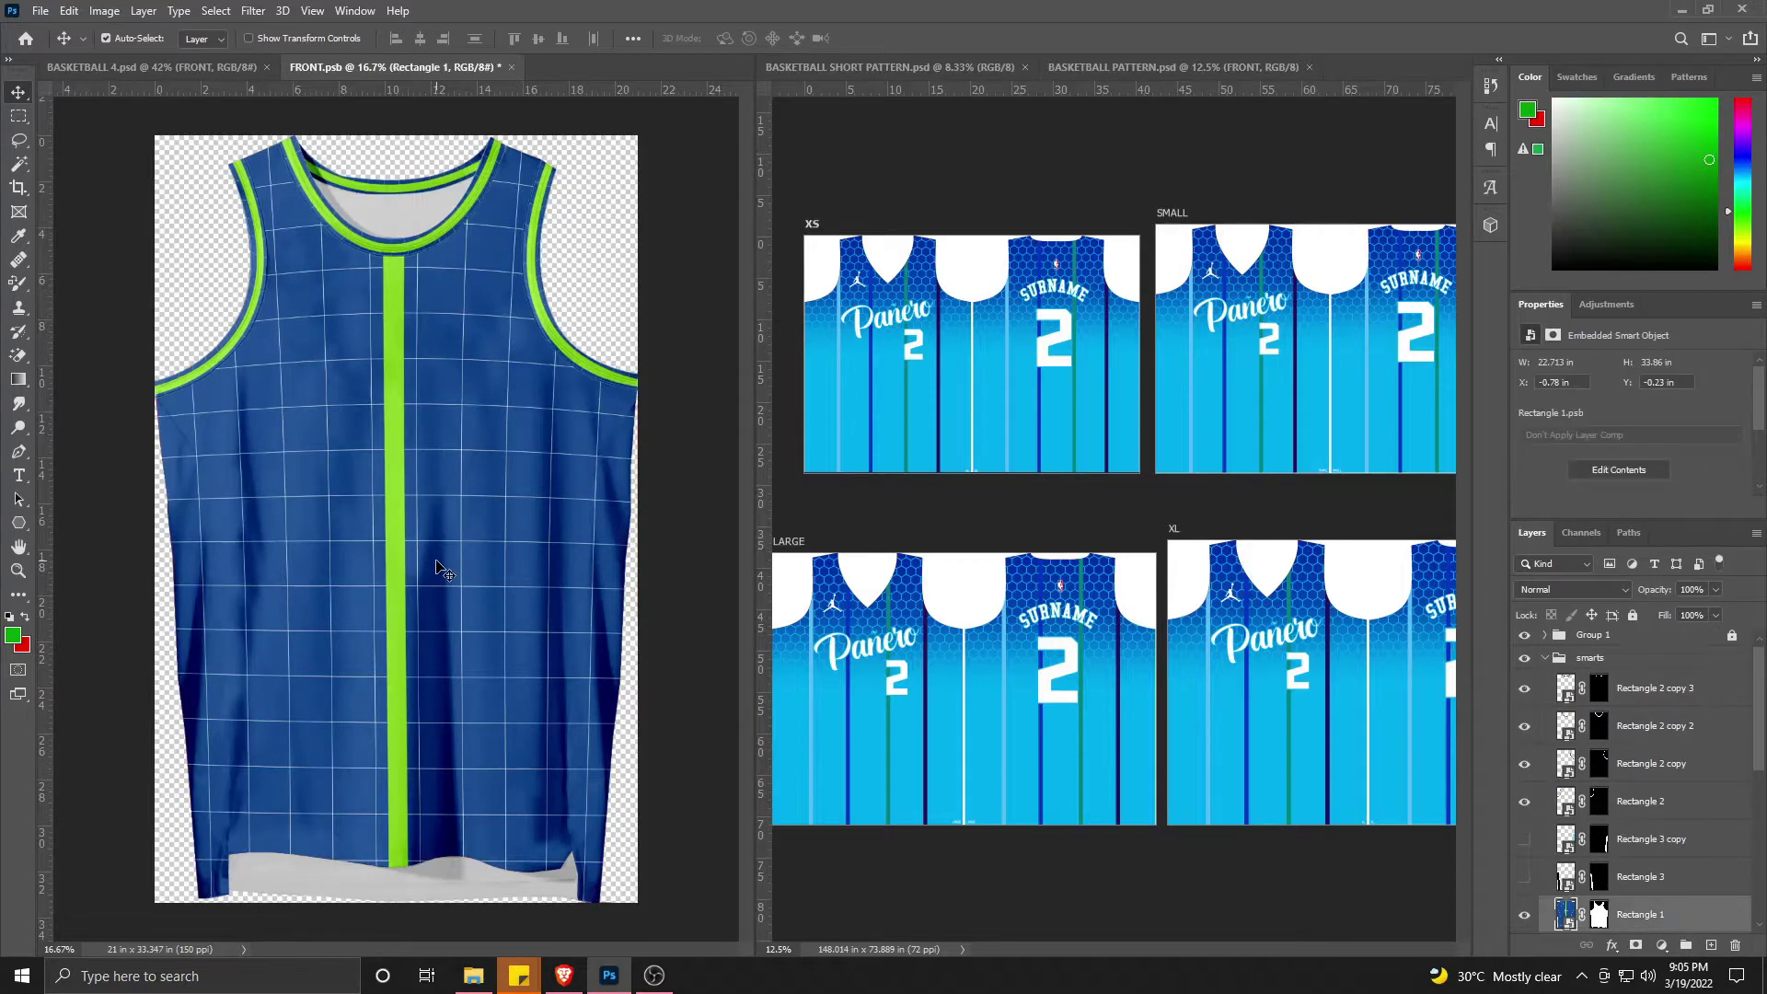
{"action": "double_click", "coordinate": [1568, 923]}
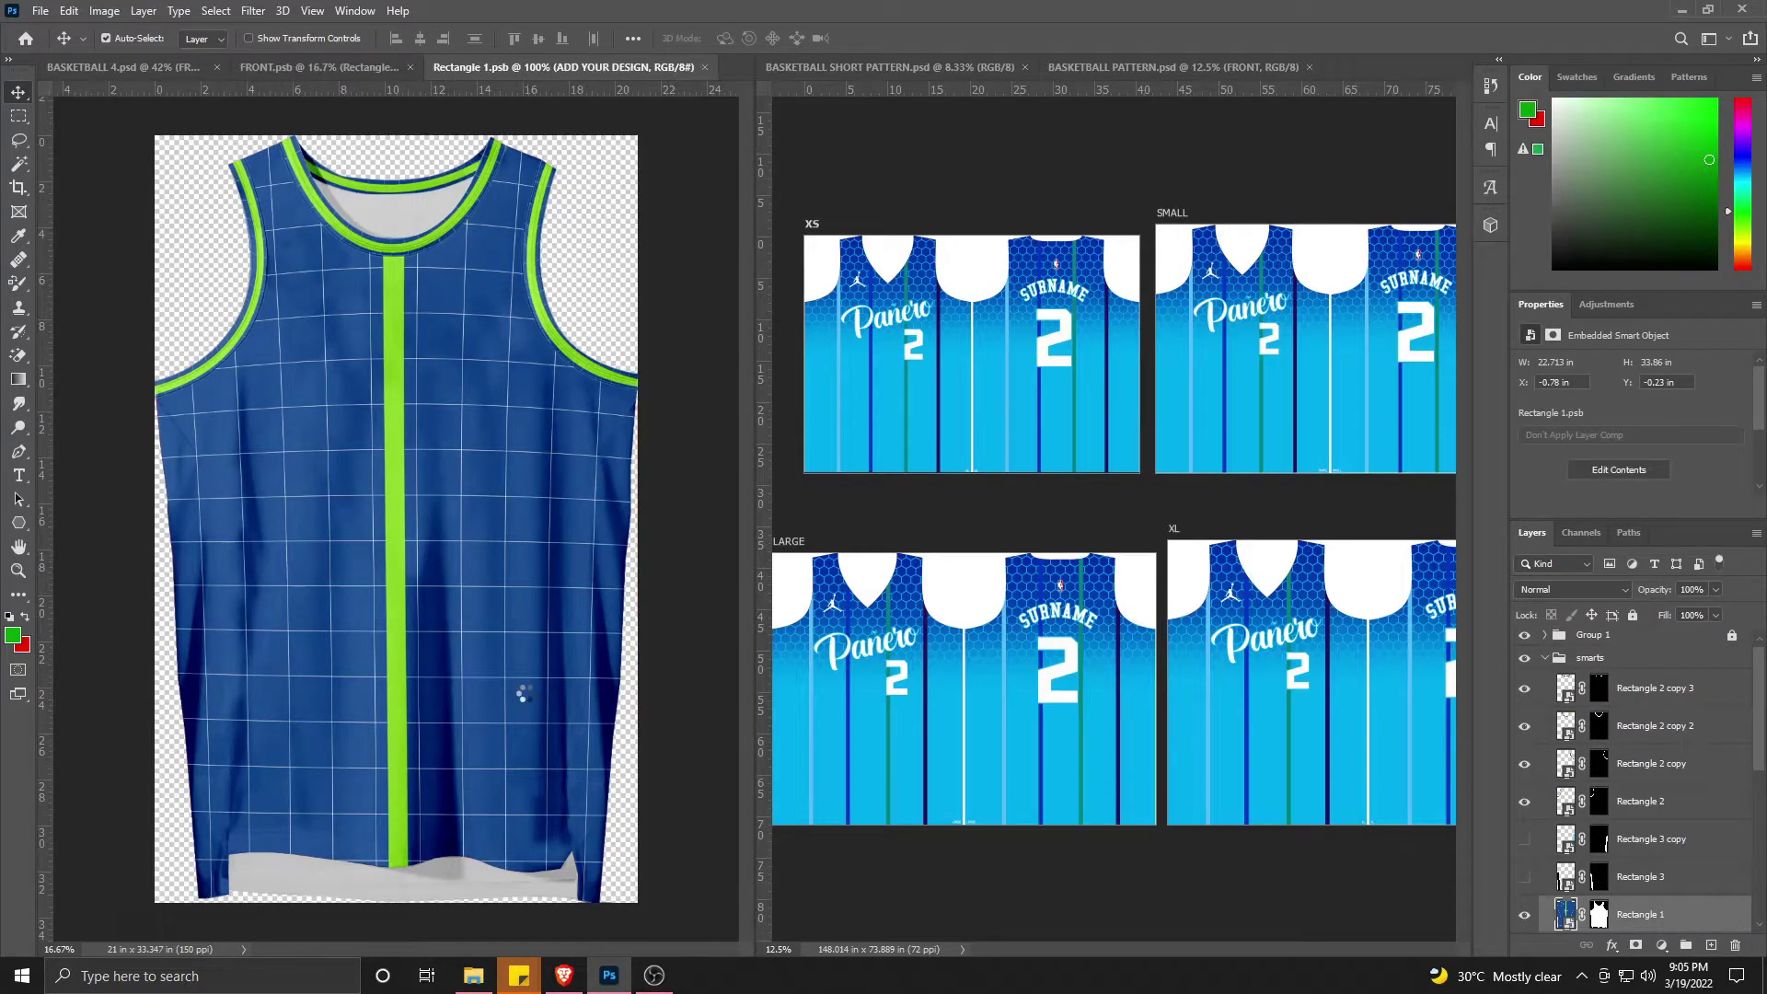
Step: Open the contents of the XS FRONT smart object in the basketball pattern document
{"action": "left_click", "coordinate": [1091, 382]}
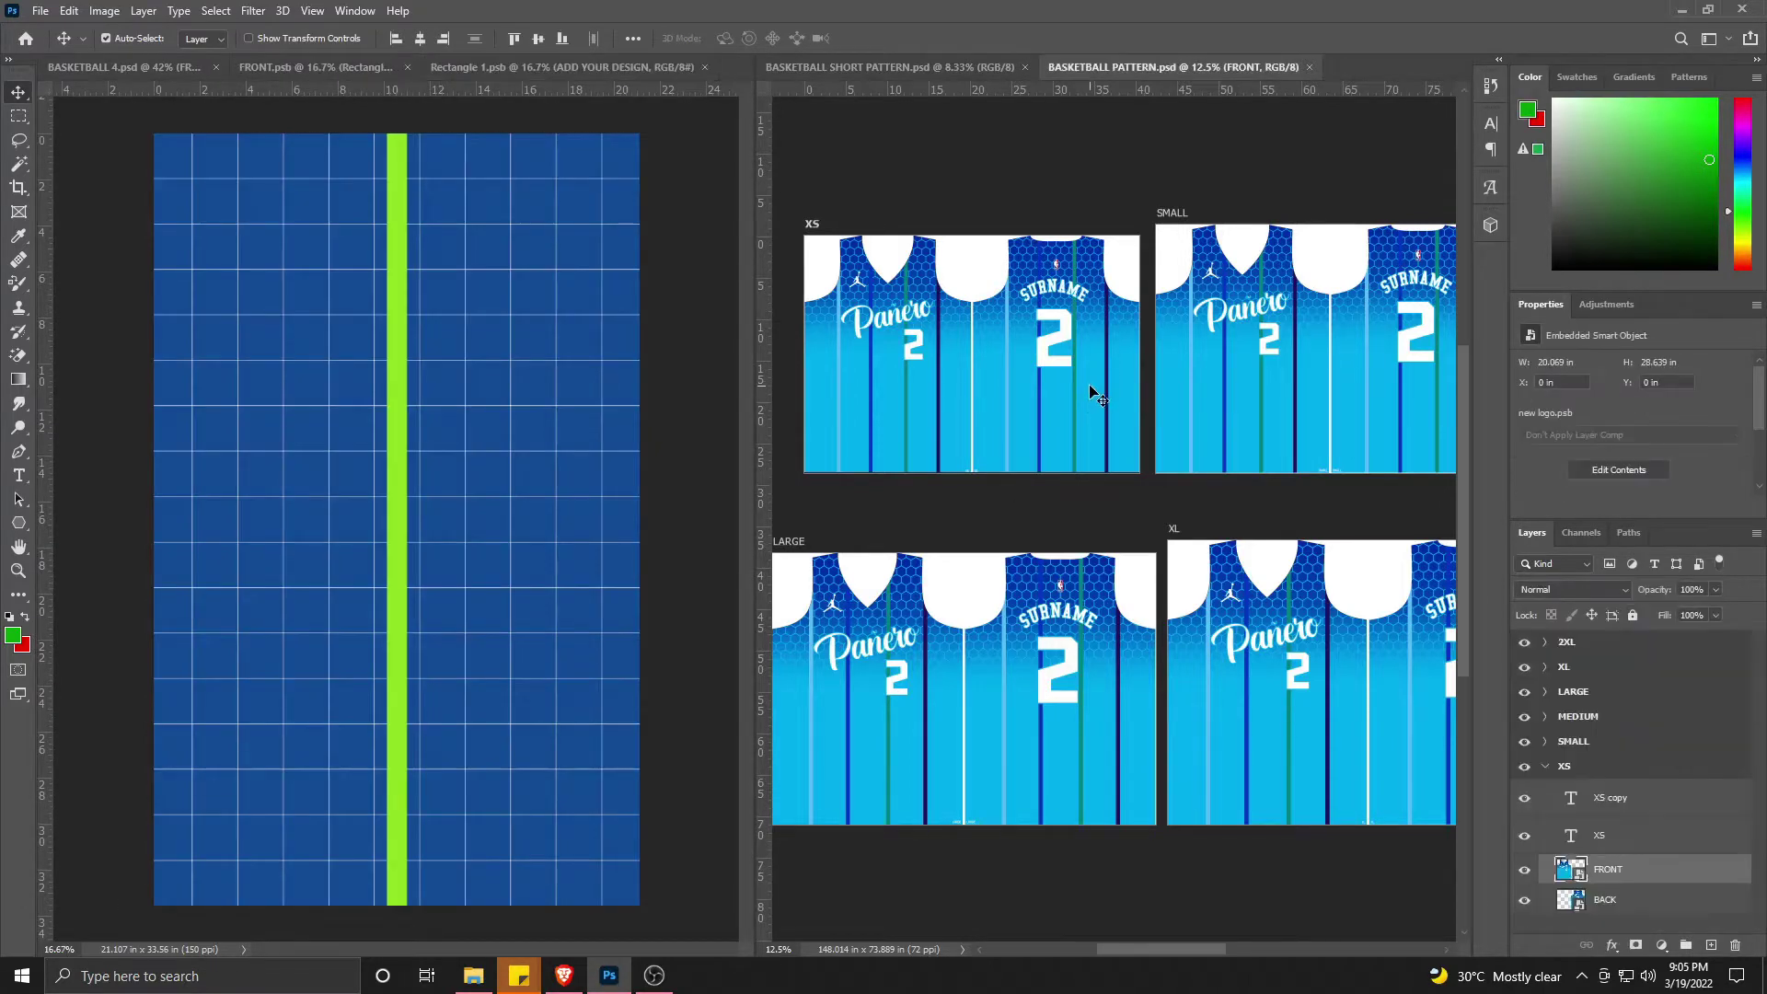
{"action": "left_click", "coordinate": [1577, 906]}
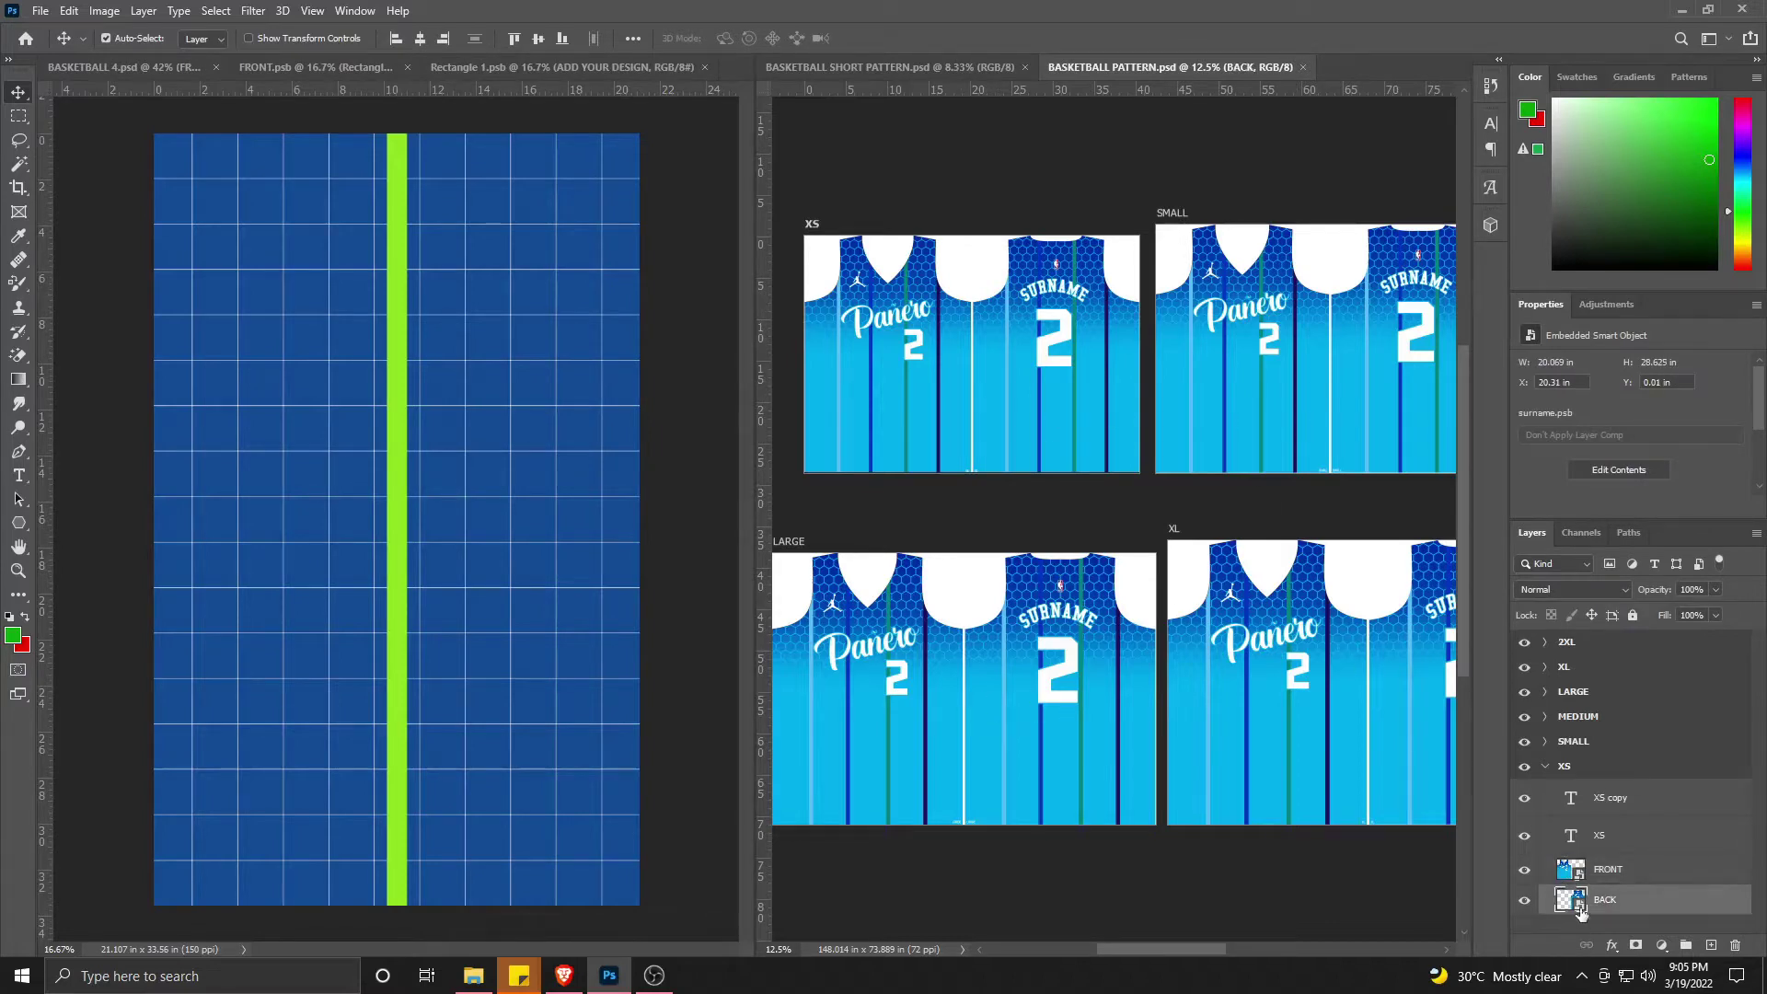
{"action": "double_click", "coordinate": [1577, 875]}
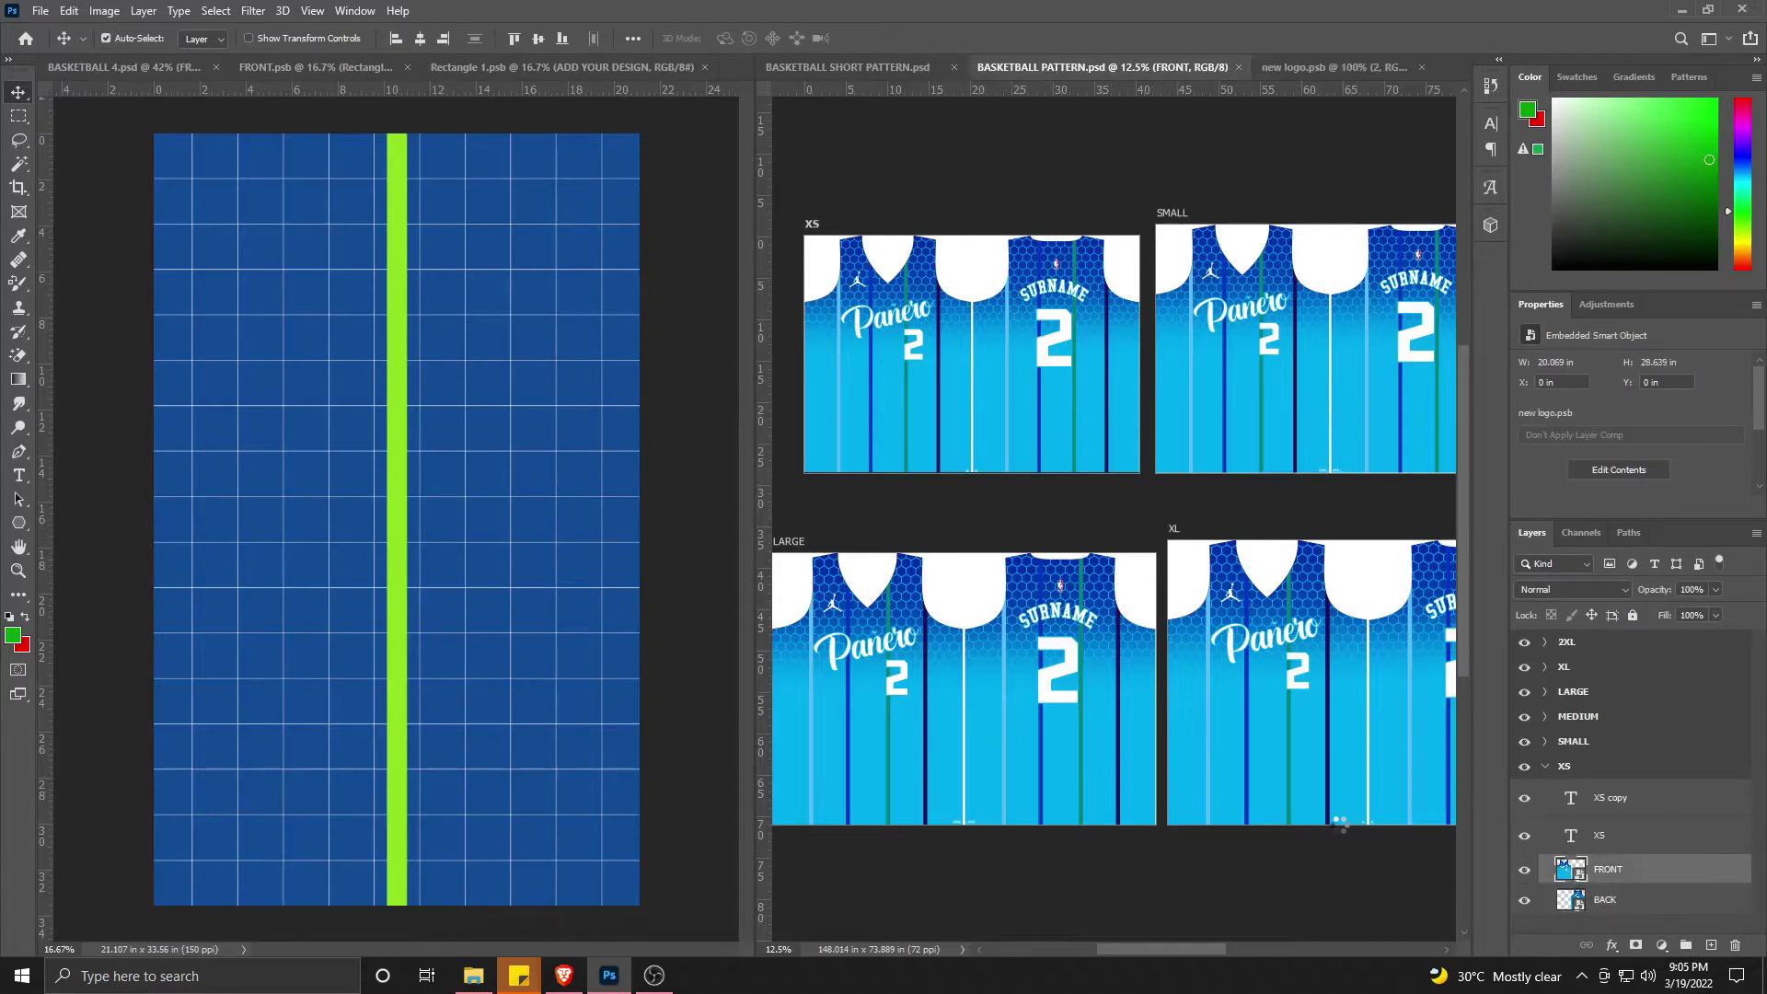
{"action": "left_click", "coordinate": [1244, 749]}
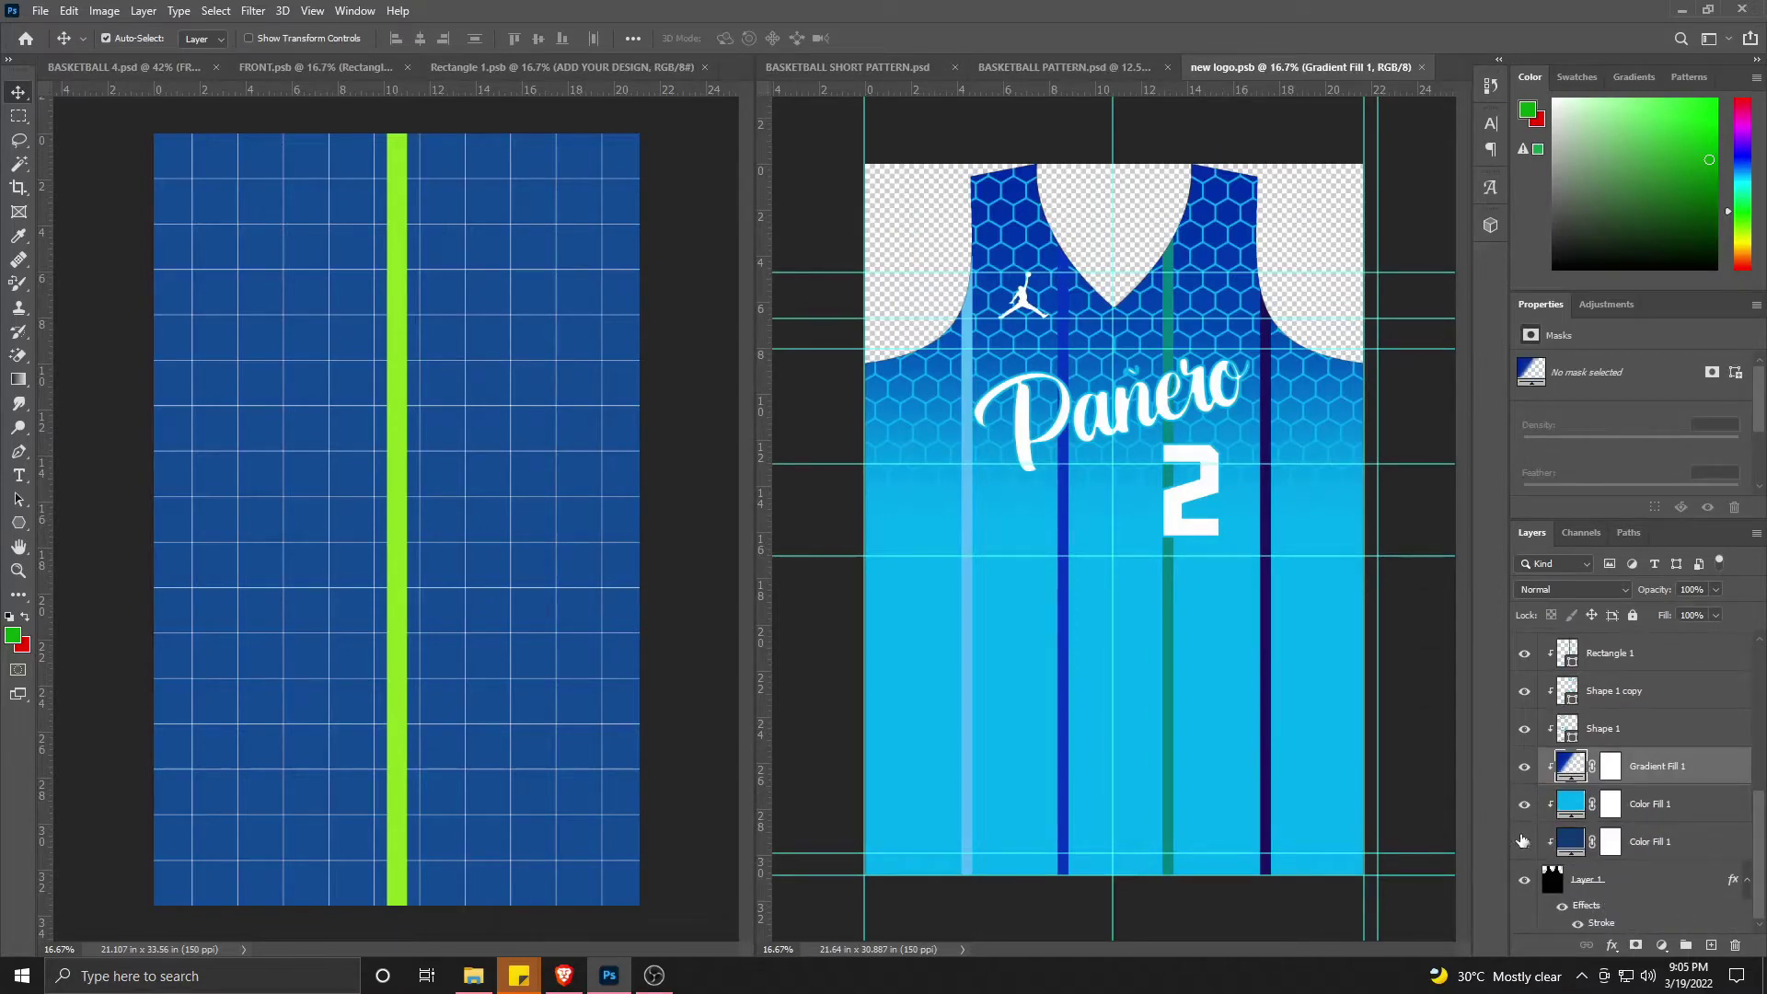
{"action": "left_click", "coordinate": [1524, 766]}
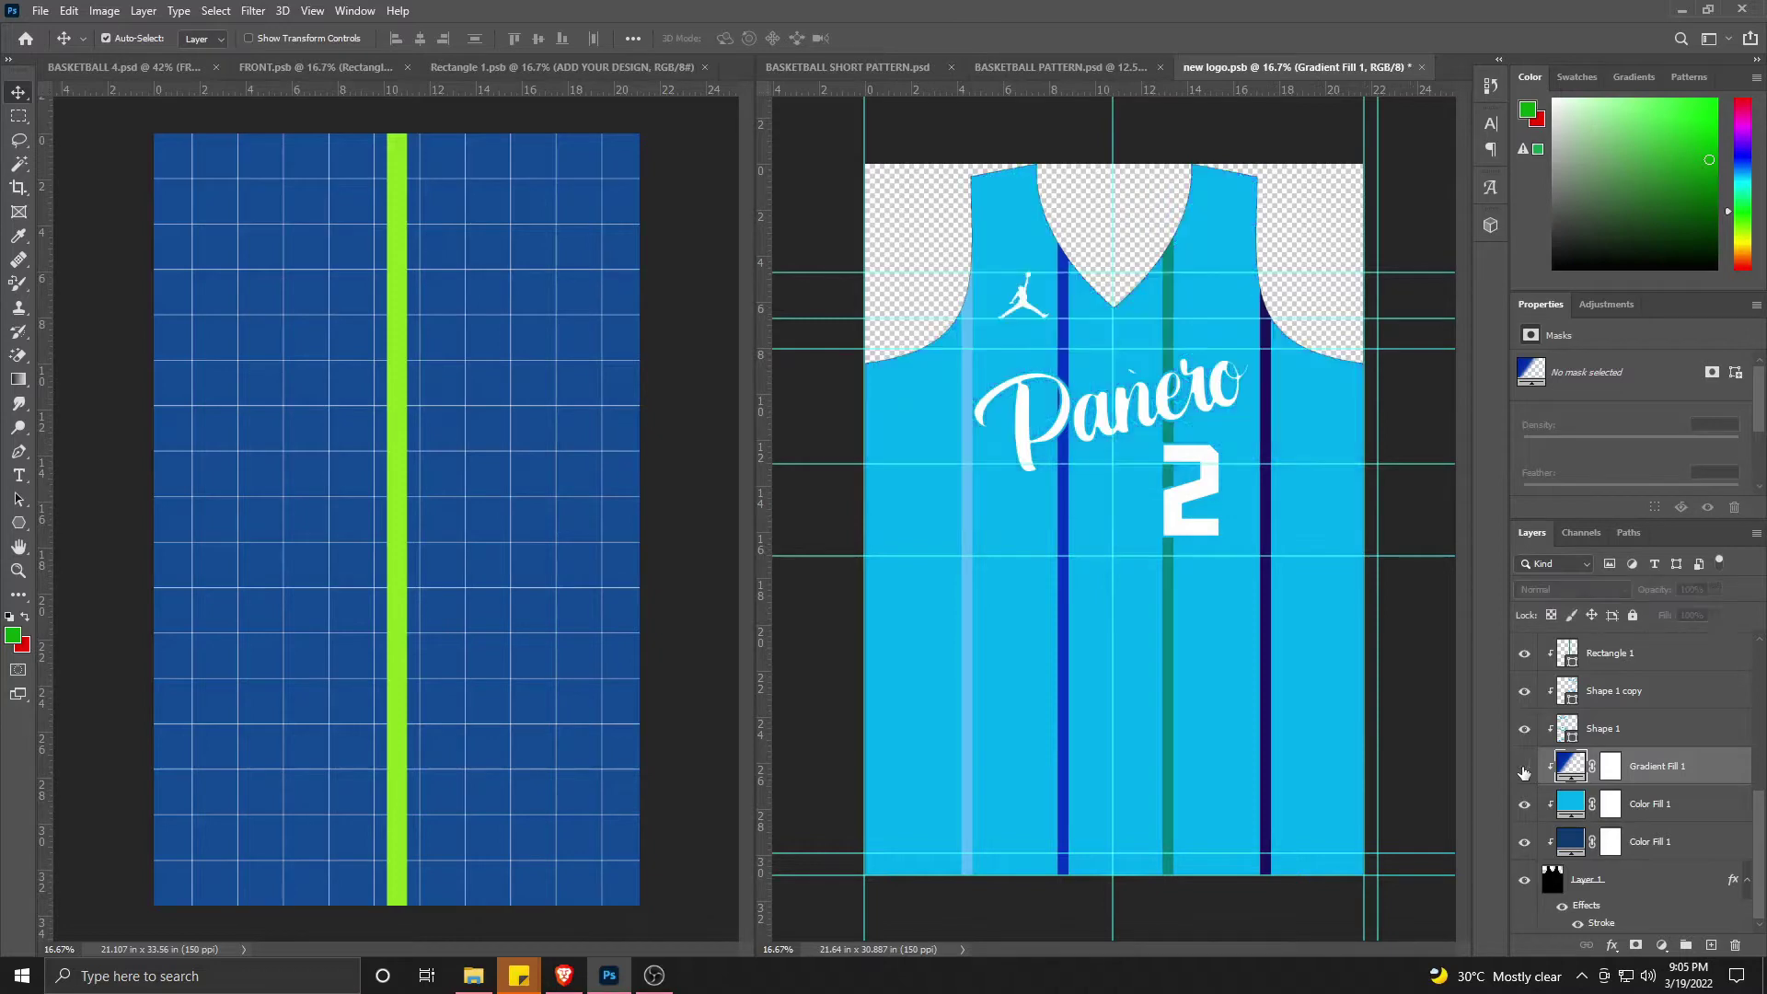
{"action": "left_click", "coordinate": [606, 656]}
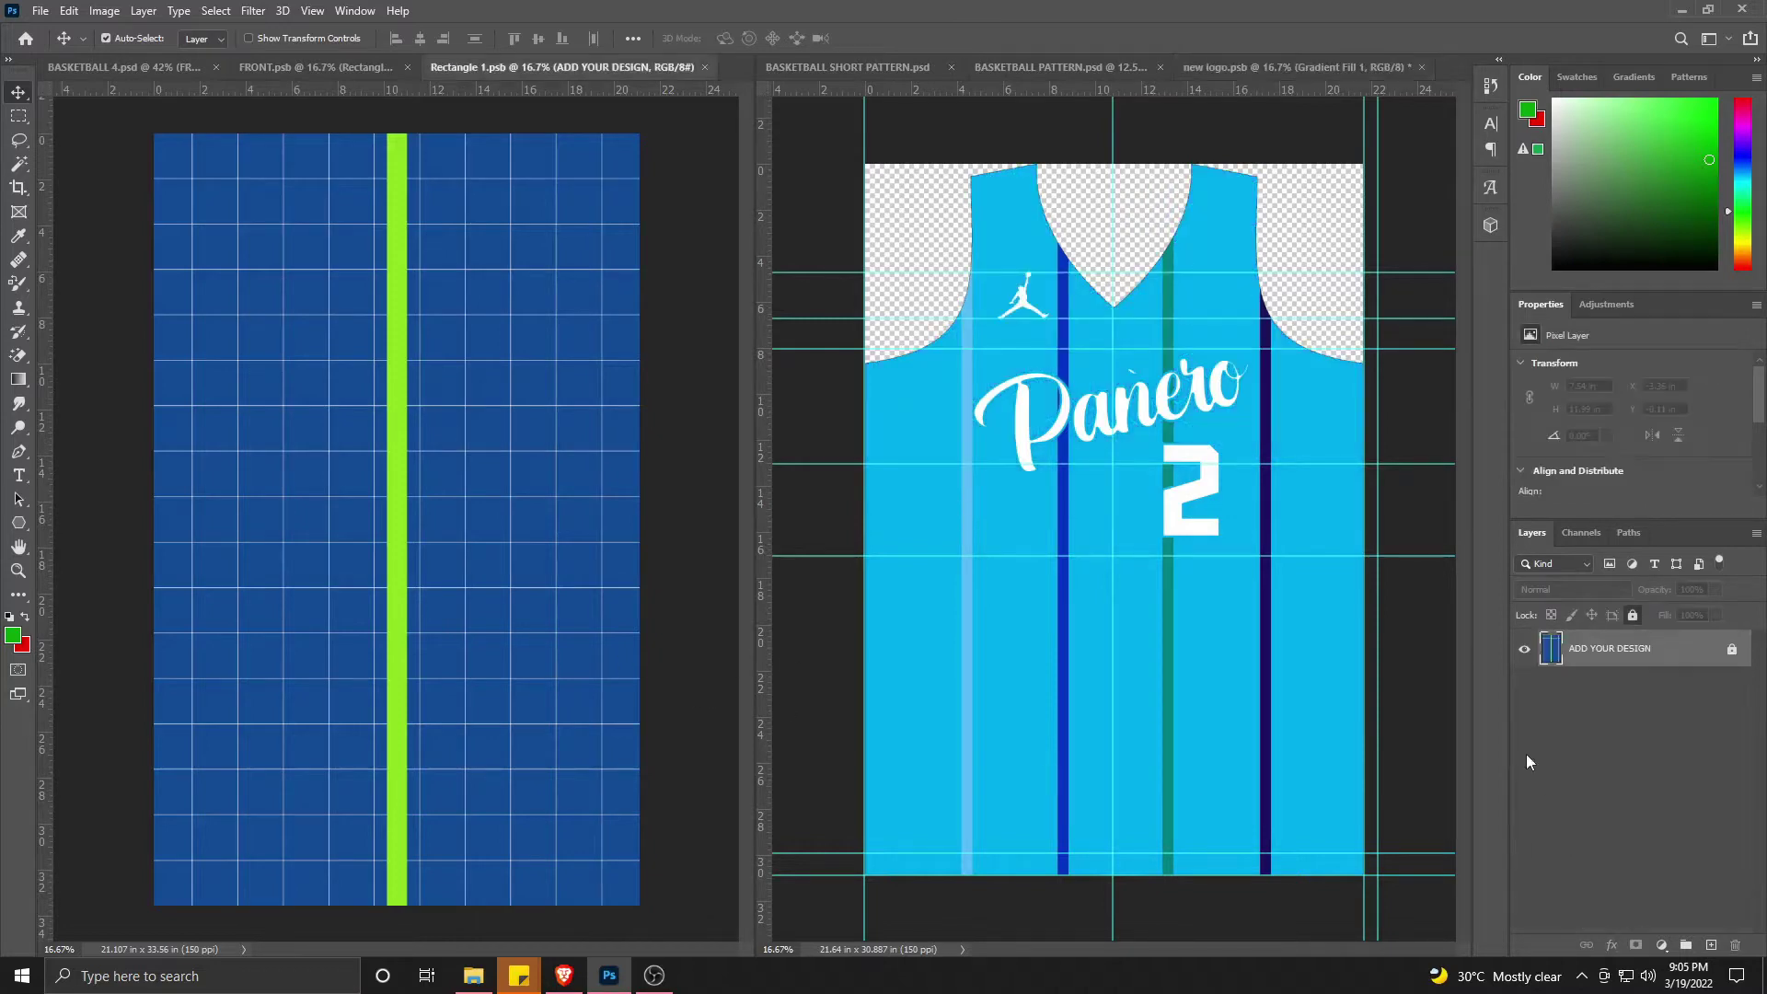
{"action": "left_click", "coordinate": [1212, 648]}
{"action": "left_click", "coordinate": [1524, 914]}
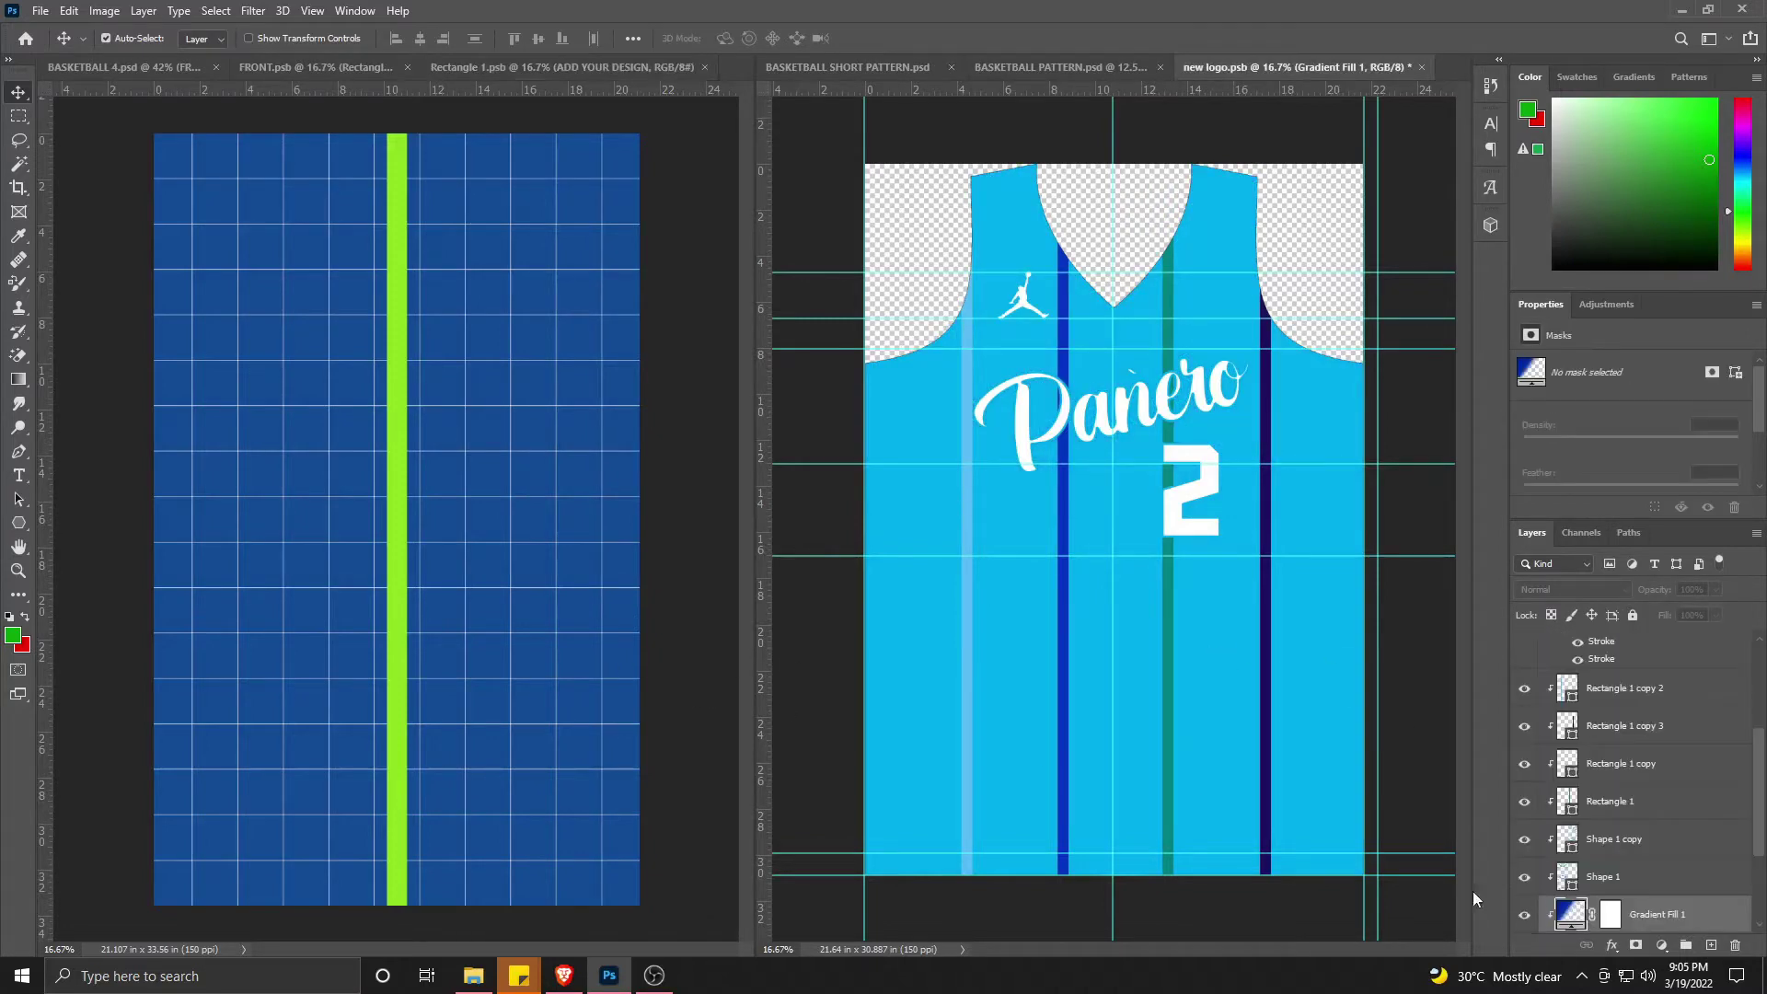
Step: Copy all layers from the light blue Color Fill 1 up to the number 2 into the Rectangle 1 document
{"action": "scroll", "coordinate": [1718, 861], "scroll_direction": "down", "scroll_amount": 3}
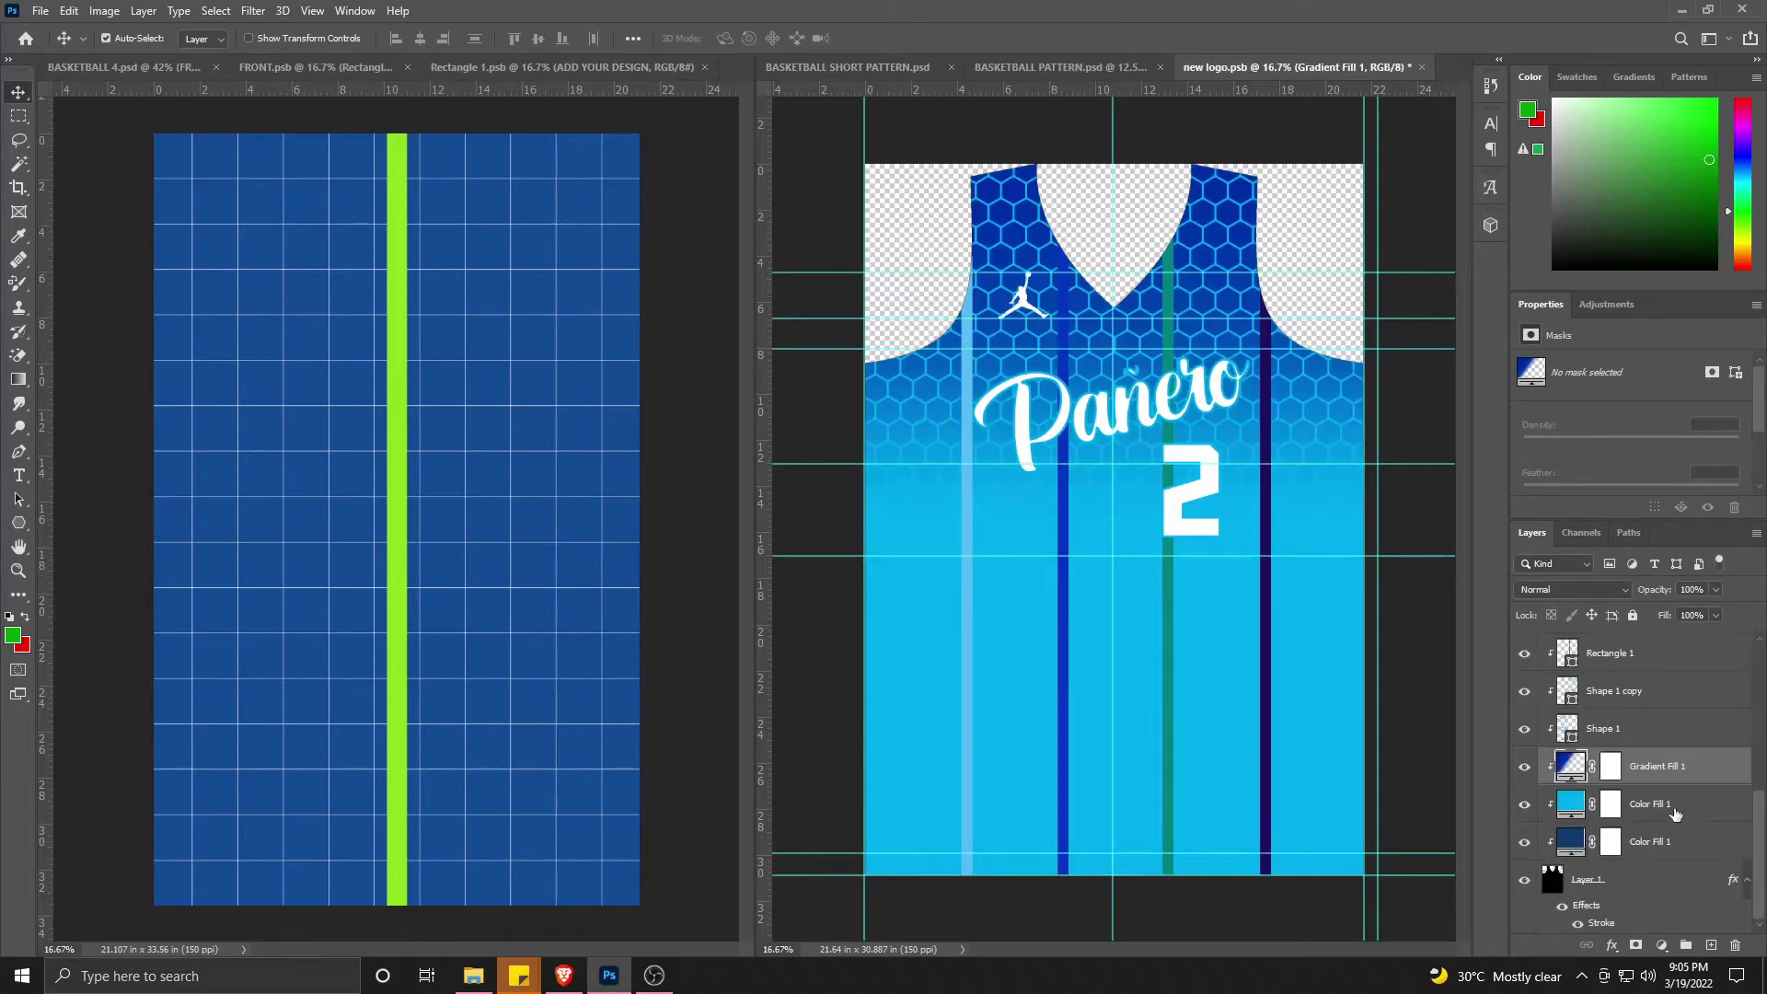
{"action": "left_click", "coordinate": [1652, 804]}
{"action": "scroll", "coordinate": [1717, 742], "scroll_direction": "up", "scroll_amount": 5}
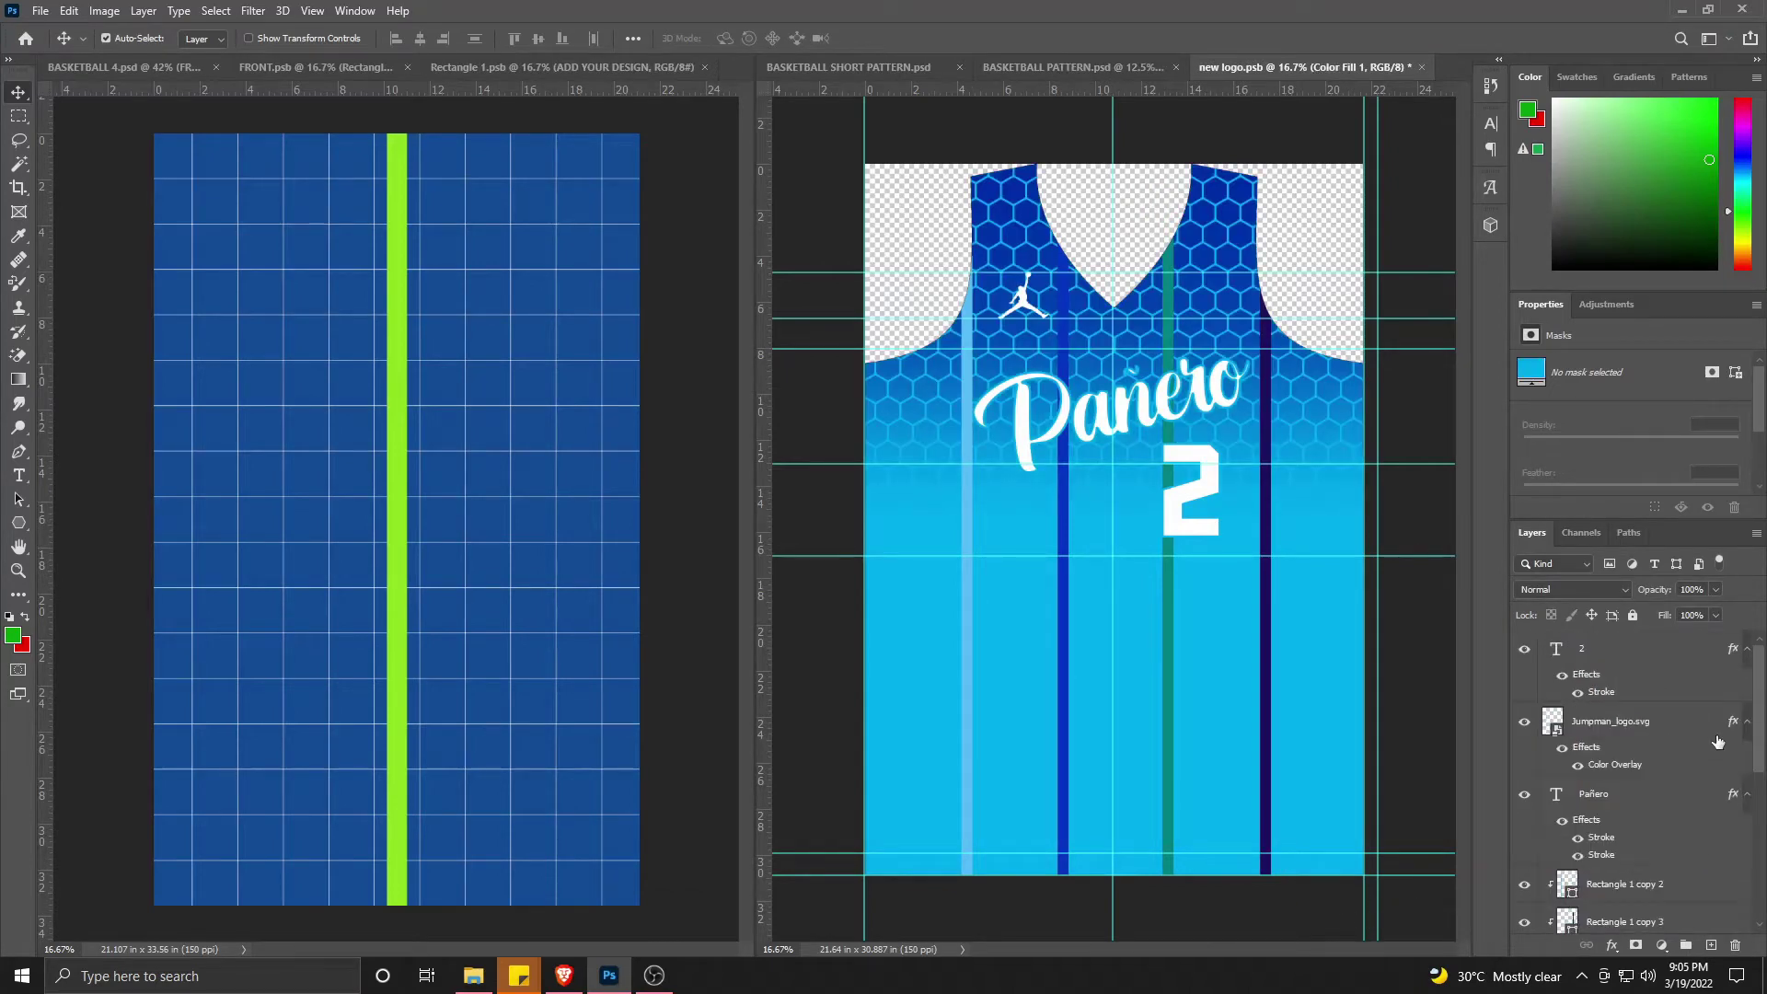
{"action": "left_click", "coordinate": [1639, 650], "text": "shift"}
{"action": "left_click_drag", "start_coordinate": [1639, 651], "coordinate": [394, 412]}
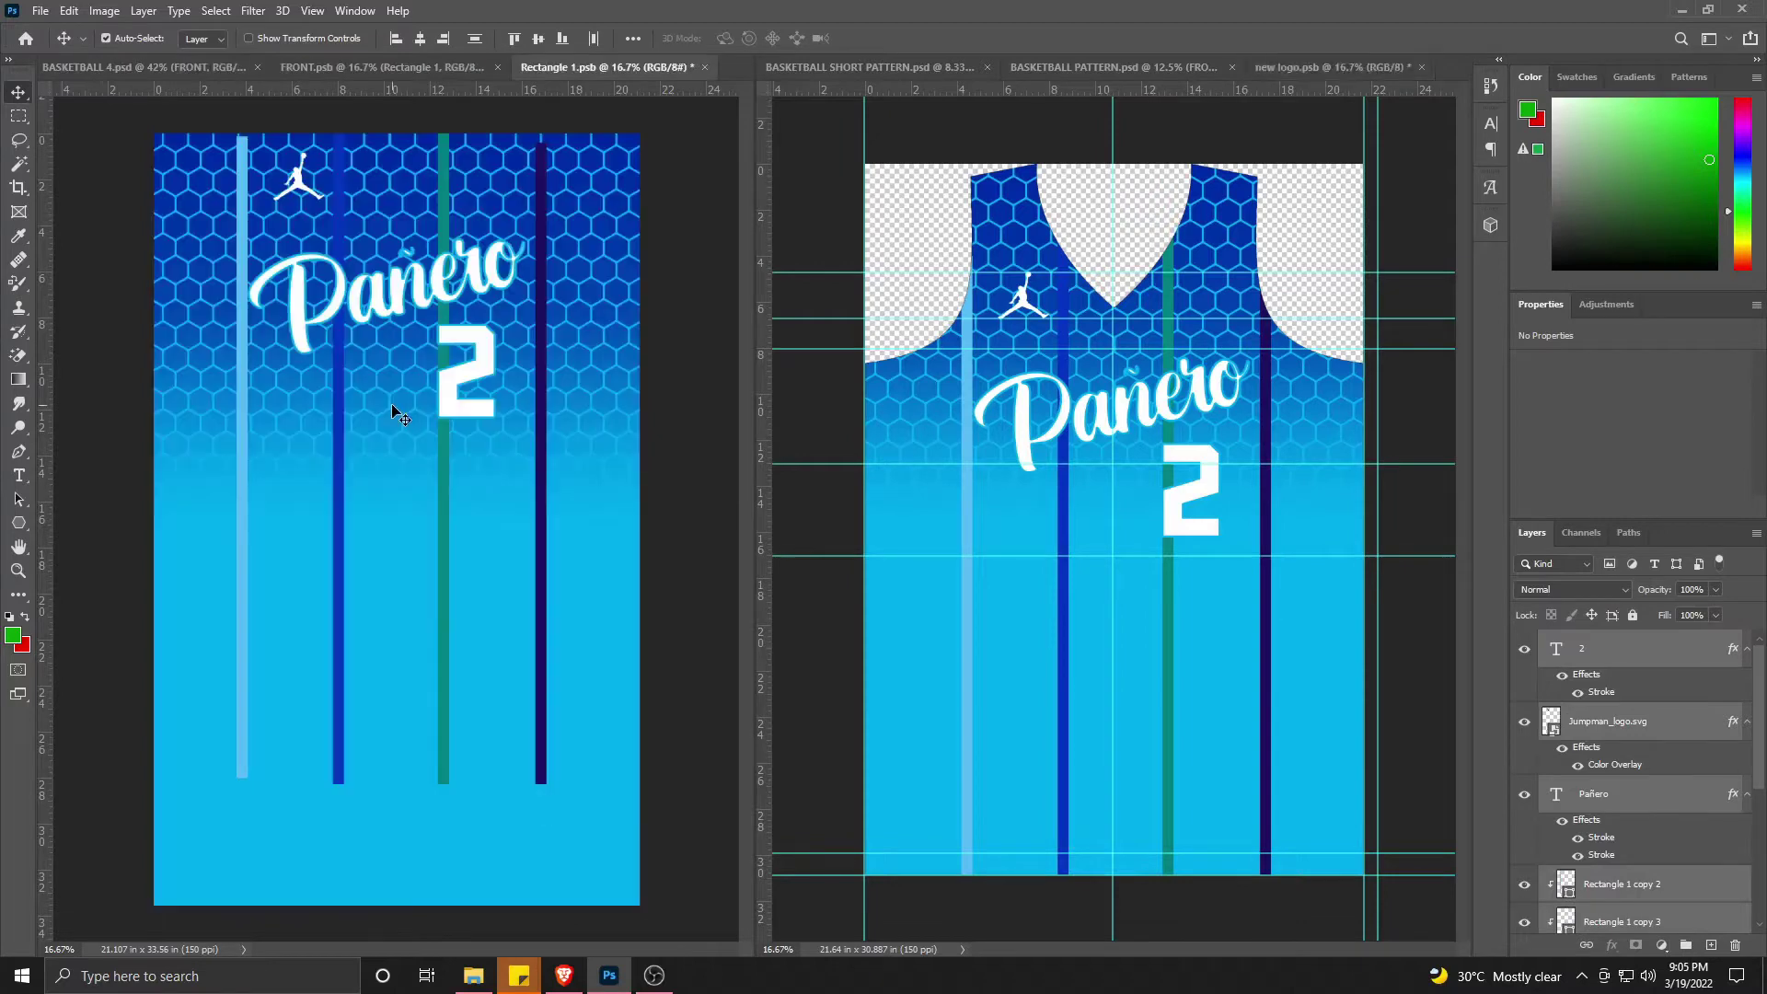
Step: Group the copied design layers and shift the group down so the vertical stripes reach the bottom of the canvas
{"action": "scroll", "coordinate": [396, 477], "scroll_direction": "down", "scroll_amount": 2}
{"action": "key", "text": "ctrl+t"}
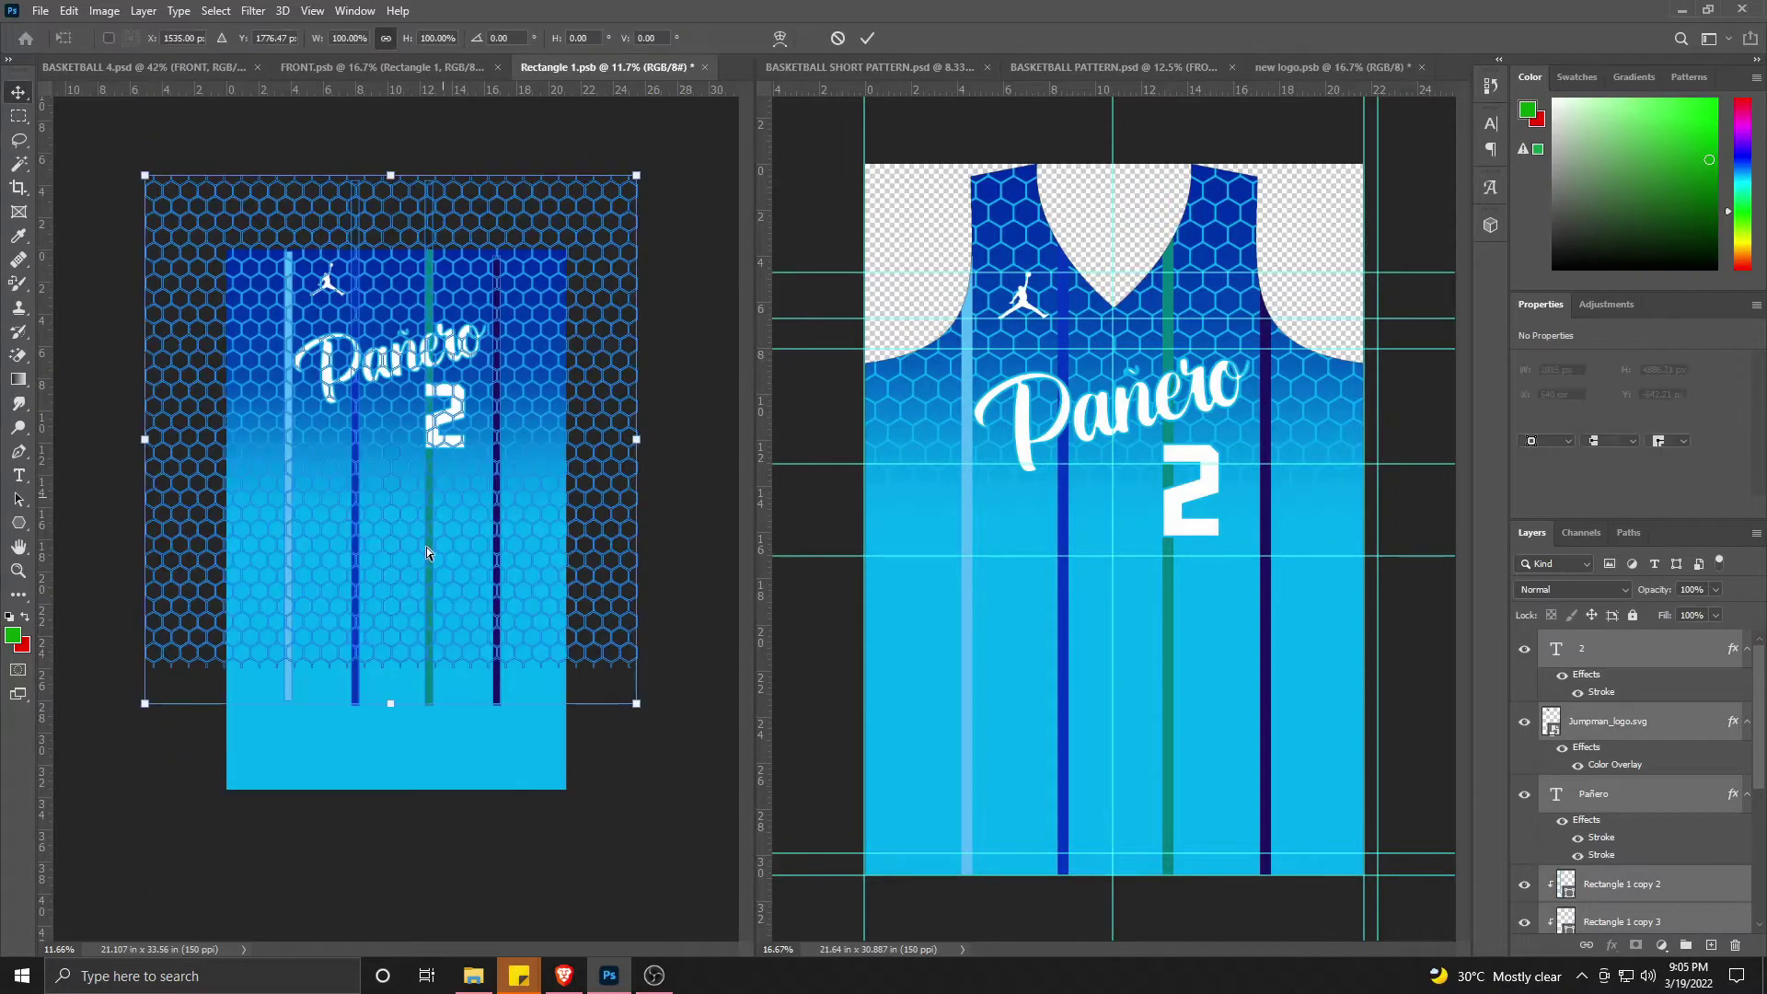
{"action": "left_click", "coordinate": [867, 37]}
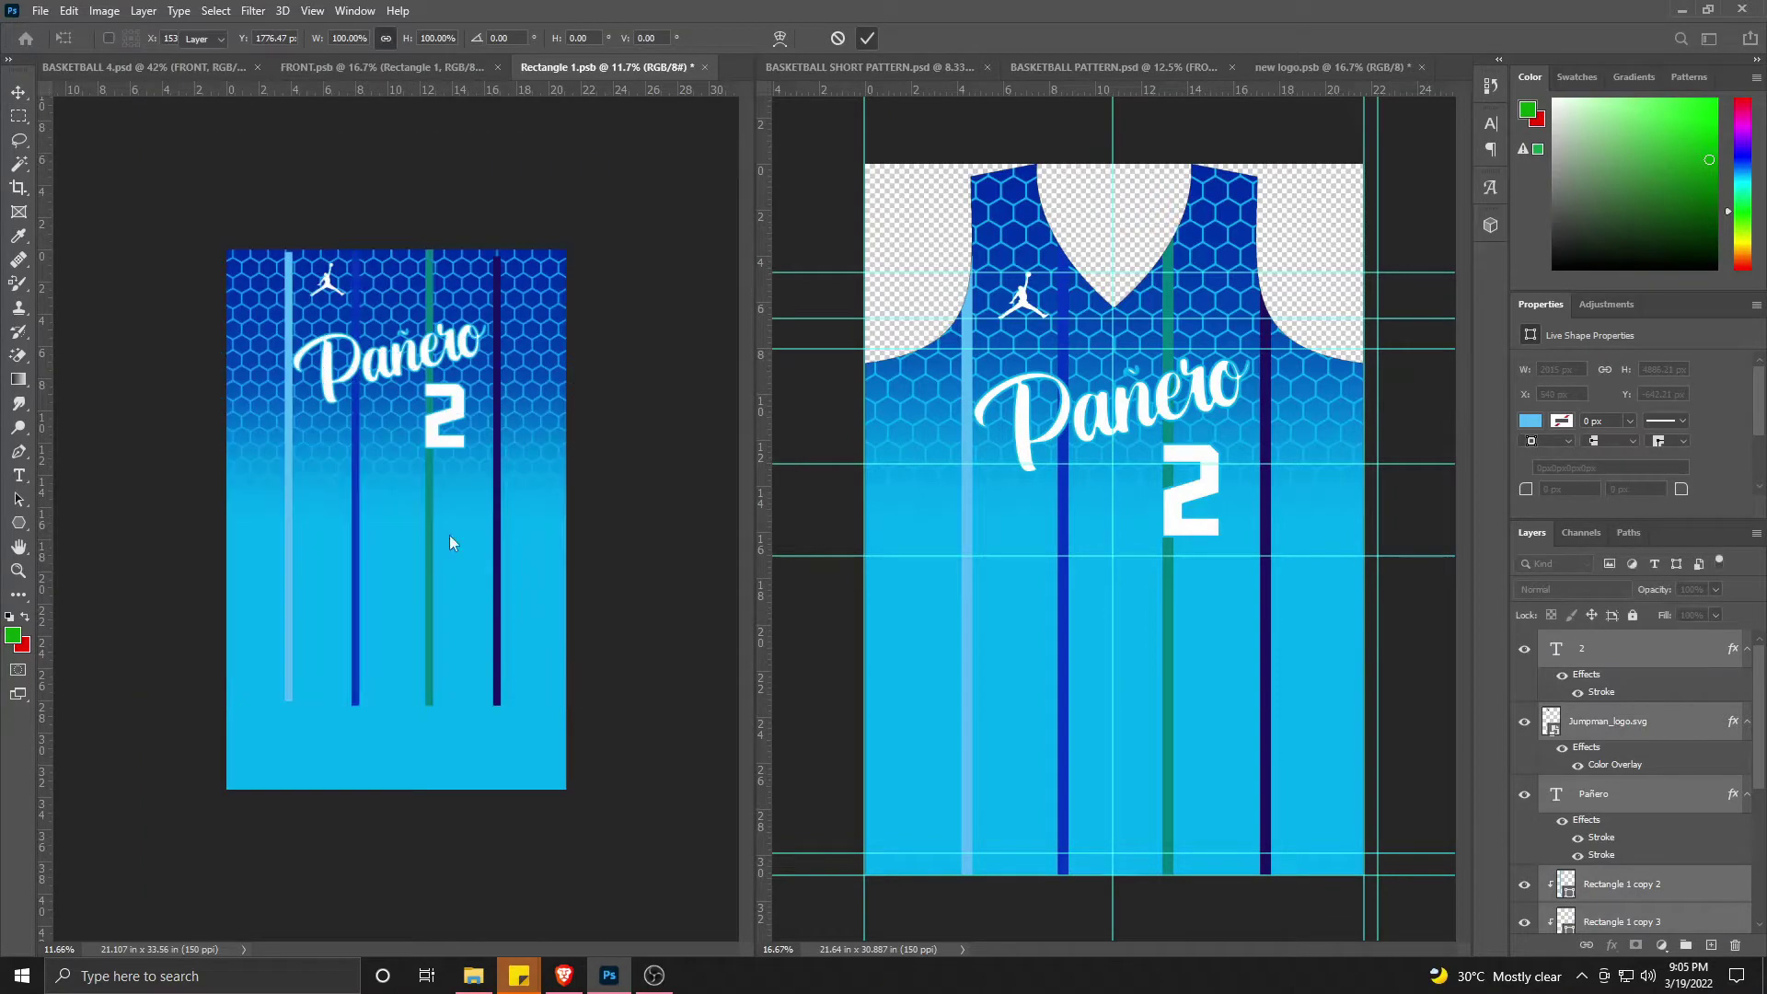
{"action": "key", "text": "ctrl+g"}
{"action": "key", "text": "ctrl+t"}
{"action": "left_click_drag", "start_coordinate": [428, 604], "coordinate": [449, 633]}
{"action": "left_click_drag", "start_coordinate": [396, 778], "coordinate": [396, 789]}
{"action": "key", "text": "Return"}
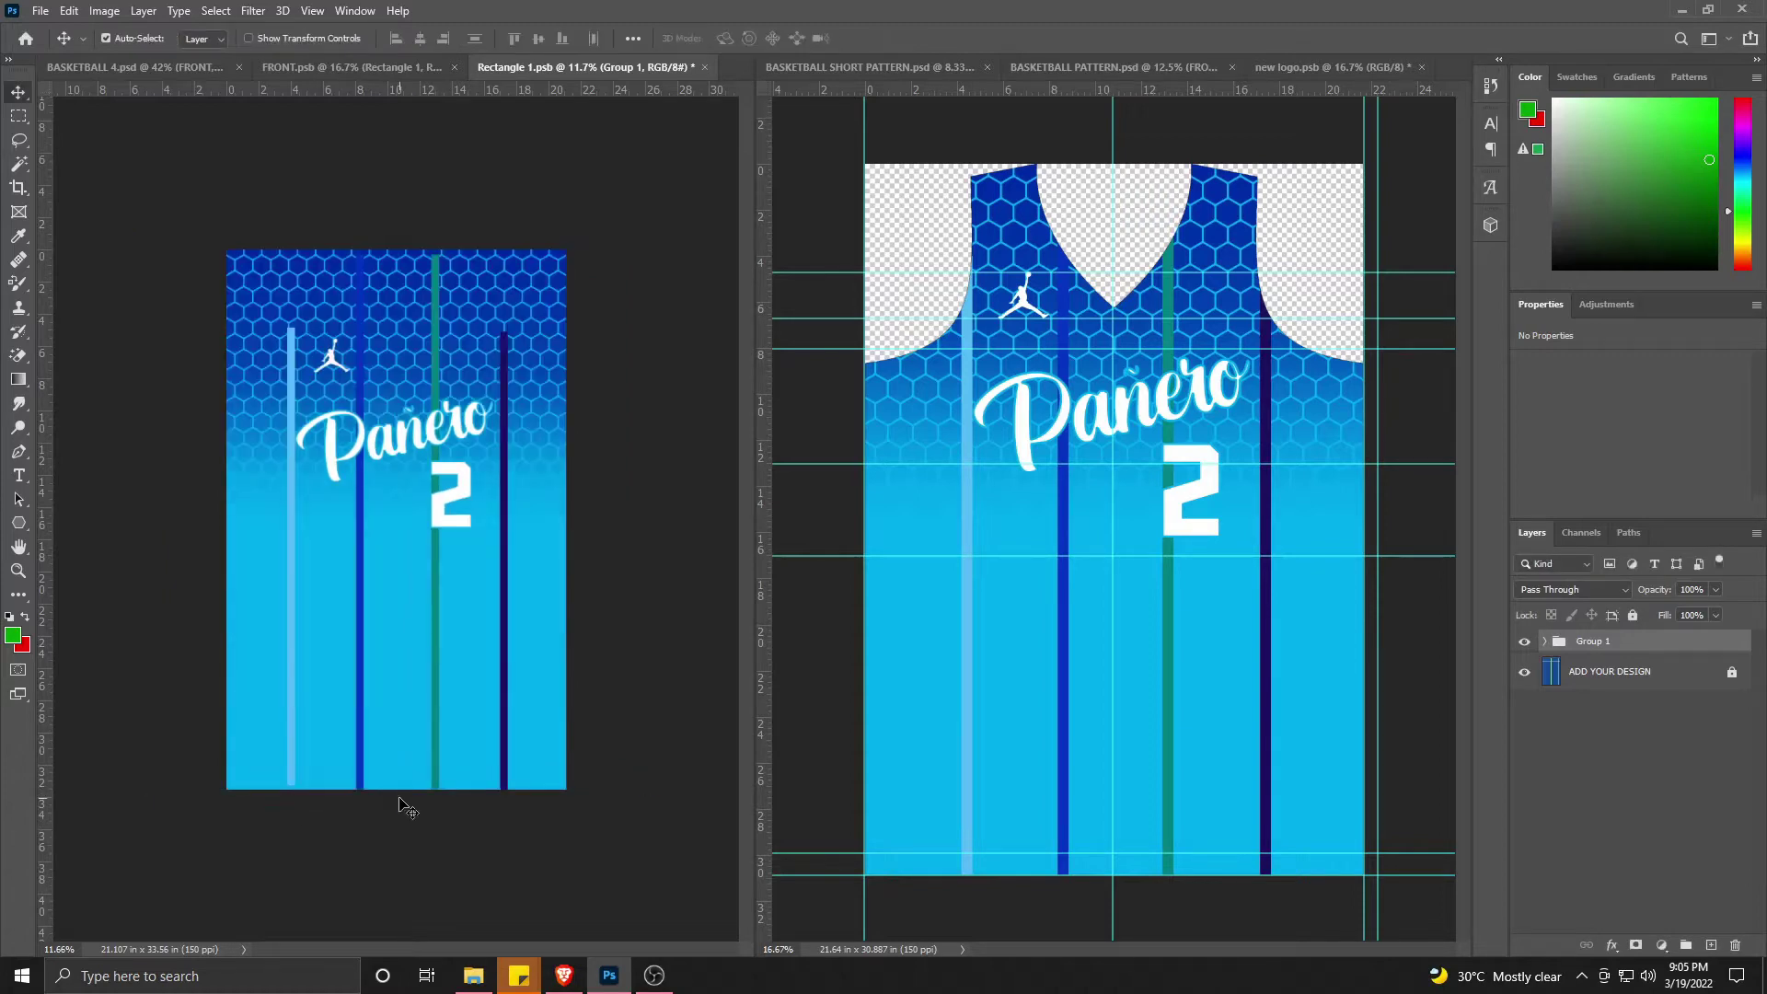
Step: Float the Rectangle 1 document, save it to update the front jersey, and close it
{"action": "left_click_drag", "start_coordinate": [538, 72], "coordinate": [637, 129]}
{"action": "key", "text": "ctrl+s"}
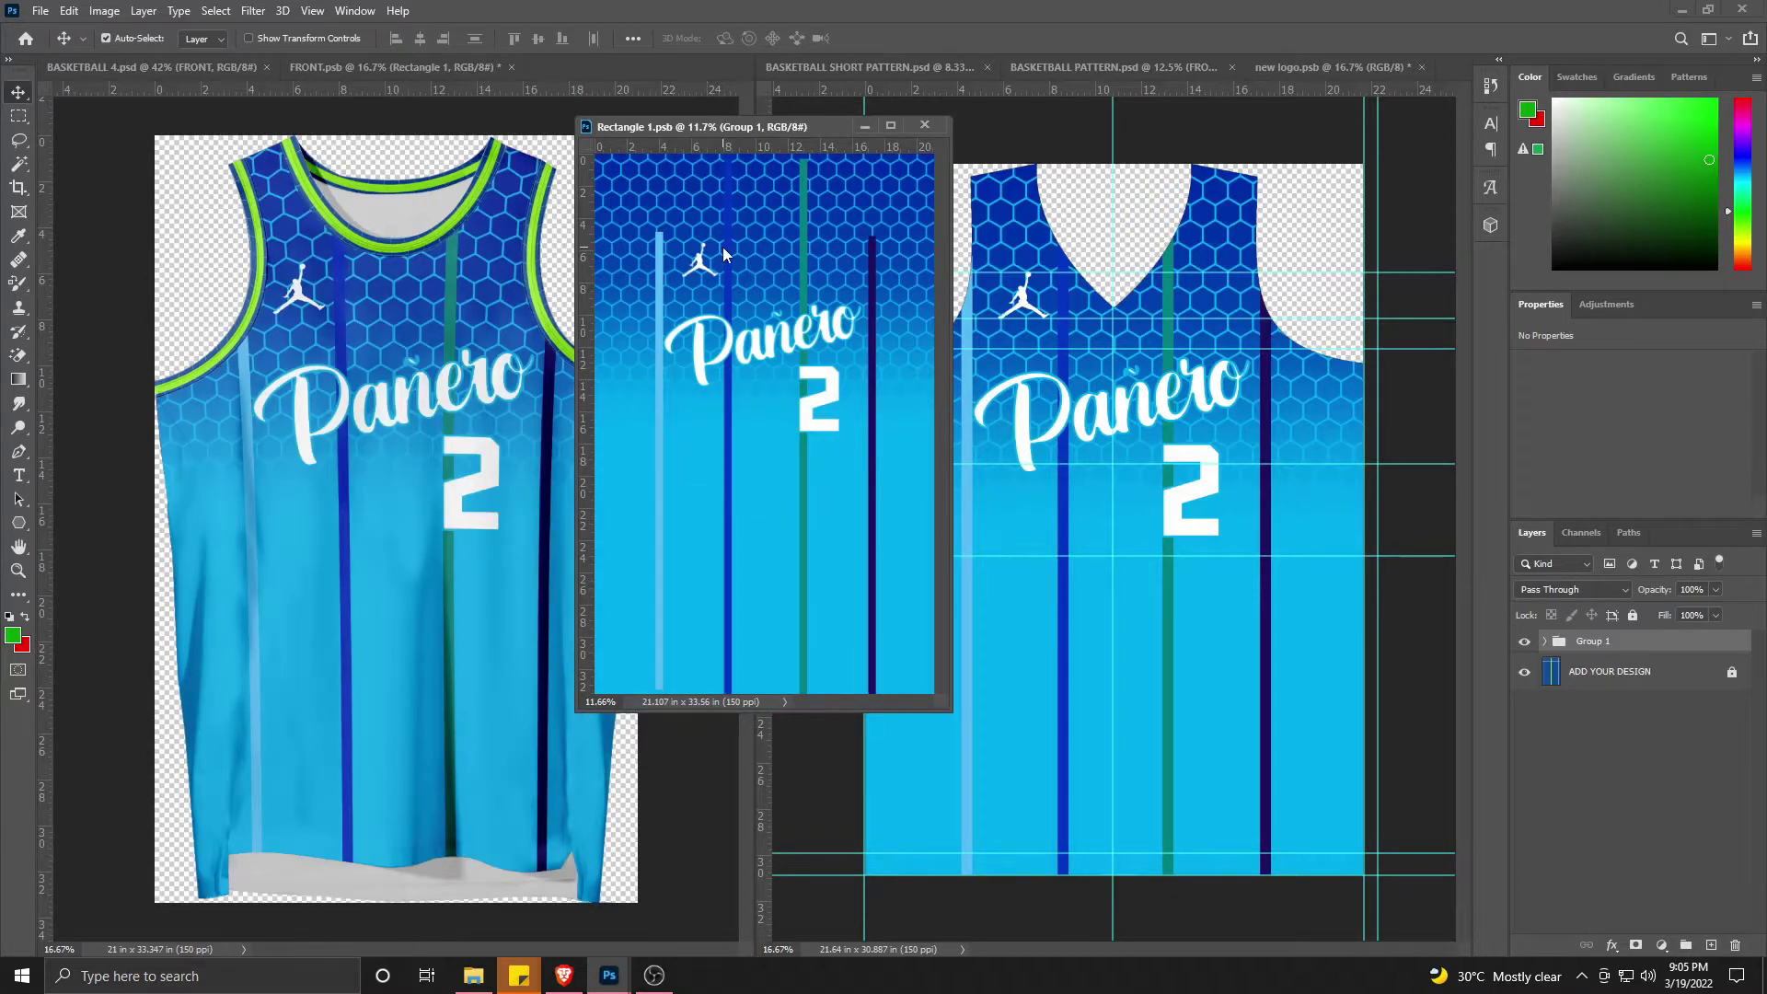
{"action": "mouse_move", "coordinate": [689, 129]}
{"action": "left_mouse_down"}
{"action": "mouse_move", "coordinate": [934, 138]}
{"action": "mouse_move", "coordinate": [692, 138]}
{"action": "left_mouse_up"}
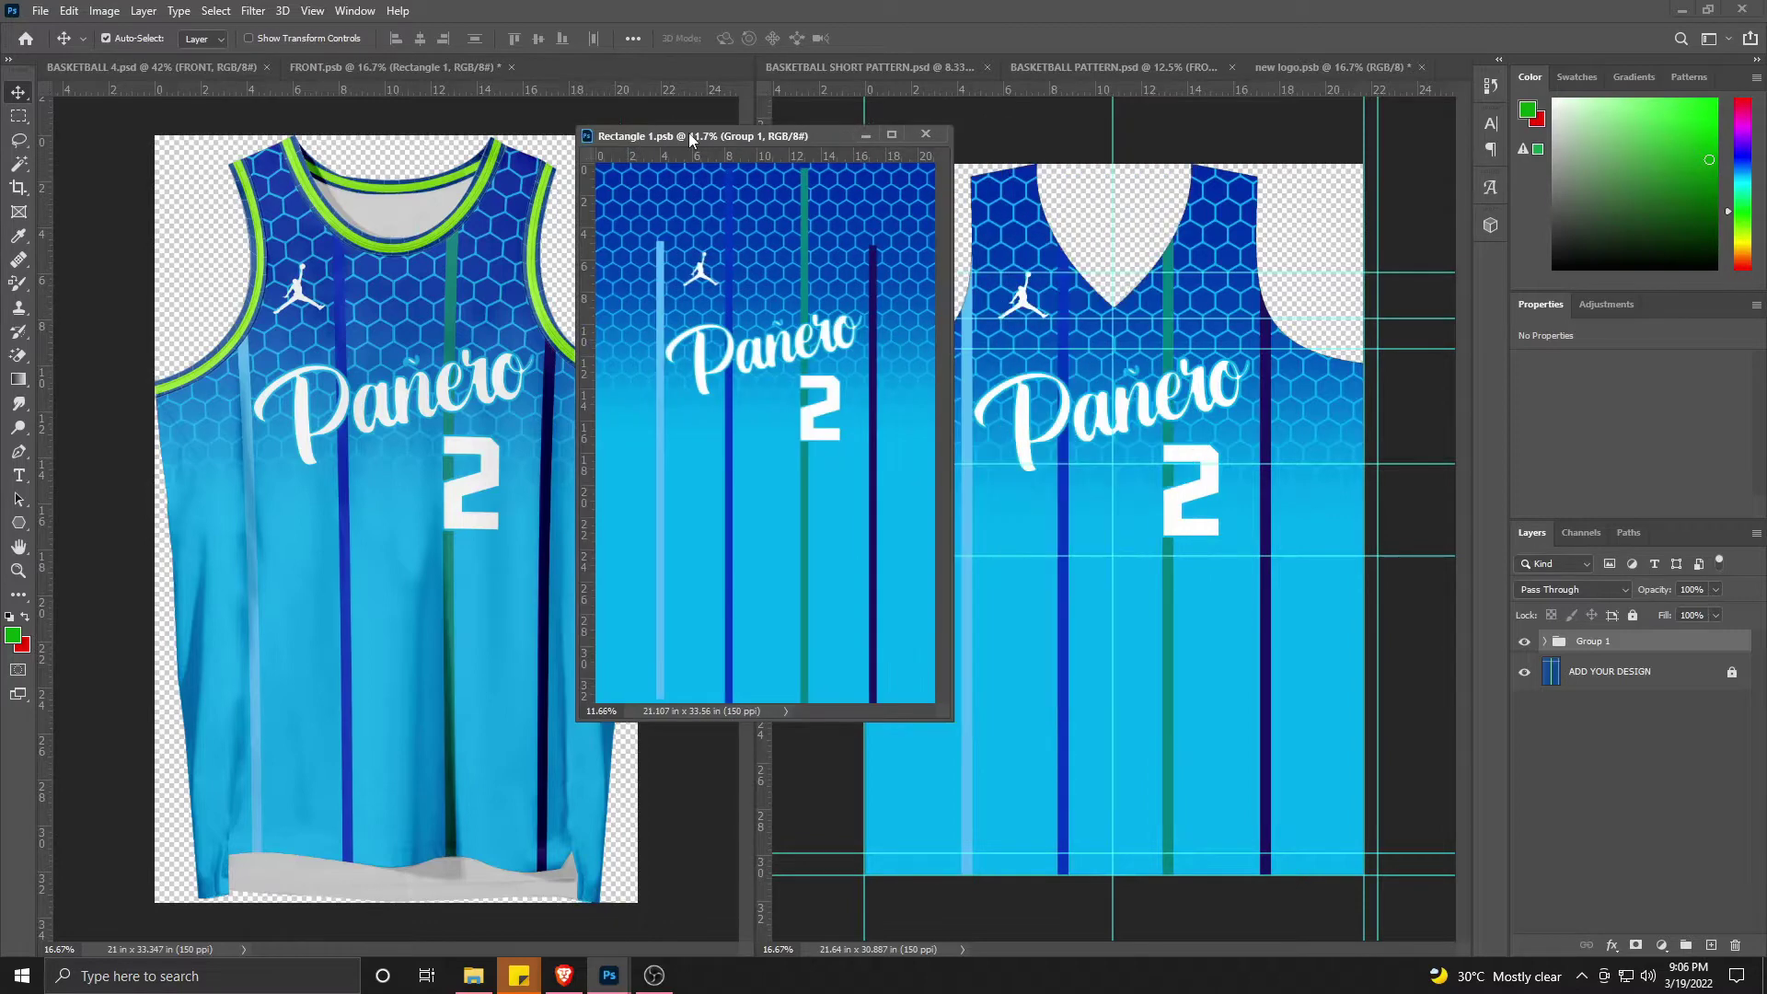
{"action": "left_click", "coordinate": [925, 136]}
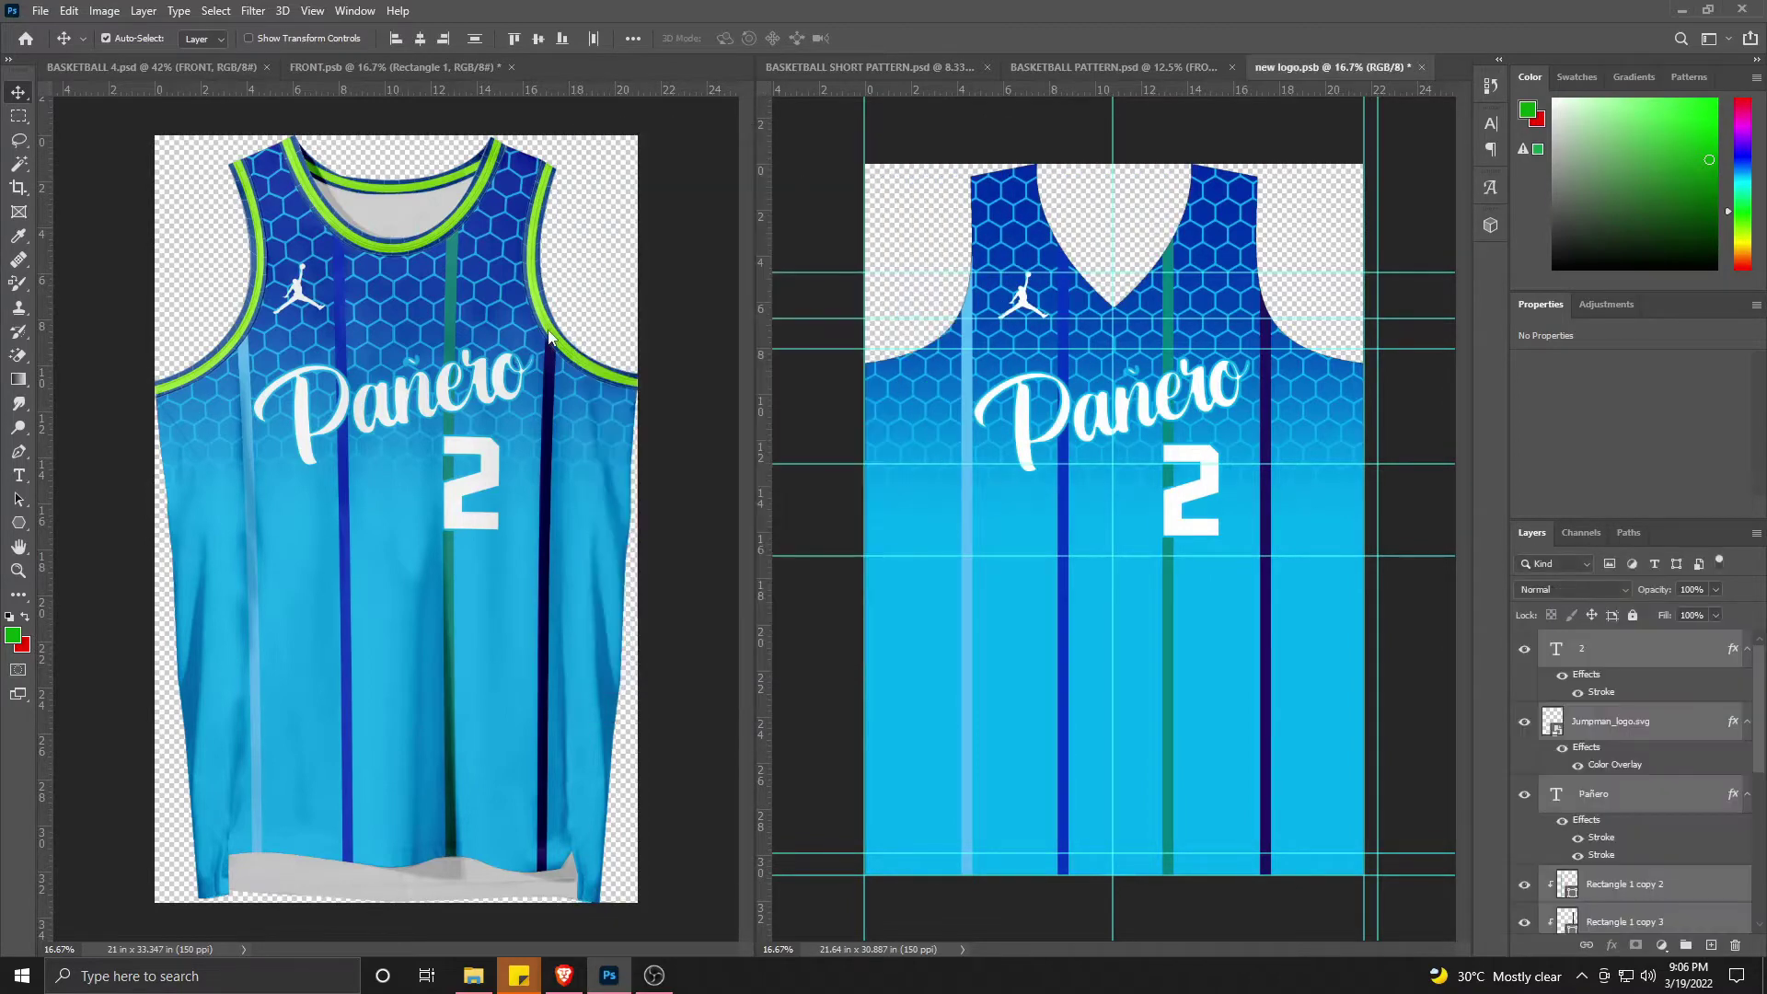
Step: Open the Rectangle 2 copy trim smart object, hide its Layer 1 and show the white Rectangle 3 stripe
{"action": "left_click", "coordinate": [550, 340]}
{"action": "left_click", "coordinate": [1074, 686]}
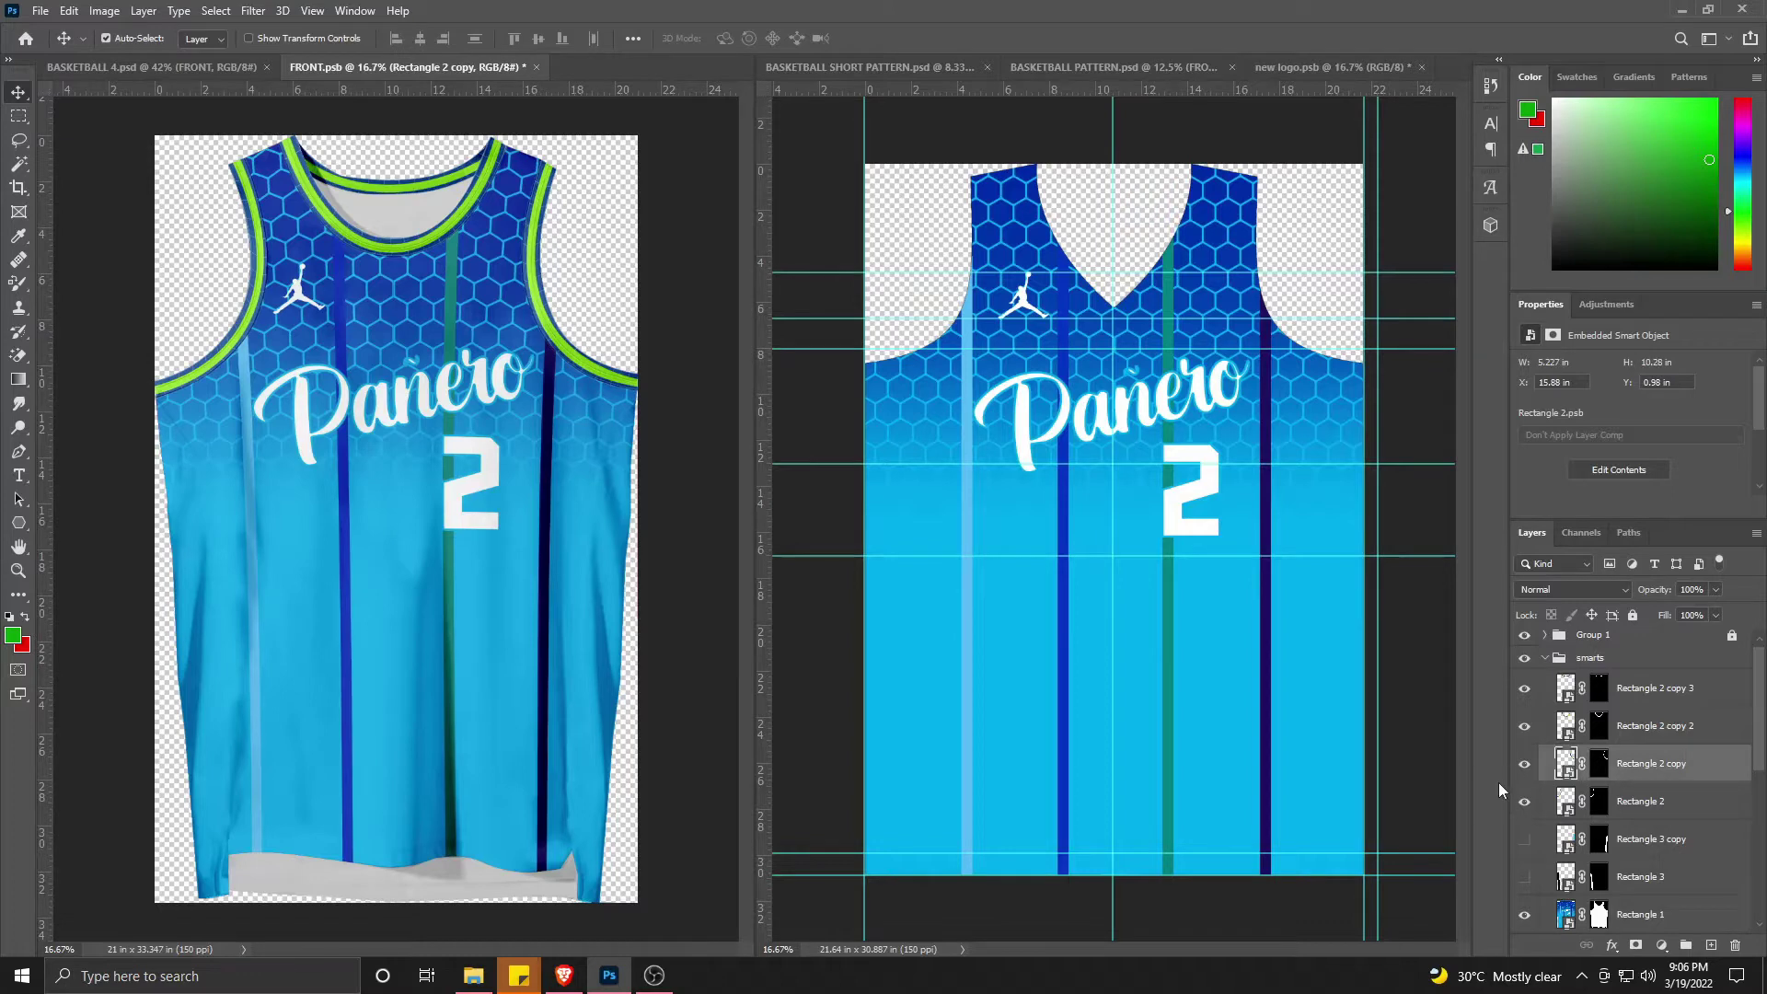
{"action": "double_click", "coordinate": [1575, 775]}
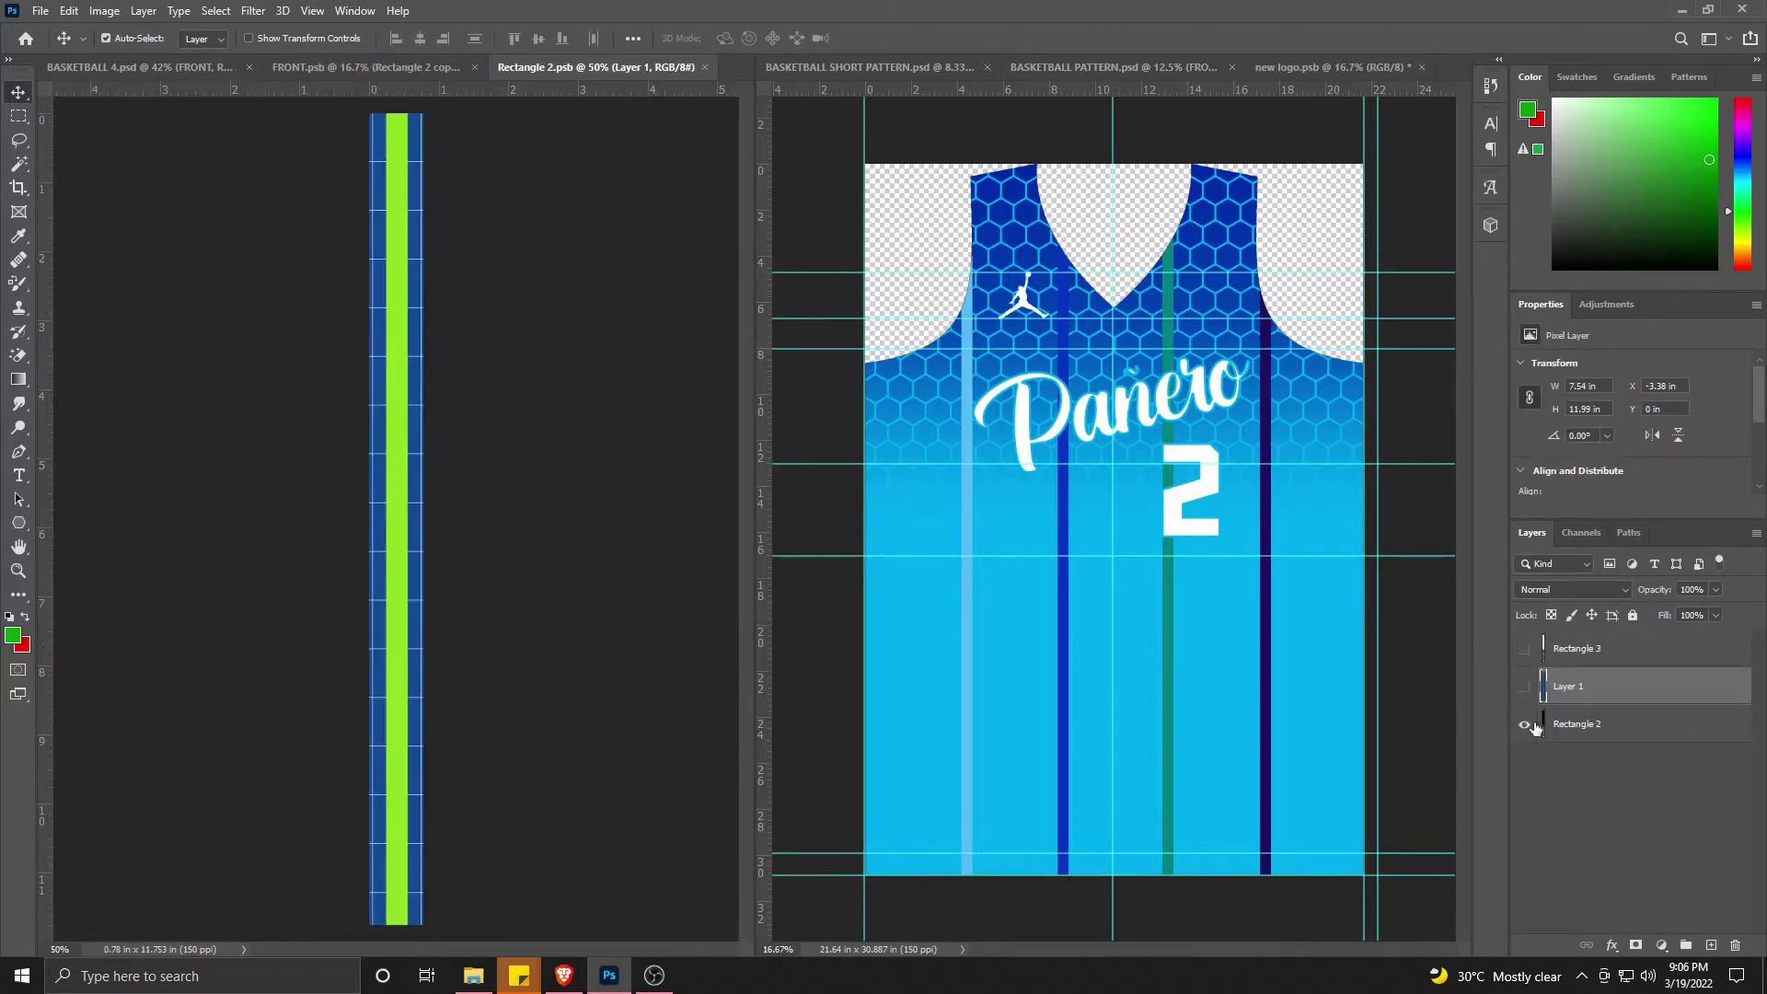
{"action": "left_click", "coordinate": [1524, 686]}
{"action": "left_click", "coordinate": [1524, 649]}
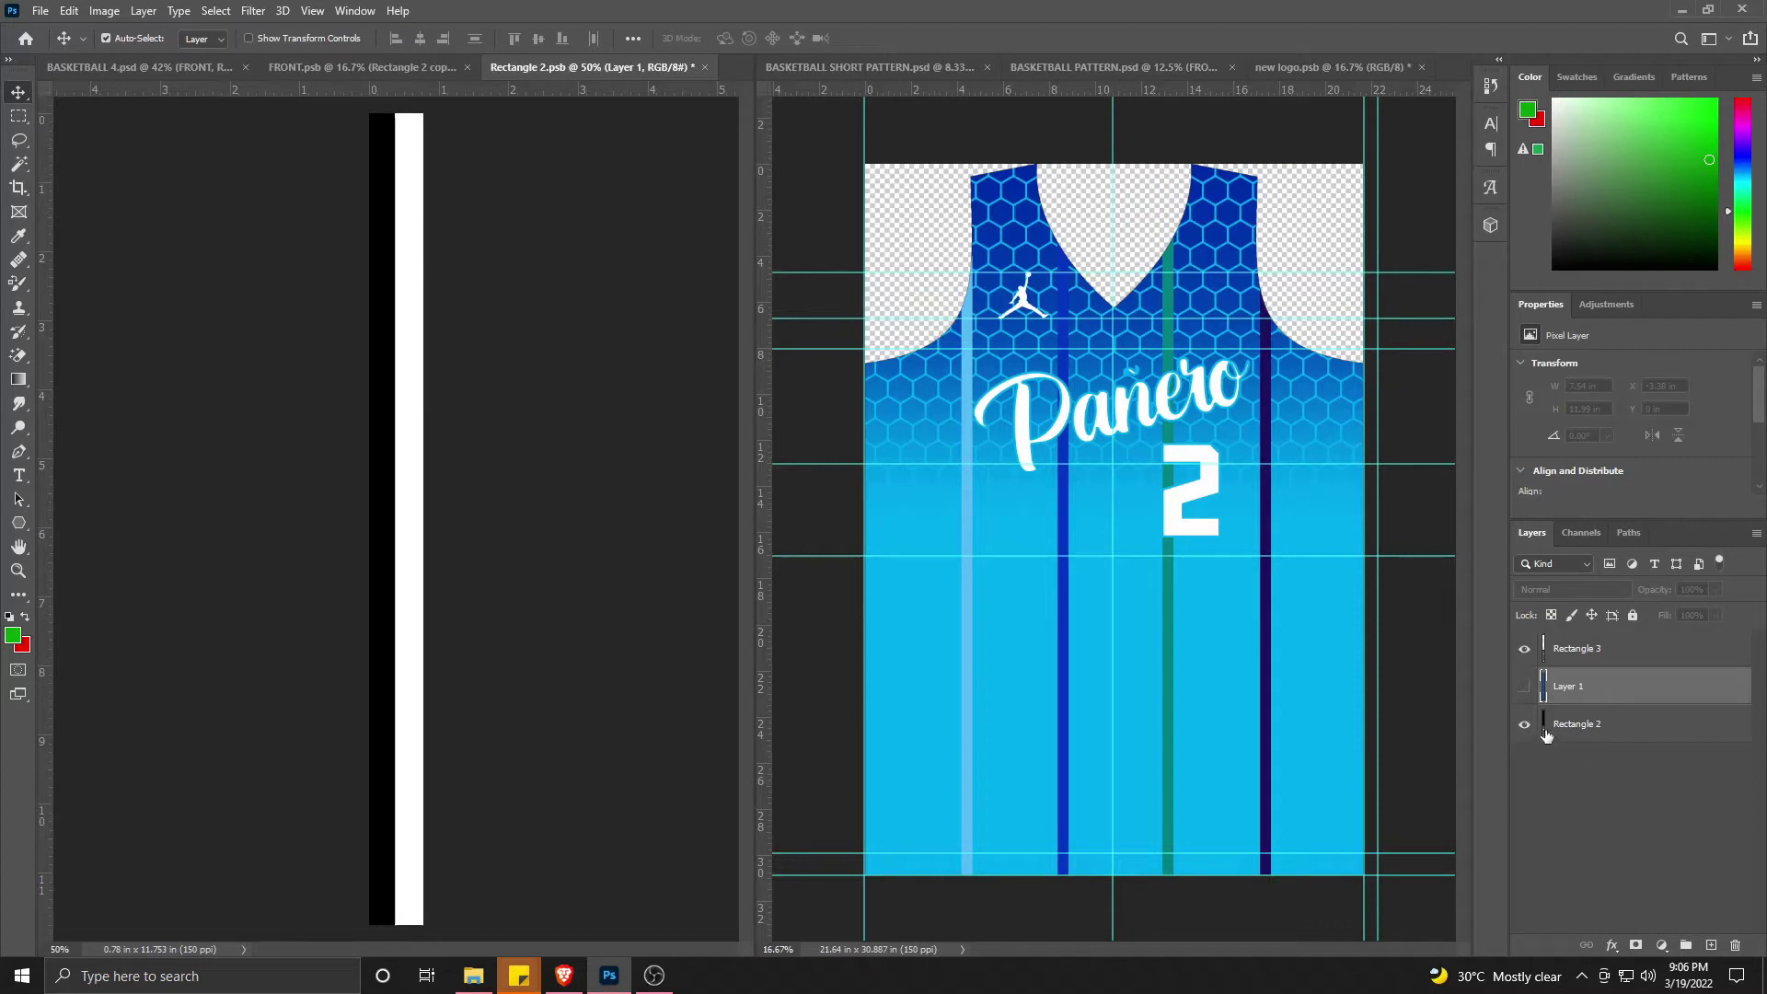
Step: Duplicate the Rectangle 3 stripe, narrow the copy to 34 px wide and move it left to X 40 px
{"action": "left_click", "coordinate": [1565, 659]}
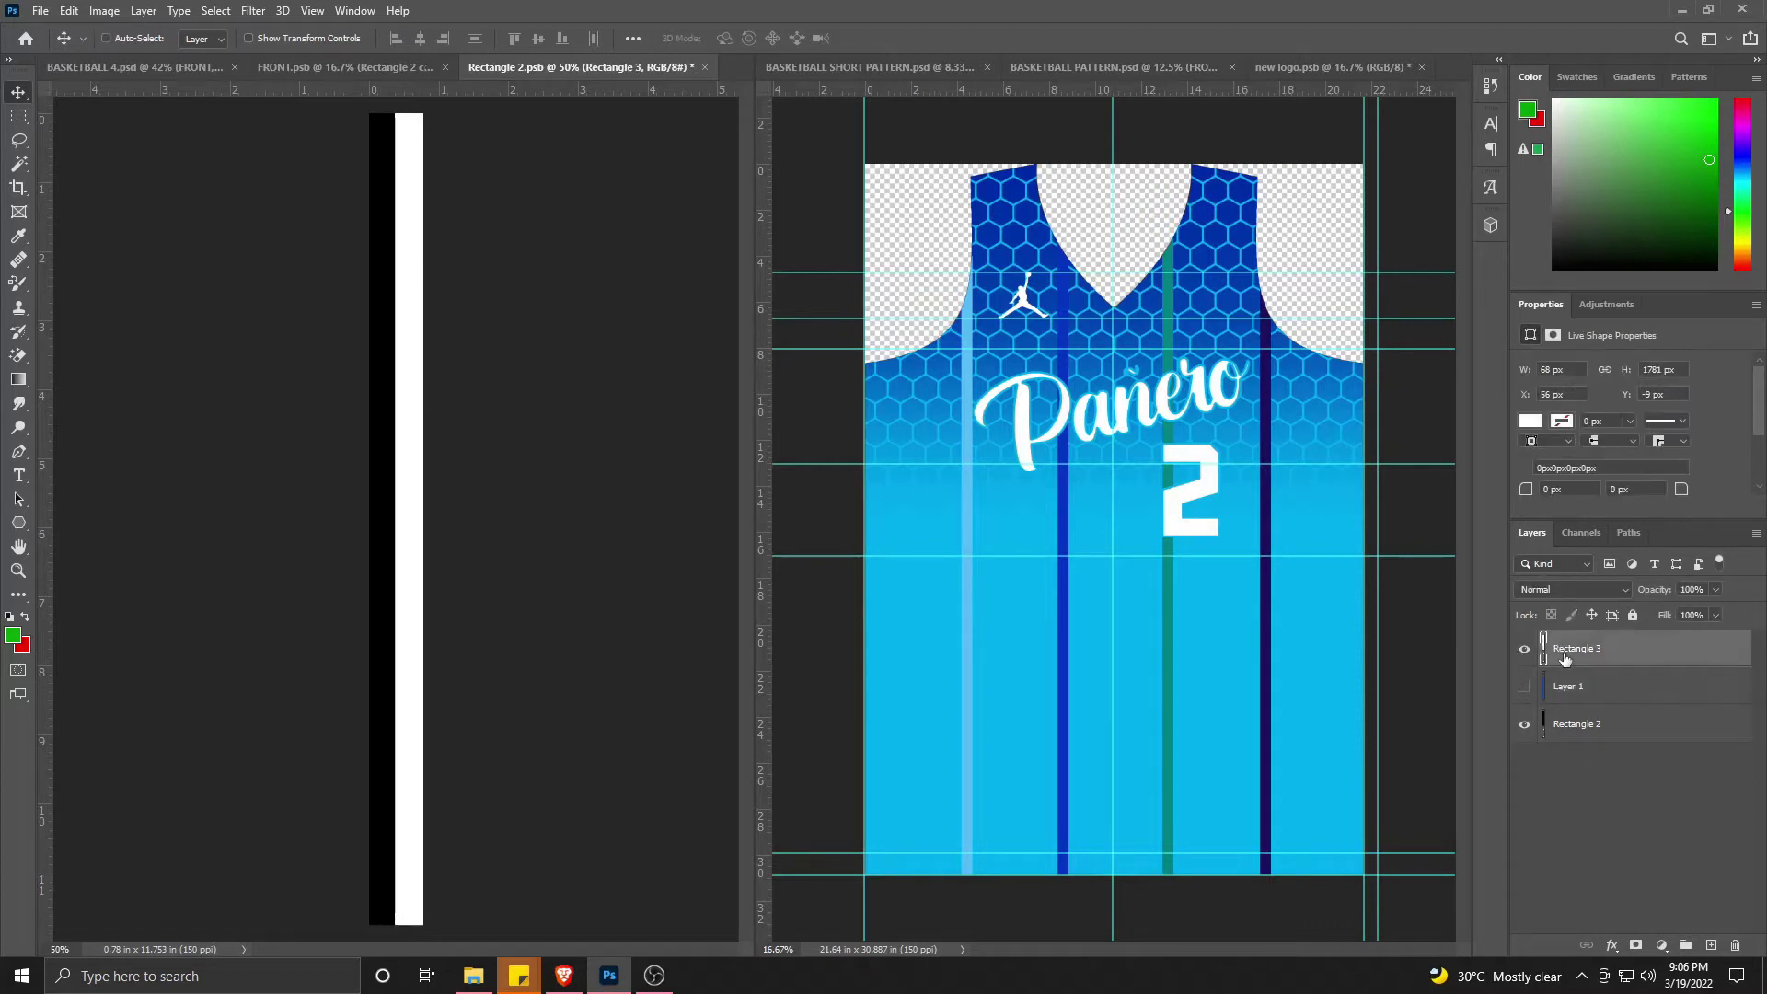
{"action": "key", "text": "ctrl+j"}
{"action": "key", "text": "ctrl+t"}
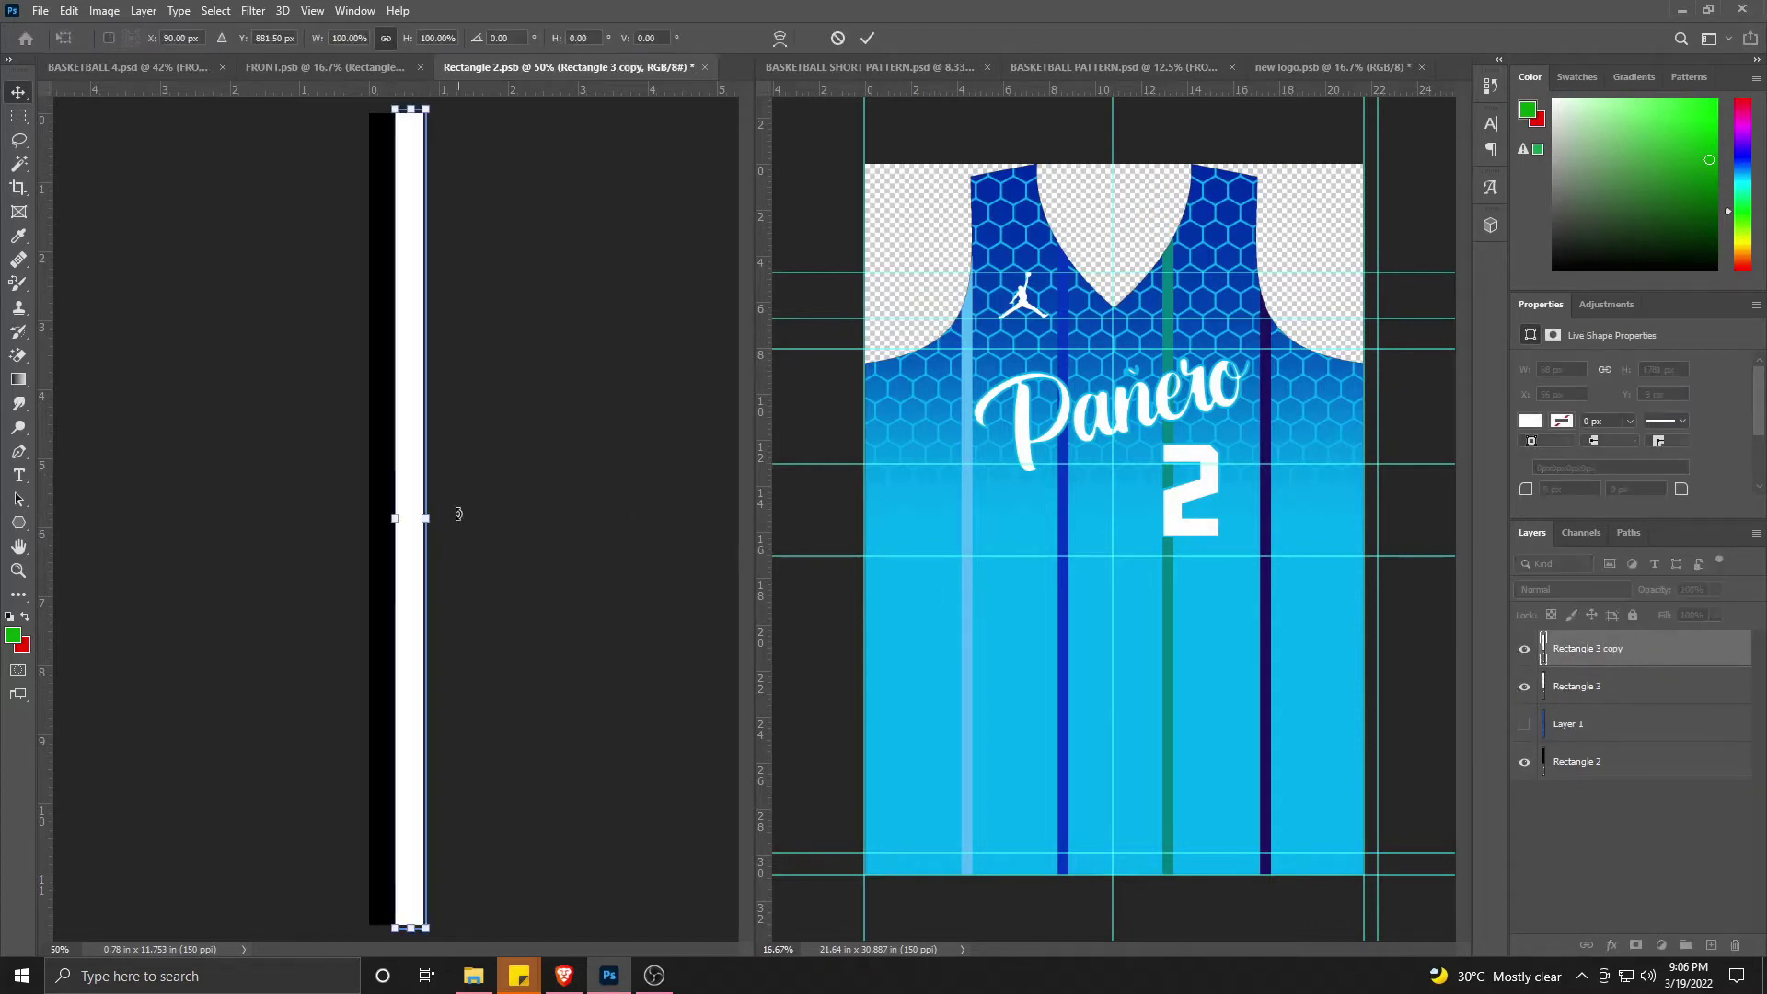
{"action": "left_click_drag", "start_coordinate": [425, 519], "coordinate": [410, 519]}
{"action": "key", "text": "Left"}
{"action": "key", "text": "Left"}
{"action": "key", "text": "Left"}
{"action": "key", "text": "Left"}
{"action": "key", "text": "Left"}
{"action": "key", "text": "Left"}
{"action": "key", "text": "Left"}
{"action": "key", "text": "Left"}
{"action": "key", "text": "Left"}
{"action": "key", "text": "Left"}
{"action": "key", "text": "Left"}
{"action": "key", "text": "Left"}
{"action": "key", "text": "Left"}
{"action": "key", "text": "Left"}
{"action": "key", "text": "Left"}
{"action": "key", "text": "Left"}
{"action": "key", "text": "Return"}
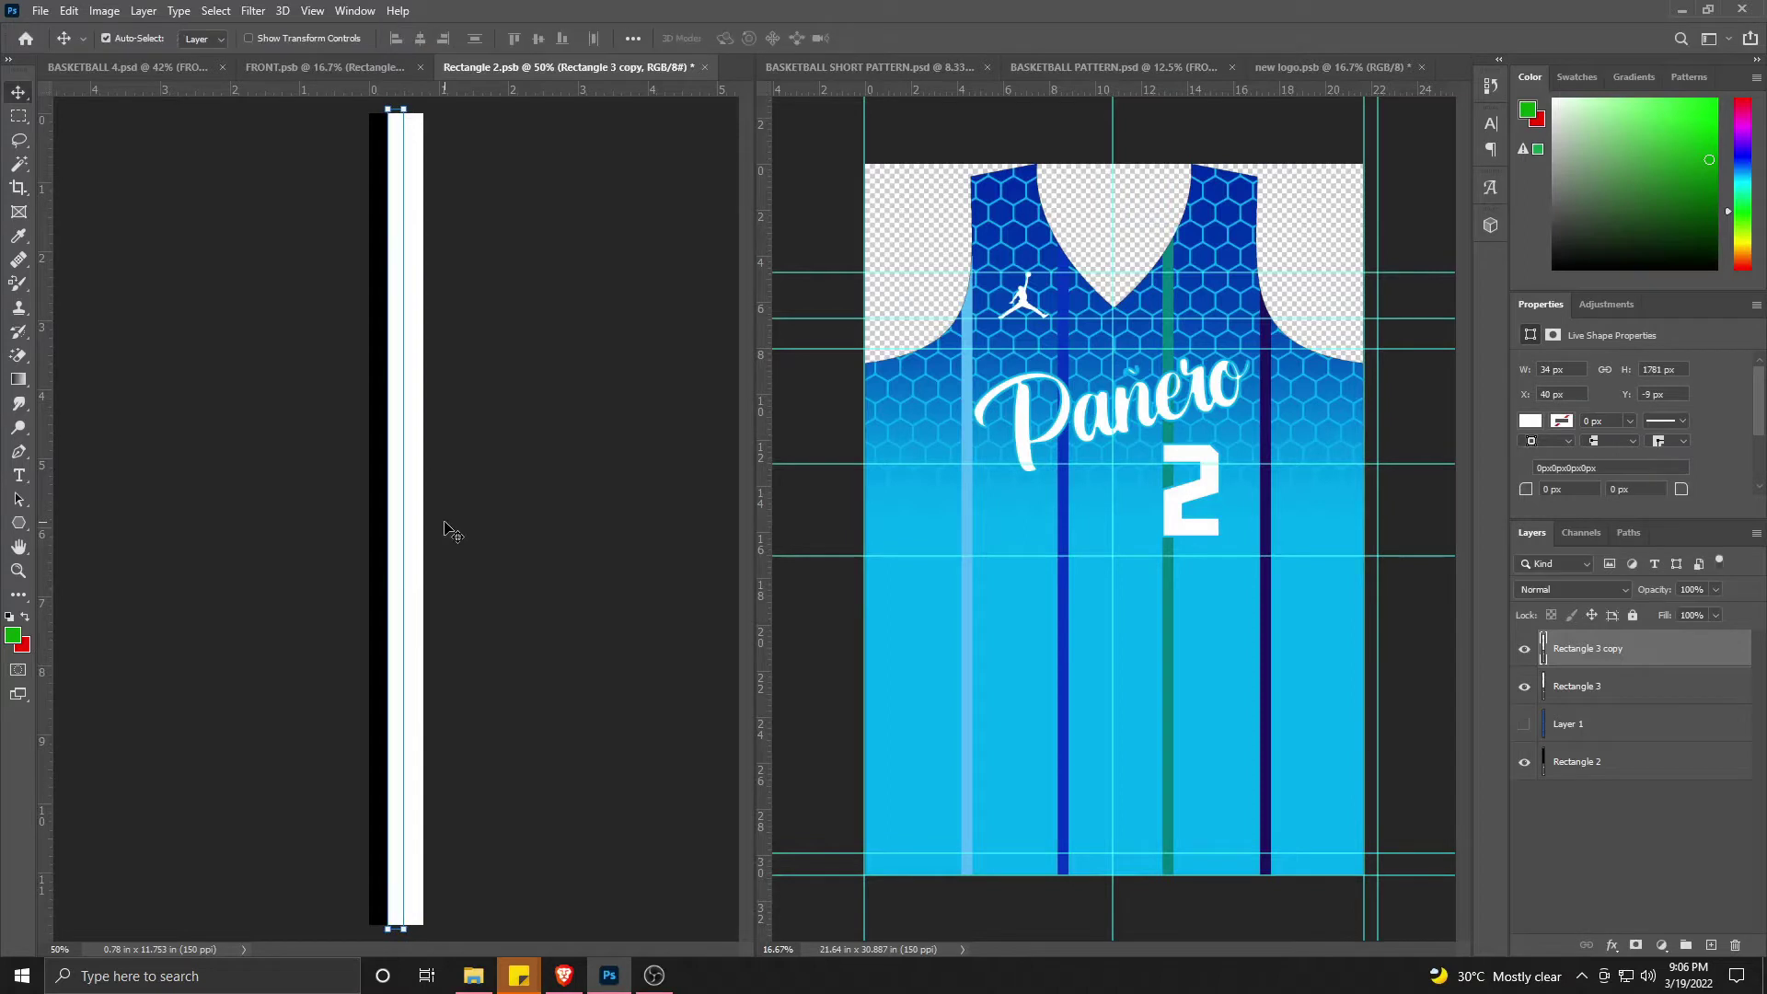
Step: Recolor the Rectangle 3 stripe with the dark navy sampled from the jersey pattern's rightmost stripe
{"action": "left_click", "coordinate": [420, 498]}
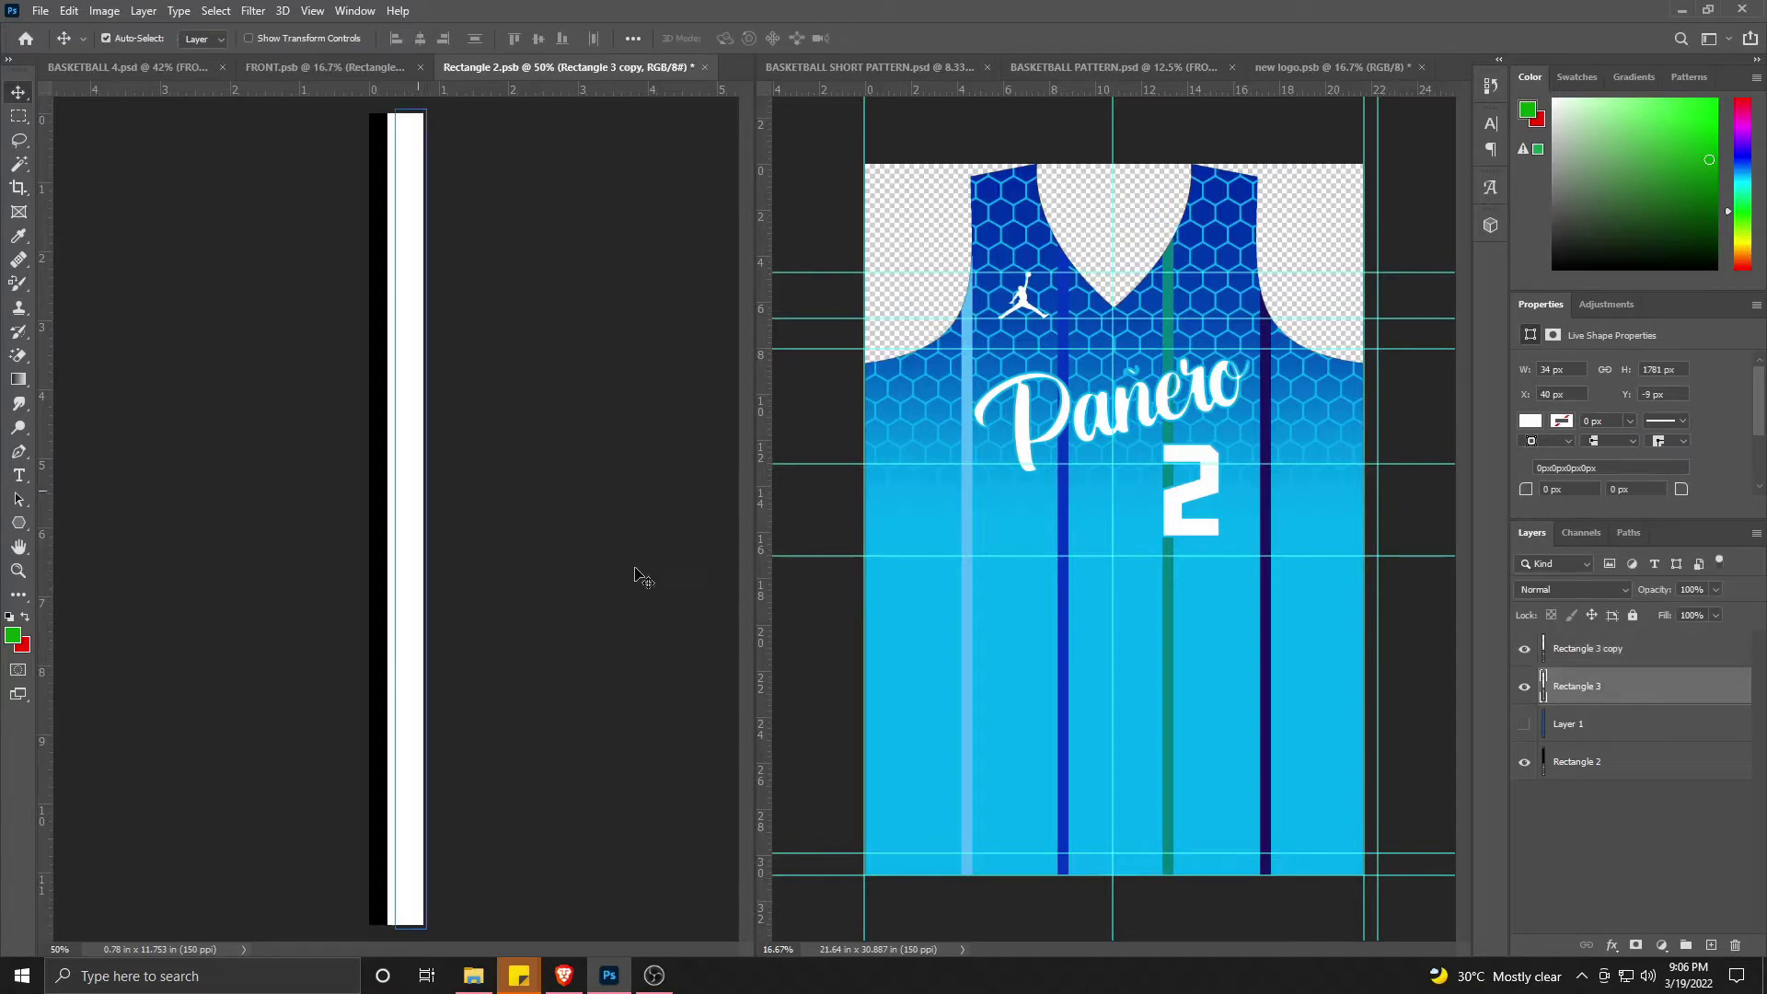
{"action": "double_click", "coordinate": [1544, 697]}
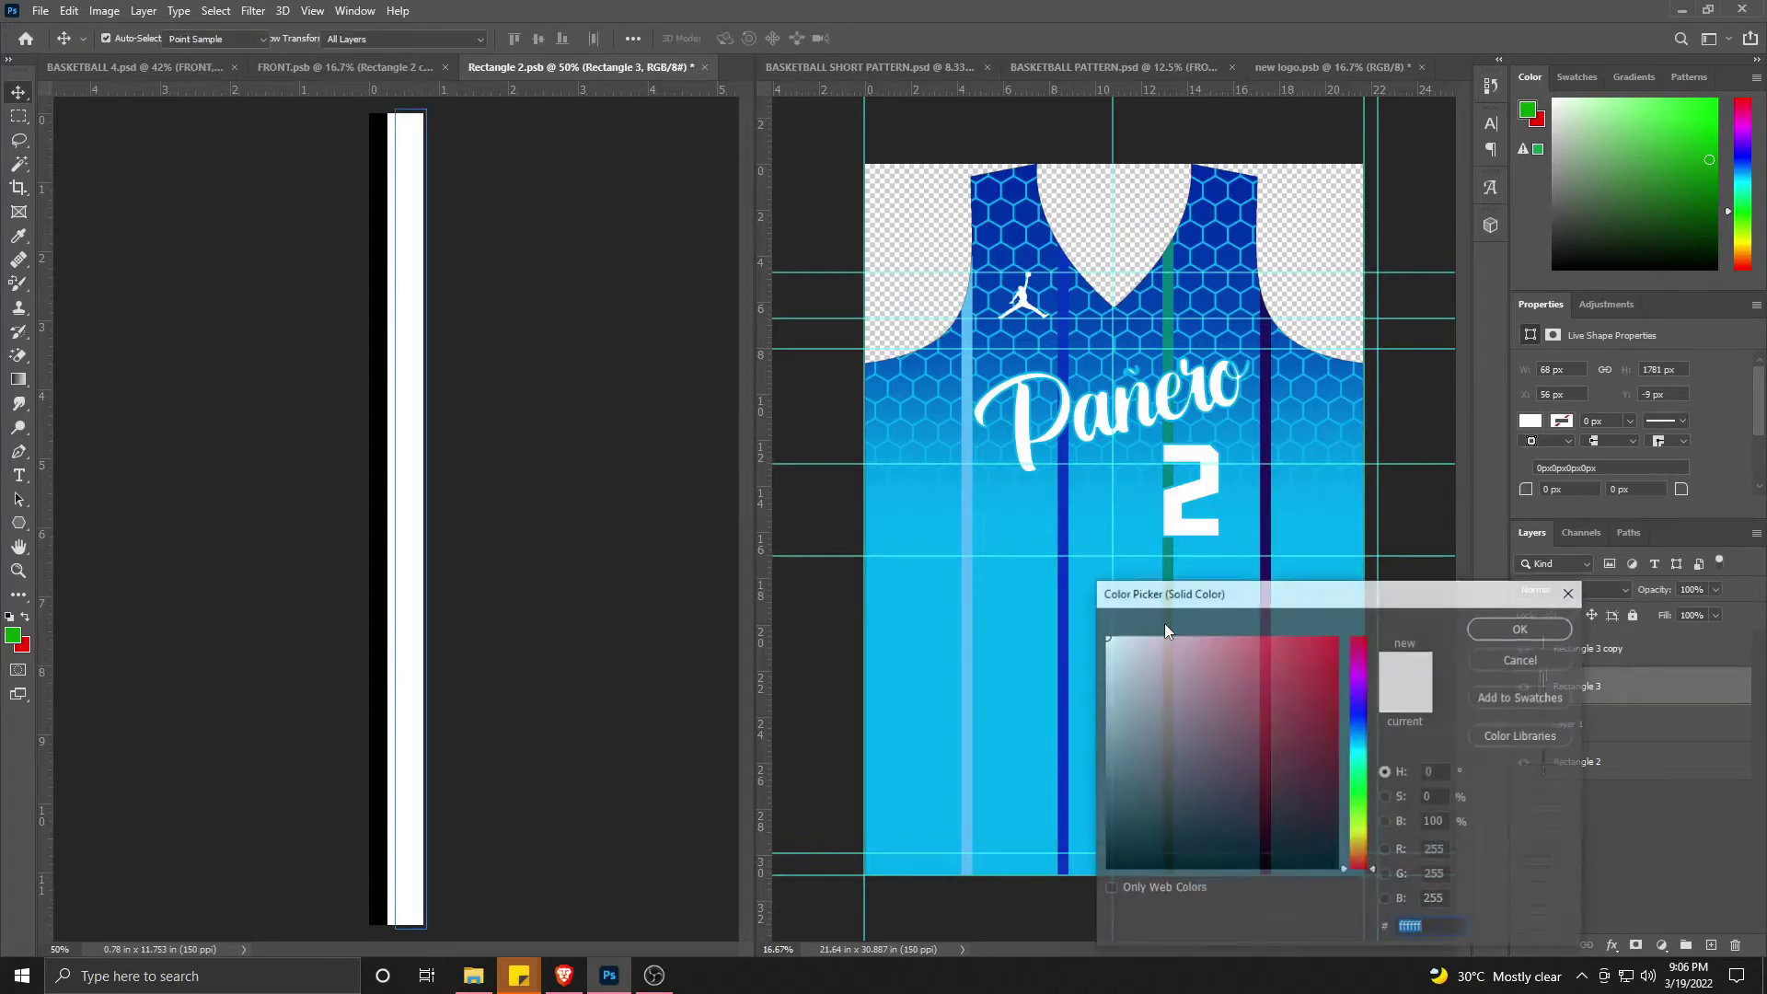
{"action": "left_click", "coordinate": [1262, 543]}
{"action": "left_click", "coordinate": [1495, 626]}
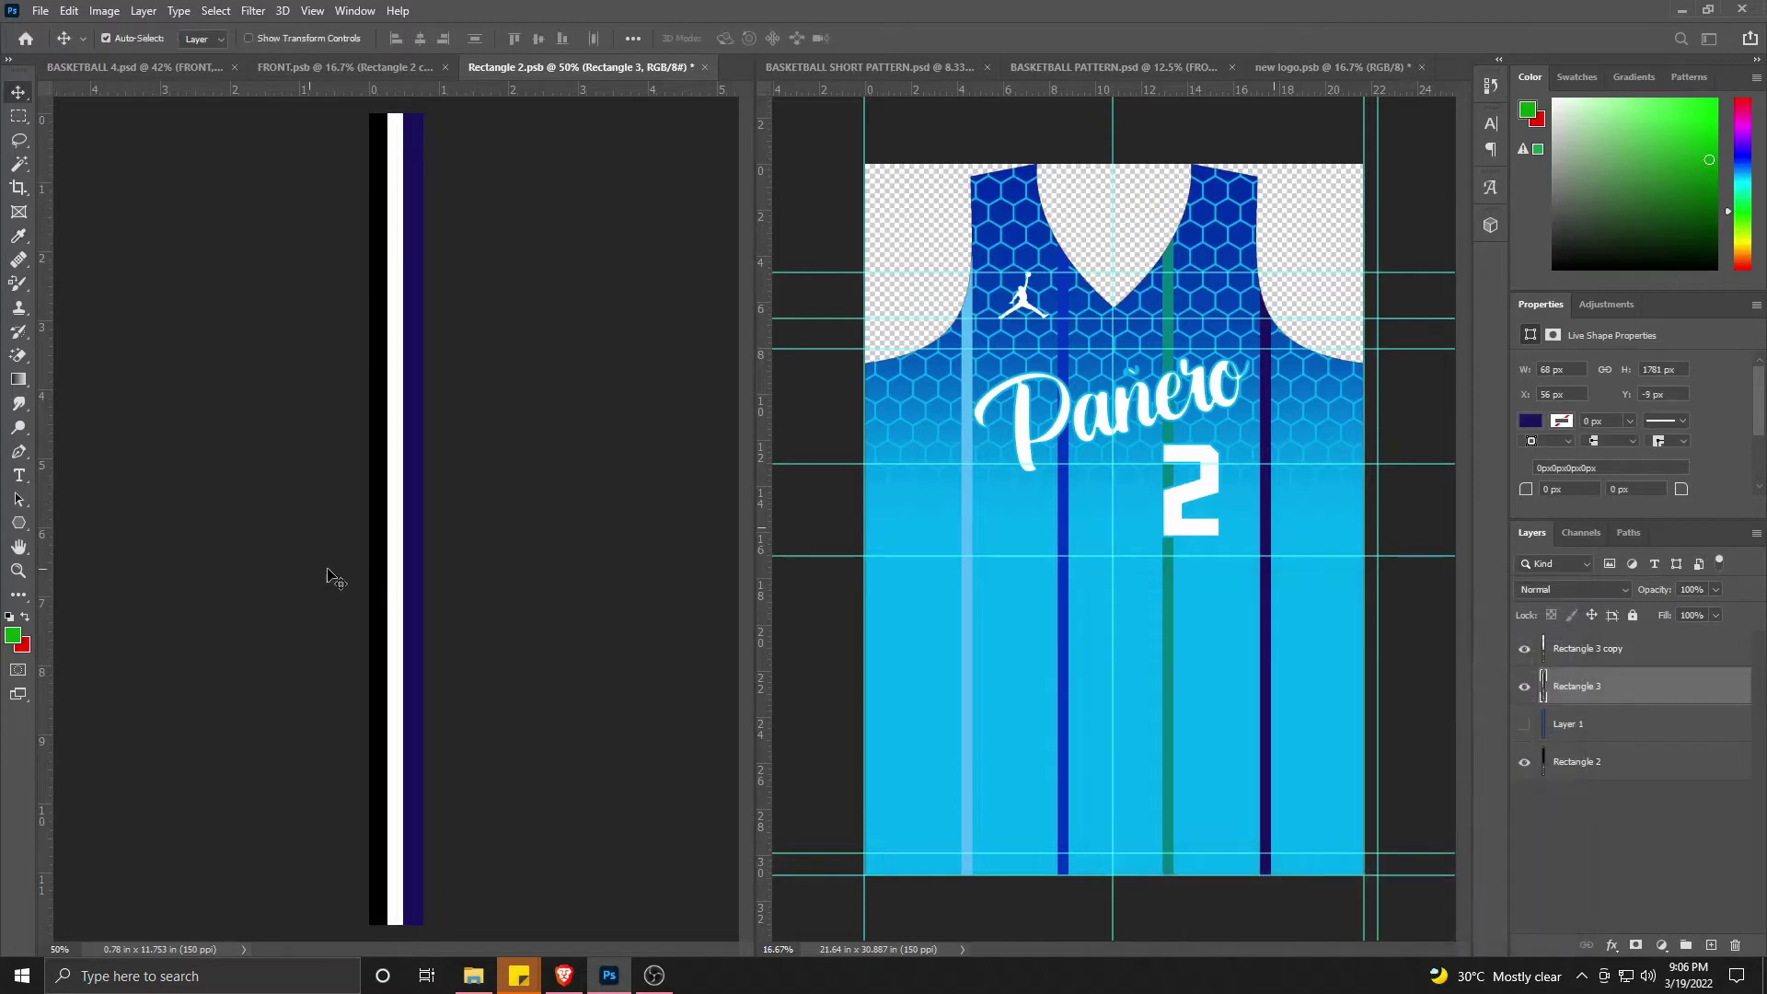
Step: Recolor the narrow Rectangle 3 copy stripe with teal 028181 sampled from the jersey pattern's green stripe
{"action": "left_click", "coordinate": [390, 564]}
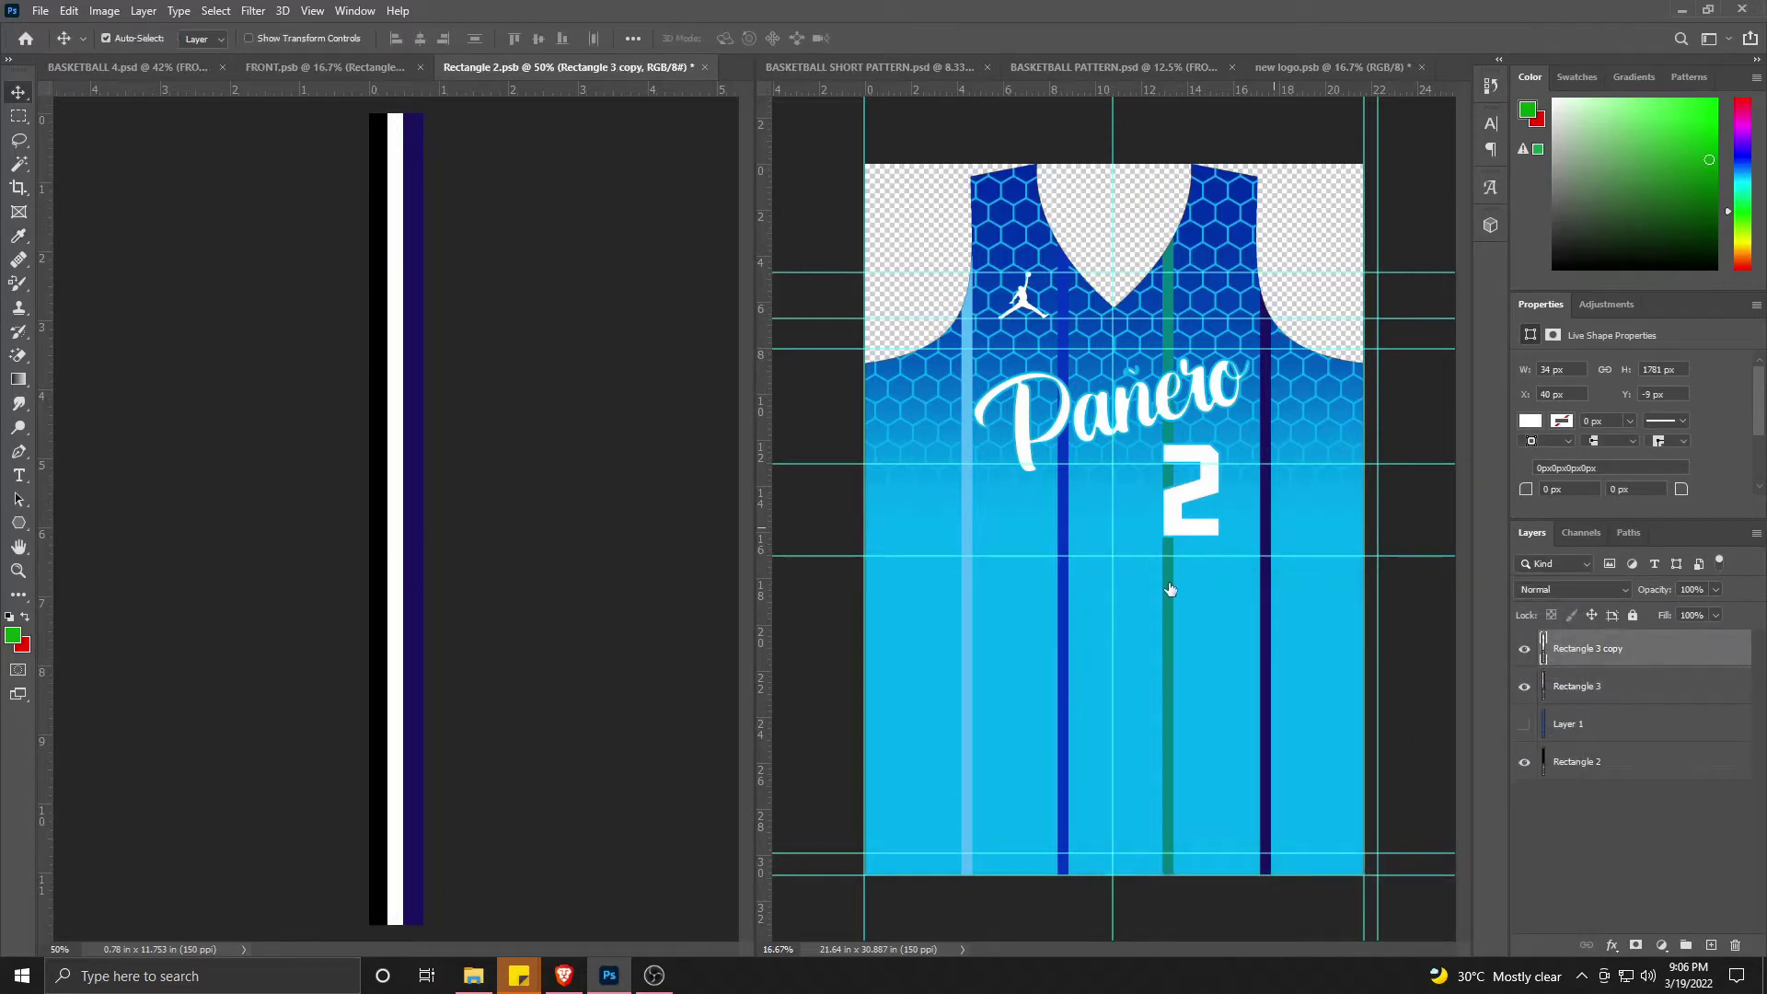
{"action": "double_click", "coordinate": [1657, 648]}
{"action": "key", "text": "Escape"}
{"action": "double_click", "coordinate": [1544, 653]}
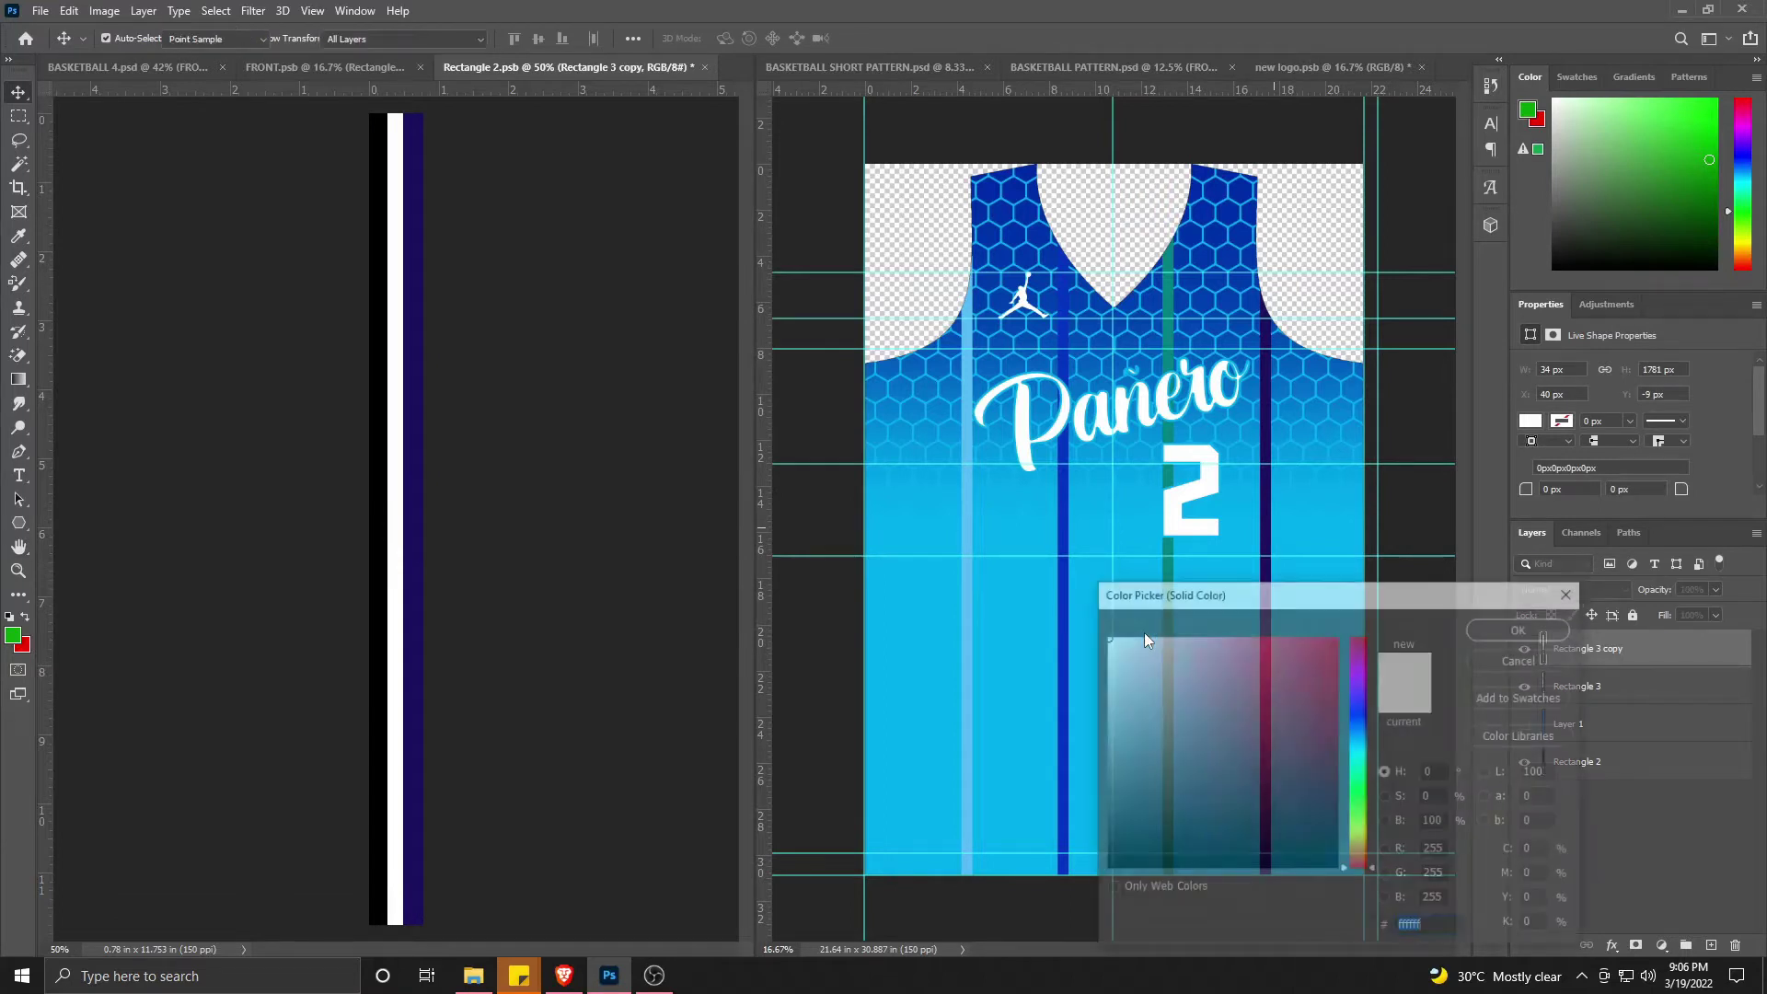
{"action": "left_click", "coordinate": [1168, 301]}
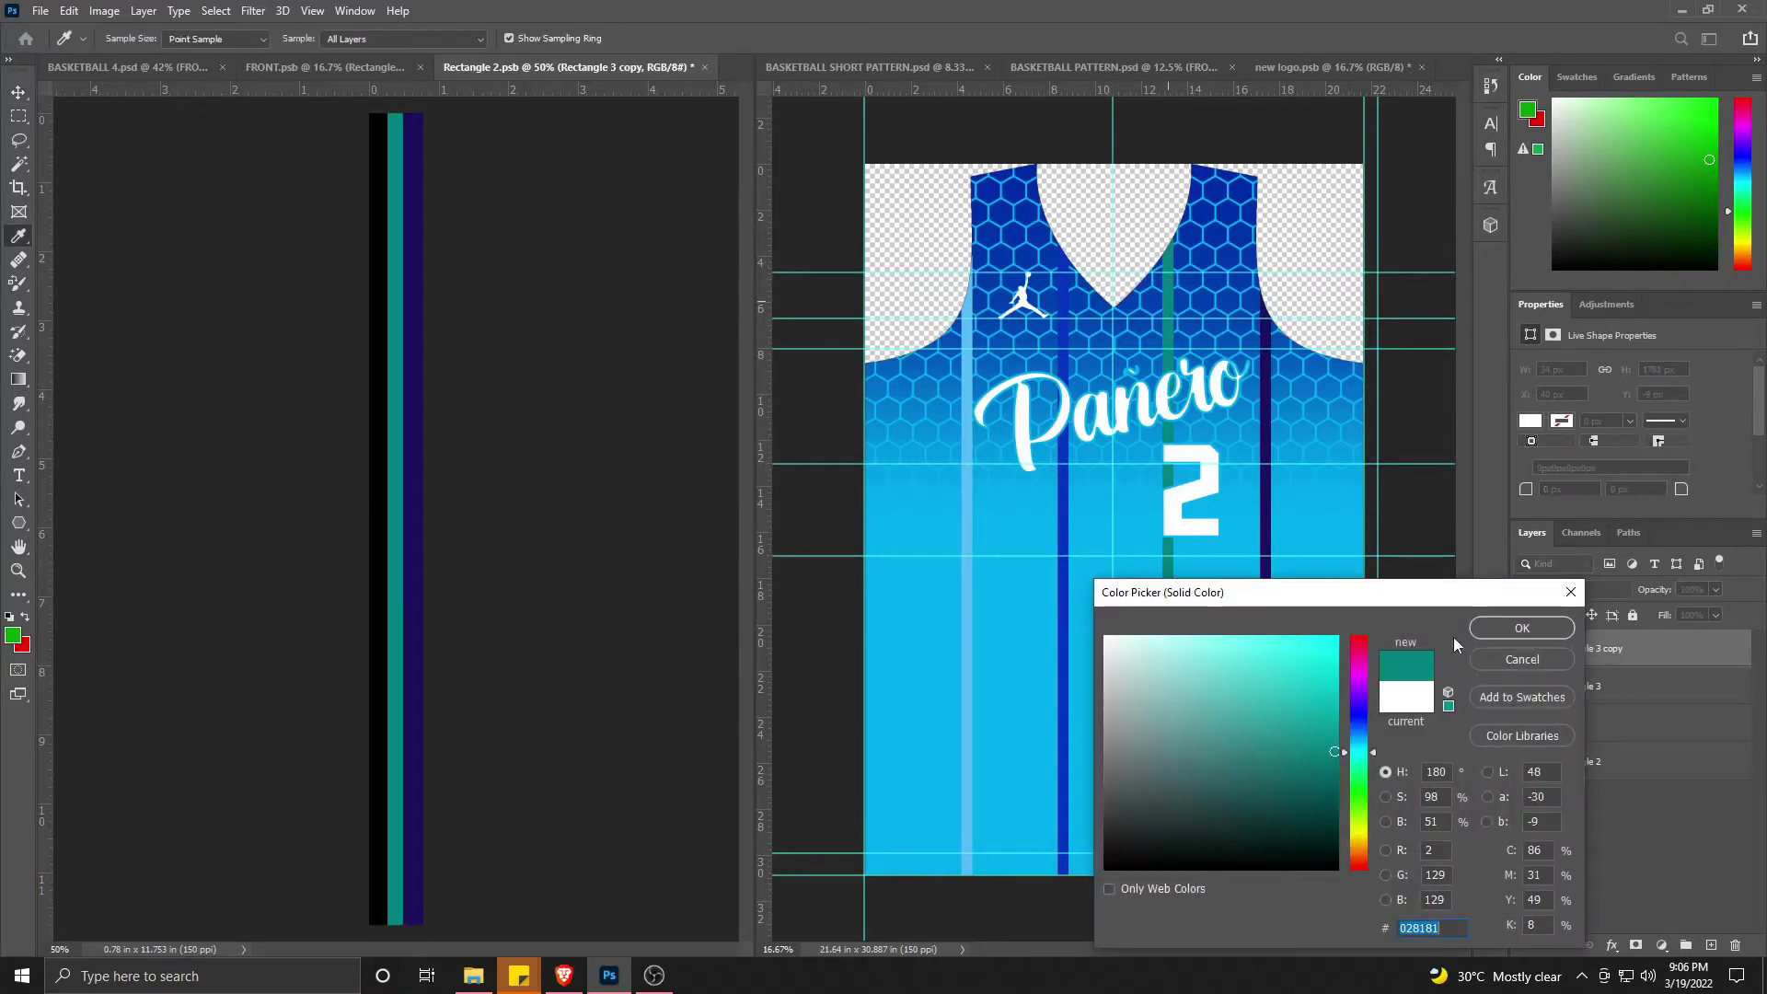
{"action": "left_click", "coordinate": [1522, 627]}
Step: Recolor the black Rectangle 2 base with the light blue sampled from the lower body of the jersey pattern
{"action": "left_click", "coordinate": [392, 523]}
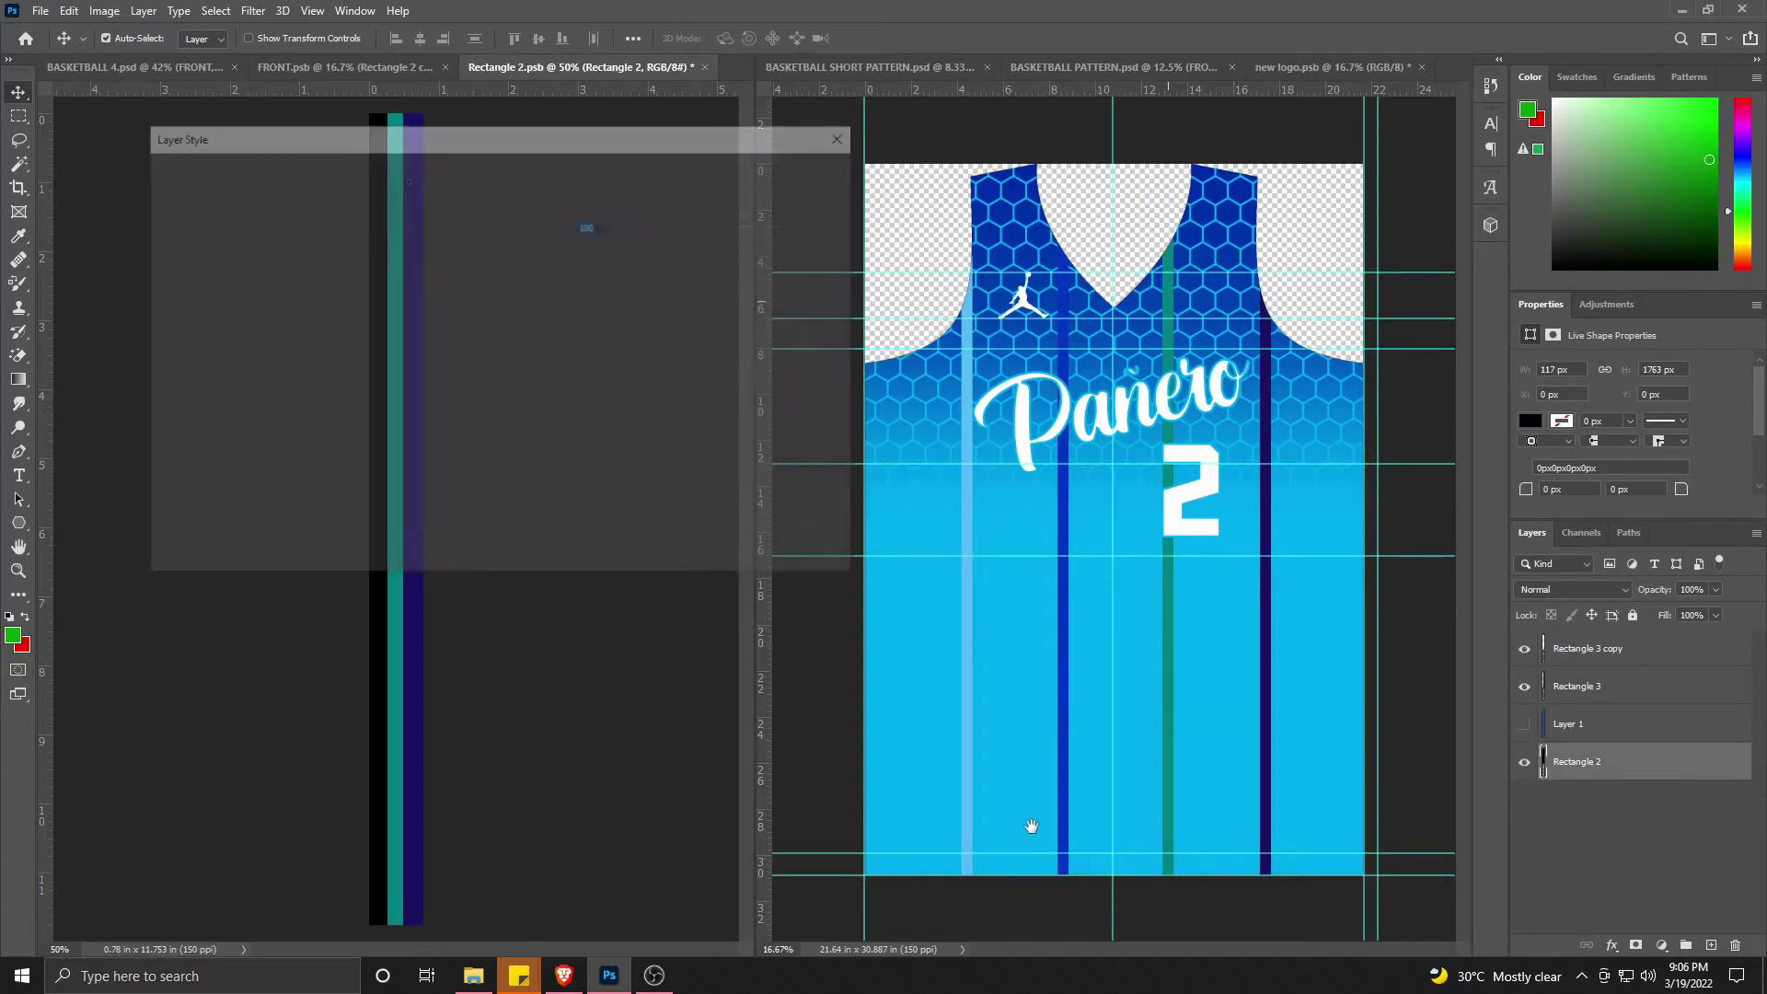
{"action": "left_click", "coordinate": [782, 205]}
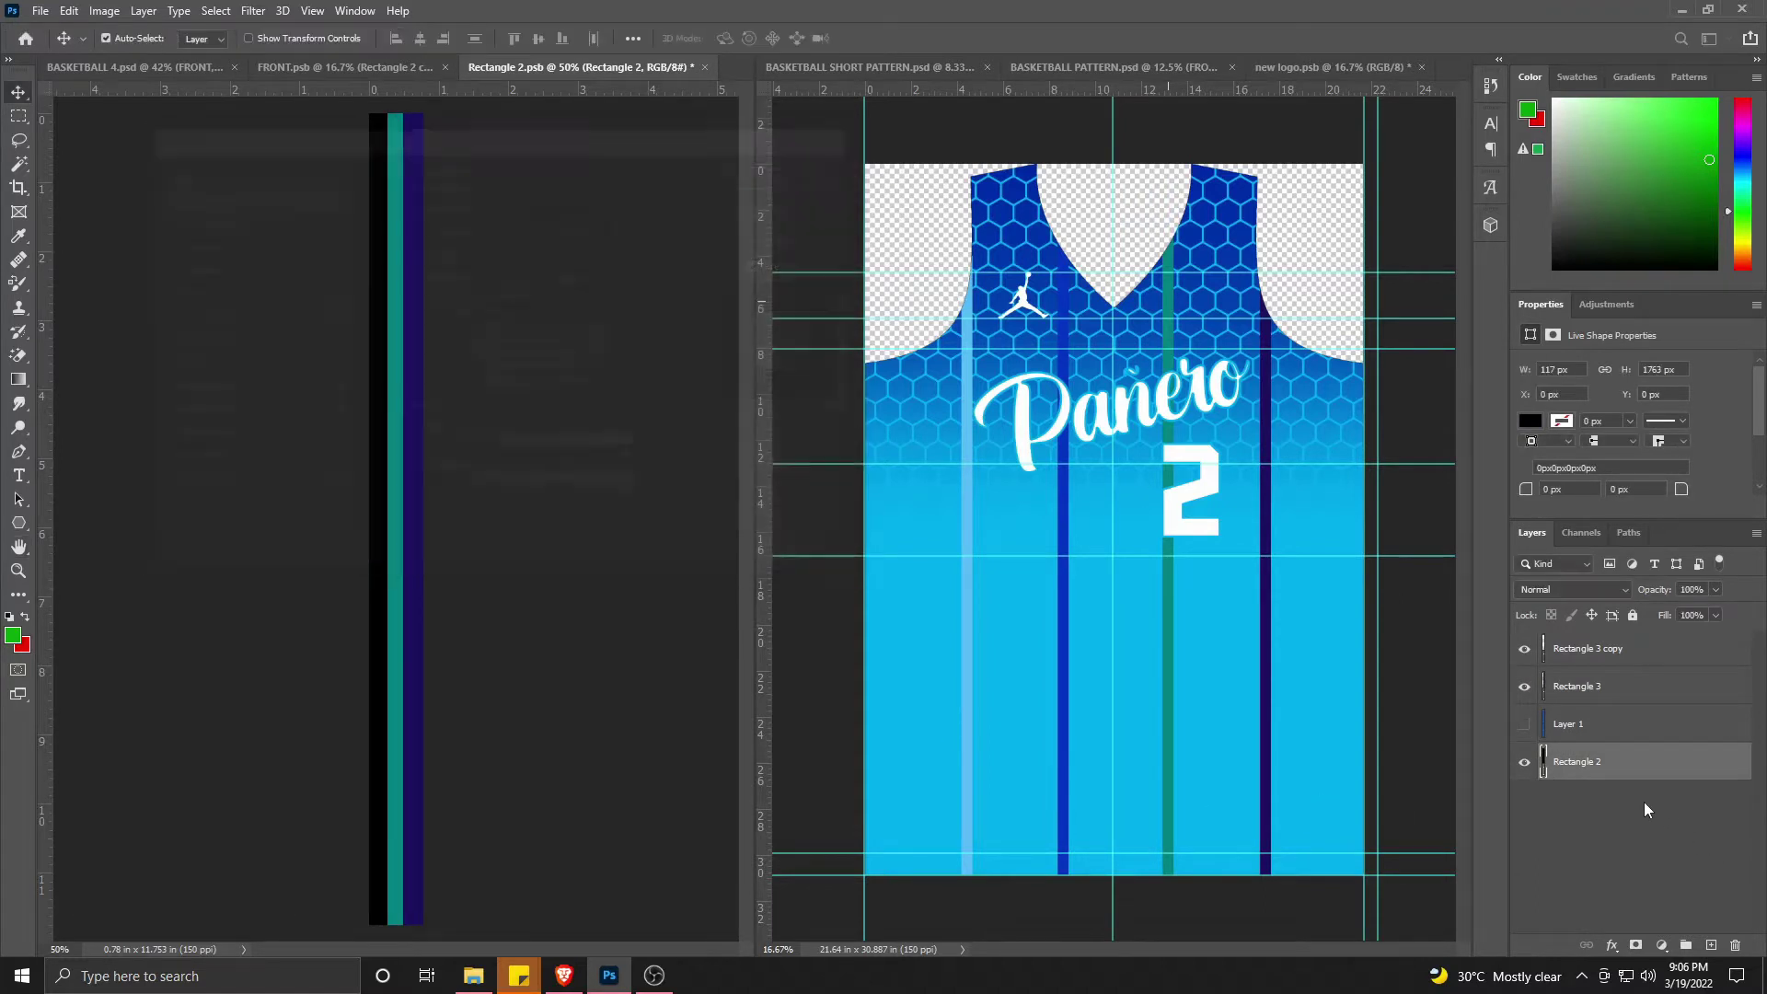
{"action": "double_click", "coordinate": [1544, 761]}
{"action": "left_click", "coordinate": [1013, 736]}
{"action": "left_click", "coordinate": [1502, 623]}
Step: Save and close the trim artwork and the FRONT jersey document to update the basketball mockup
{"action": "left_click_drag", "start_coordinate": [593, 70], "coordinate": [857, 163]}
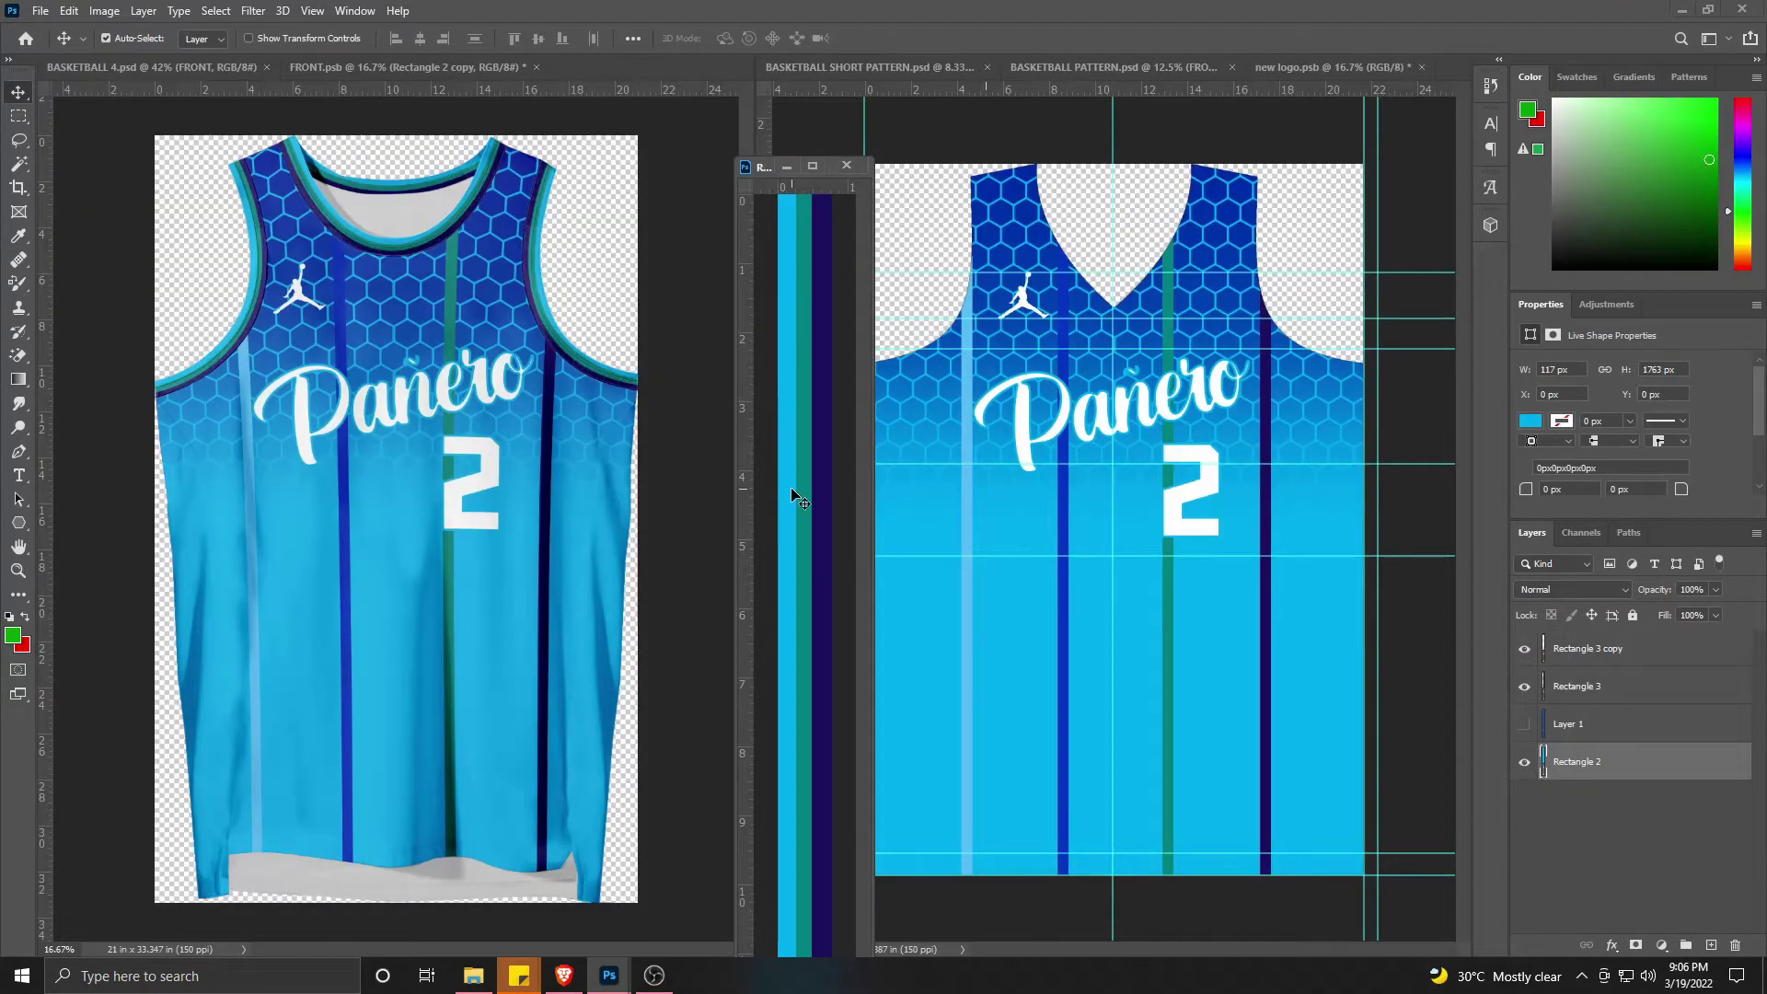
{"action": "left_click", "coordinate": [847, 167]}
{"action": "key", "text": "ctrl+s"}
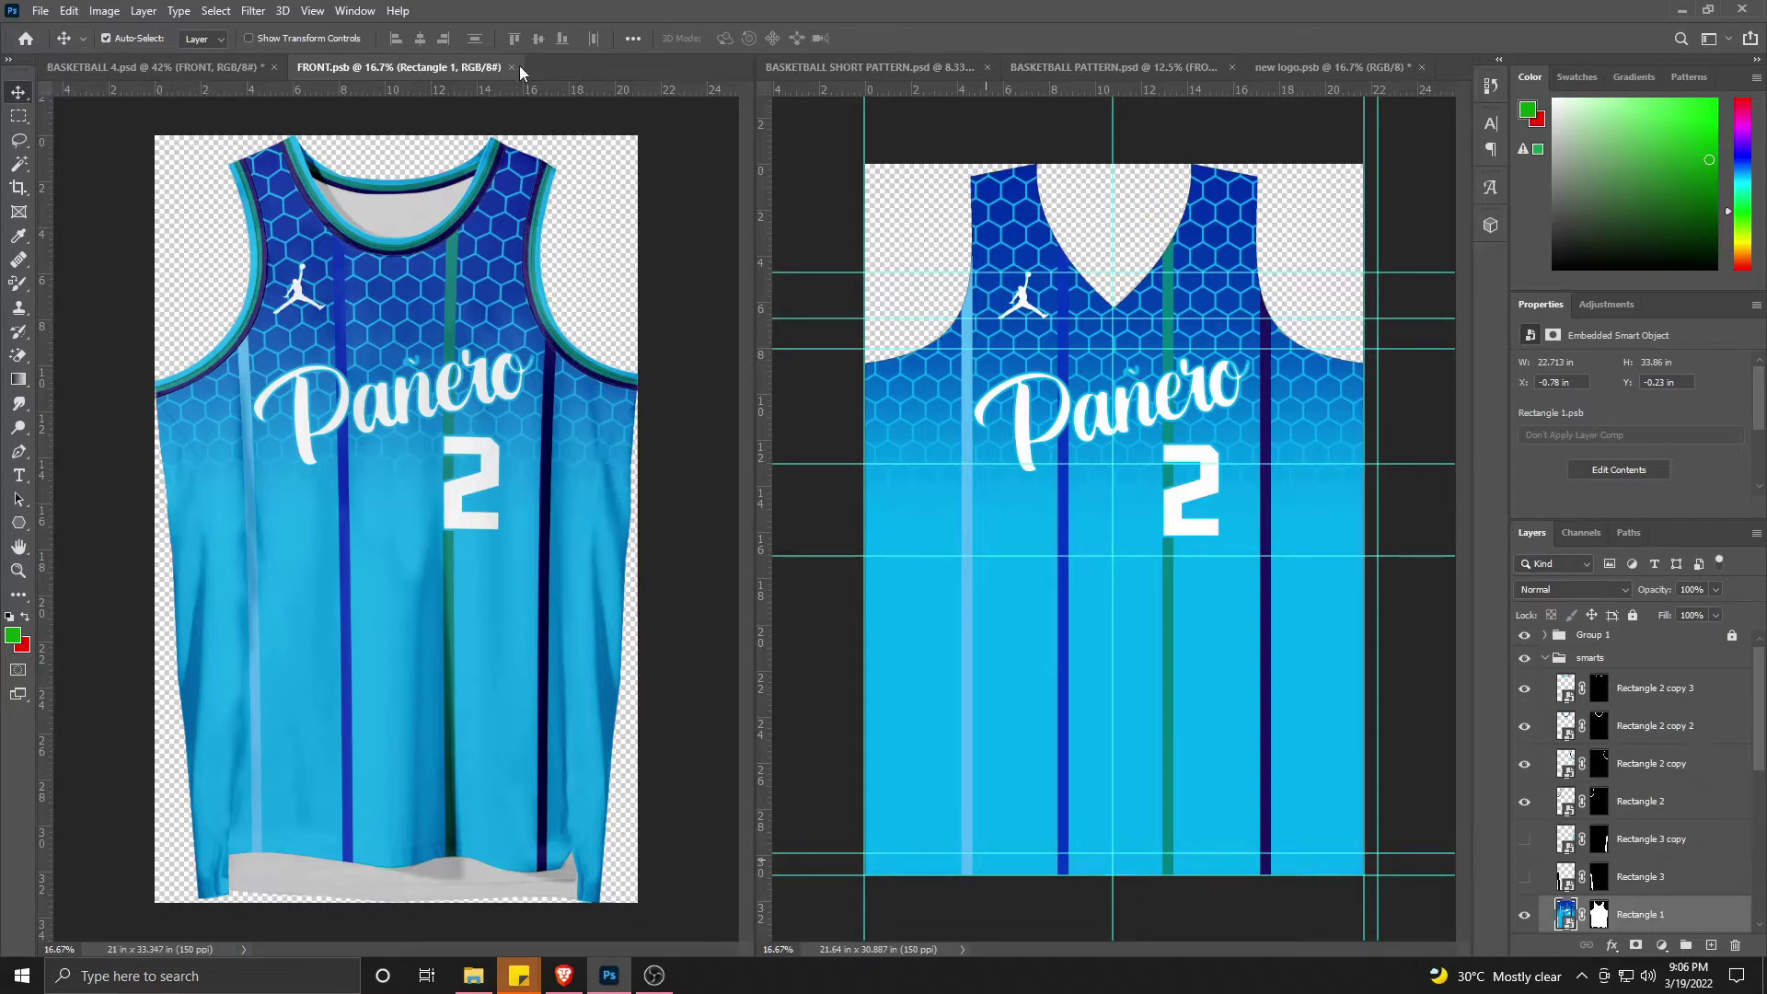
{"action": "left_click", "coordinate": [511, 66]}
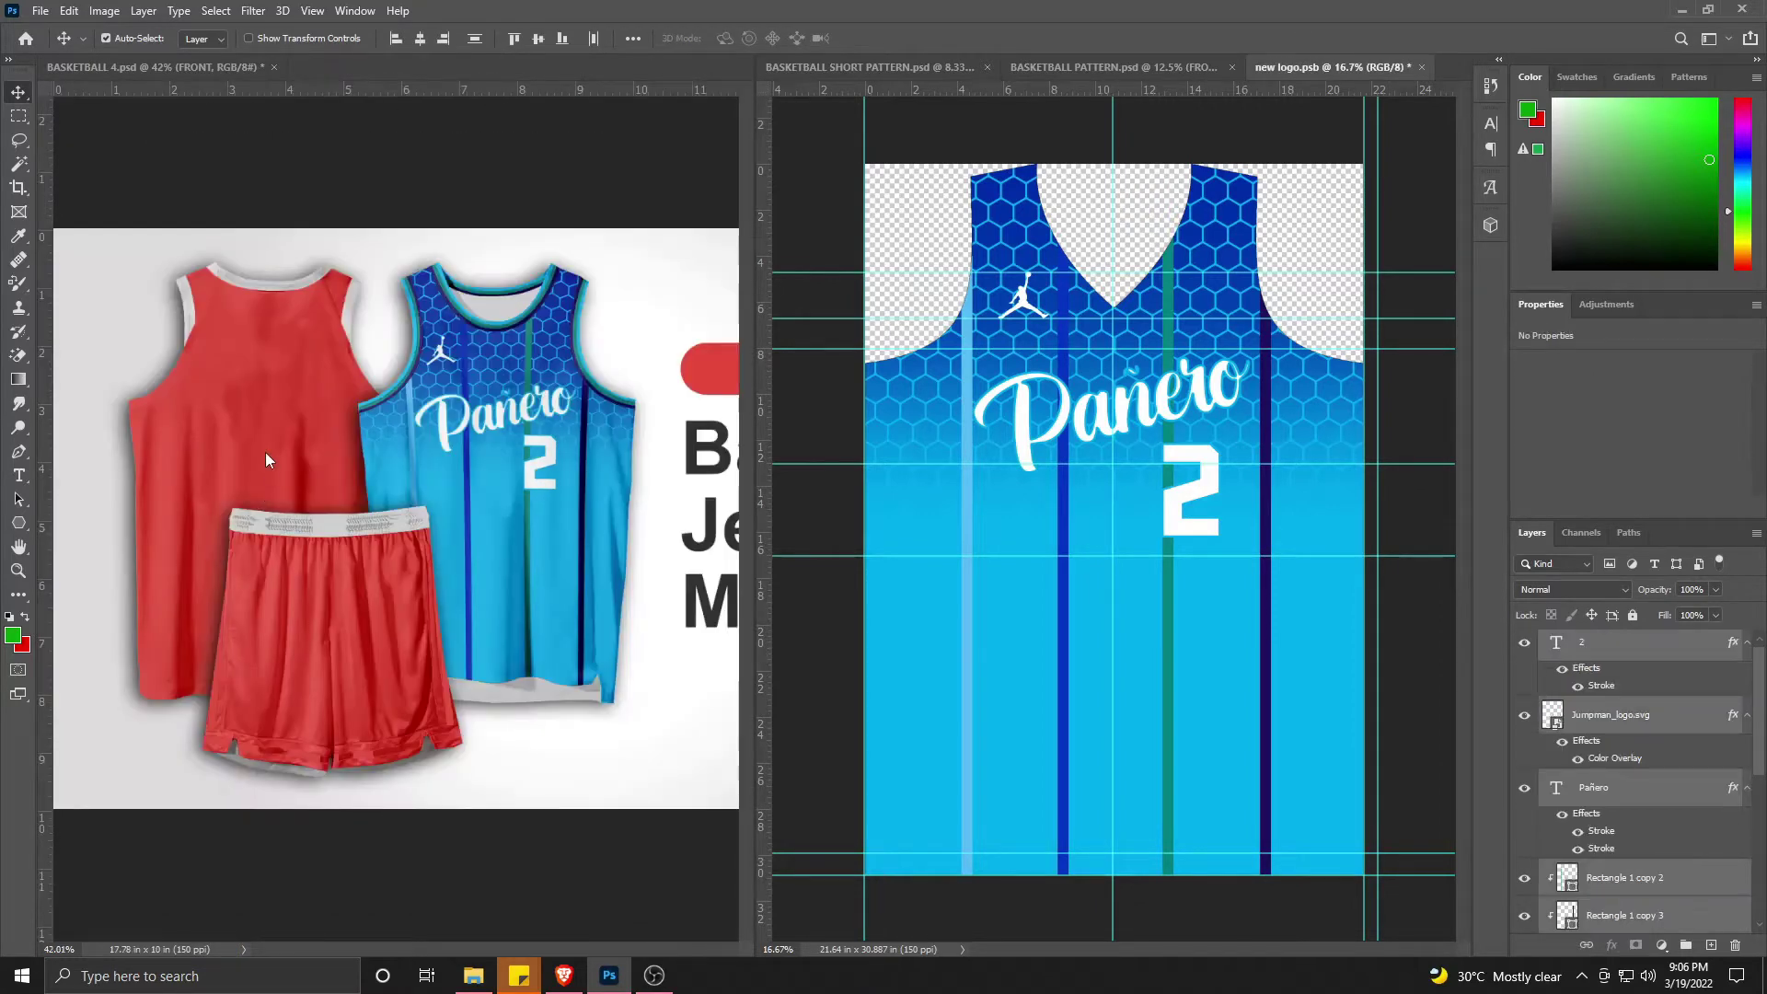
Step: Open the mockup's BACK jersey smart object and show its hidden smart group
{"action": "left_click", "coordinate": [265, 458]}
{"action": "left_click", "coordinate": [265, 459]}
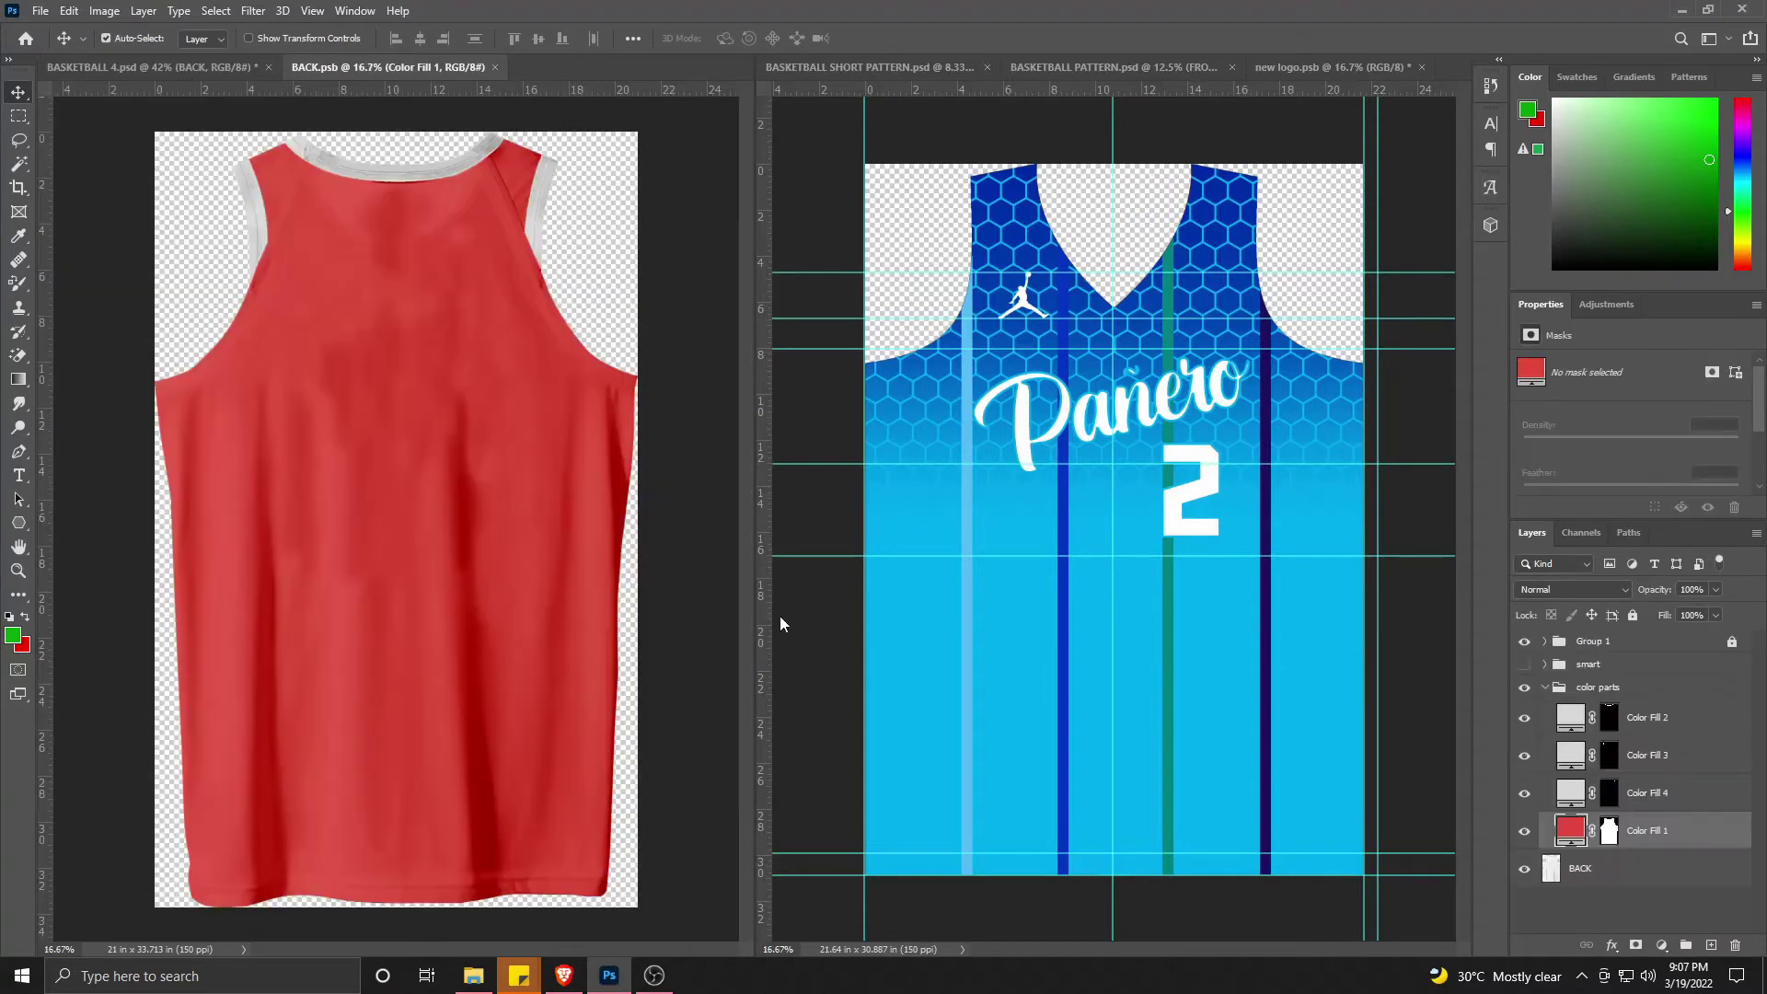
{"action": "left_click", "coordinate": [1524, 663]}
Step: Close new logo.psb without saving and open the BACK smart object of the LARGE artboard in the basketball pattern
{"action": "left_click", "coordinate": [1199, 627]}
{"action": "left_click", "coordinate": [1420, 69]}
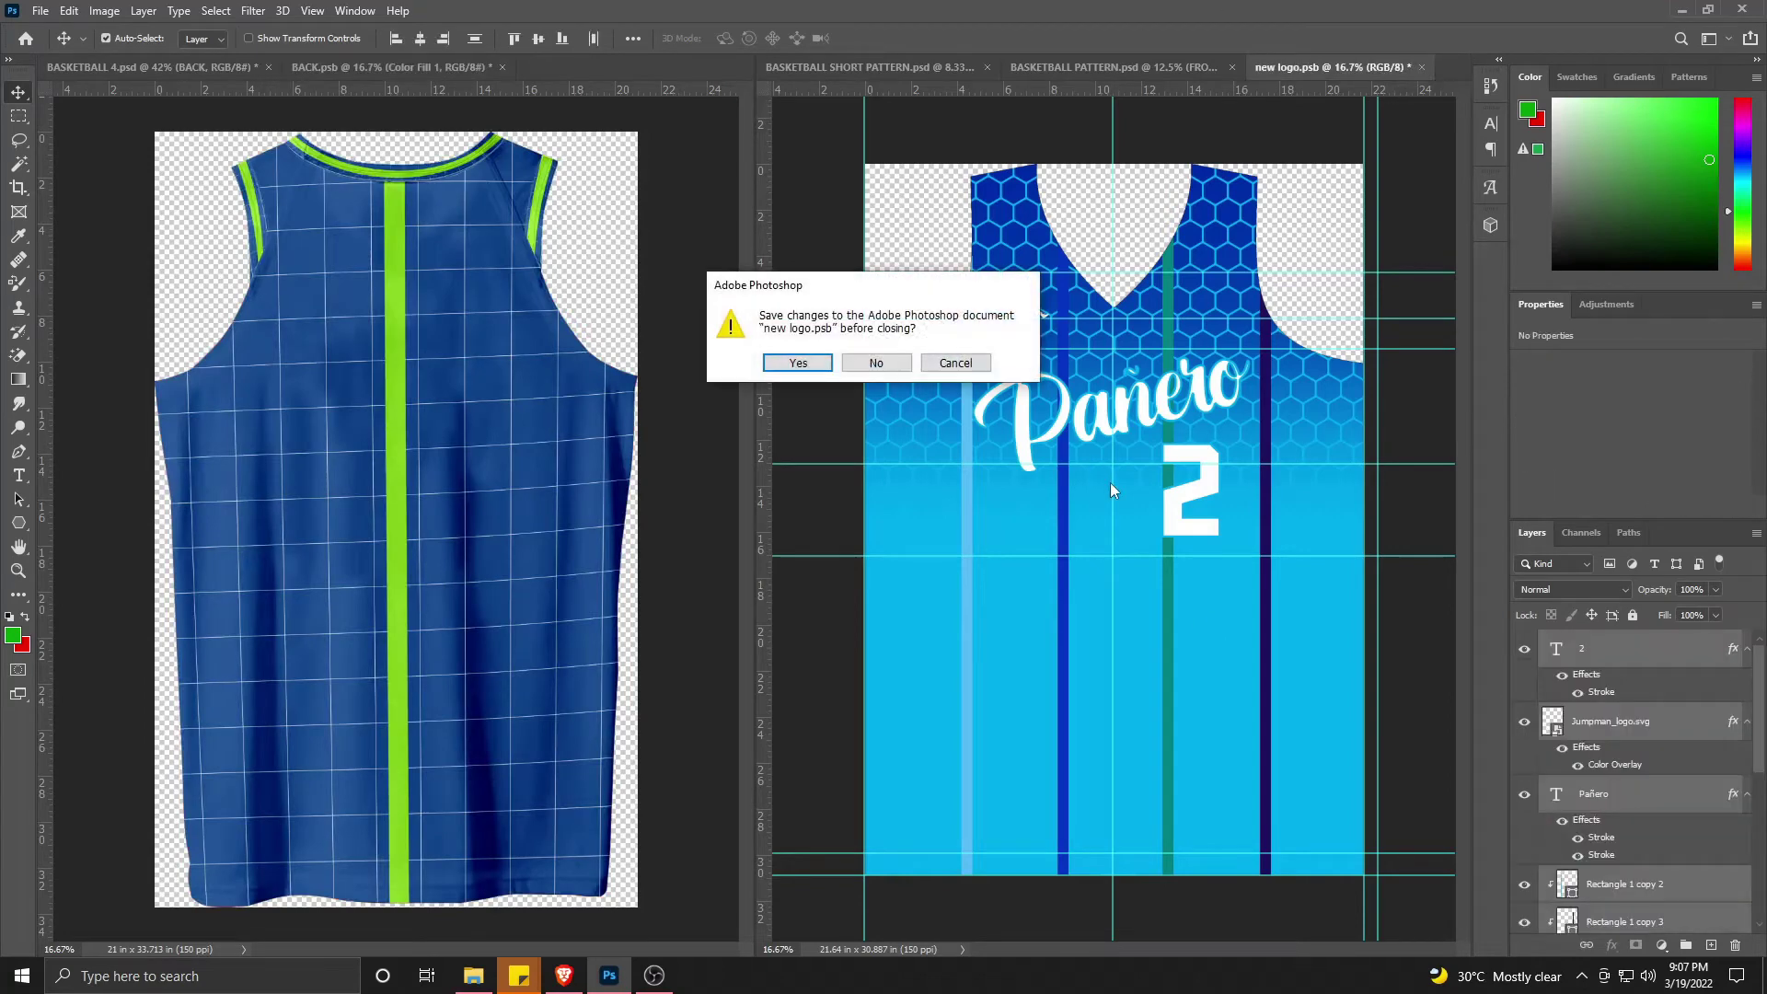
{"action": "left_click", "coordinate": [872, 362]}
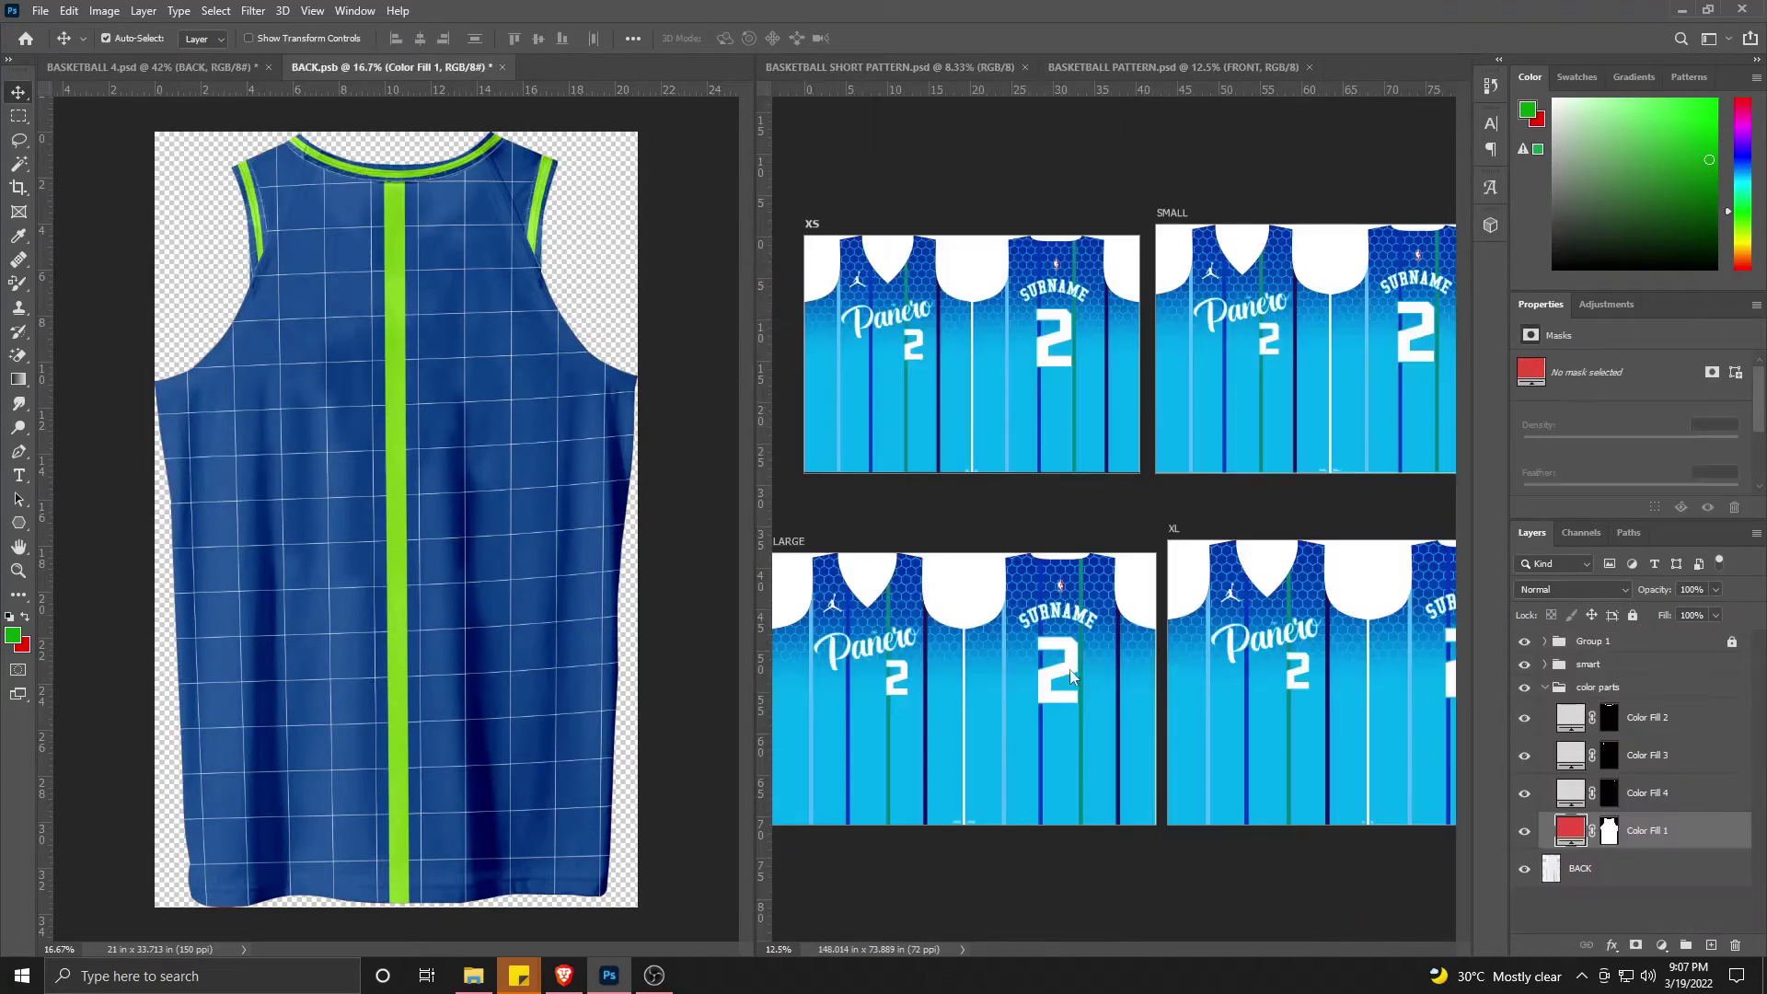
{"action": "left_click", "coordinate": [1076, 679]}
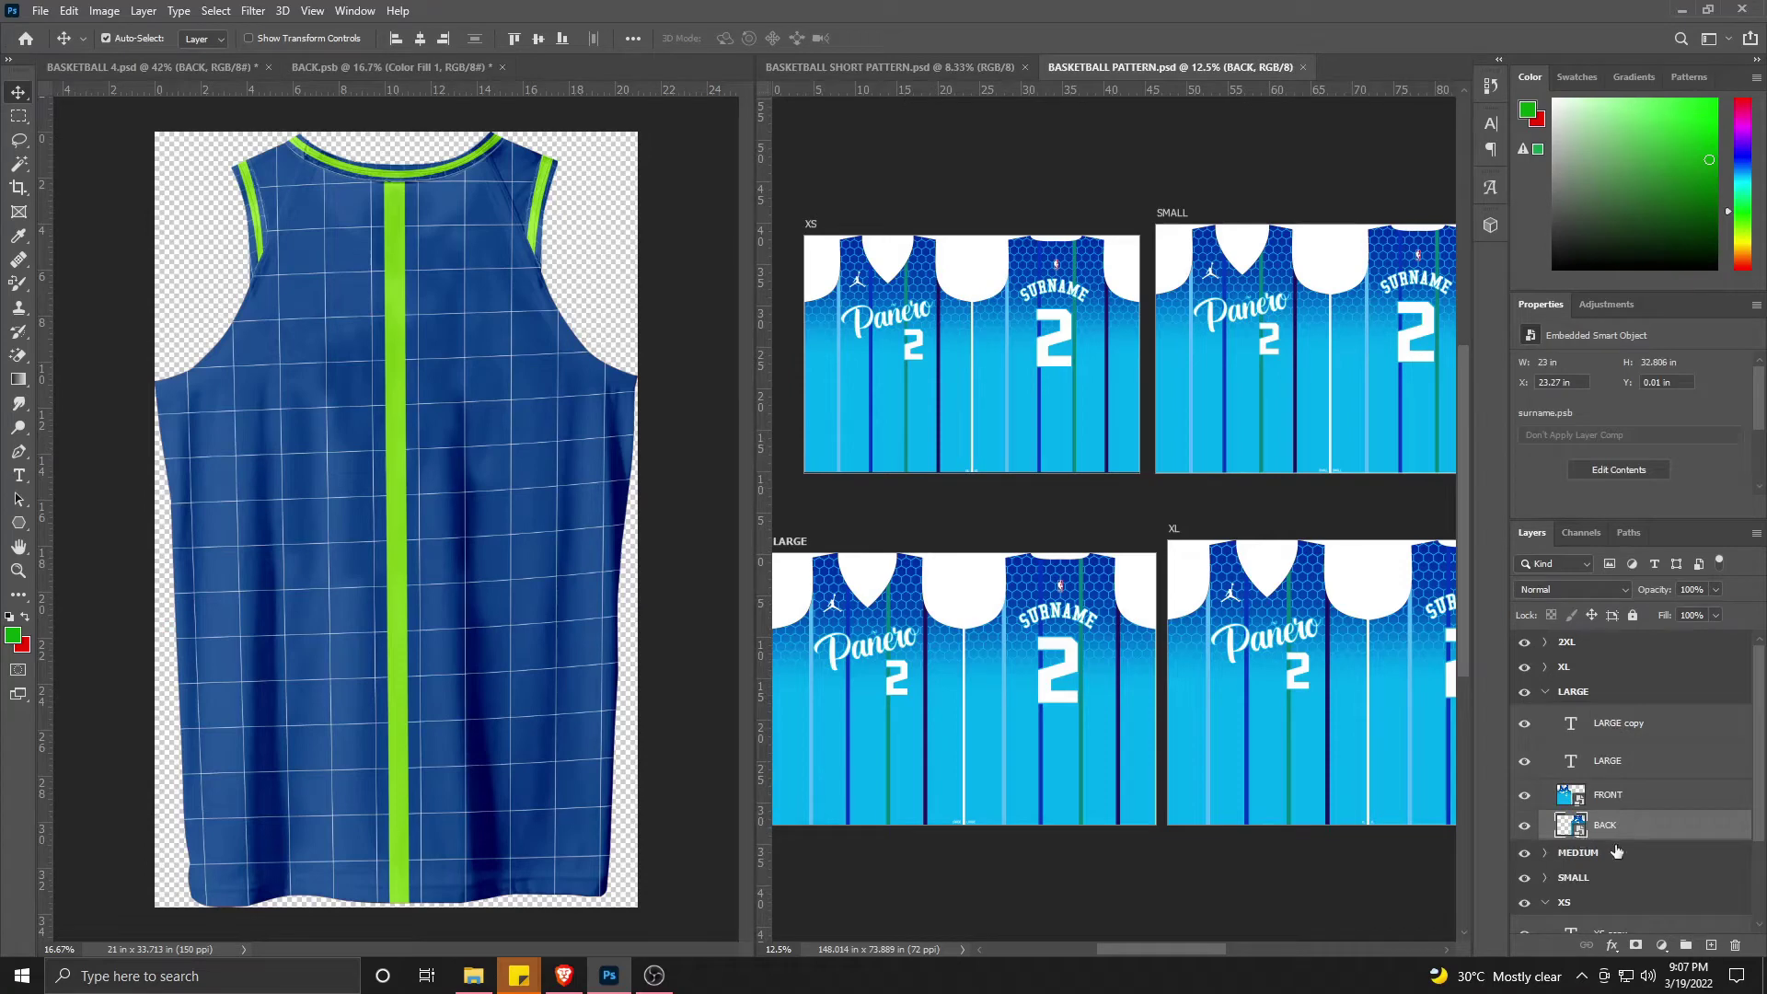
{"action": "double_click", "coordinate": [1571, 825]}
Step: Inspect the custom warp of the back jersey's Layer 1 smart object in BACK.psb
{"action": "left_click", "coordinate": [513, 598]}
{"action": "left_click", "coordinate": [1570, 814]}
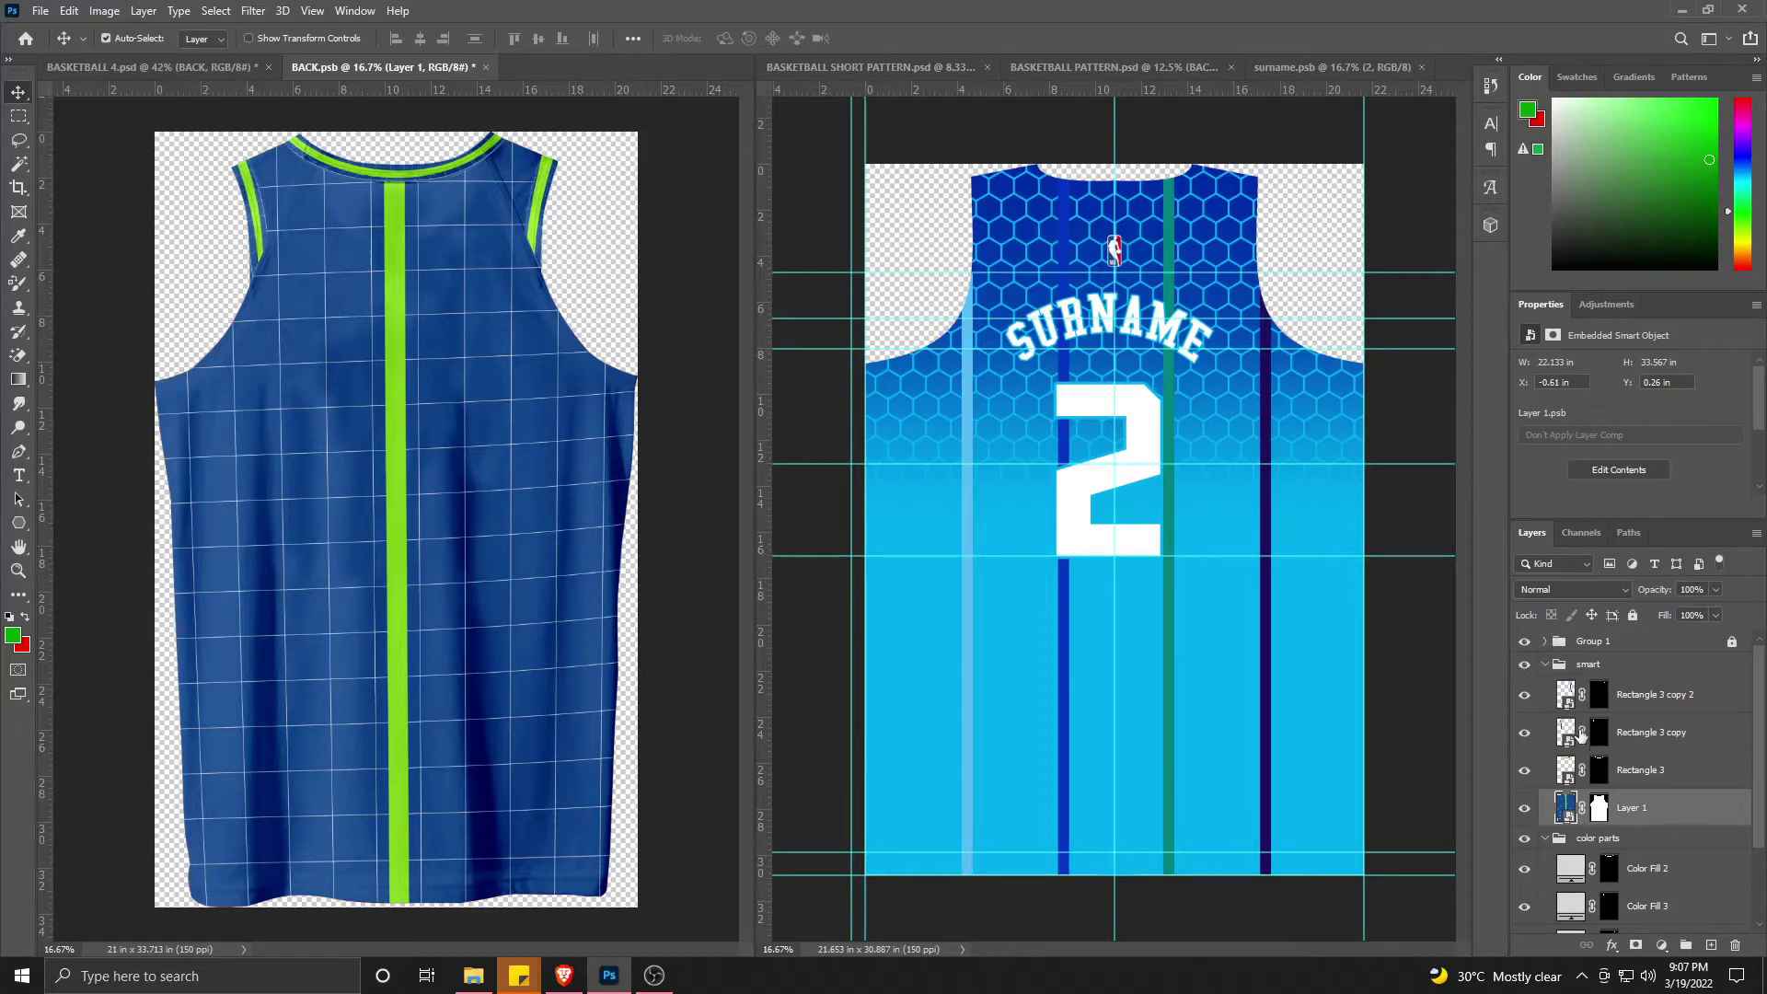
{"action": "key", "text": "ctrl+t"}
{"action": "right_click", "coordinate": [498, 469]}
{"action": "left_click", "coordinate": [534, 664]}
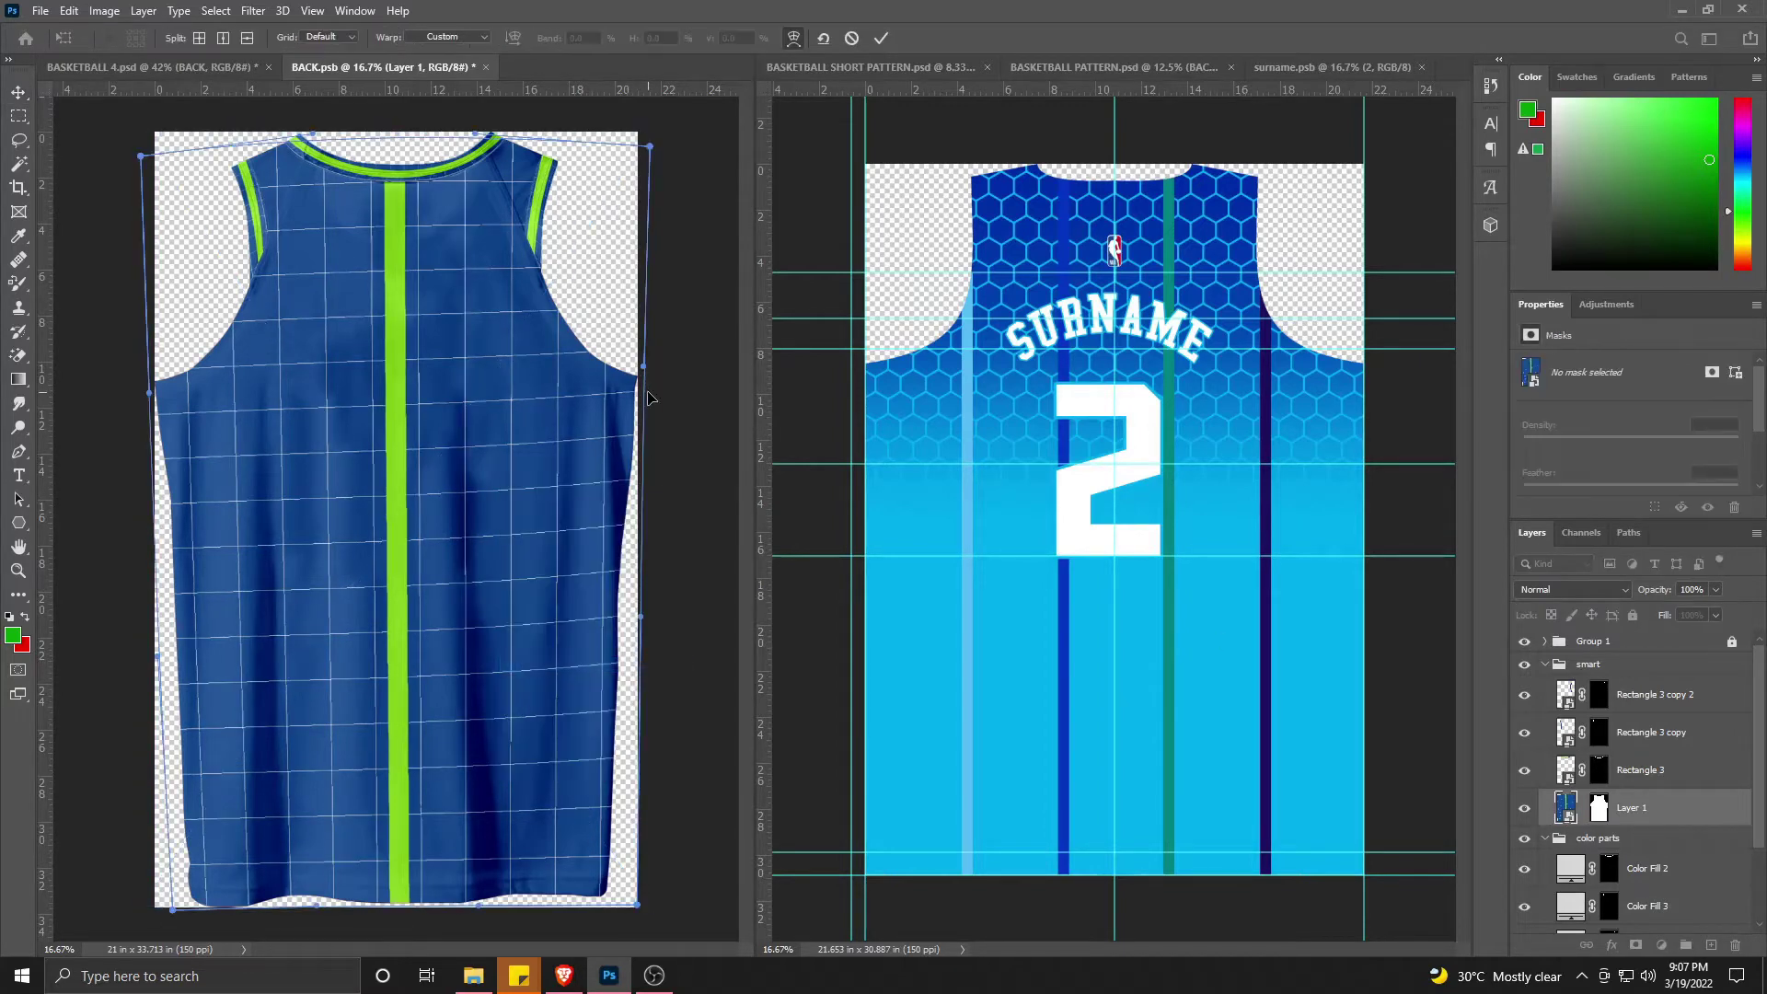
{"action": "left_click_drag", "start_coordinate": [641, 620], "coordinate": [649, 653]}
{"action": "key", "text": "Return"}
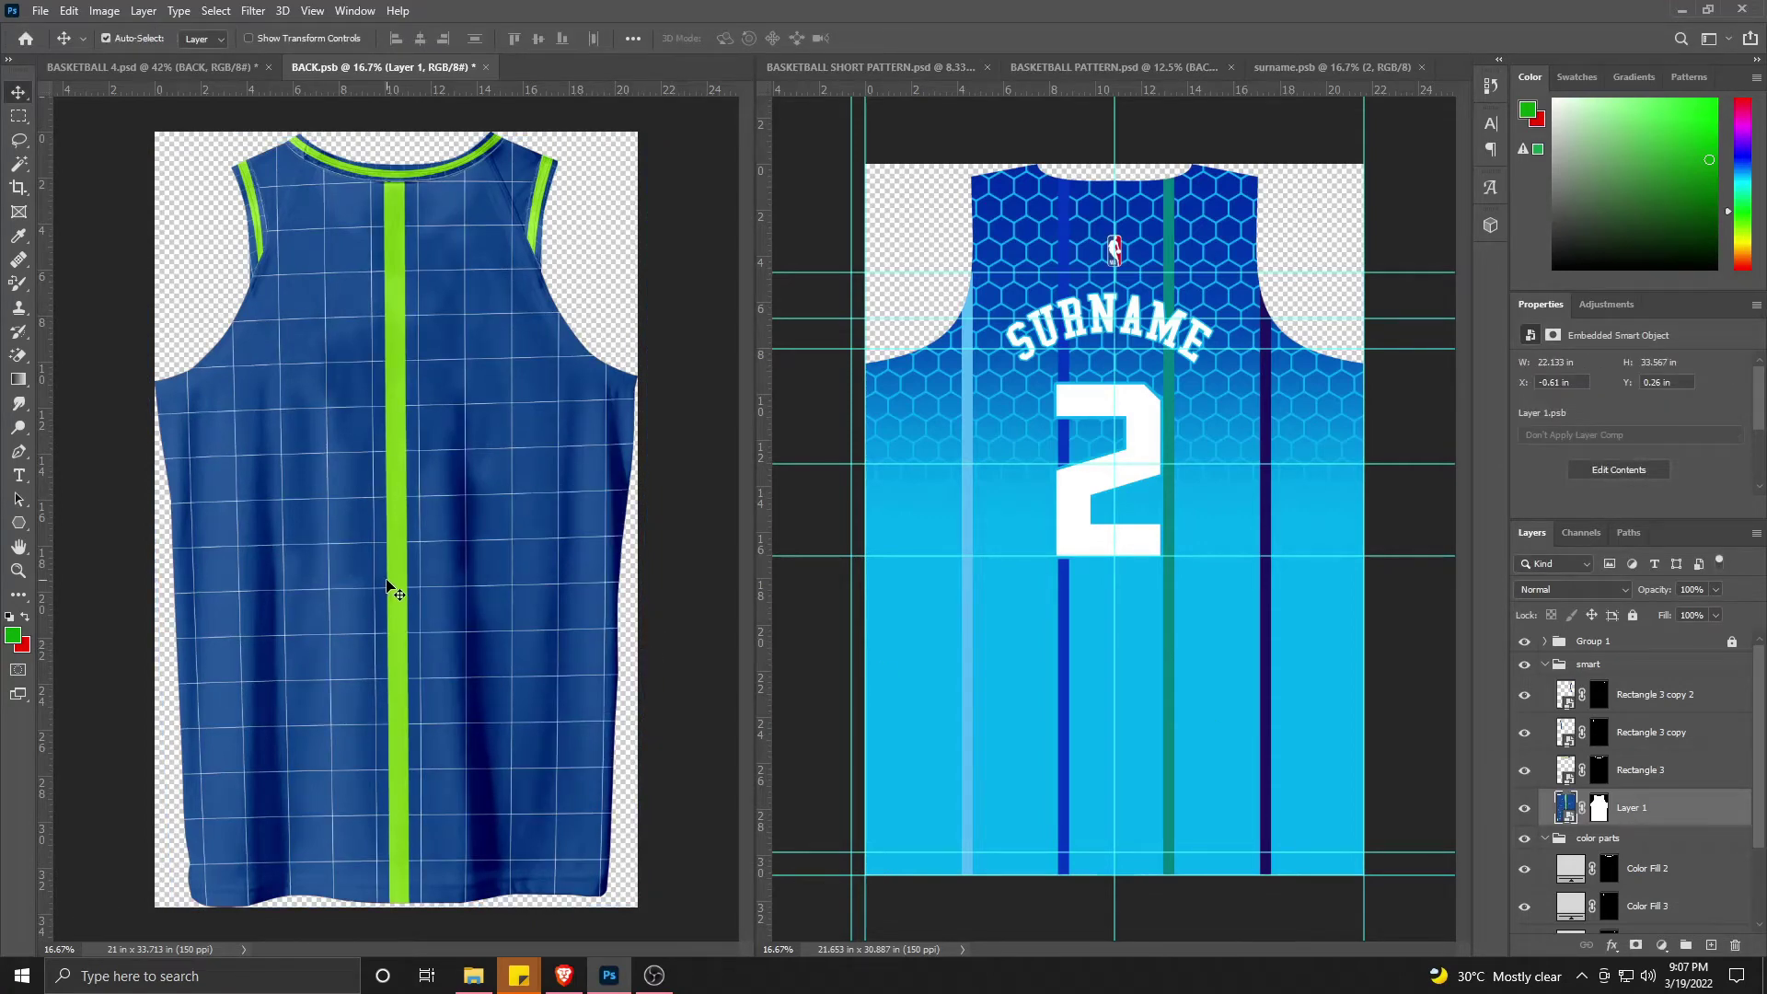
Step: Open the contents of the back jersey's Layer 1 and copy all the surname.psb pattern layers into it
{"action": "double_click", "coordinate": [1568, 809]}
{"action": "left_click", "coordinate": [1220, 541]}
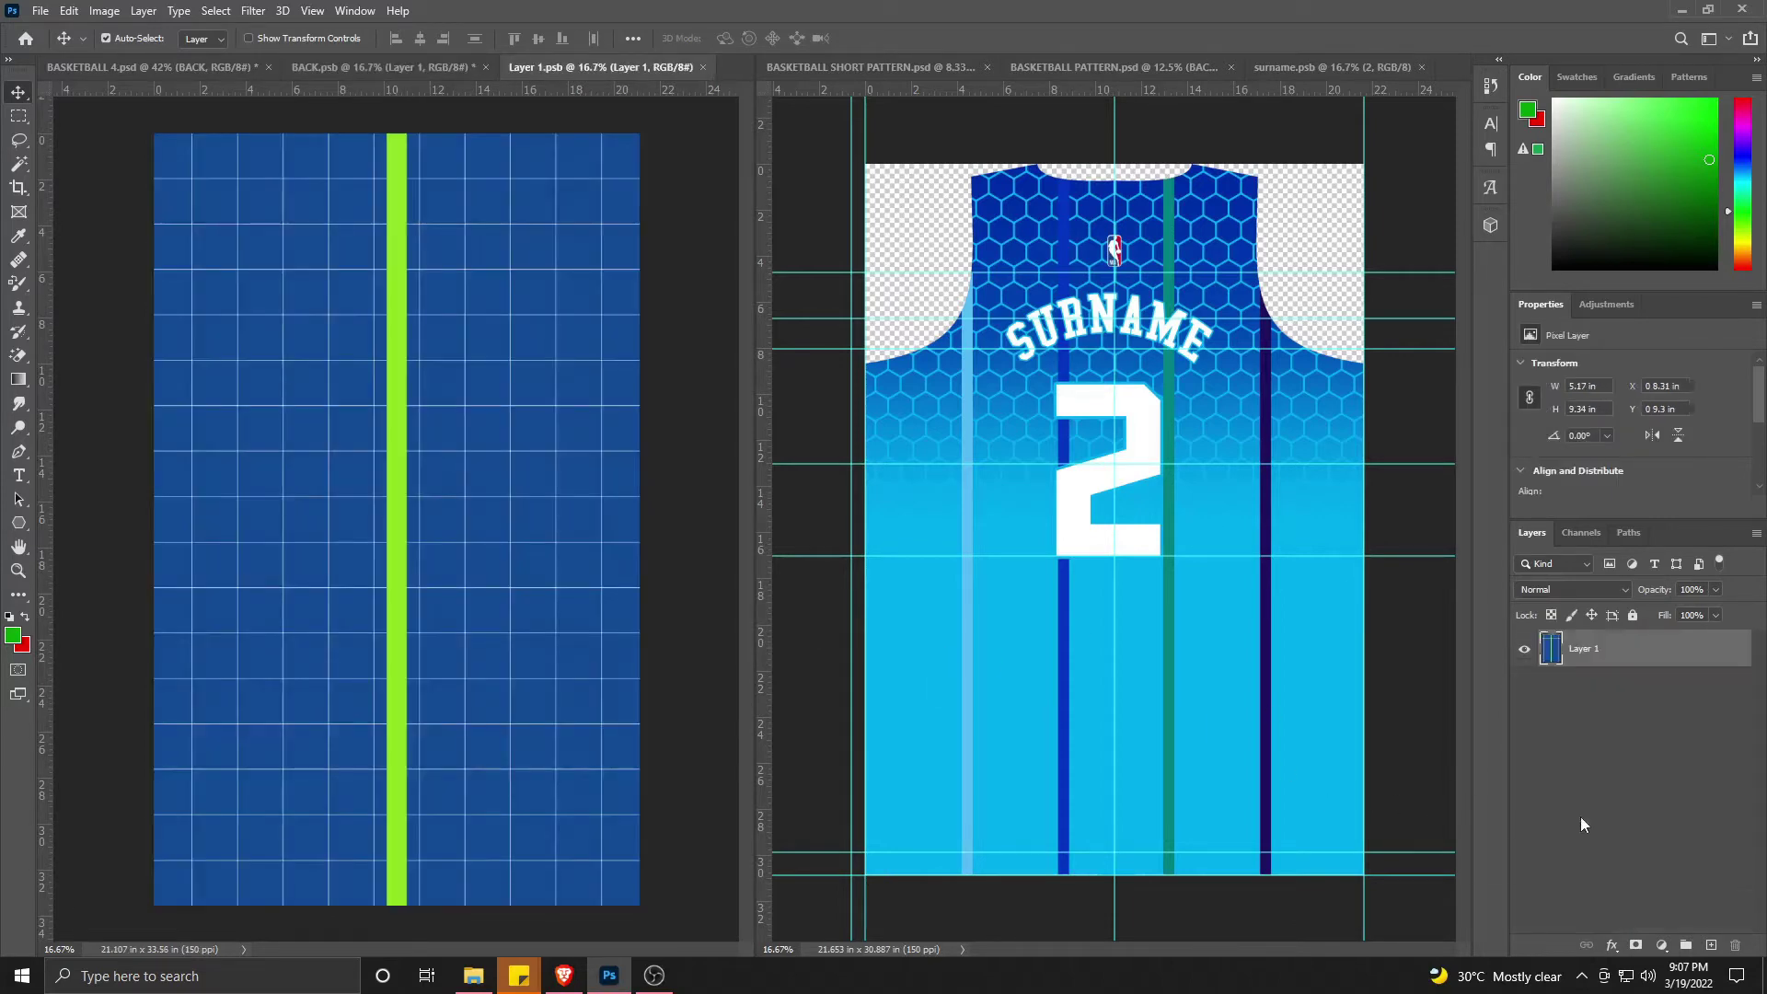
{"action": "left_click", "coordinate": [1614, 650]}
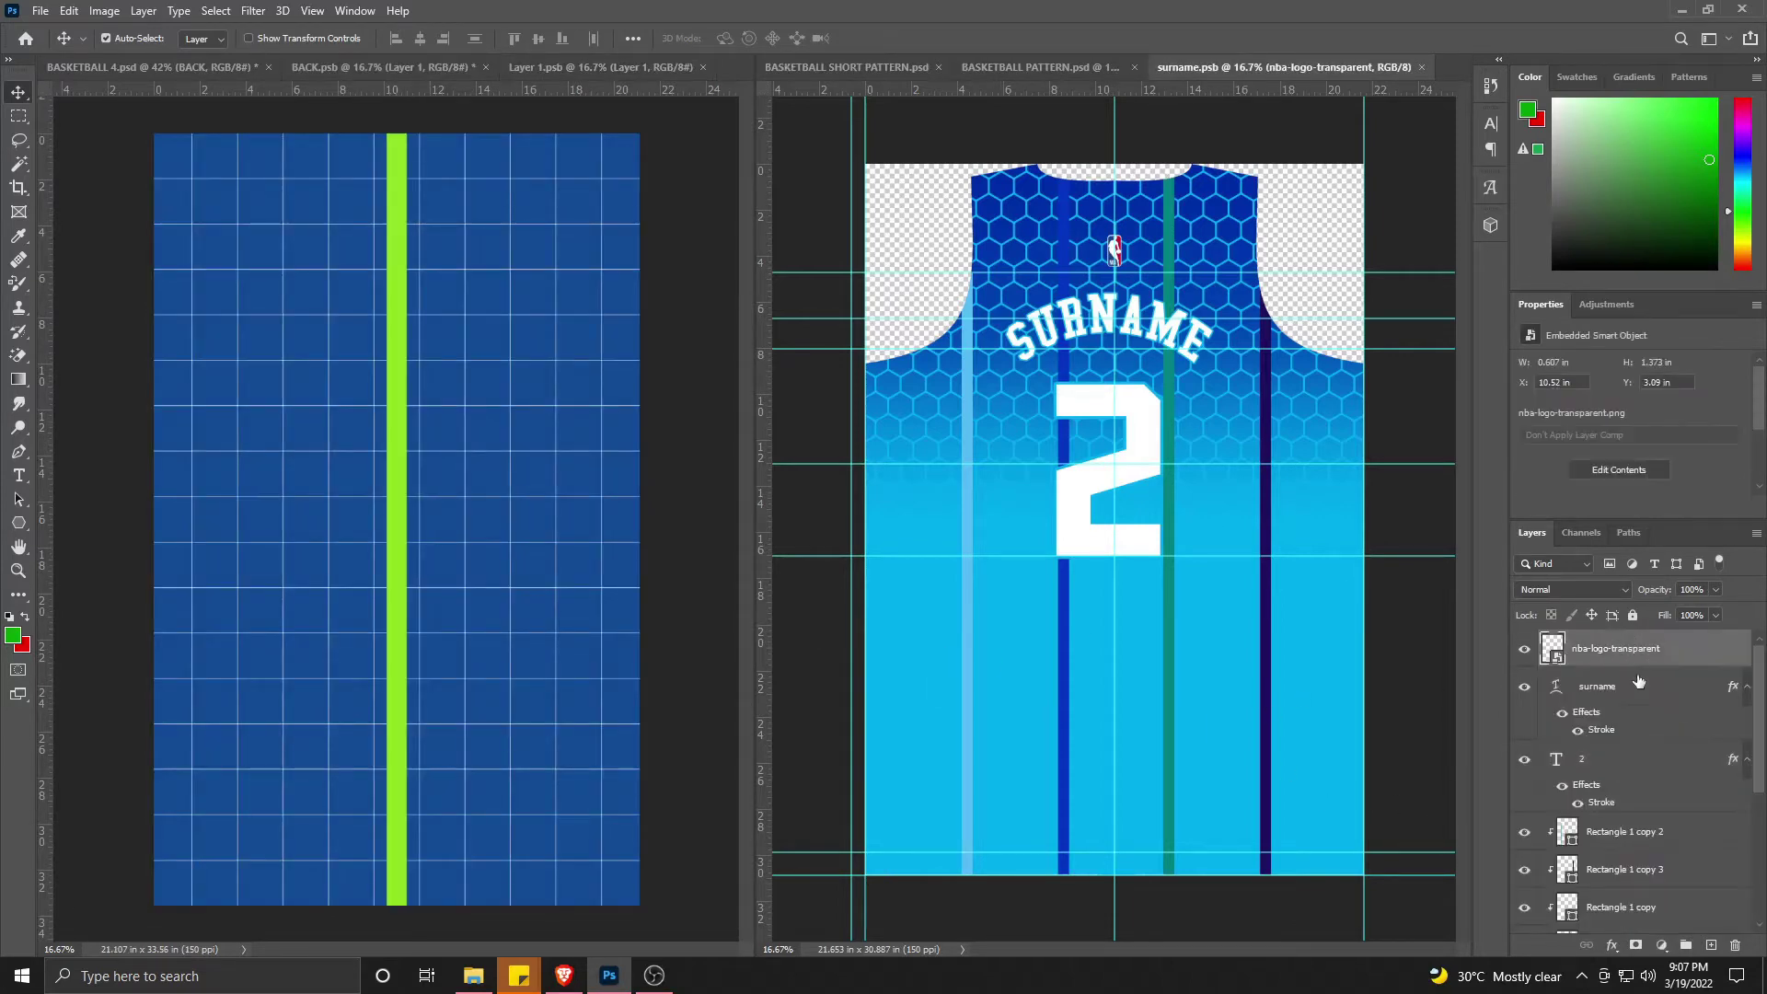
{"action": "scroll", "coordinate": [1620, 782], "scroll_direction": "down", "scroll_amount": 5}
{"action": "left_click", "coordinate": [1646, 839], "text": "shift"}
{"action": "left_click_drag", "start_coordinate": [1645, 840], "coordinate": [422, 730]}
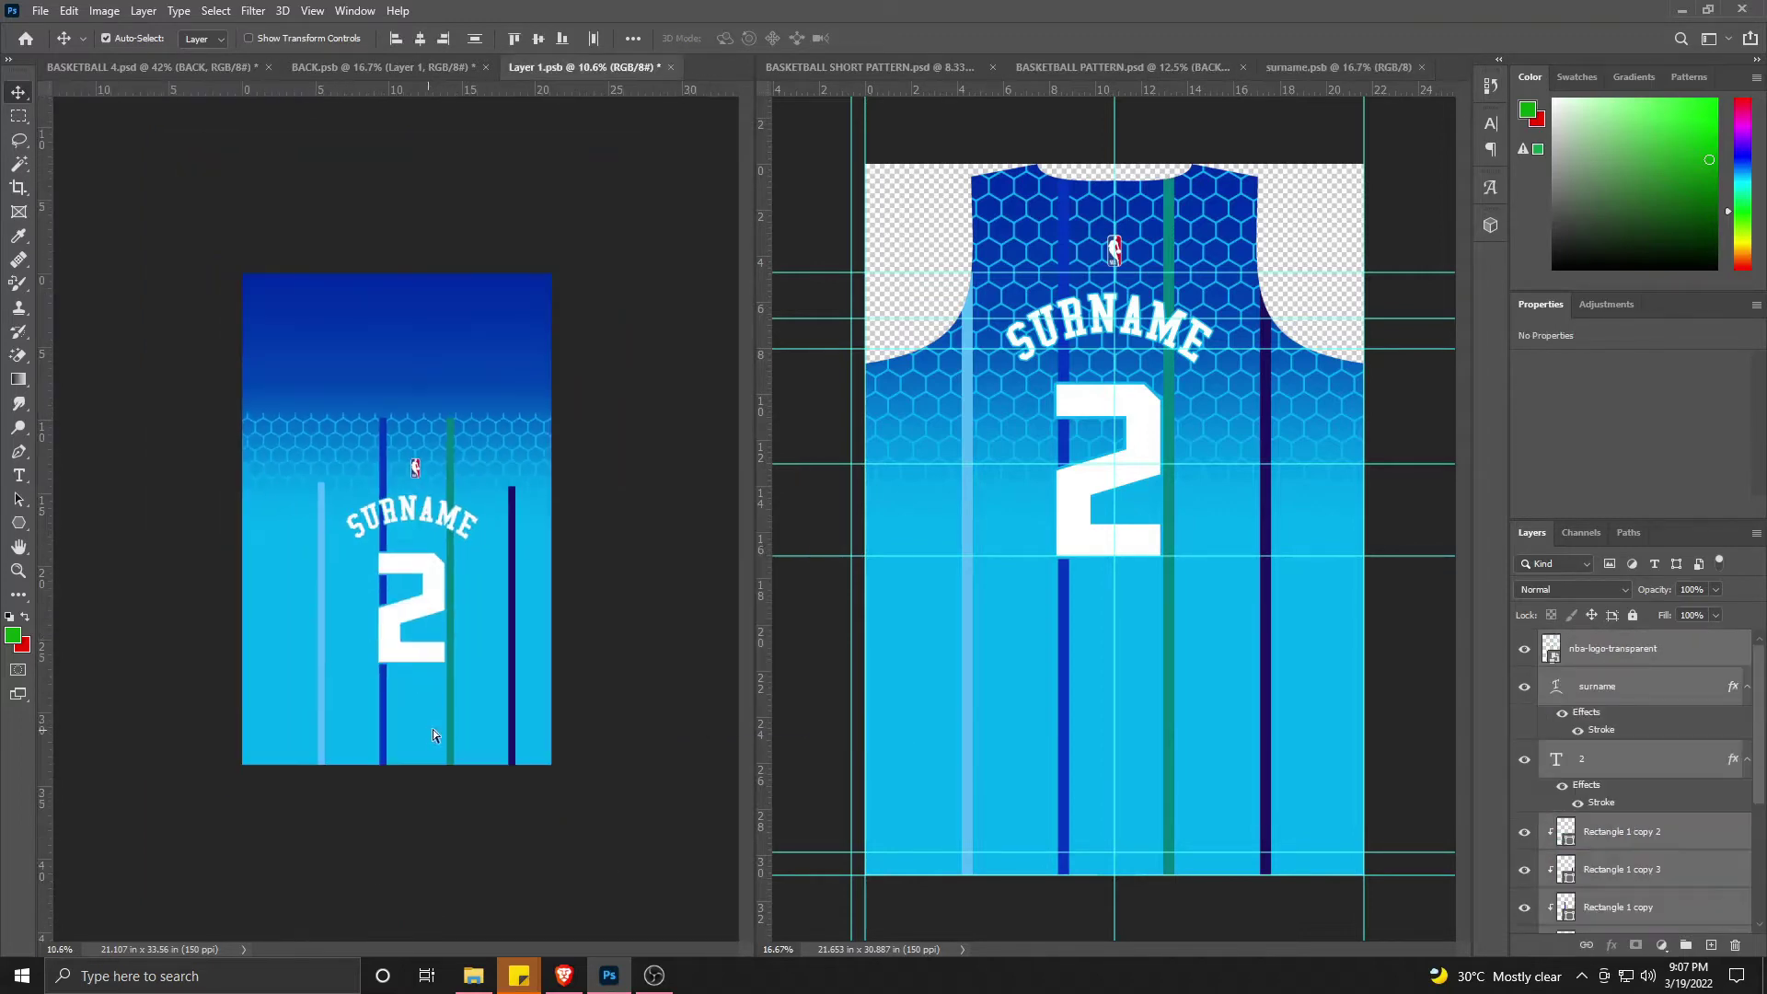
Step: Group the copied back pattern layers, centre the group on the canvas and scale it to 103.80%
{"action": "left_click_drag", "start_coordinate": [413, 767], "coordinate": [392, 610]}
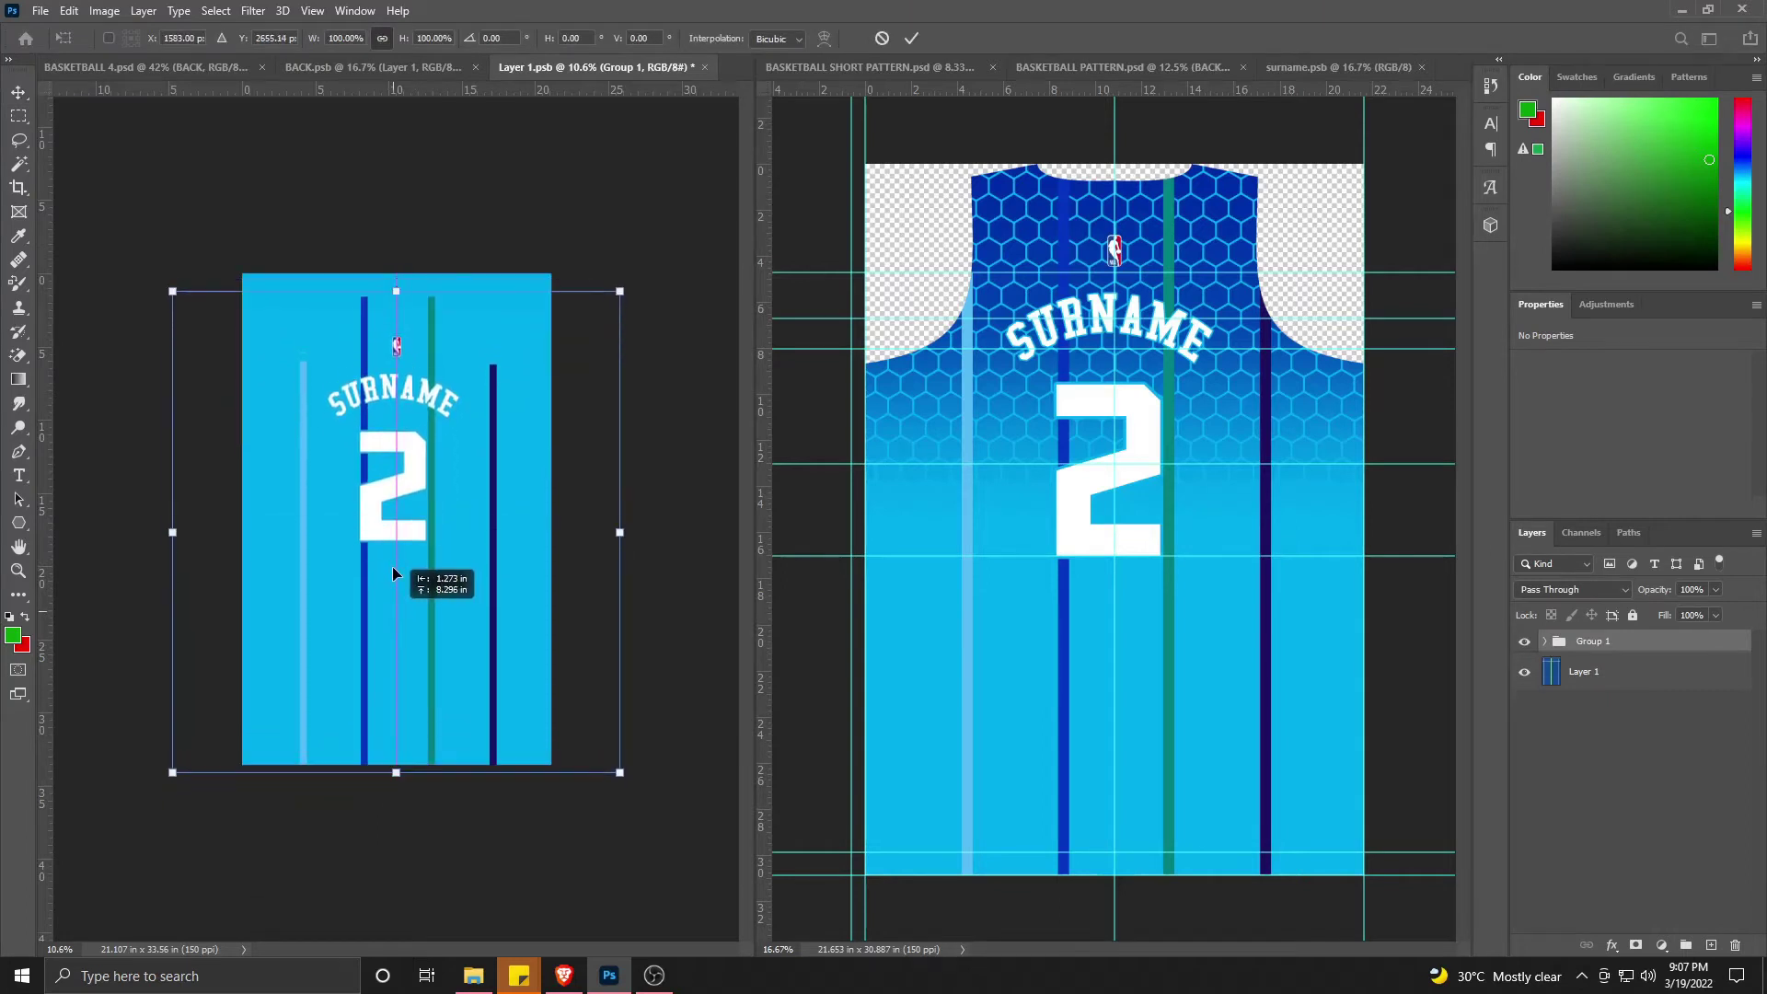
{"action": "left_click_drag", "start_coordinate": [395, 282], "coordinate": [397, 271]}
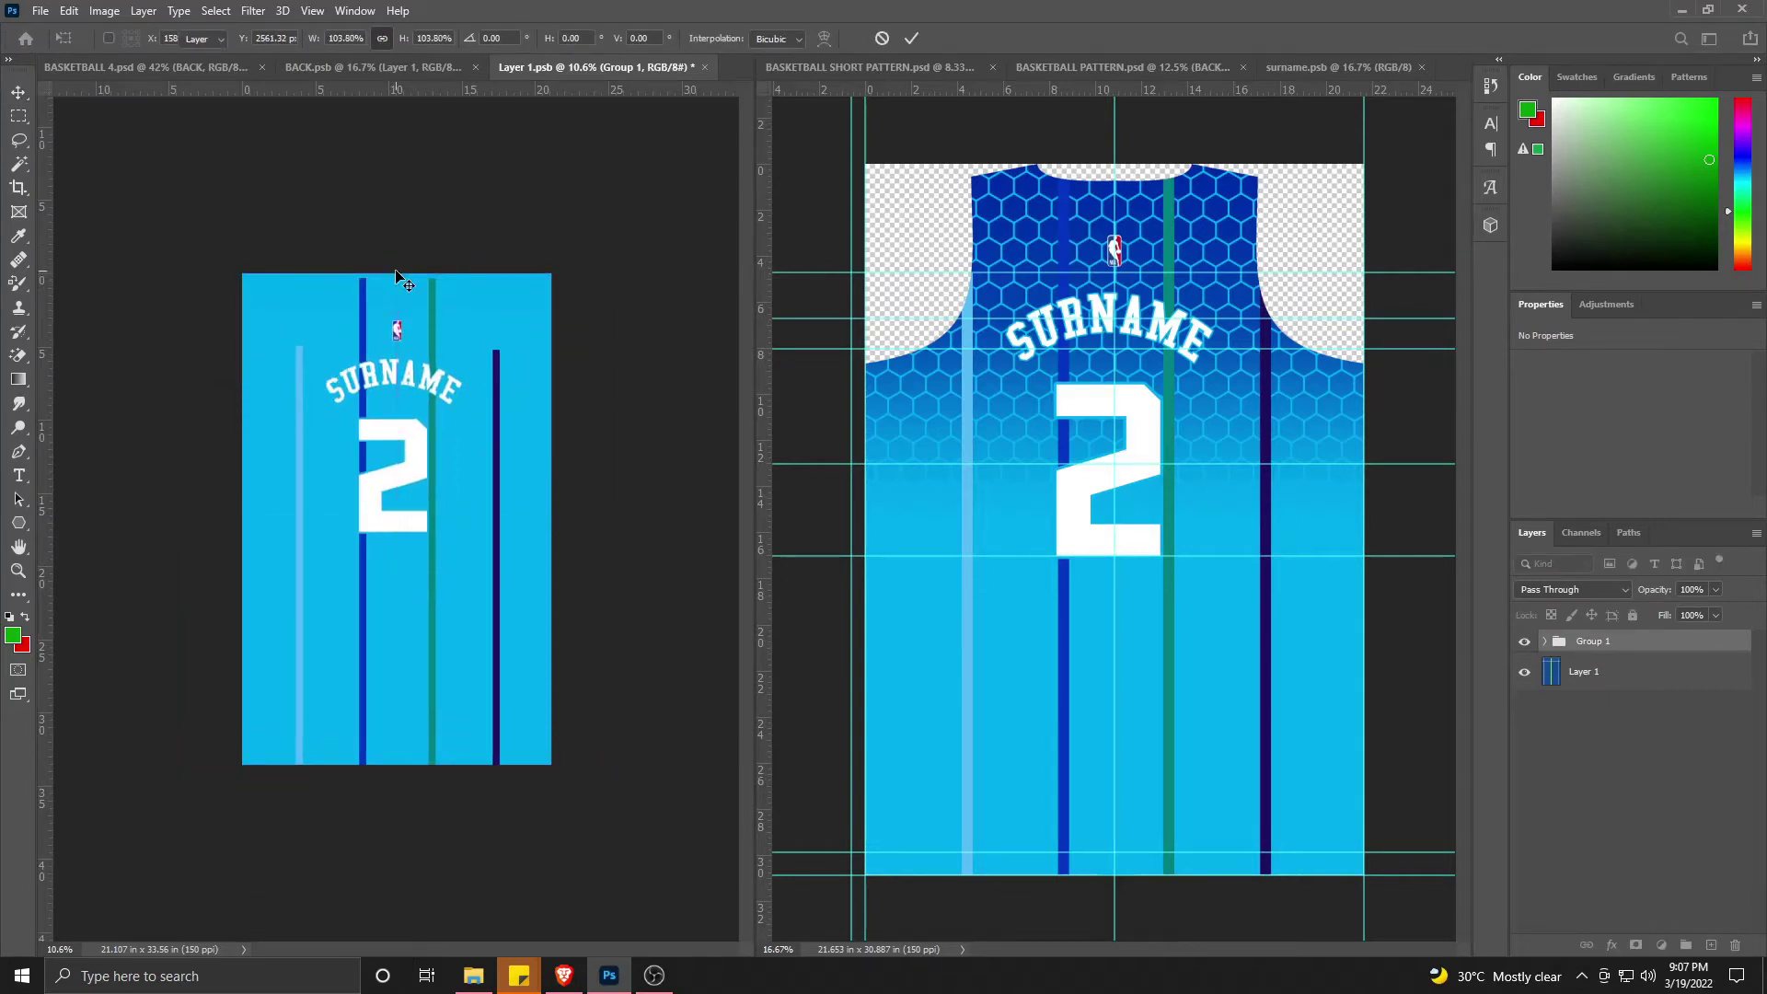
{"action": "key", "text": "Return"}
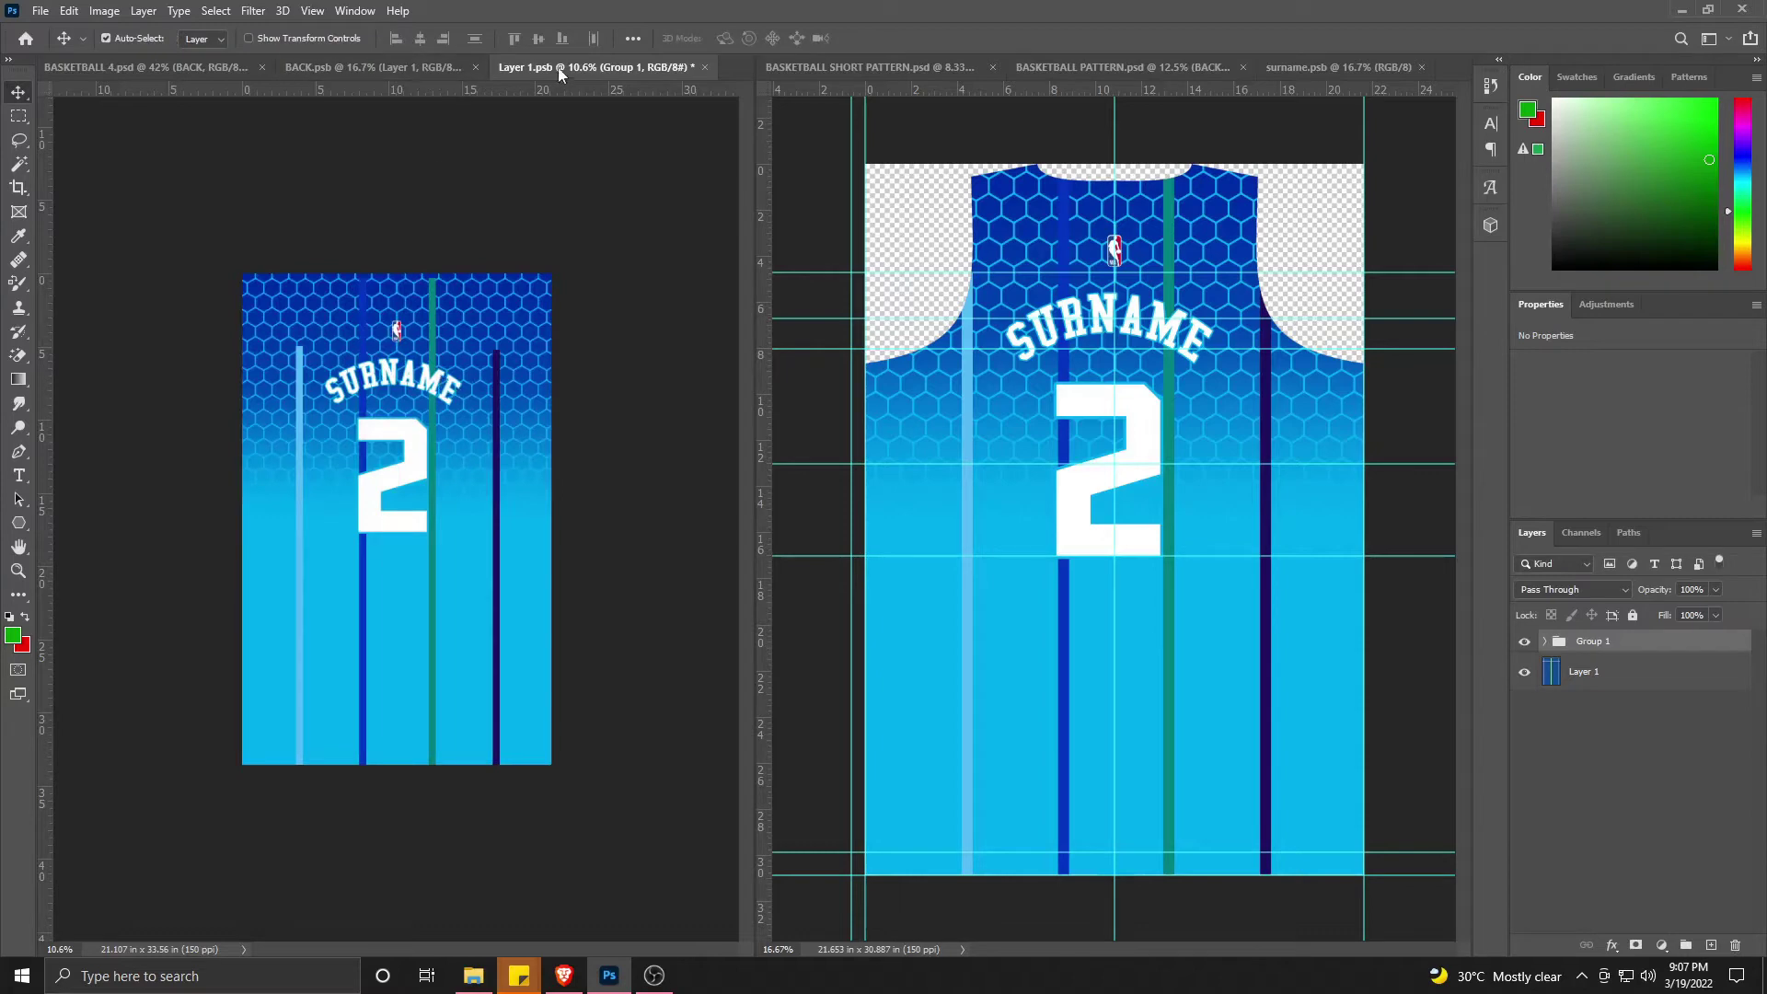
Step: Save and close Layer 1.psb, and place BACK.psb in the document group beside the mockup
{"action": "left_click_drag", "start_coordinate": [580, 67], "coordinate": [859, 129]}
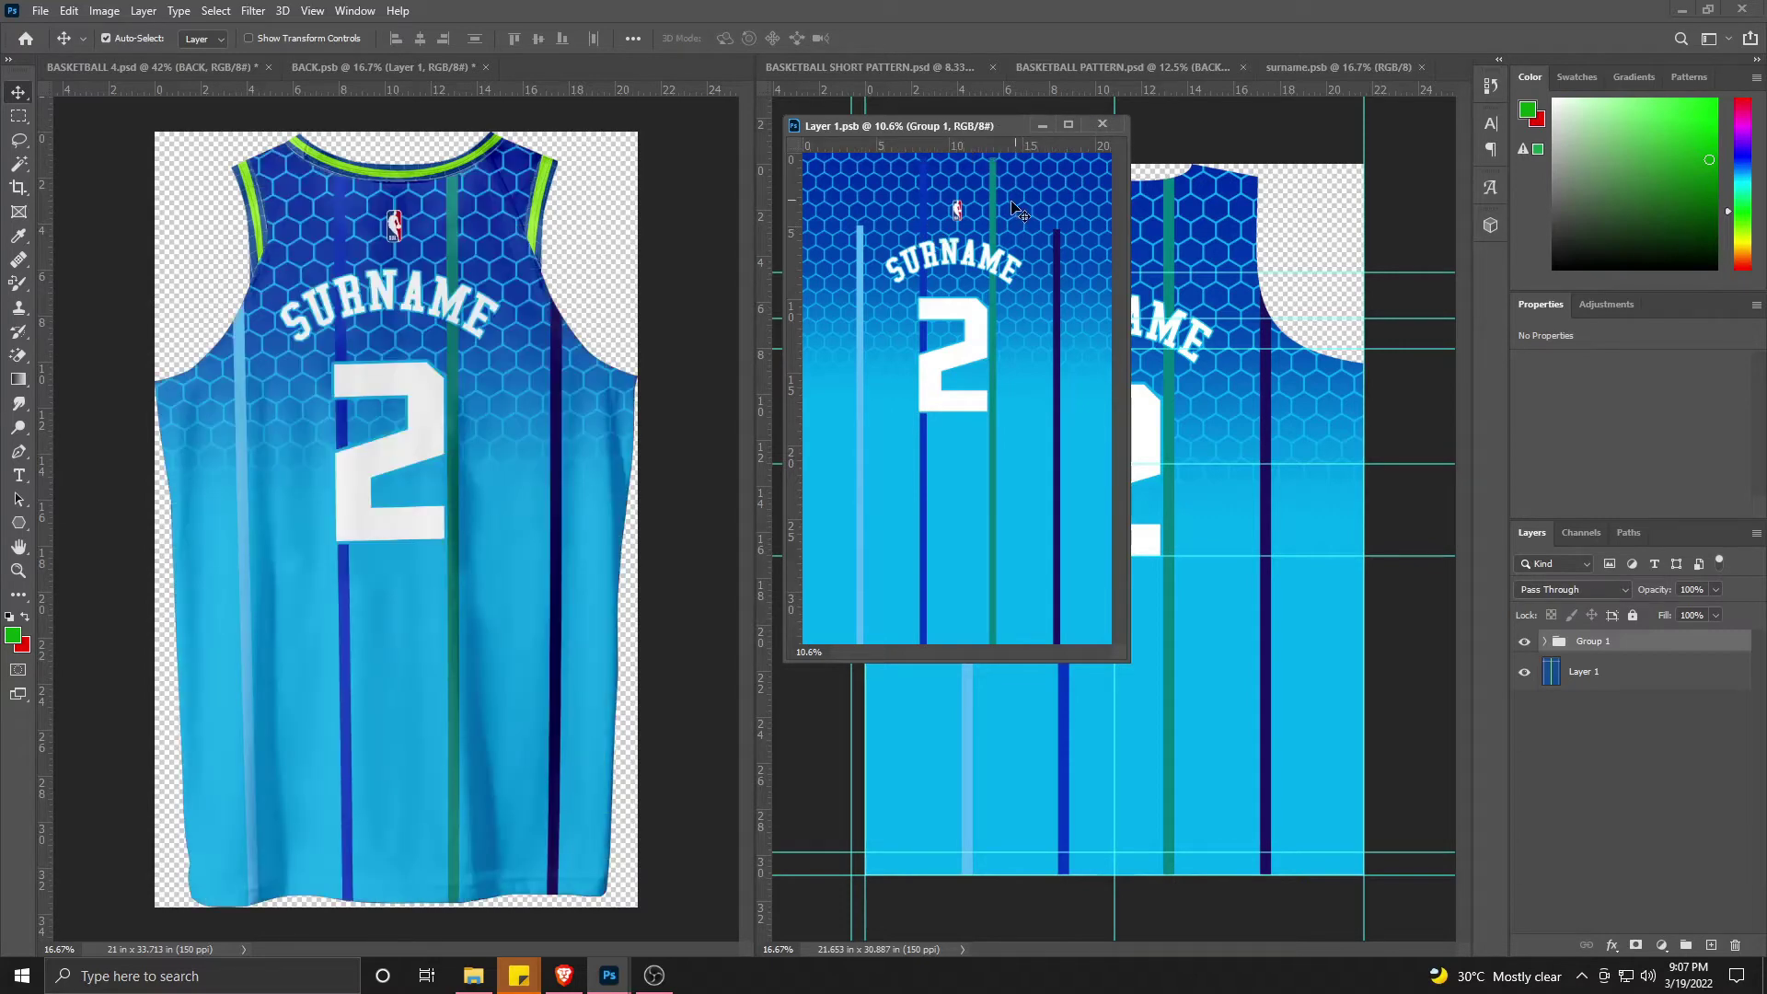
{"action": "left_click", "coordinate": [1104, 124]}
{"action": "left_click_drag", "start_coordinate": [313, 74], "coordinate": [831, 64]}
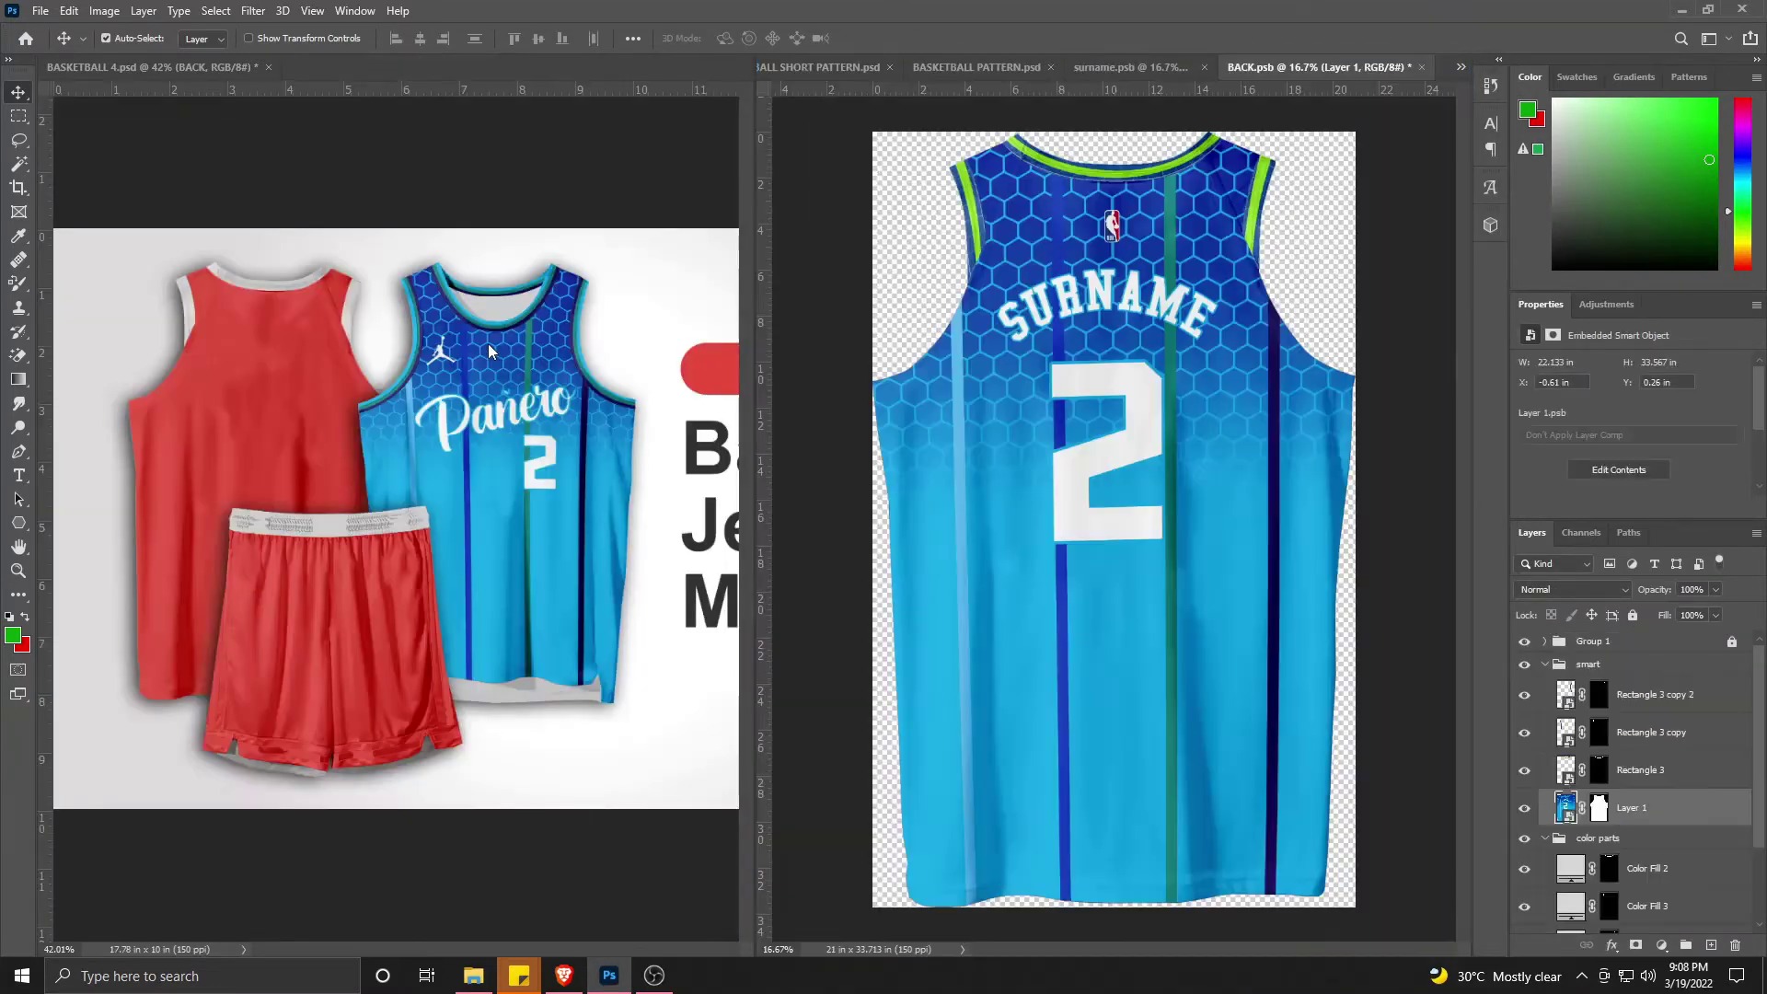
Step: Open the FRONT jersey from the mockup, then the back collar's Rectangle 3 and the front's Rectangle 2 copy trim artwork
{"action": "left_click", "coordinate": [490, 346]}
{"action": "double_click", "coordinate": [1566, 706]}
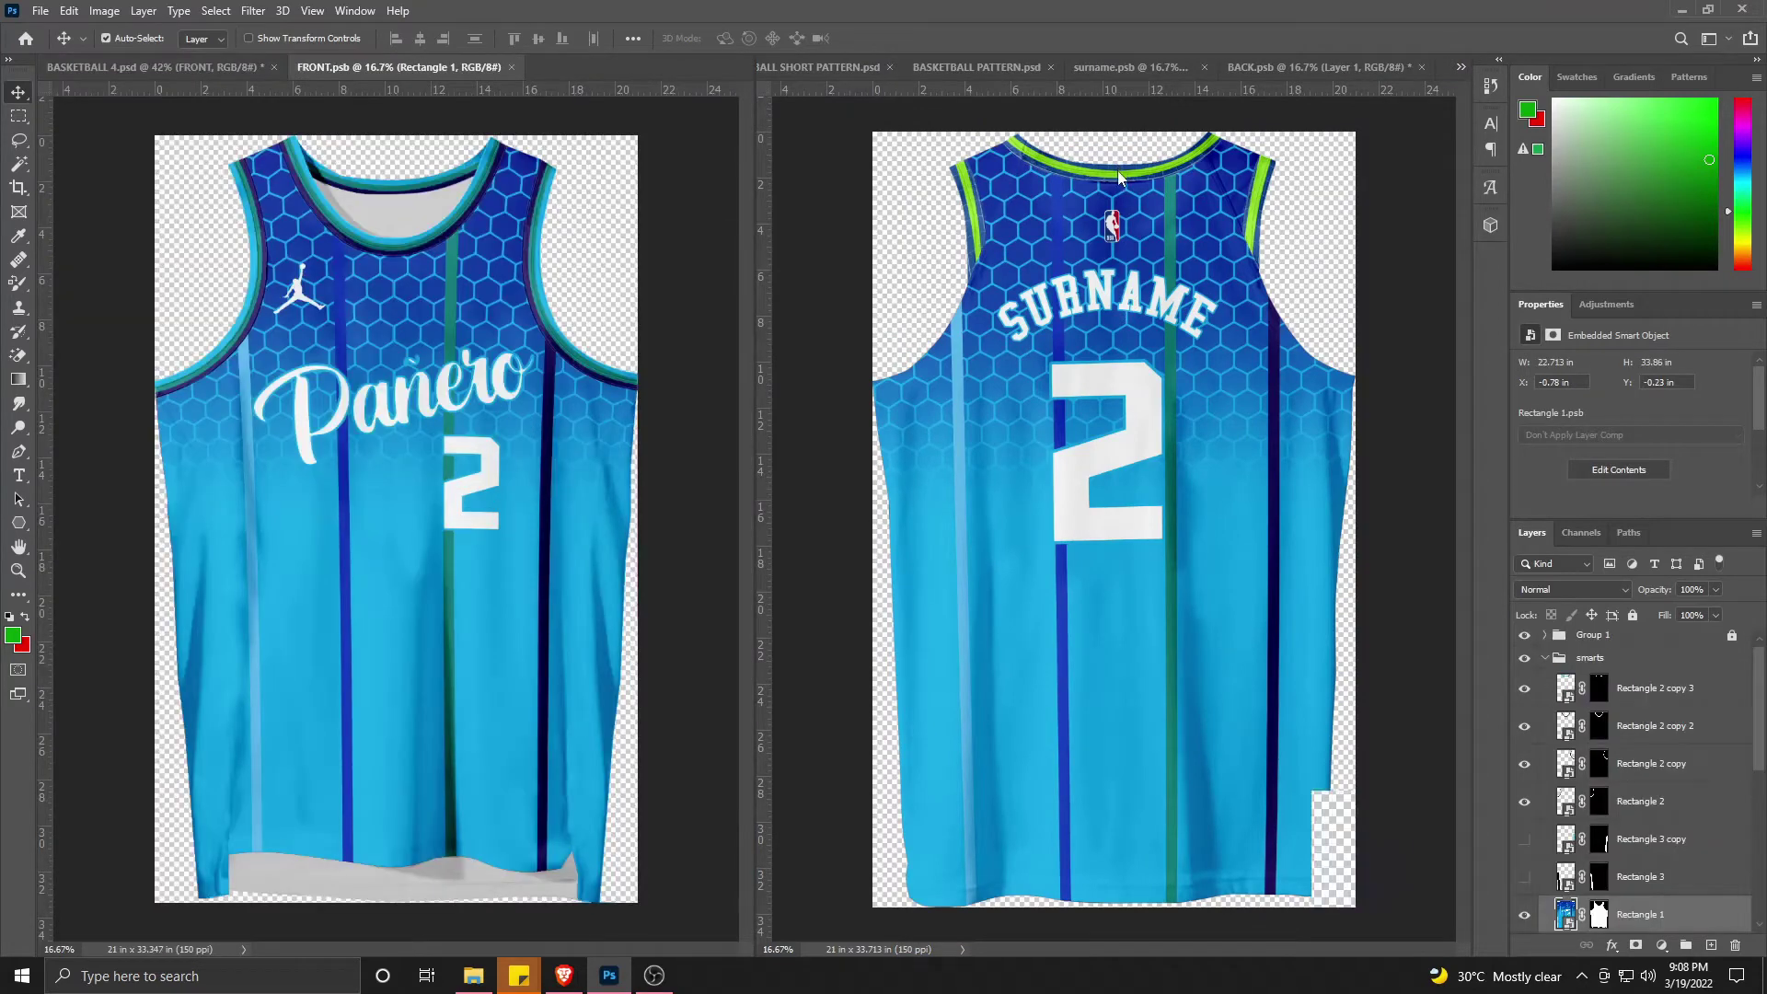
{"action": "left_click", "coordinate": [1119, 178]}
{"action": "double_click", "coordinate": [1569, 772]}
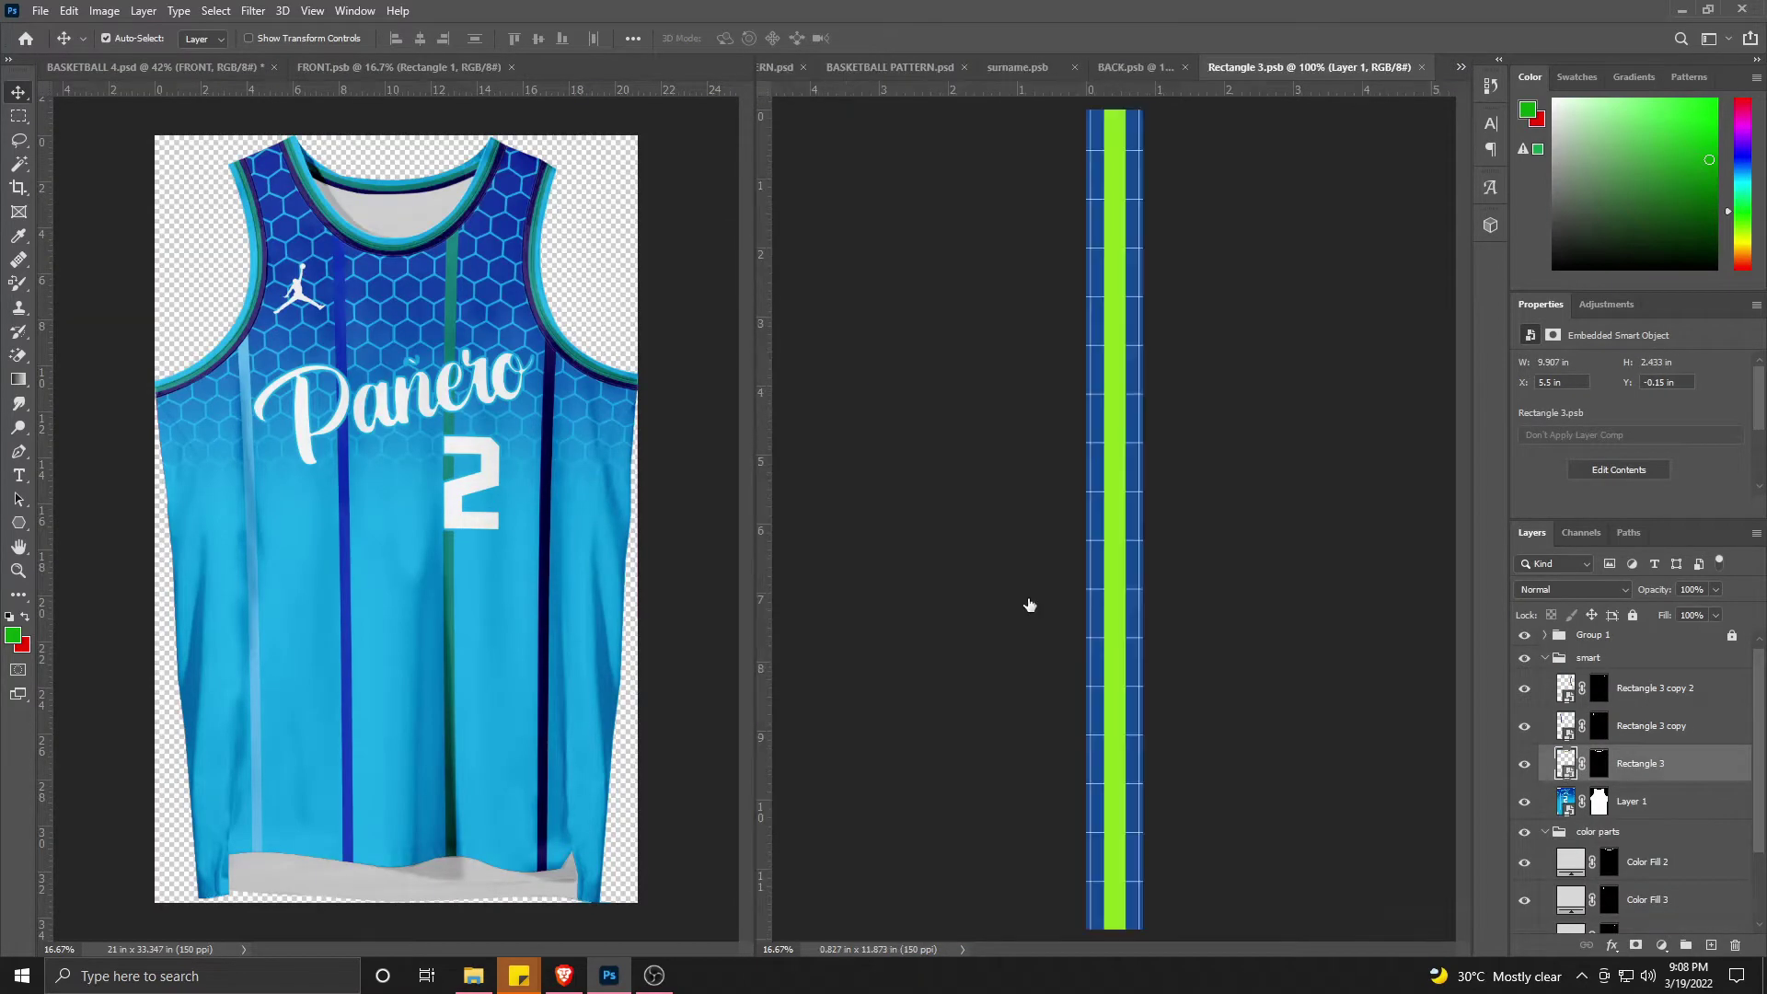
{"action": "left_click", "coordinate": [563, 317]}
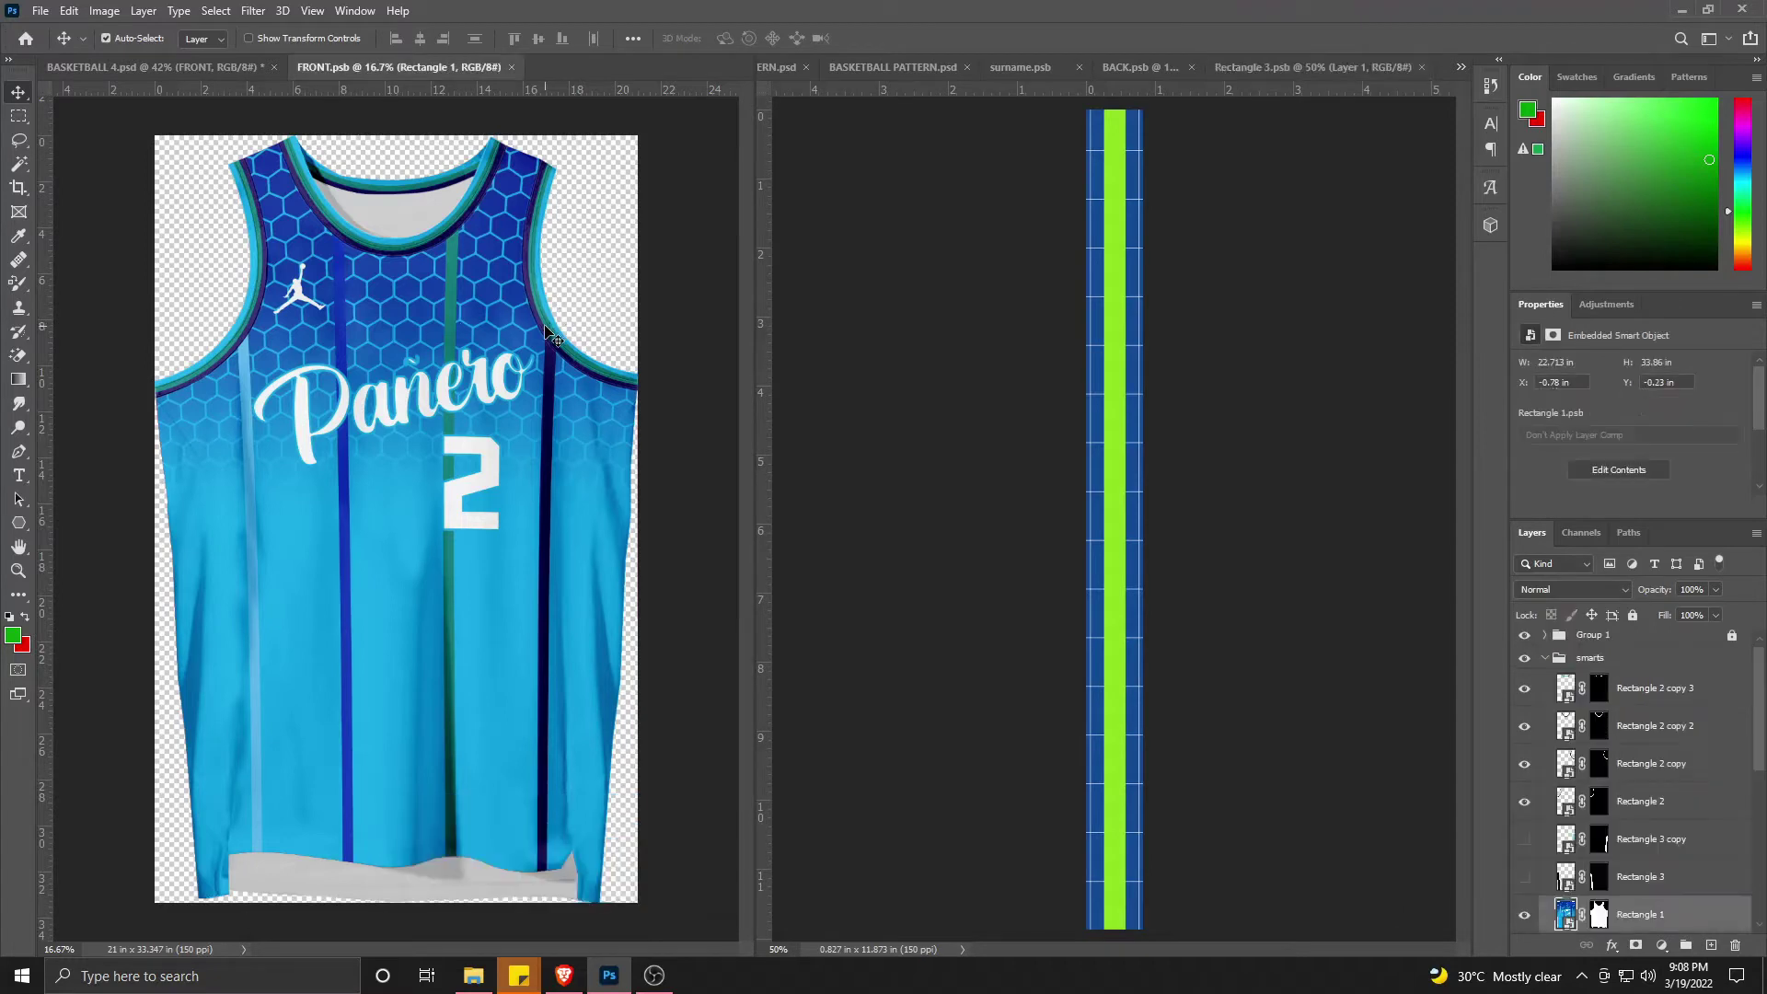
{"action": "double_click", "coordinate": [1569, 771]}
Step: Copy the light blue, teal and navy trim stripes into Rectangle 3.psb, fit them over its artwork and save it
{"action": "left_click_drag", "start_coordinate": [245, 414], "coordinate": [676, 552]}
{"action": "left_click_drag", "start_coordinate": [1689, 763], "coordinate": [1132, 520]}
{"action": "left_click_drag", "start_coordinate": [1298, 88], "coordinate": [388, 169]}
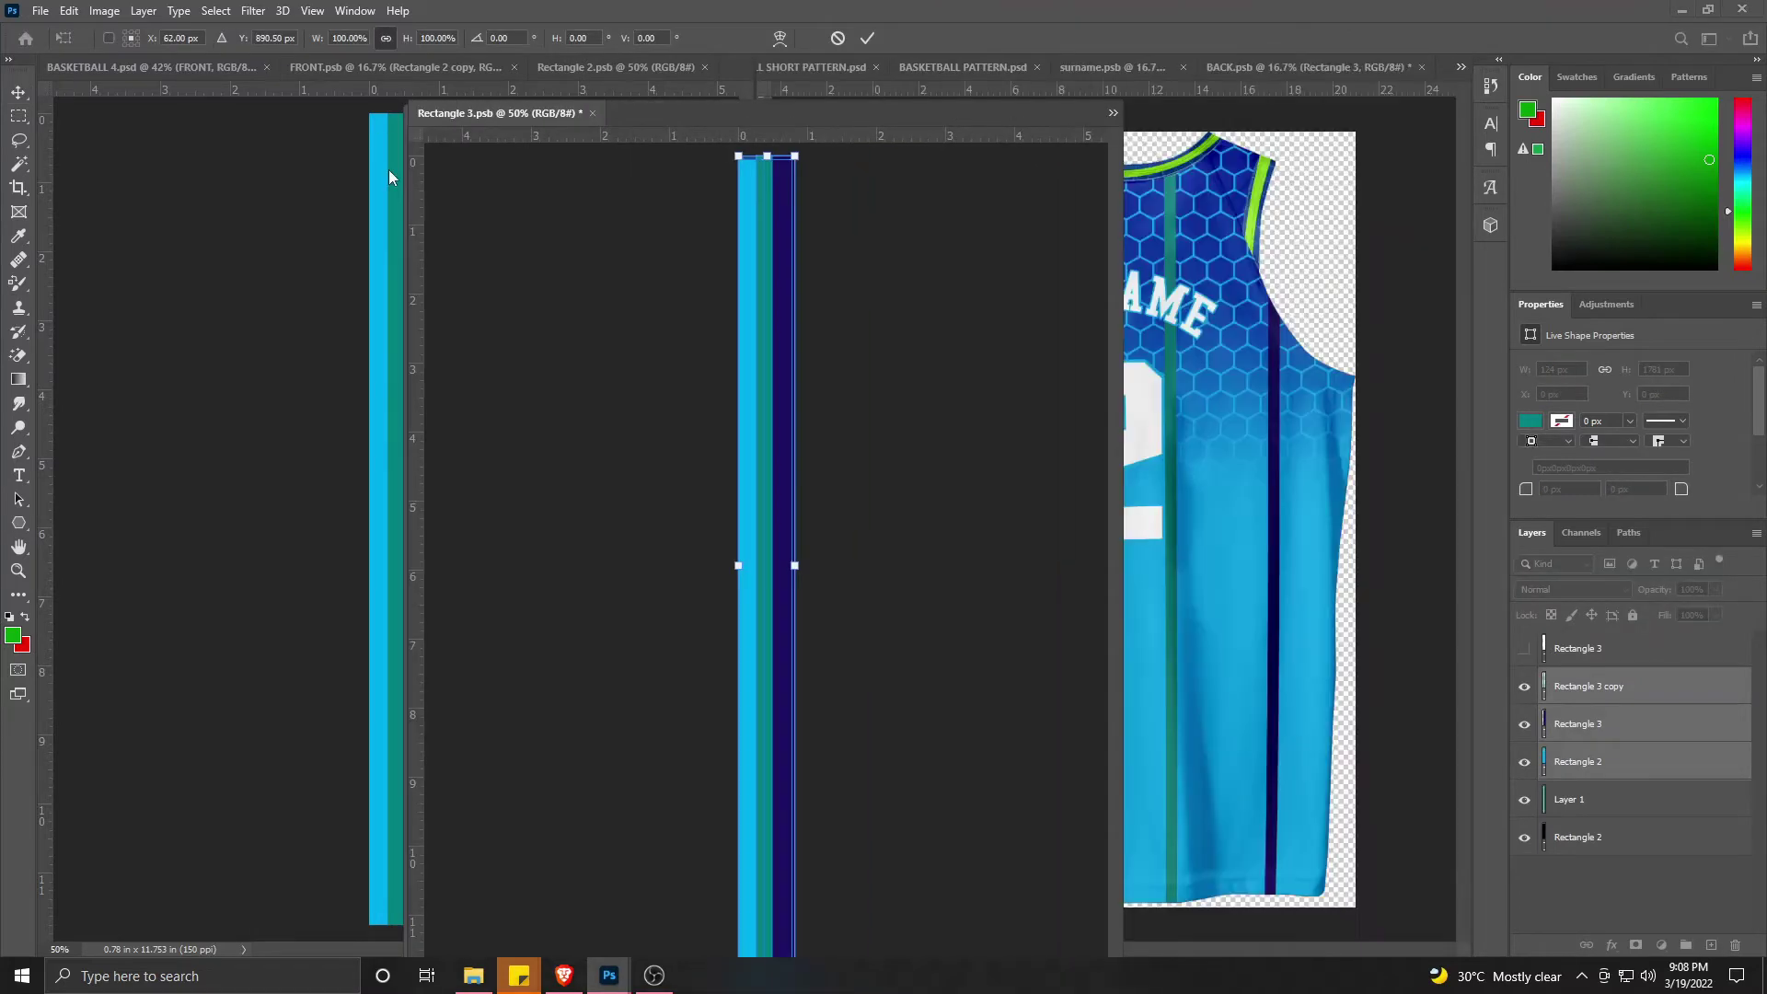
{"action": "key", "text": "ctrl+s"}
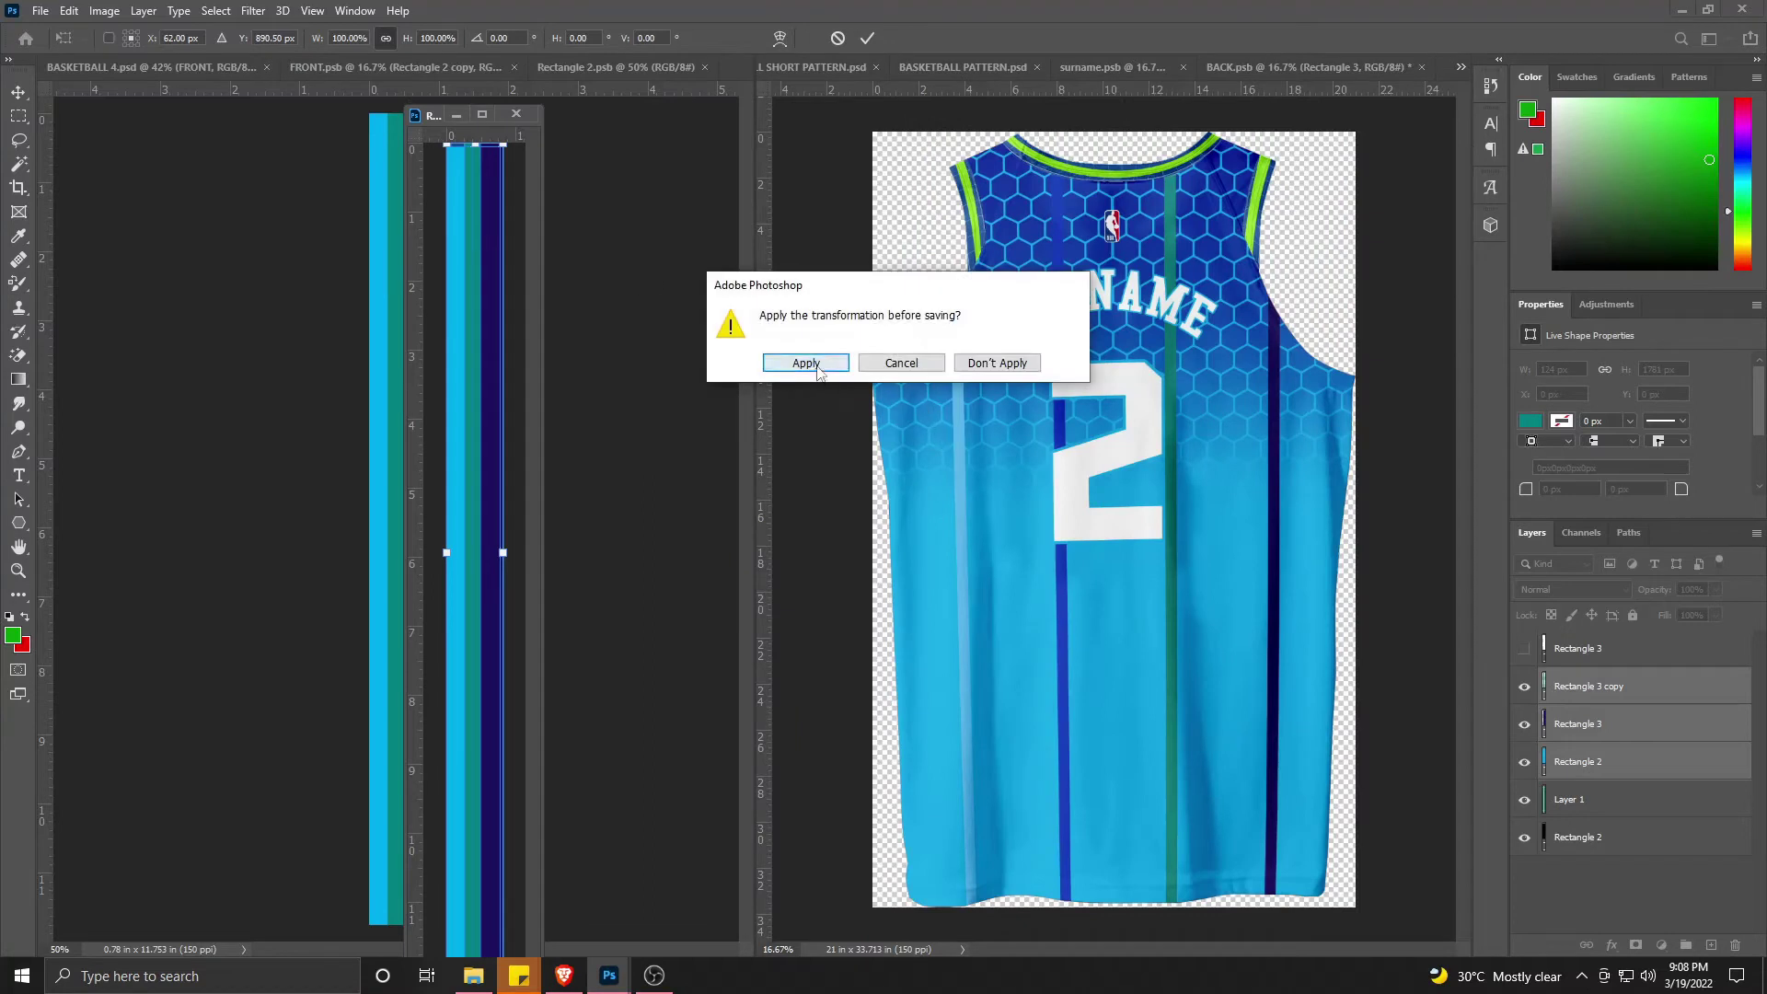
{"action": "left_click", "coordinate": [807, 362]}
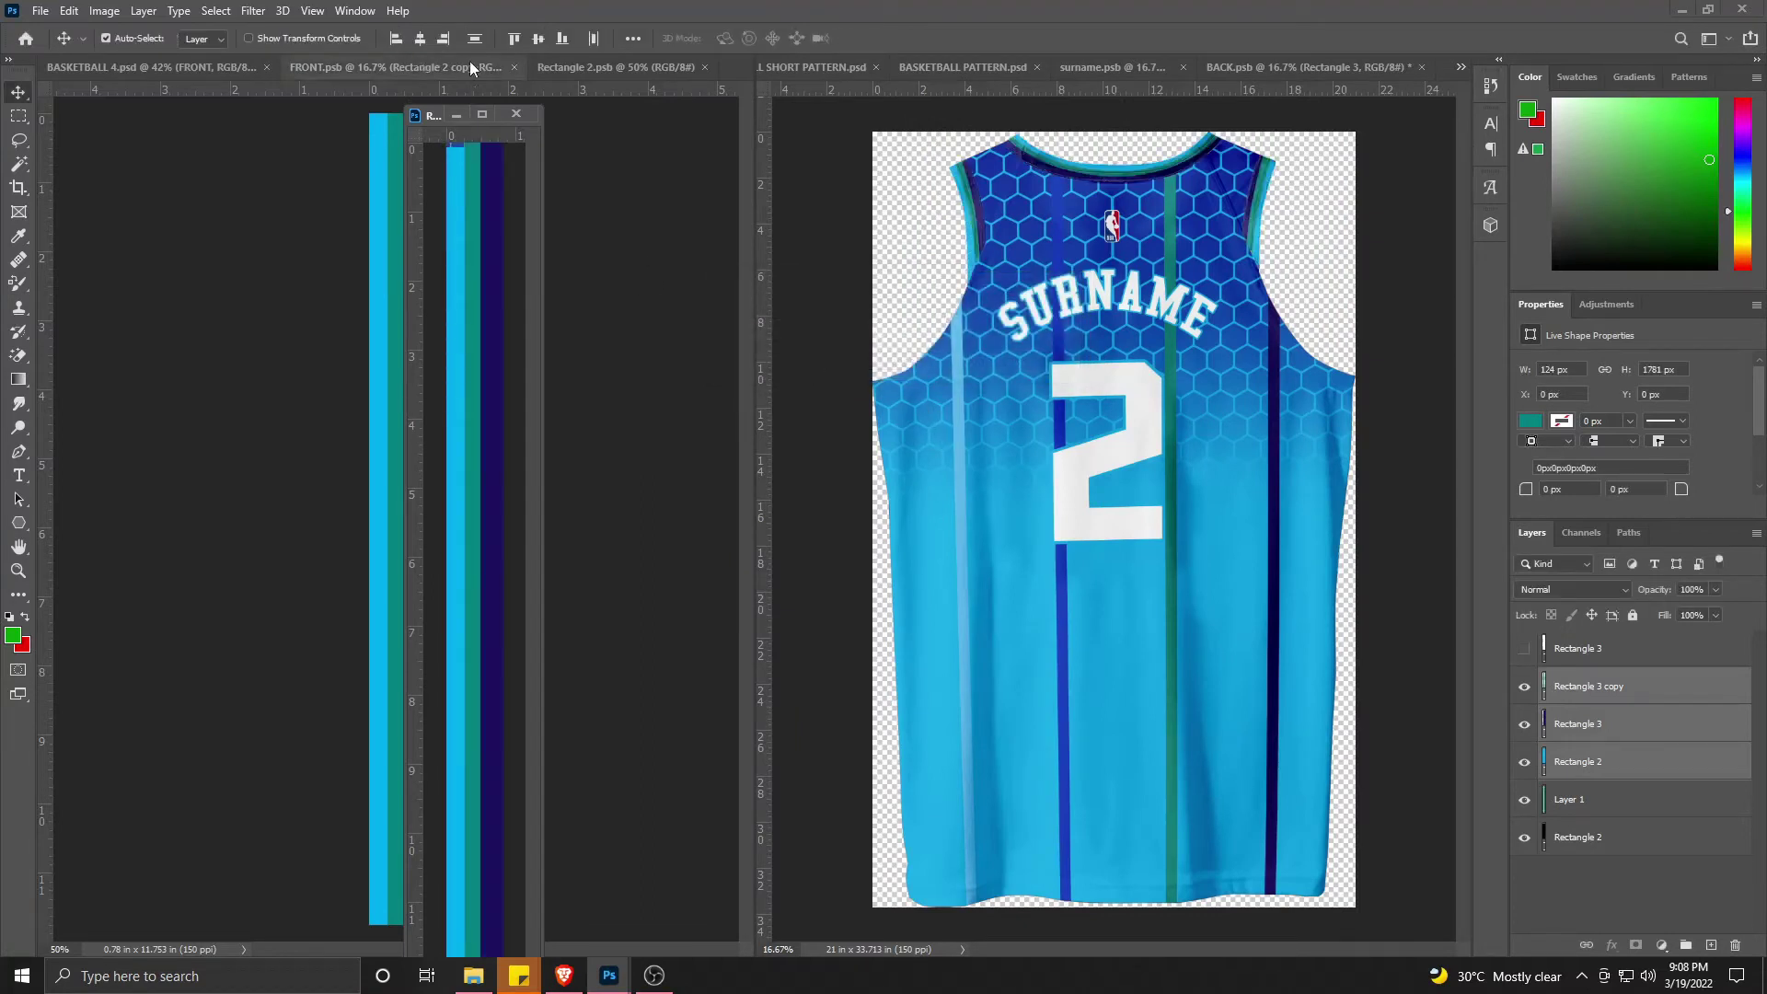
Step: Close the trim artwork, save and close BACK.psb to update the mockup, and close FRONT.psb
{"action": "left_click", "coordinate": [704, 66]}
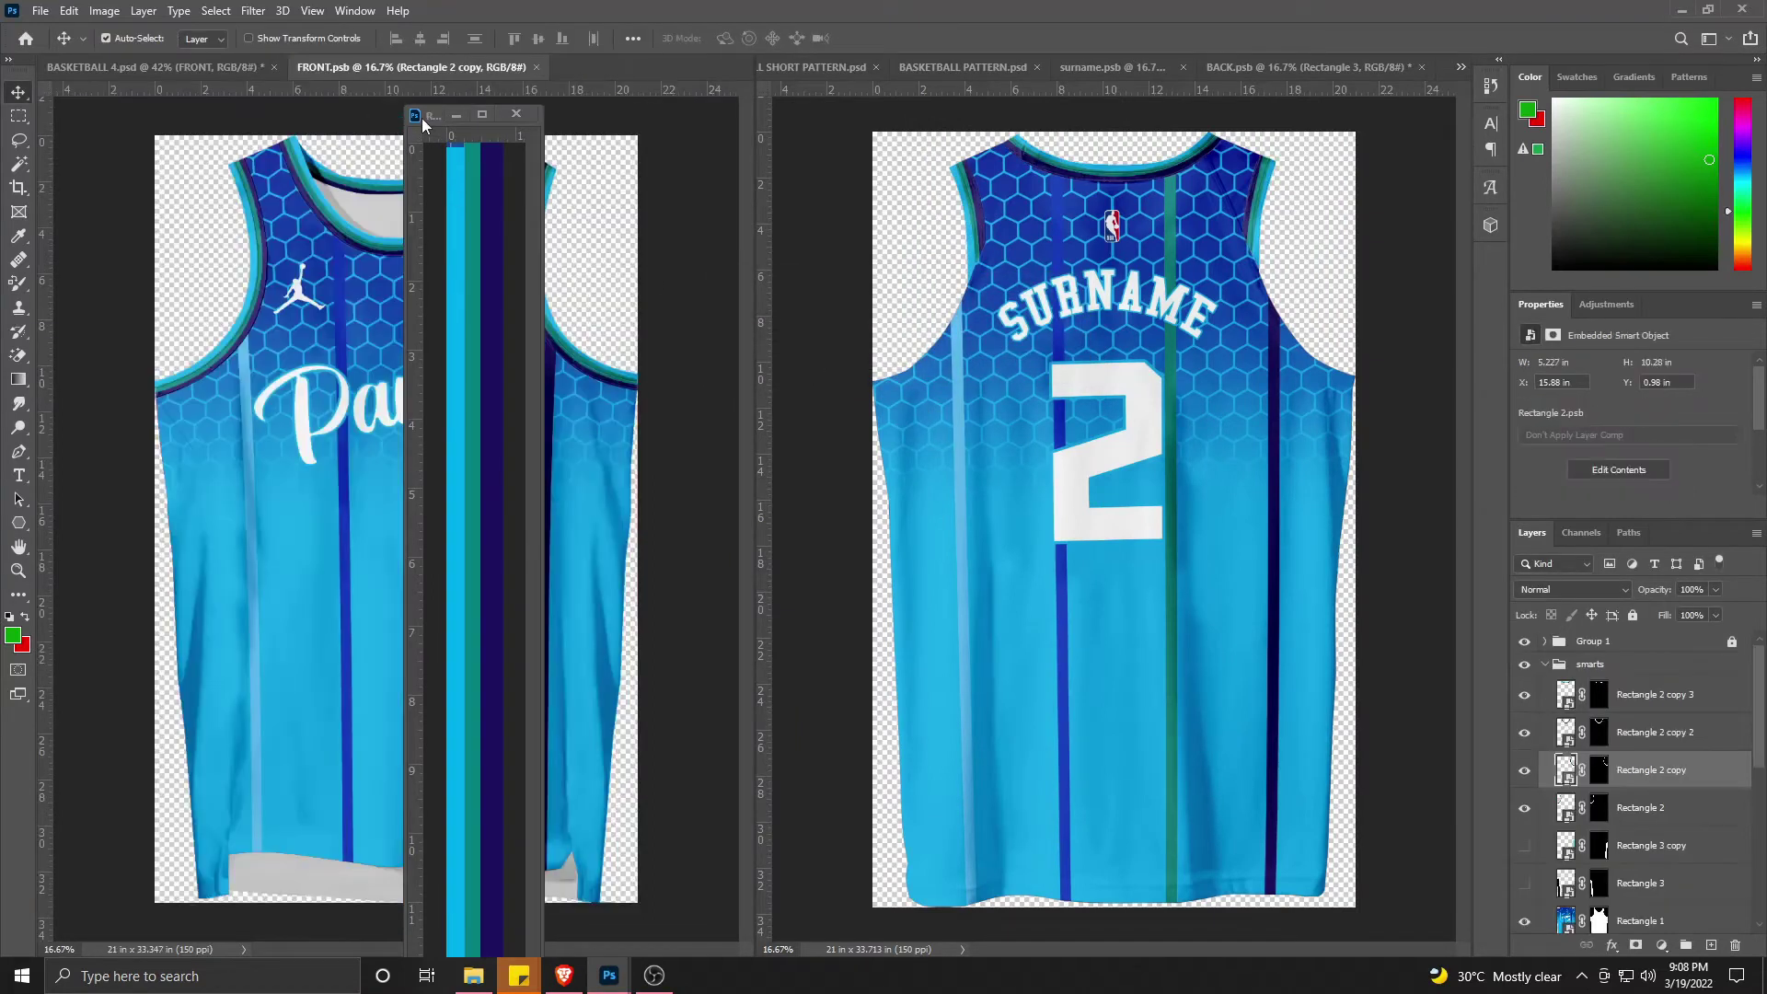
{"action": "left_click", "coordinate": [1178, 367]}
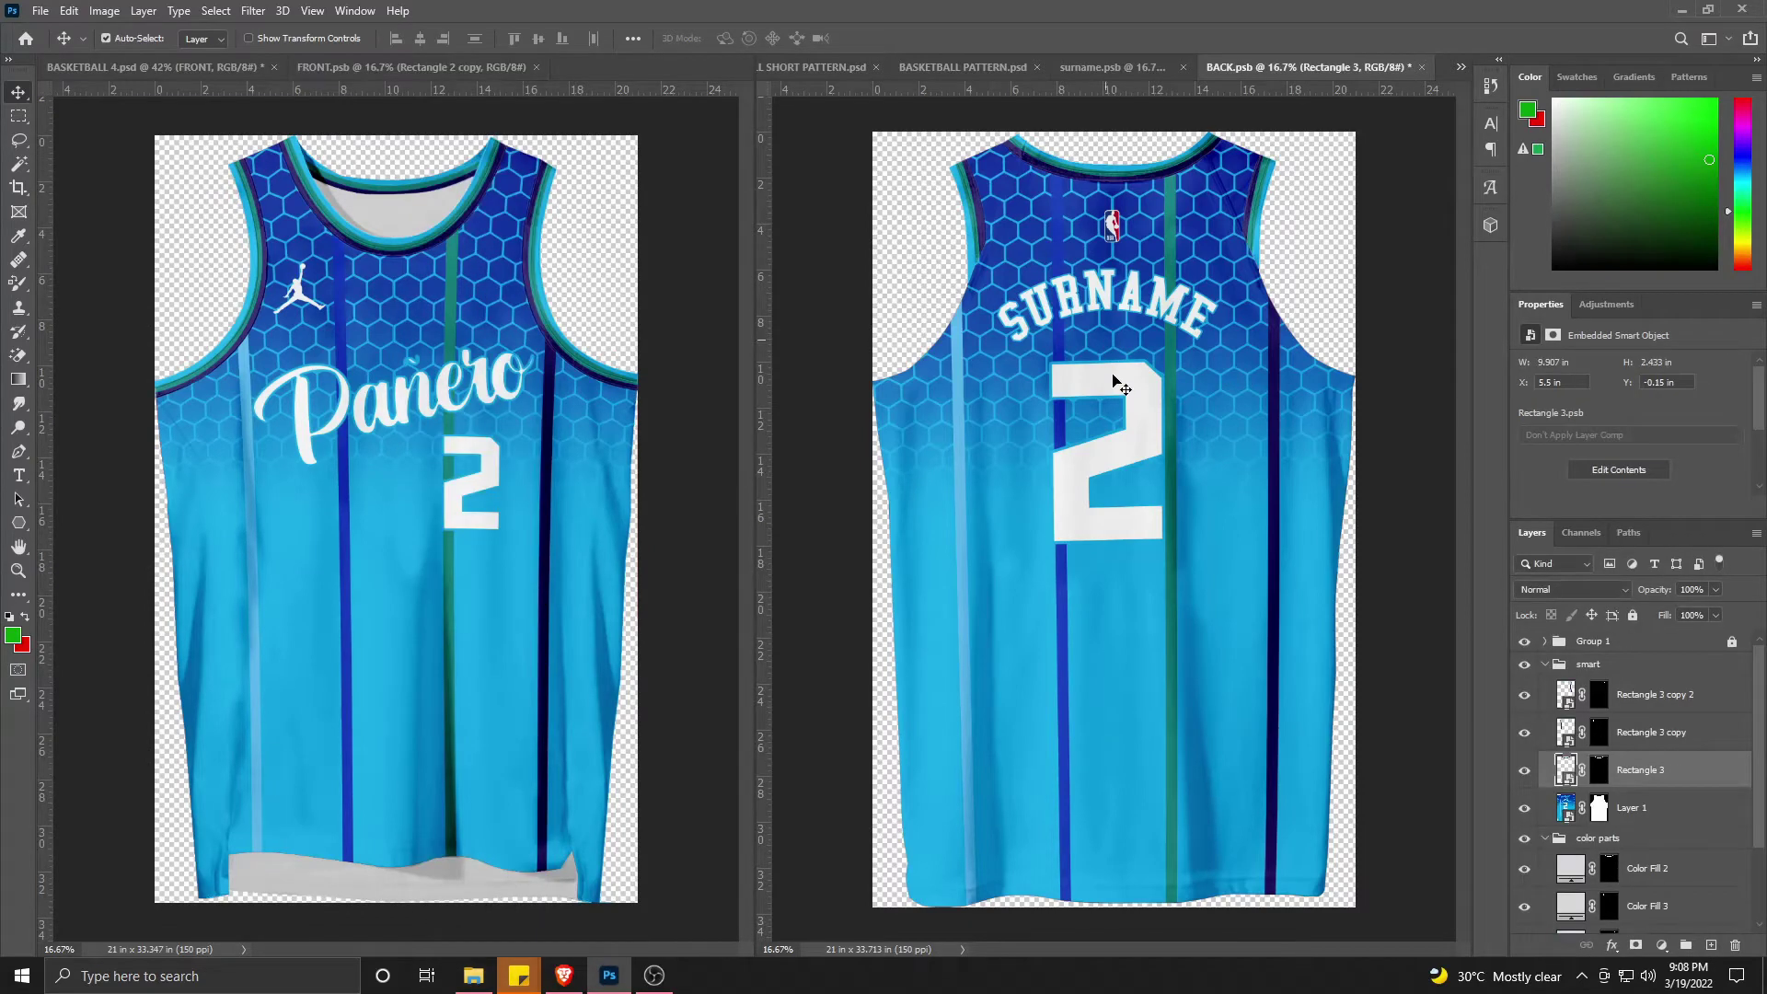
{"action": "key", "text": "ctrl+s"}
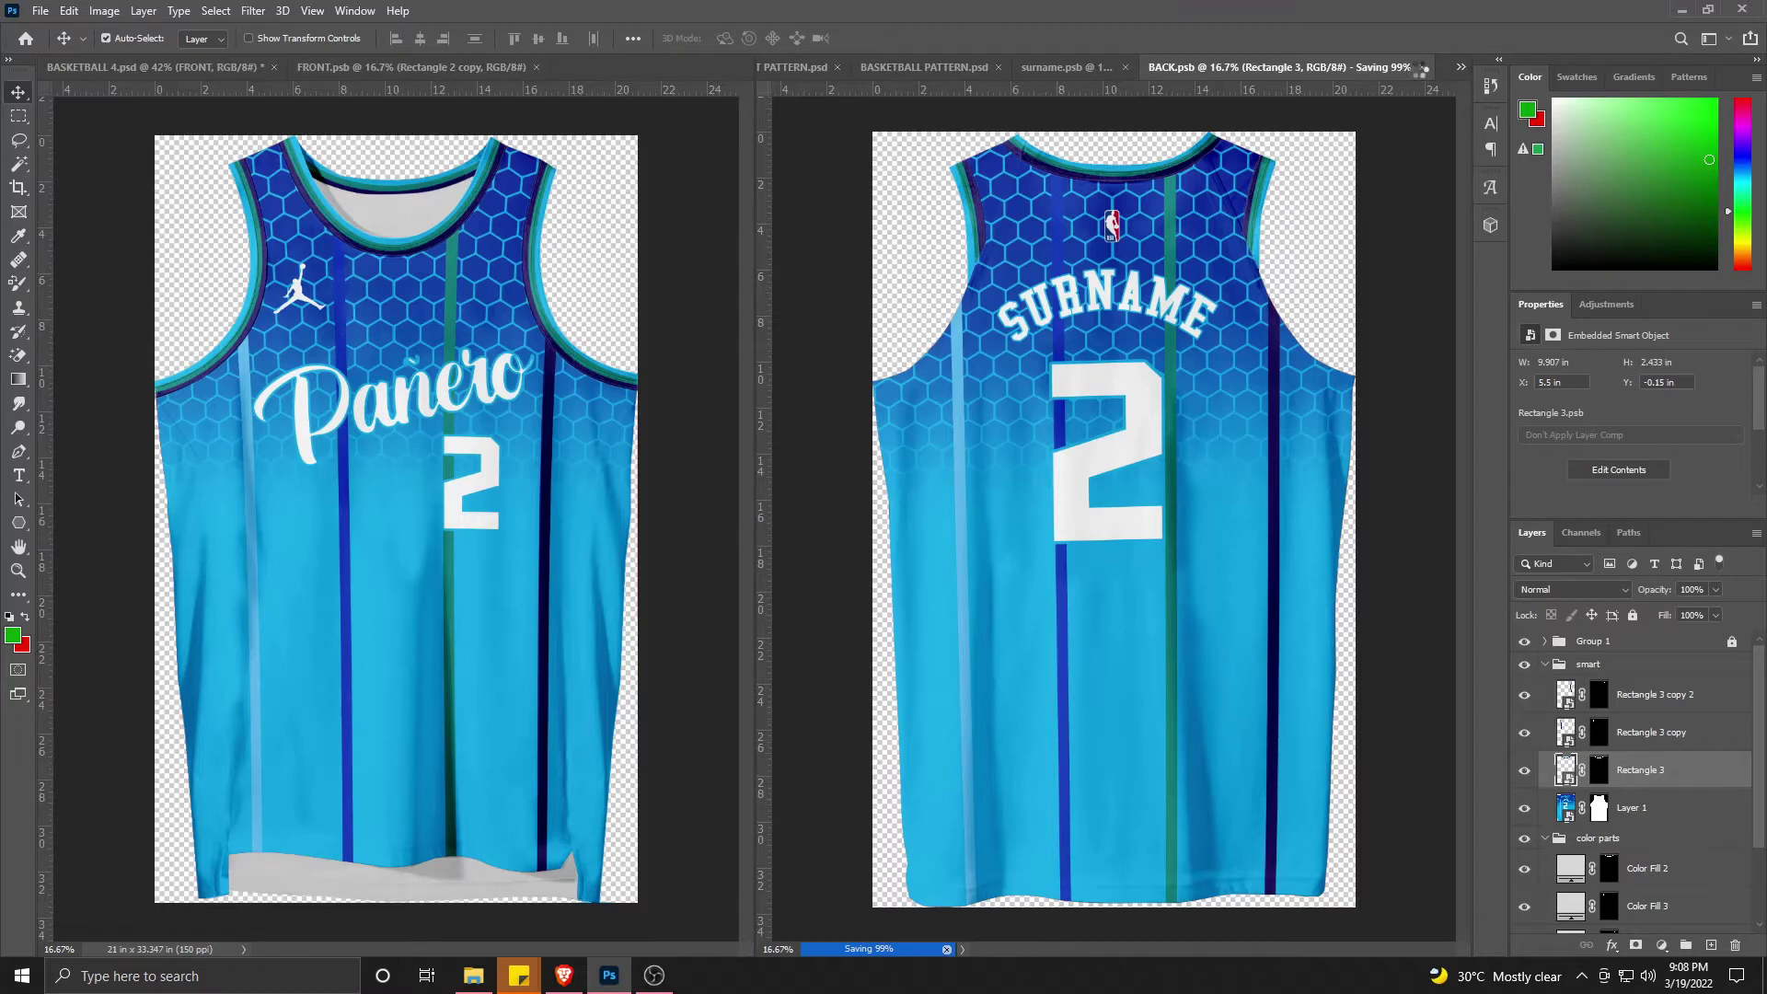
{"action": "left_click", "coordinate": [1423, 68]}
{"action": "left_click", "coordinate": [538, 68]}
Step: Open the mockup's SHORT smart object, and close surname.psb and BASKETBALL PATTERN.psd
{"action": "left_click", "coordinate": [341, 585]}
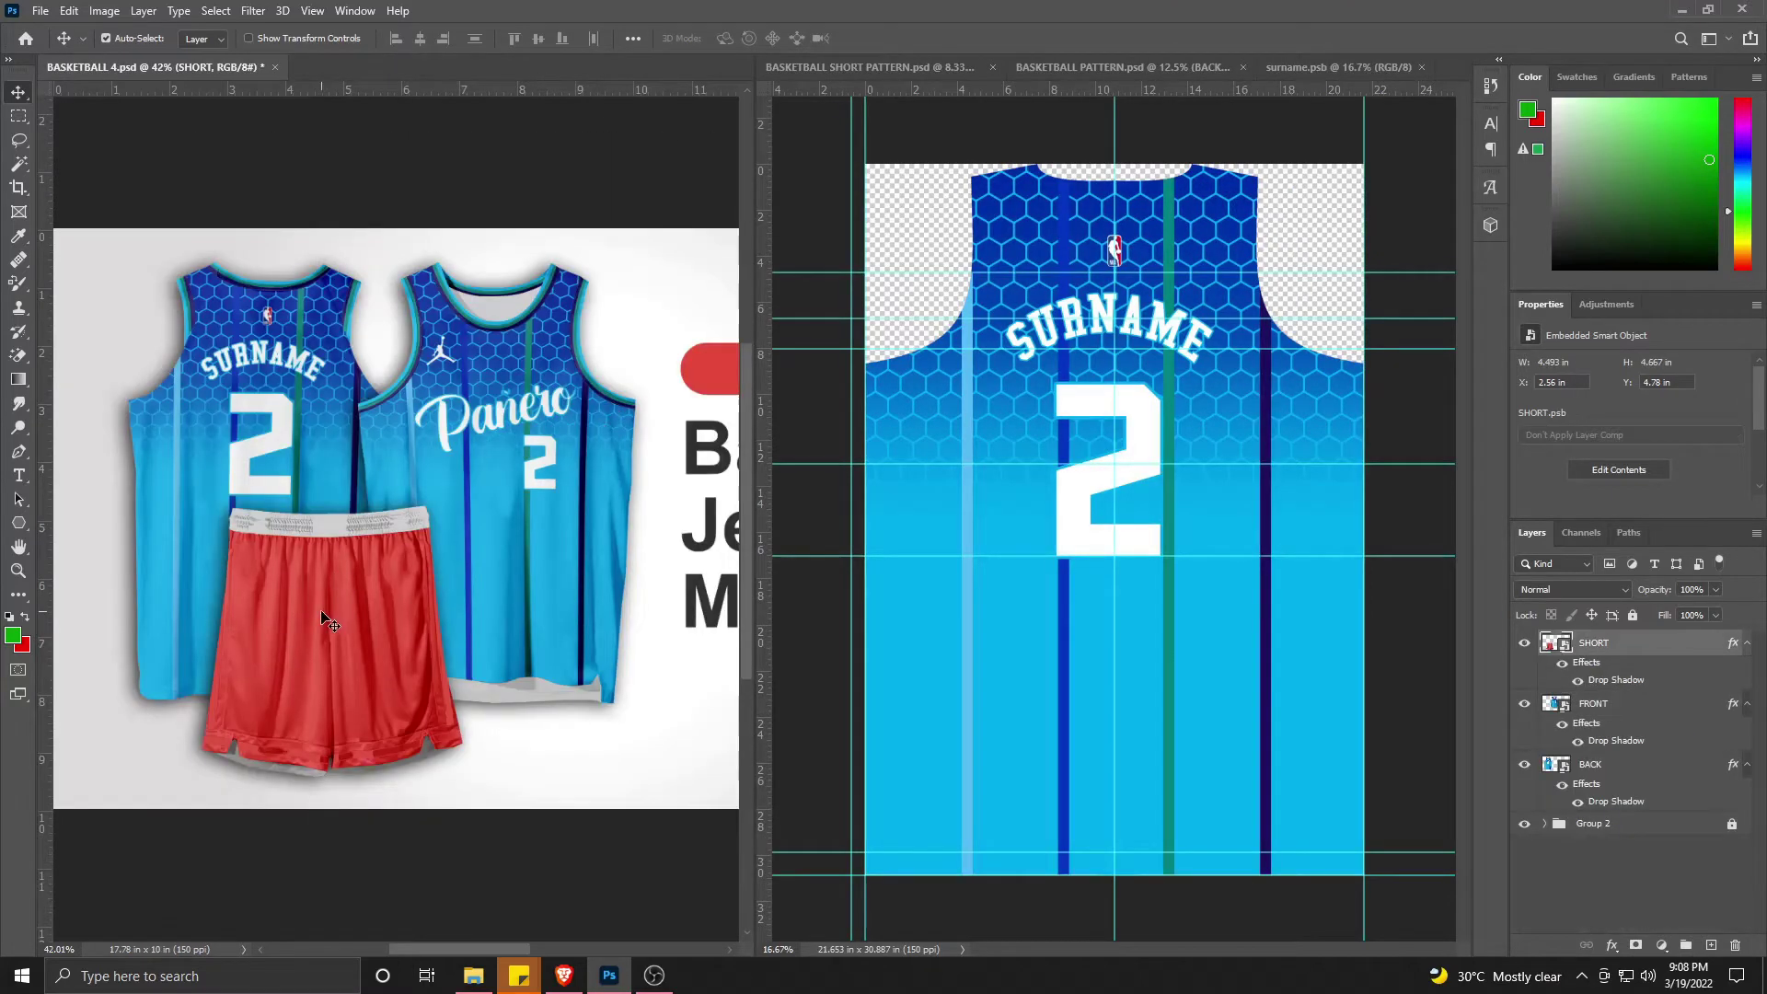
{"action": "double_click", "coordinate": [1561, 647]}
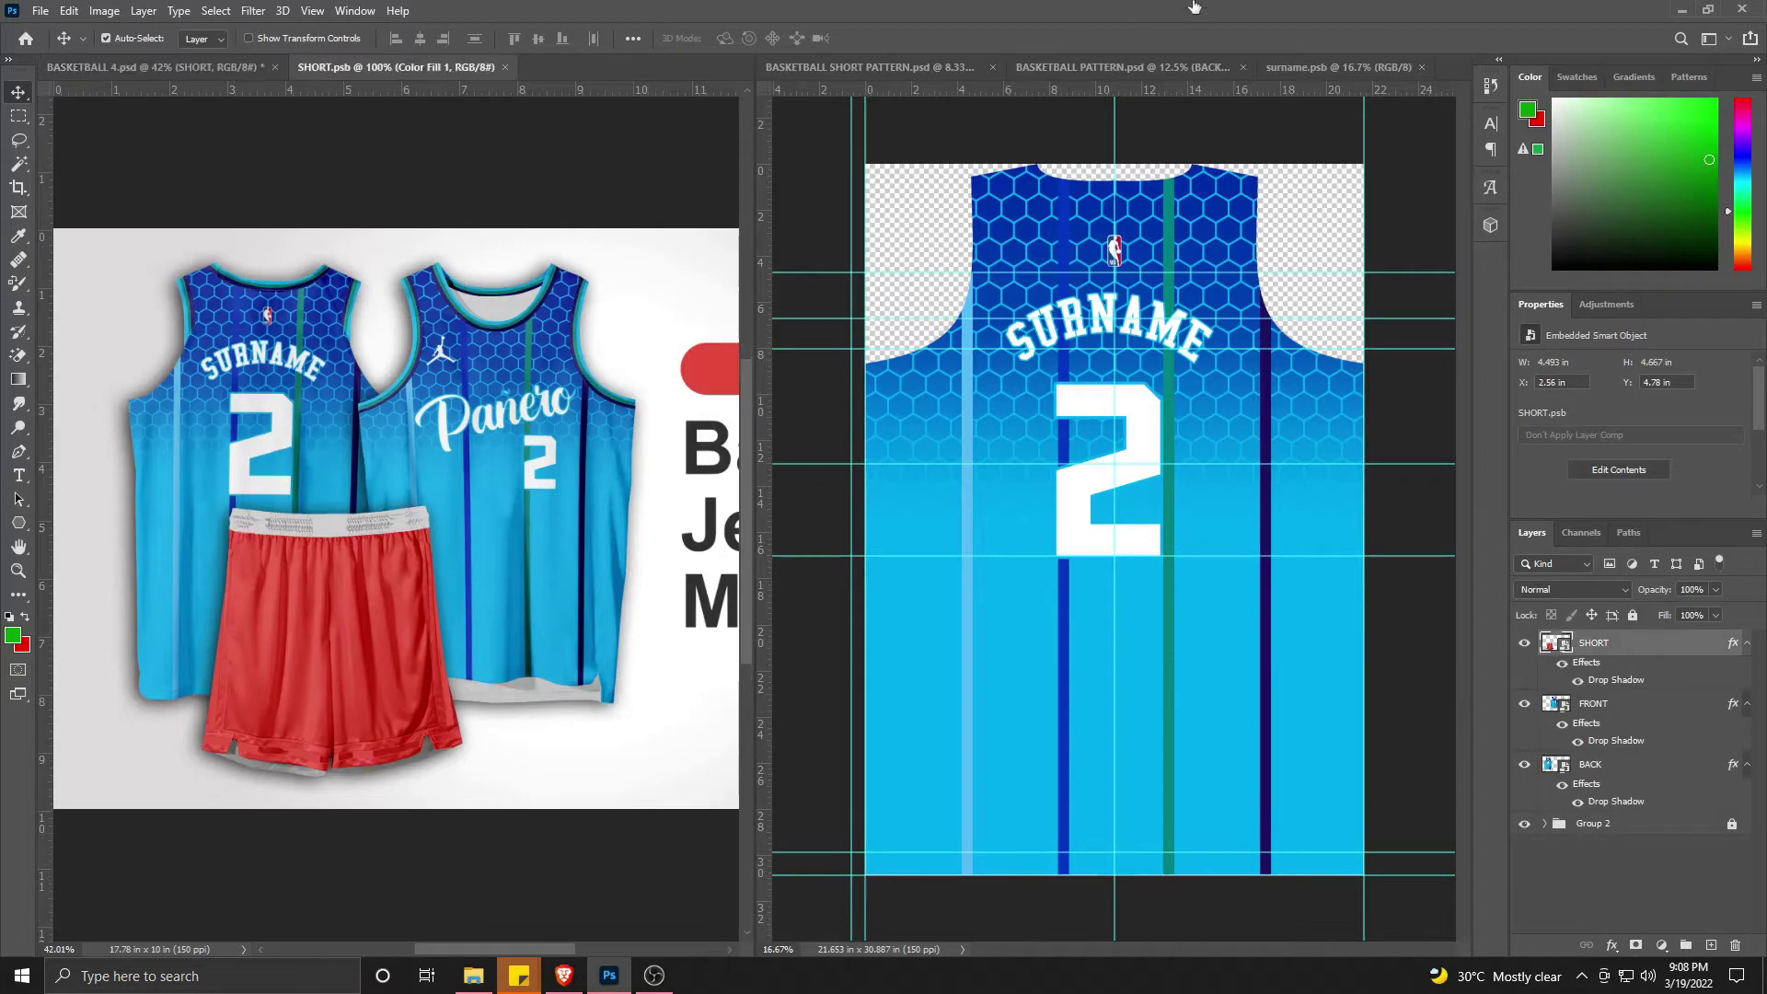
{"action": "left_click", "coordinate": [1408, 67]}
{"action": "left_click", "coordinate": [1423, 67]}
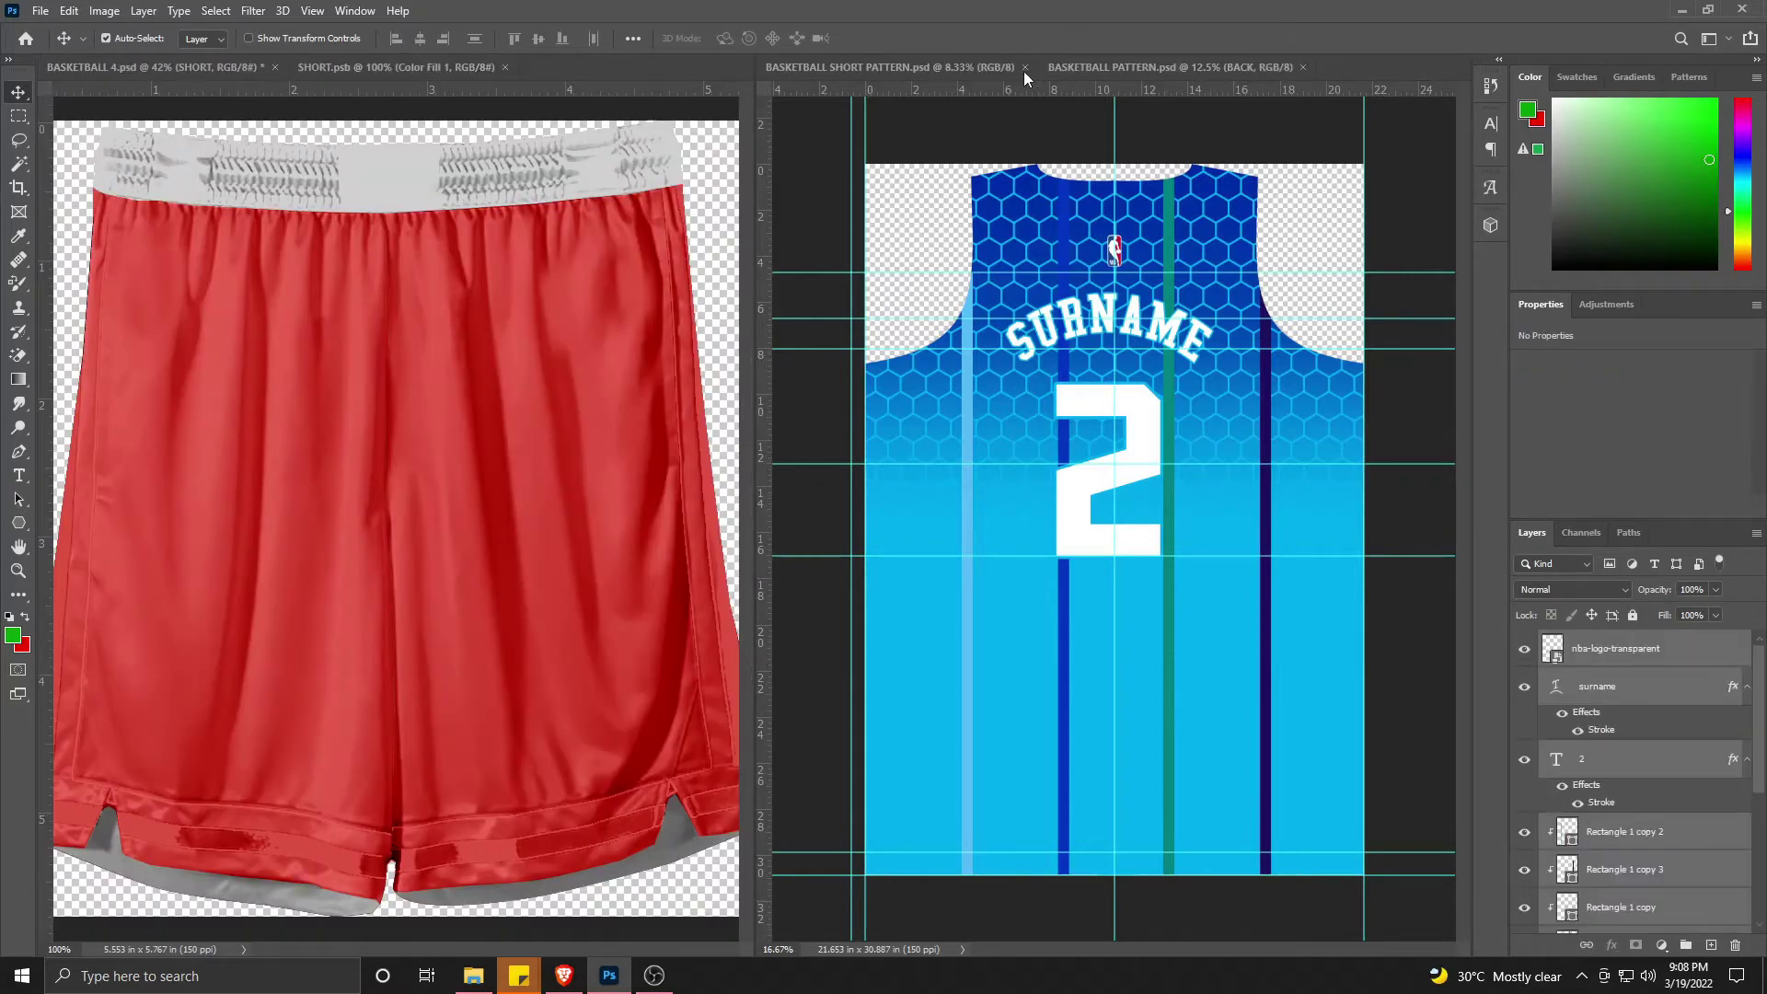
{"action": "left_click", "coordinate": [1305, 67]}
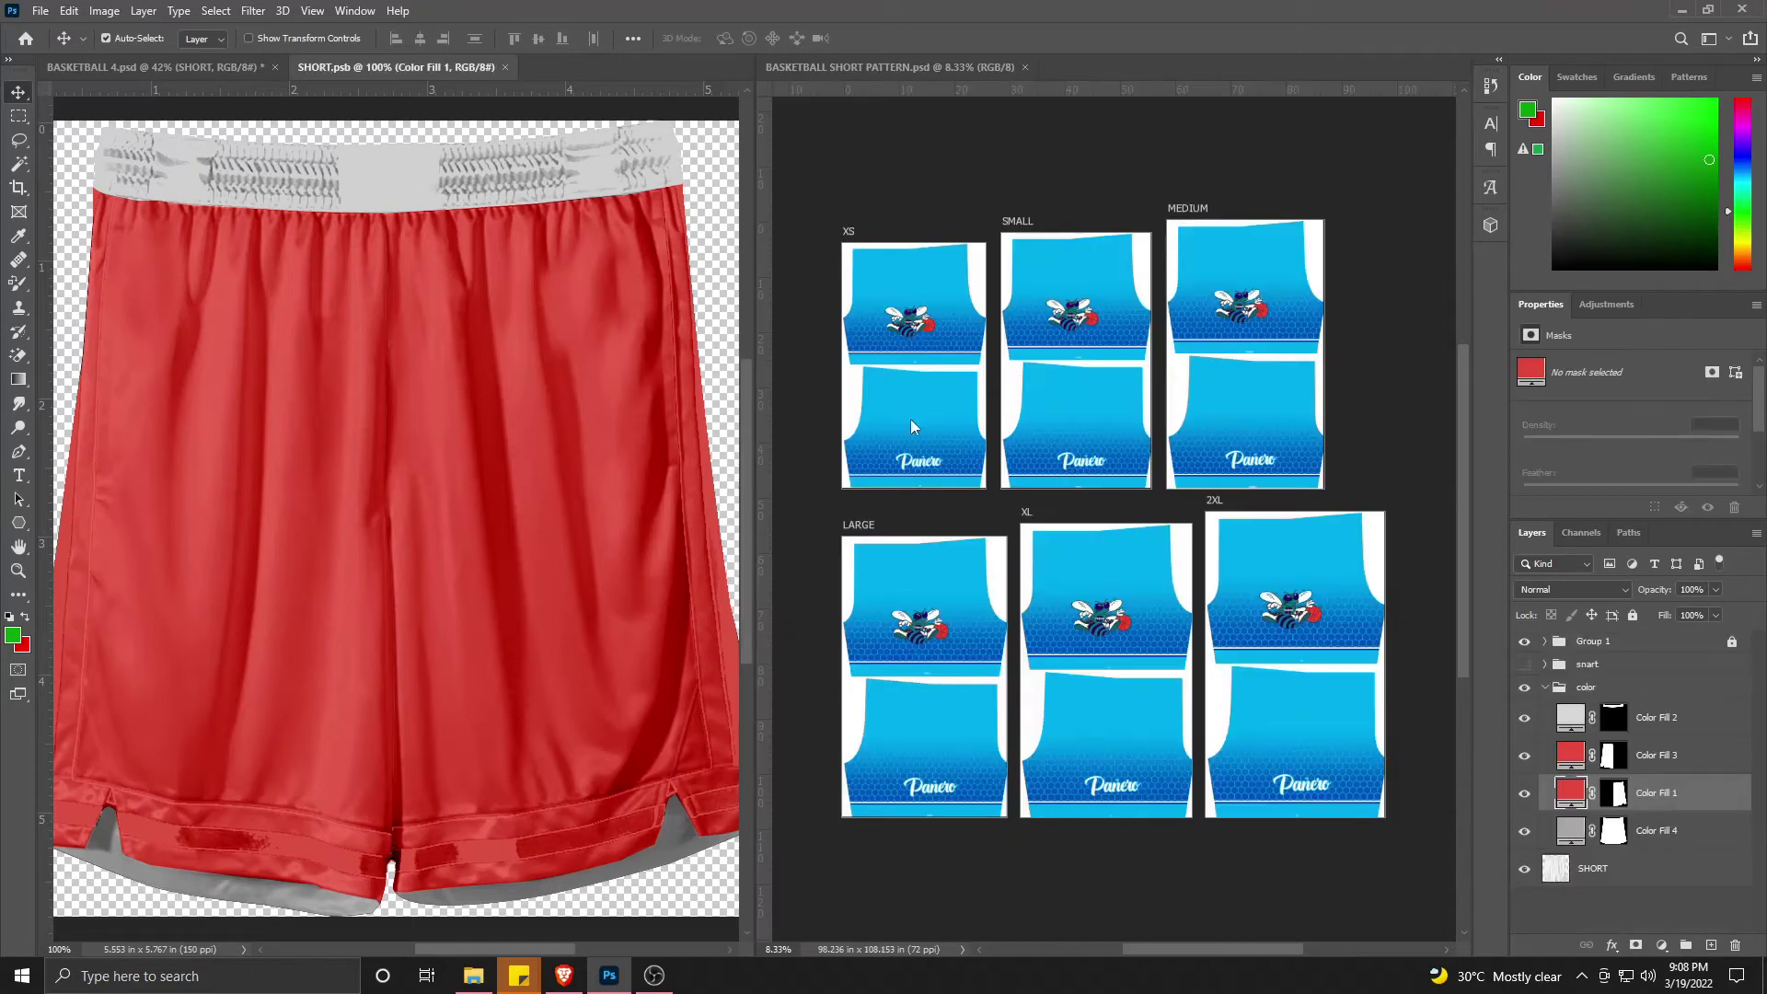
Step: Show the smart group in SHORT.psb and hide its Rectangle 1 waistband layer
{"action": "left_click", "coordinate": [512, 209]}
{"action": "left_click", "coordinate": [1525, 665]}
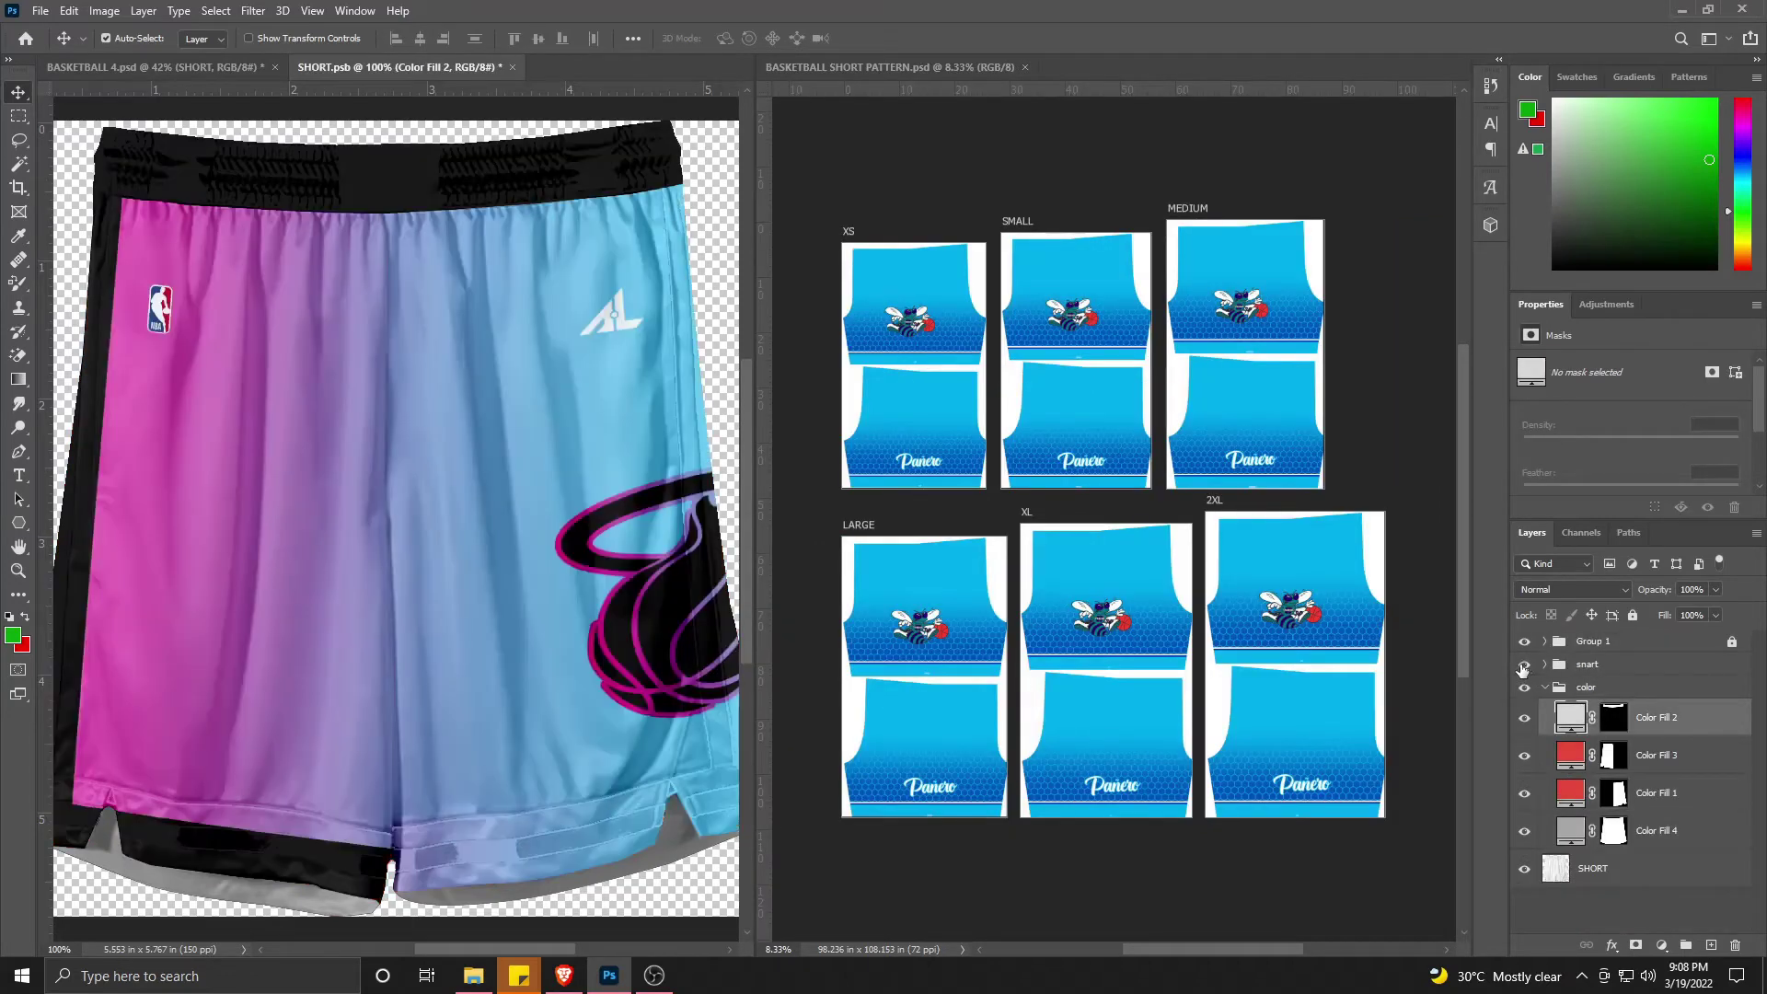
{"action": "left_click", "coordinate": [1544, 664]}
{"action": "left_click", "coordinate": [1568, 697]}
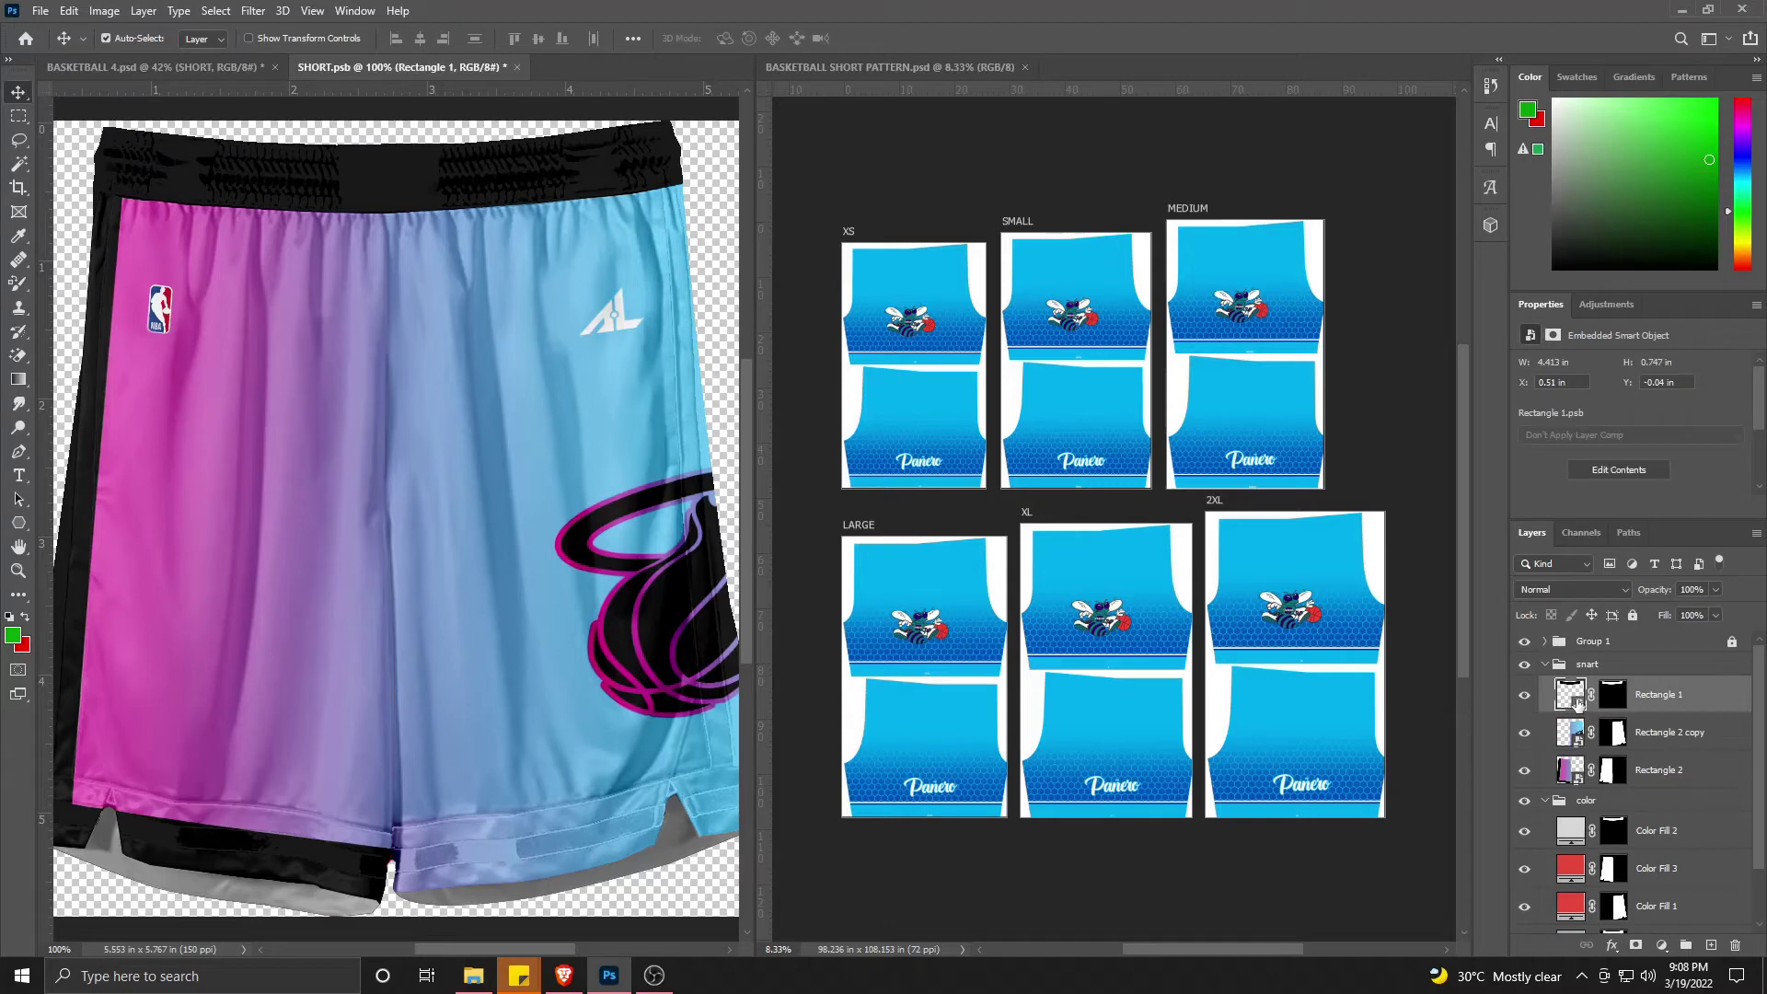
{"action": "left_click", "coordinate": [1524, 695]}
Step: Open the FRONT smart object of the basketball short pattern
{"action": "left_click", "coordinate": [1052, 262]}
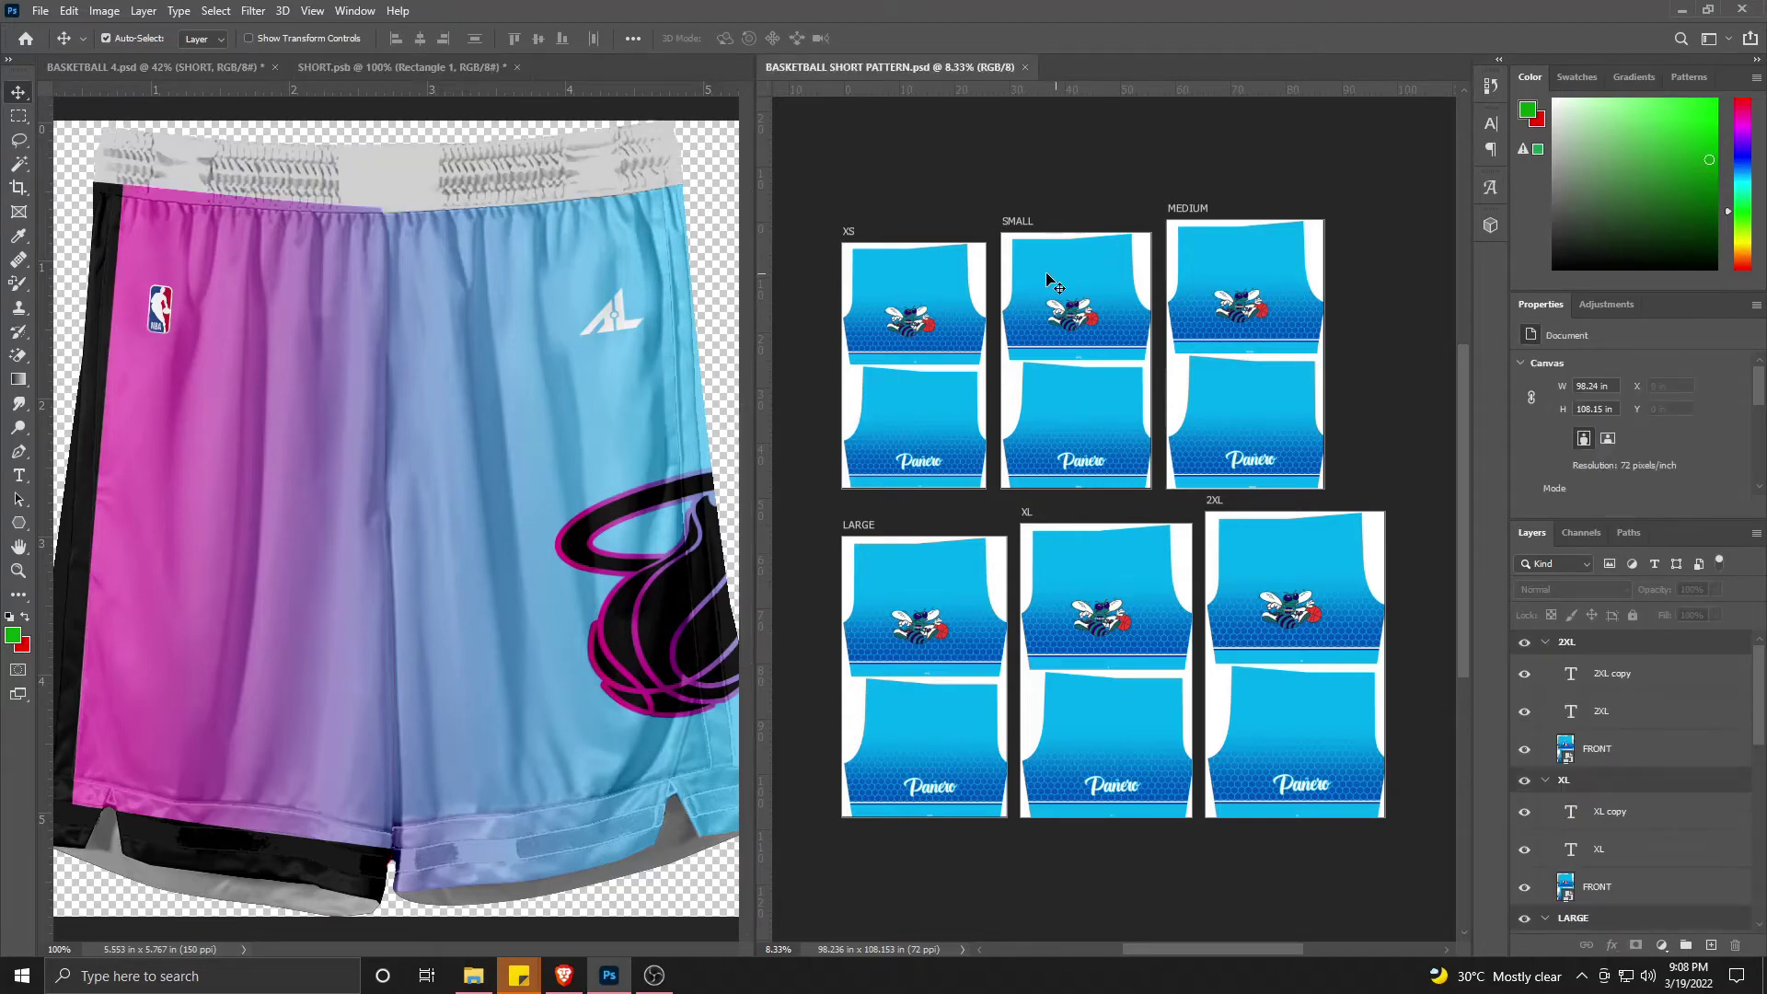
{"action": "left_click", "coordinate": [911, 287]}
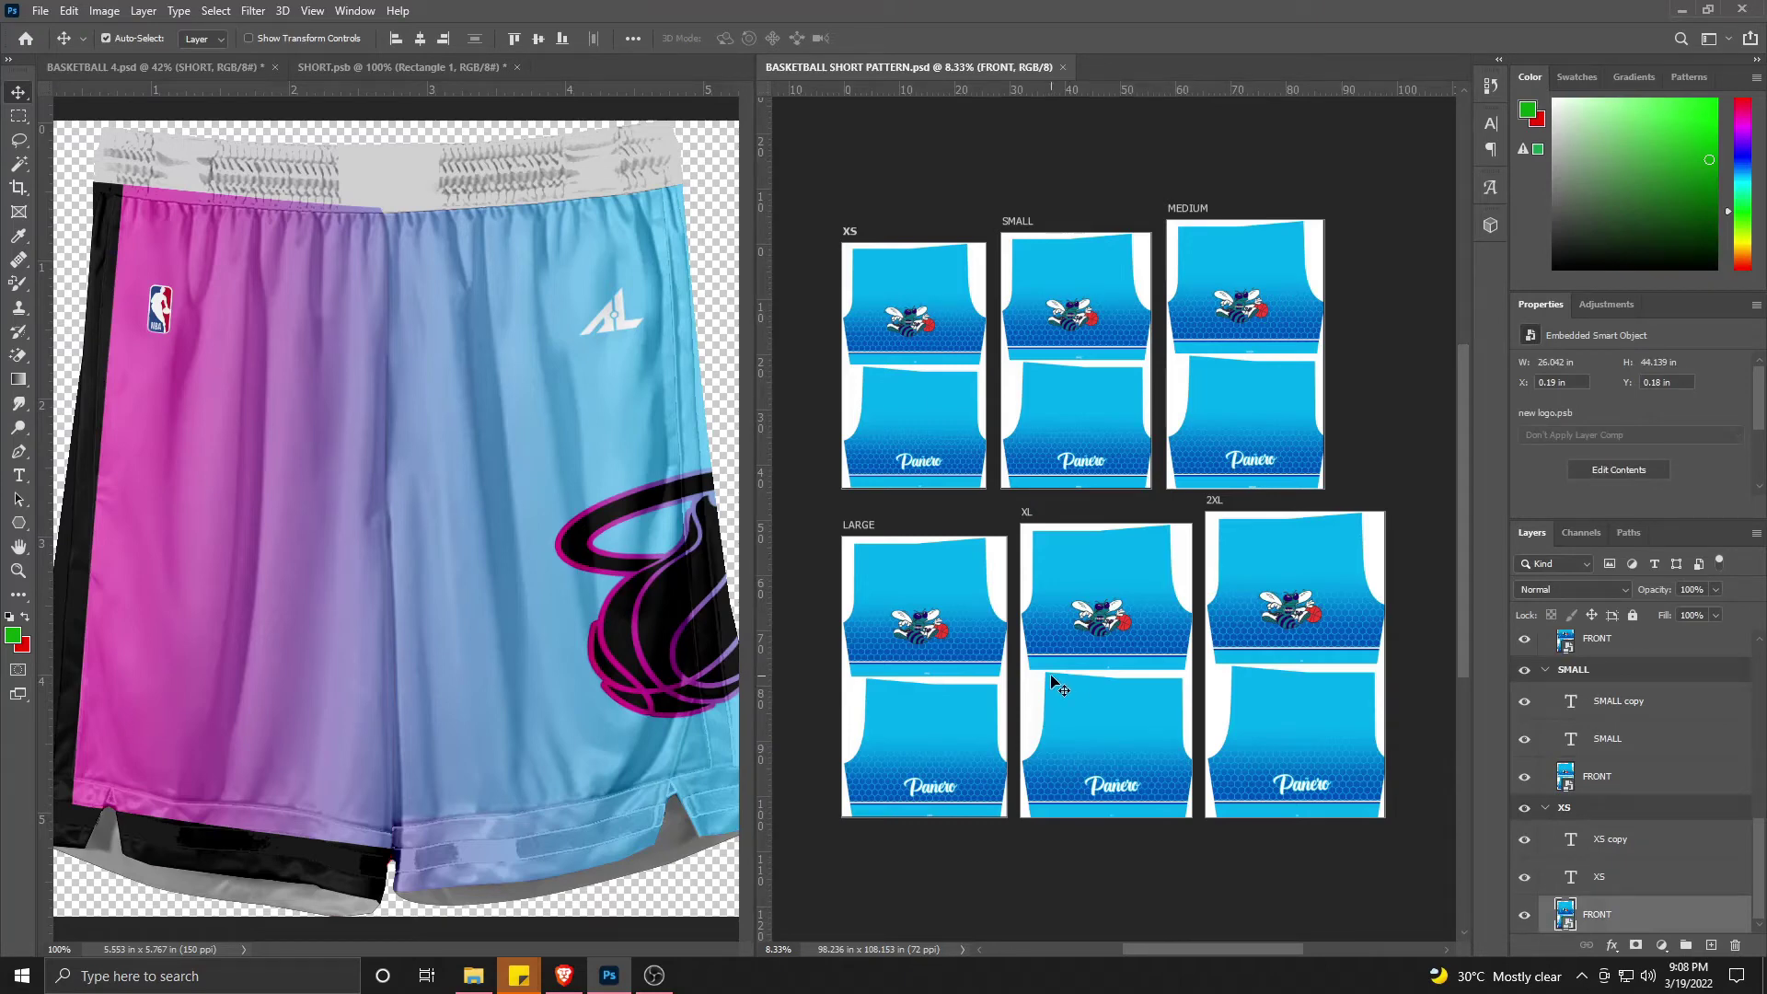
{"action": "double_click", "coordinate": [917, 587]}
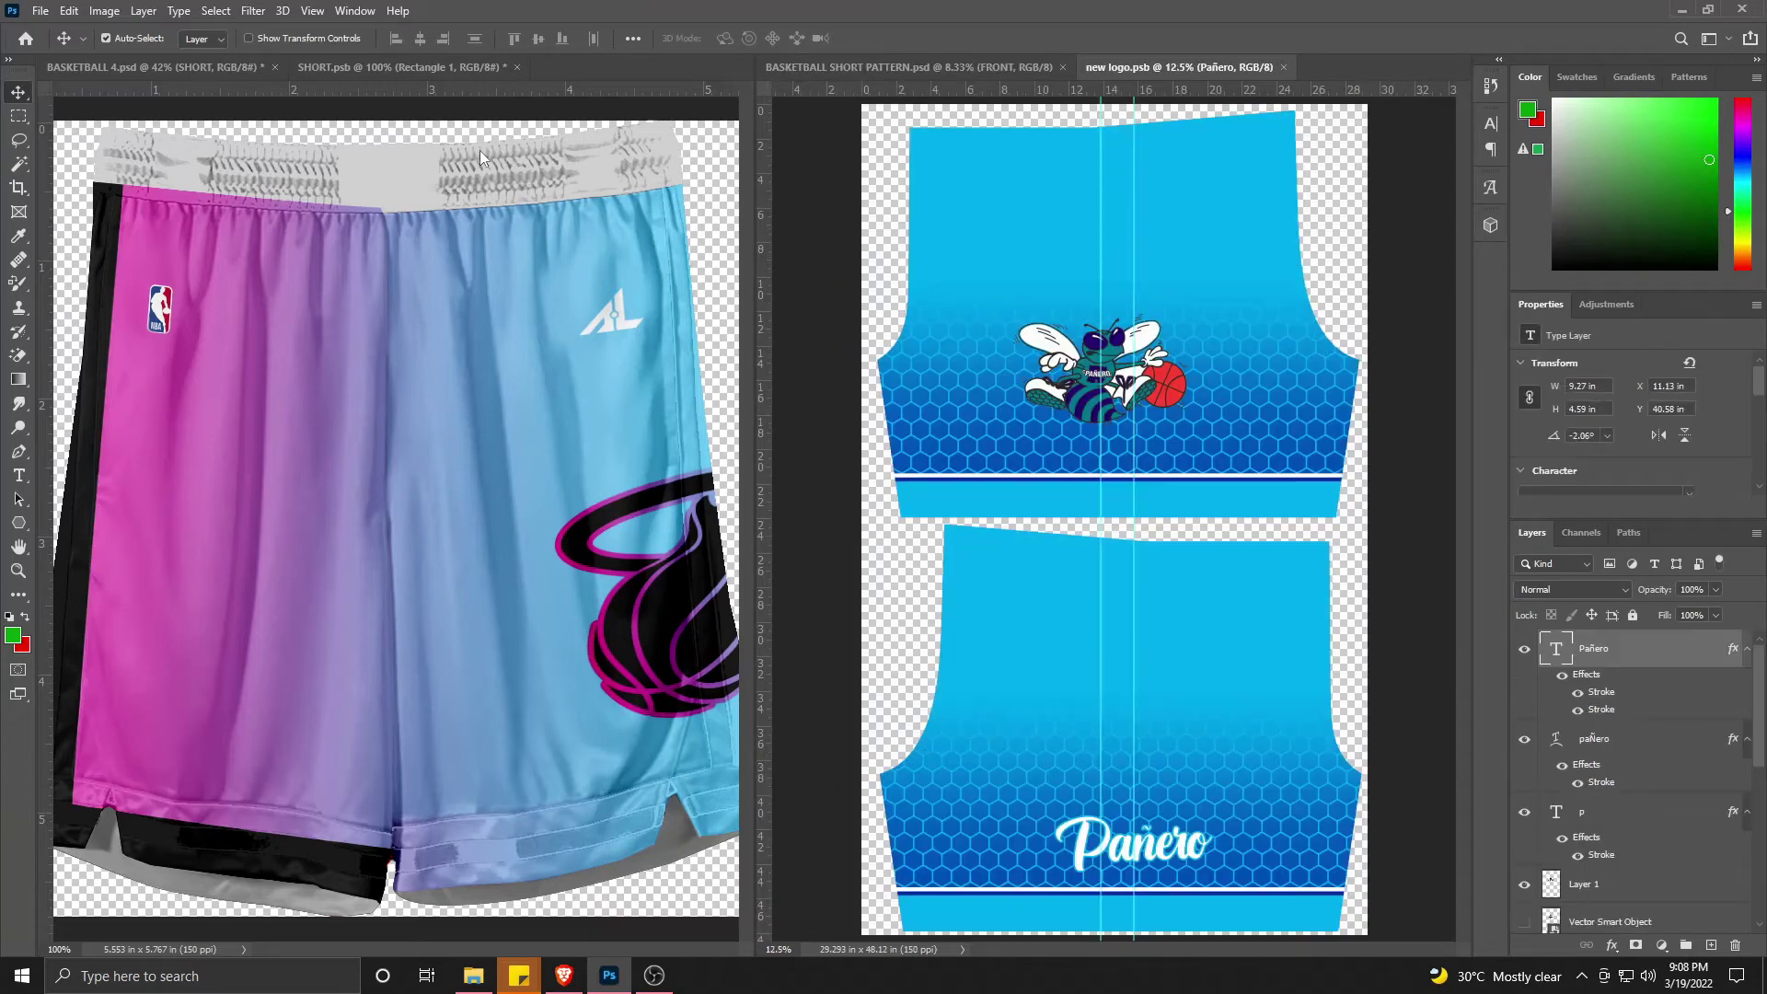
Step: Recolor the waistband's Color Fill 2 layer in SHORT.psb to the light blue 00aeef sampled from the short pattern
{"action": "left_click", "coordinate": [479, 151]}
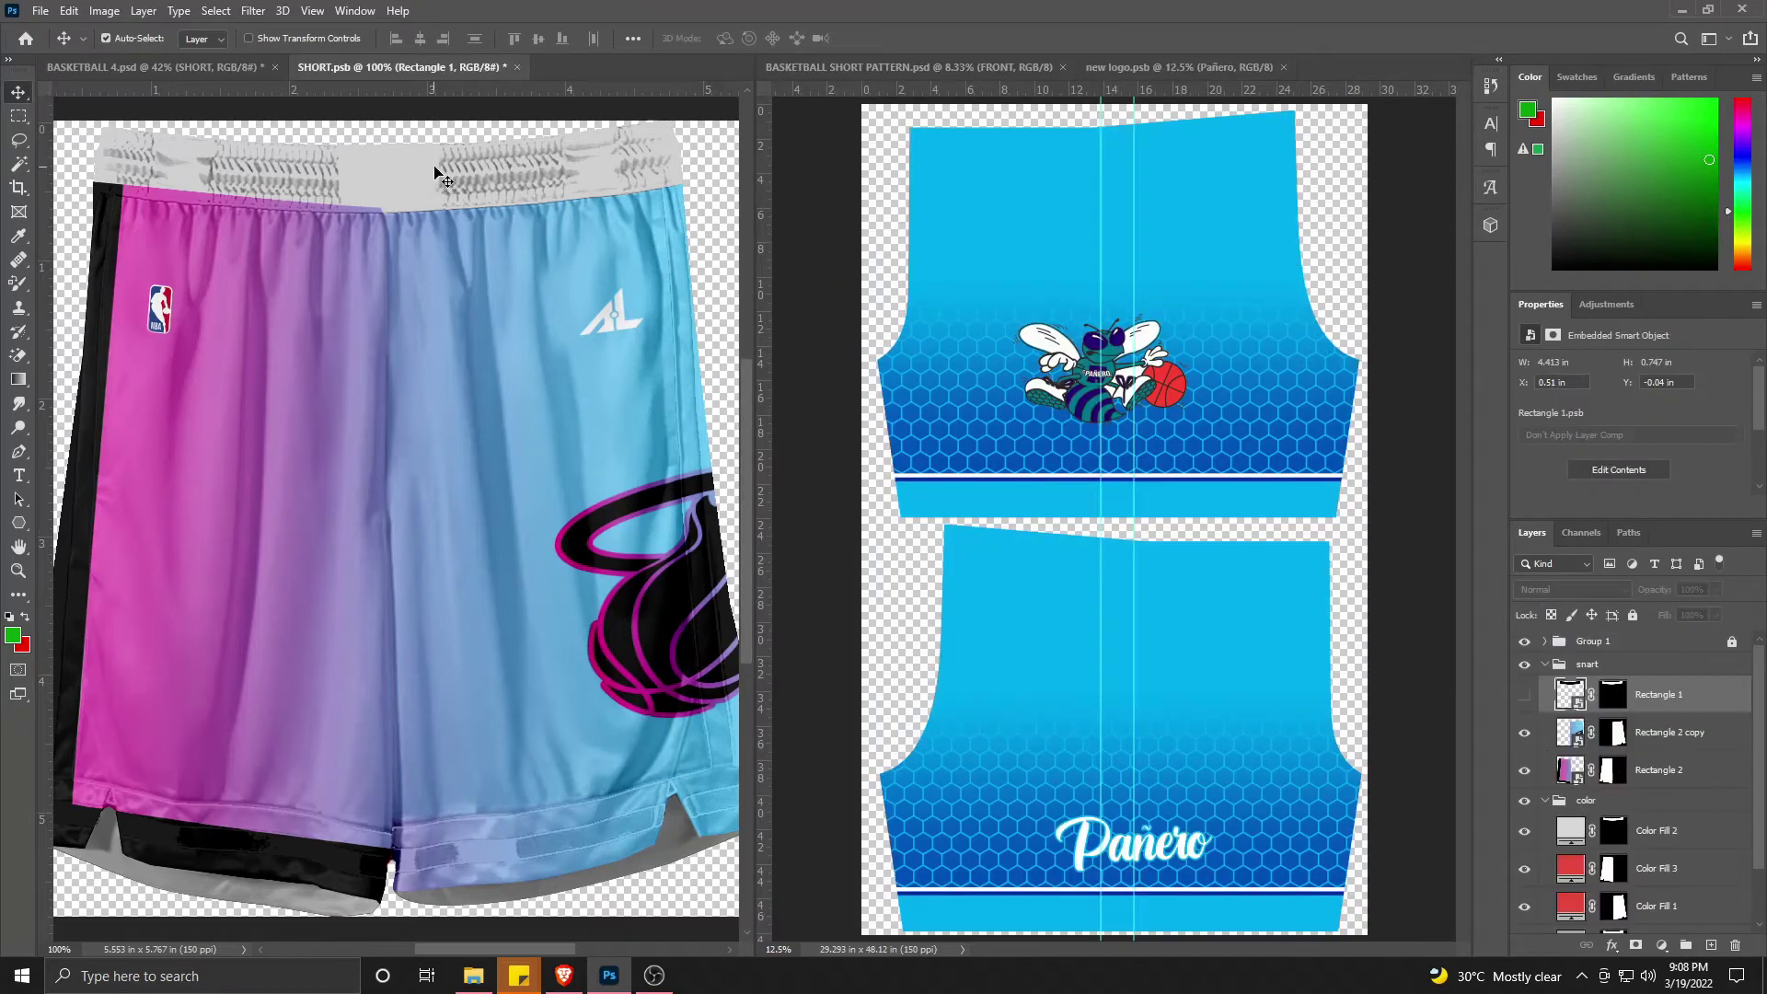
{"action": "left_click", "coordinate": [1570, 830]}
{"action": "double_click", "coordinate": [1570, 830]}
{"action": "left_click", "coordinate": [1223, 132]}
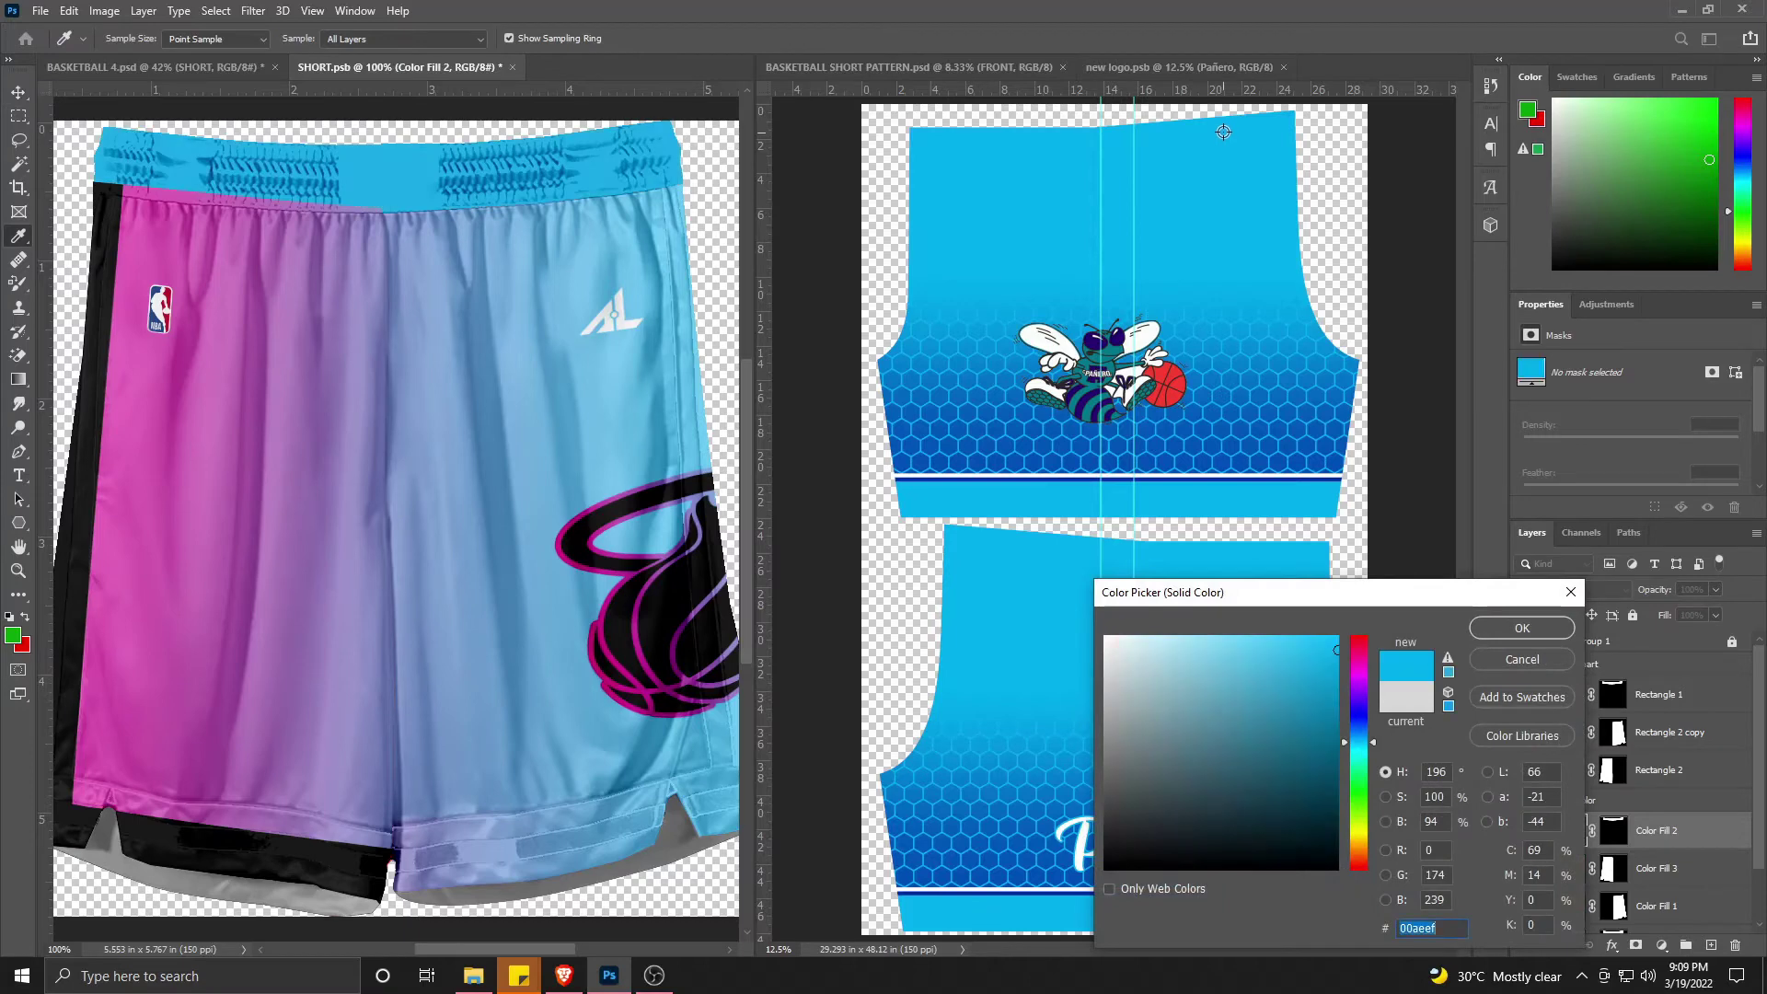
{"action": "left_click", "coordinate": [1522, 628]}
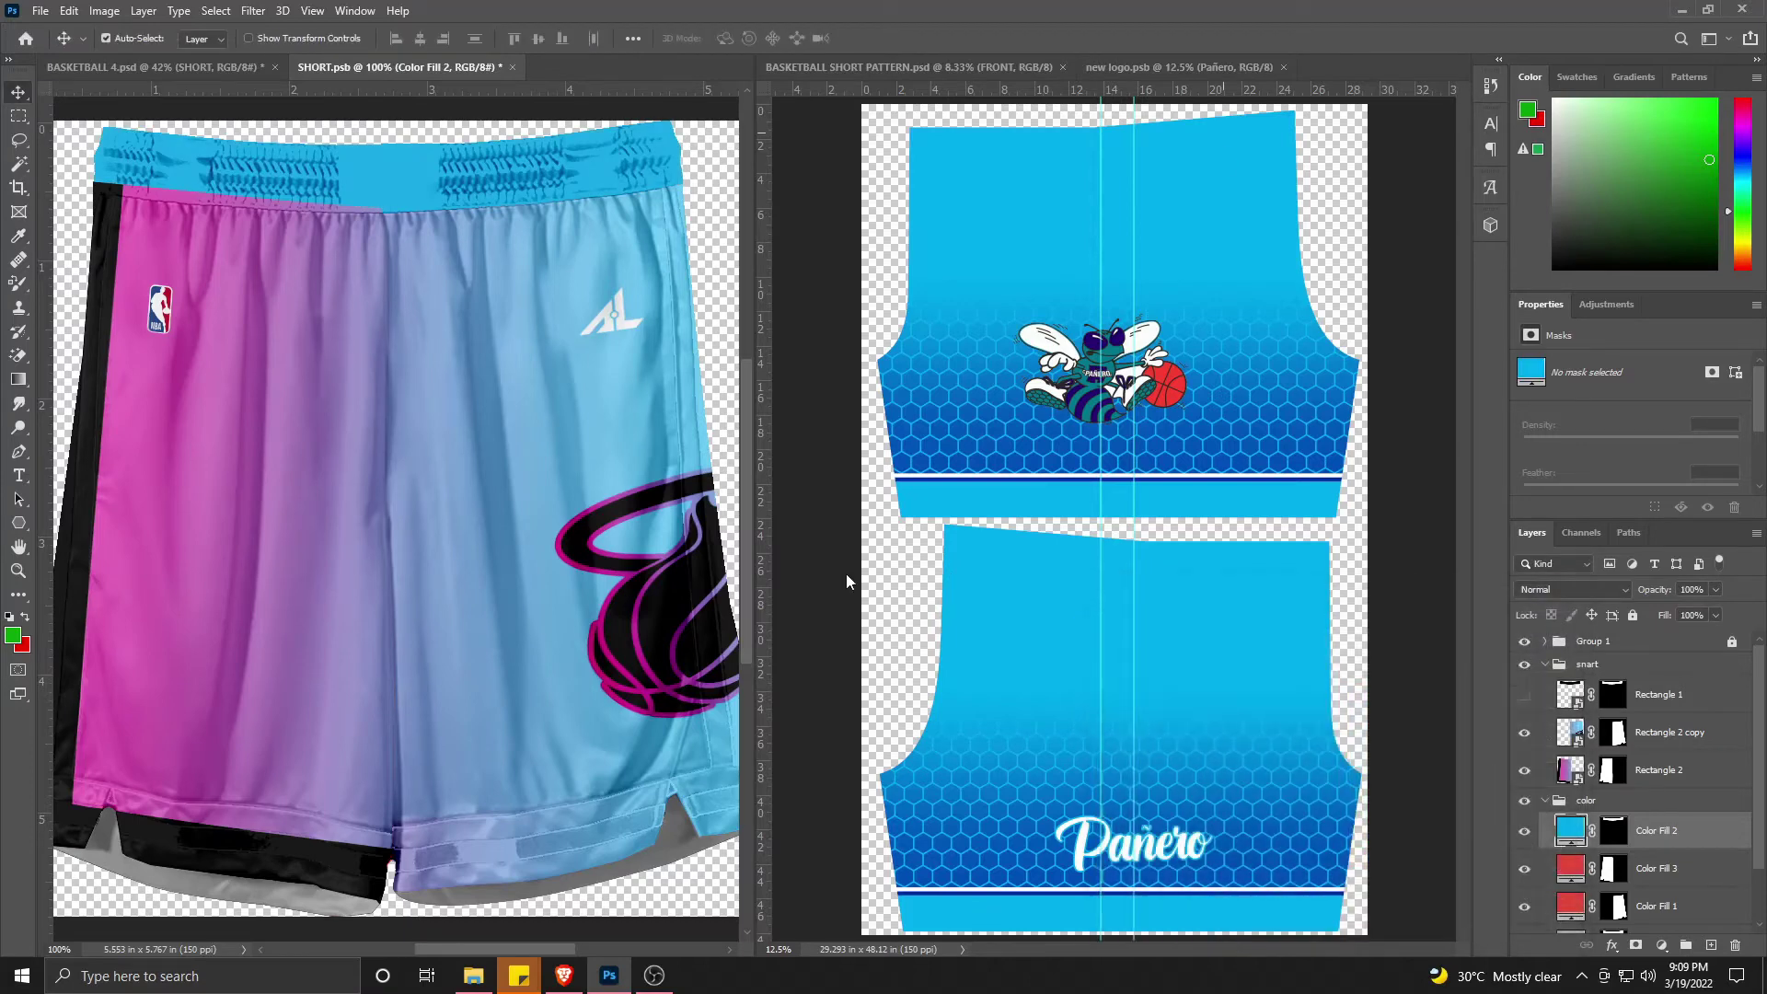
Step: Open the Rectangle 2 copy smart object of the short and delete its old gradient background and ball logo artwork
{"action": "left_click", "coordinate": [716, 609]}
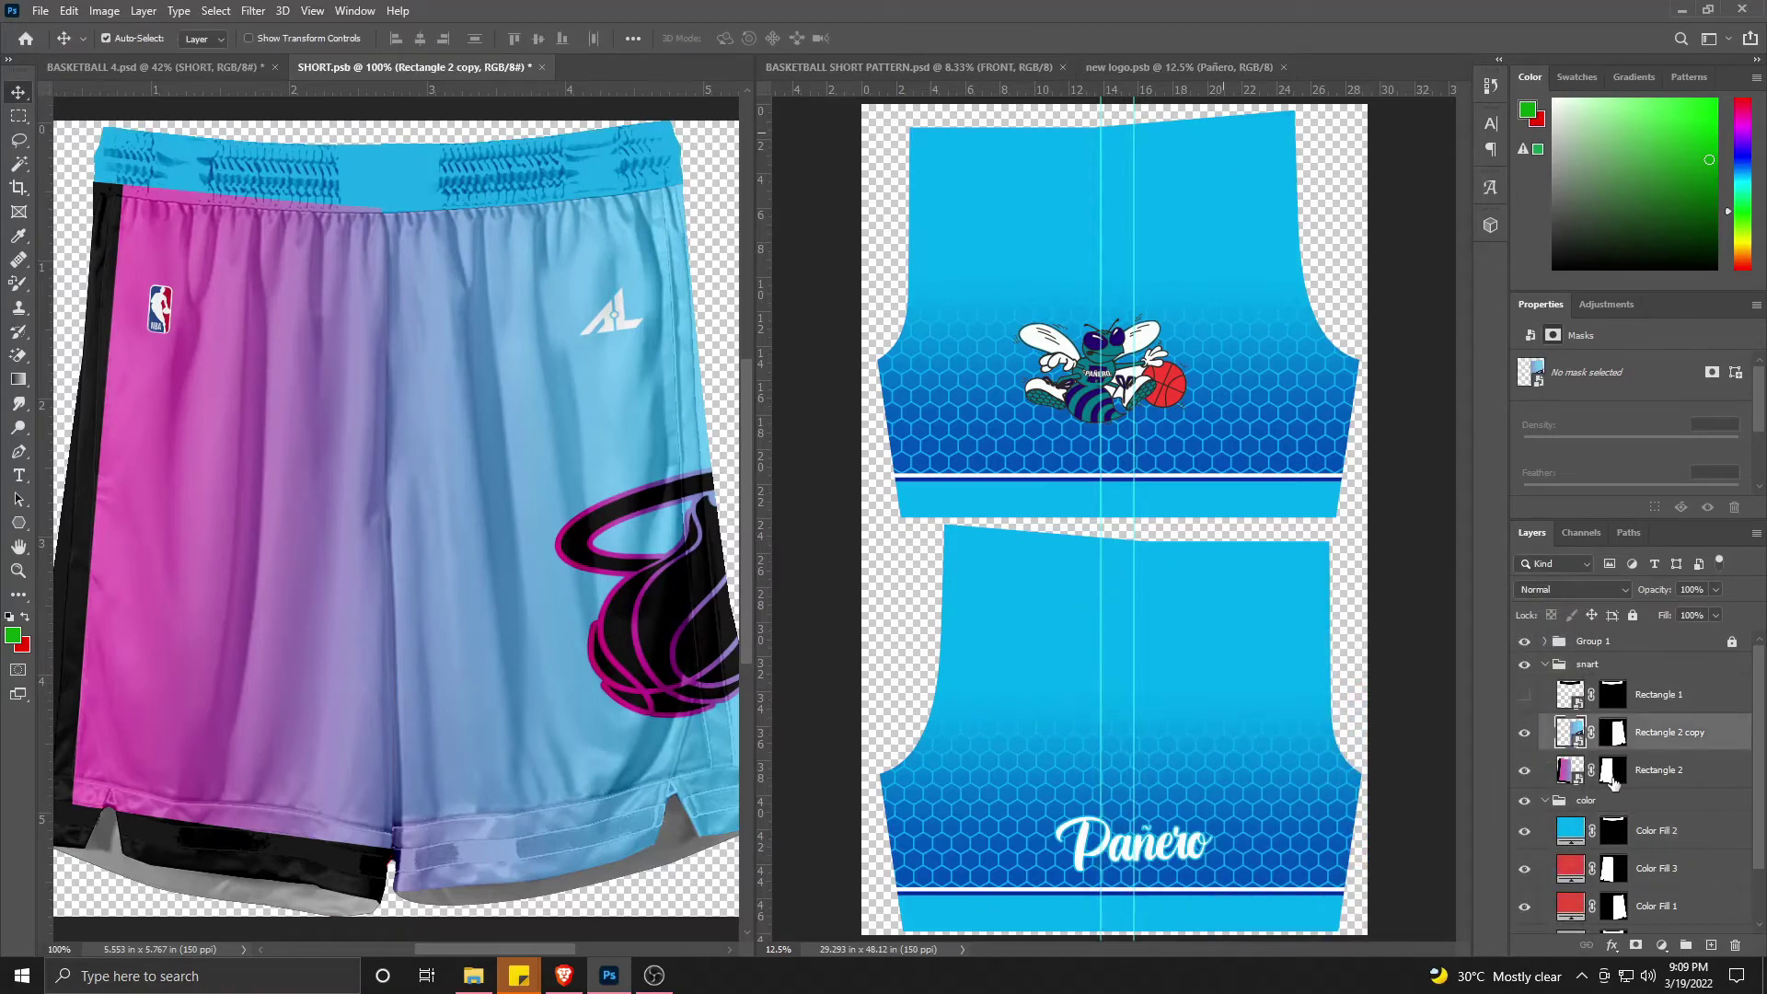
{"action": "double_click", "coordinate": [1576, 735]}
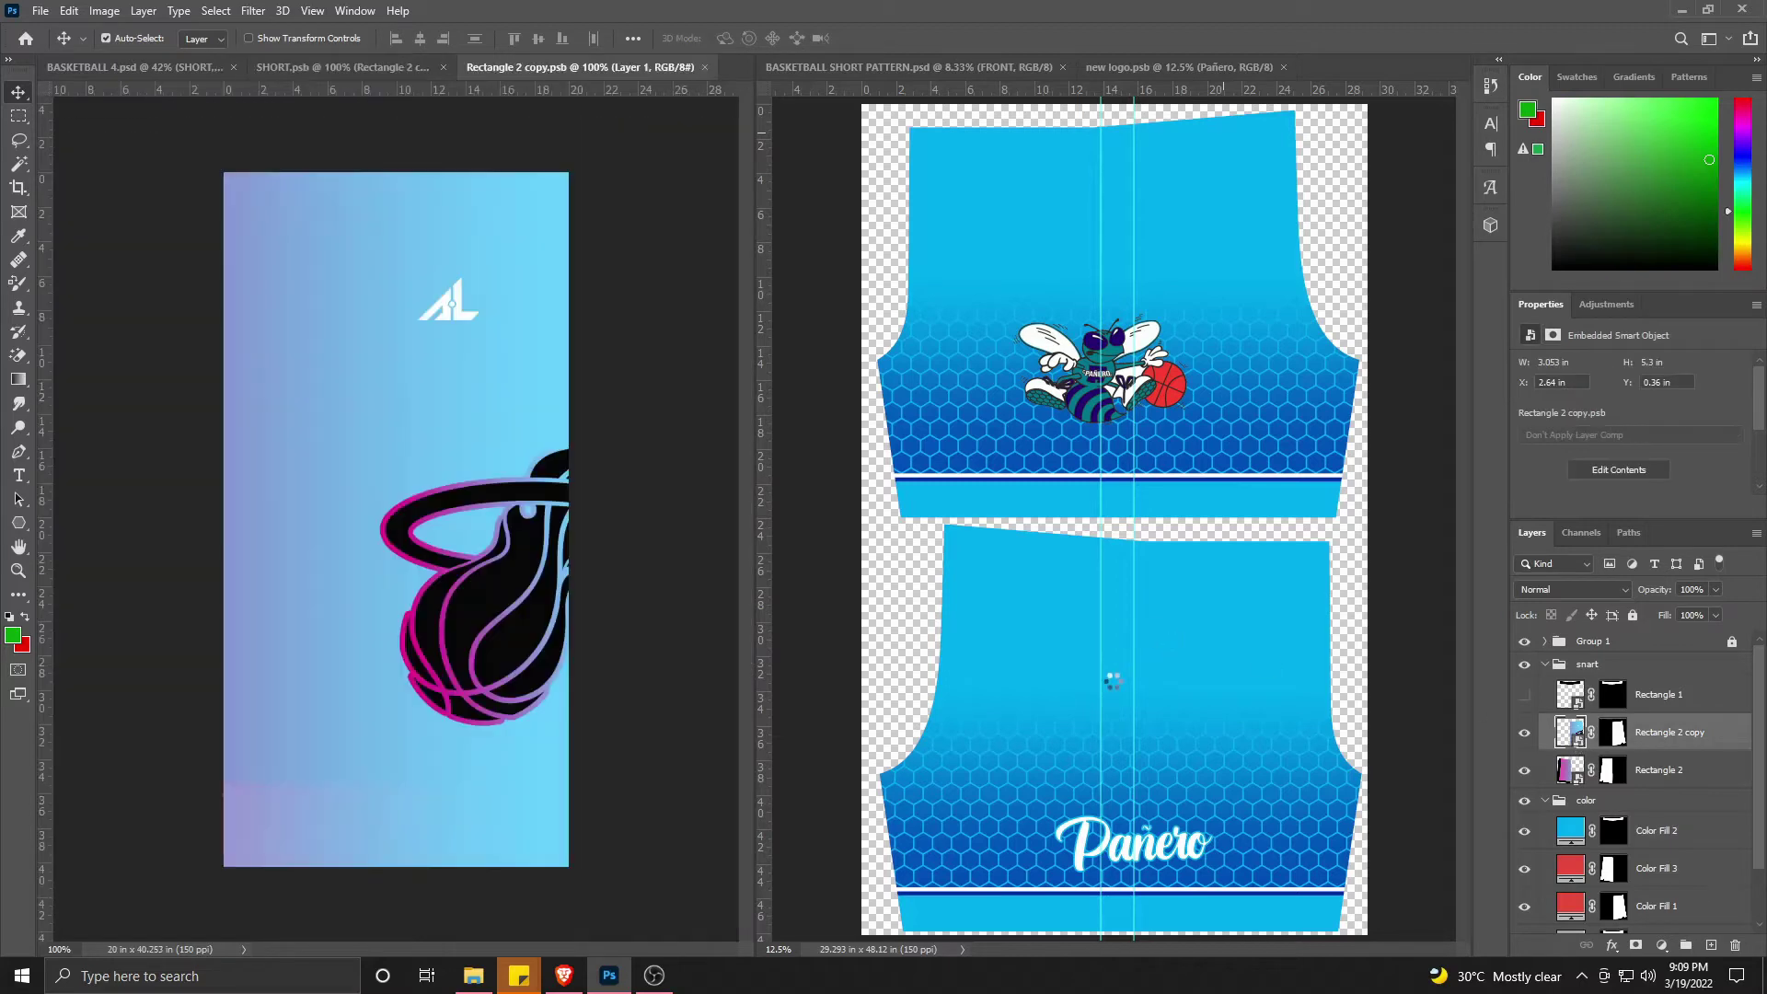
{"action": "left_click_drag", "start_coordinate": [168, 473], "coordinate": [625, 722]}
{"action": "key", "text": "Delete"}
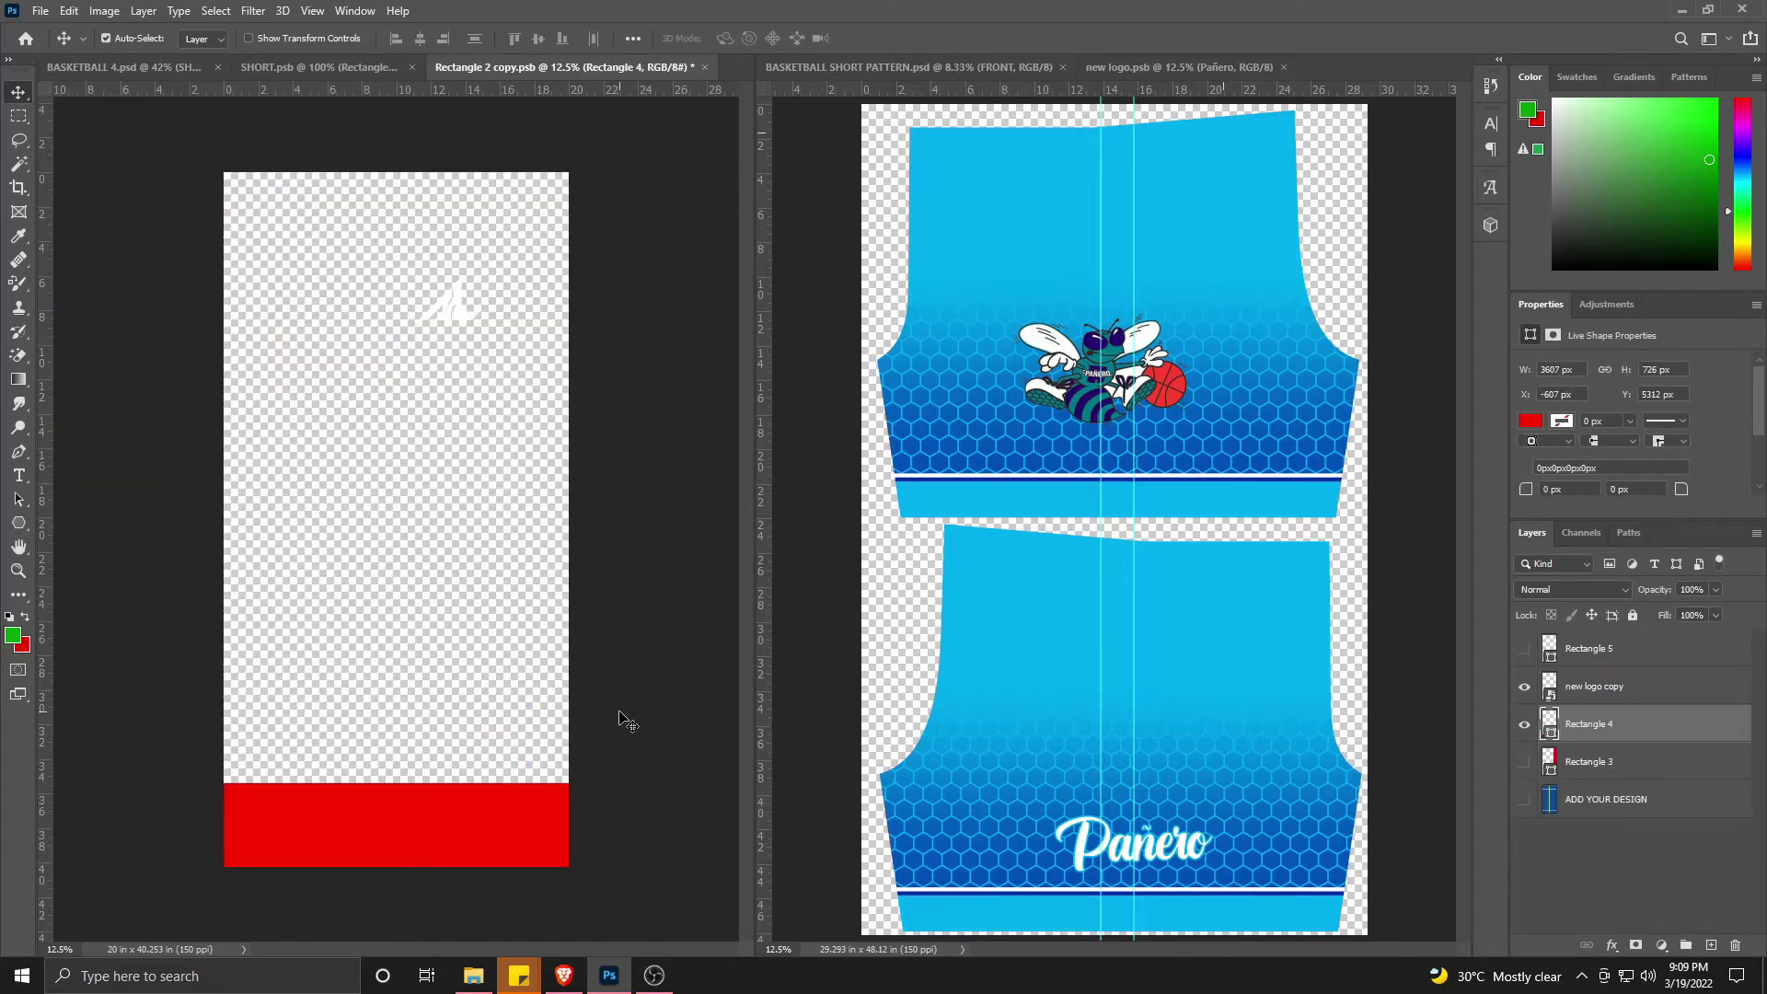
Step: Open the pattern's Group 1 smart object and copy its layers from Rectangle 2 down to Color Fill 1 into Rectangle 2 copy.psb
{"action": "left_click", "coordinate": [965, 501]}
{"action": "left_click", "coordinate": [964, 448]}
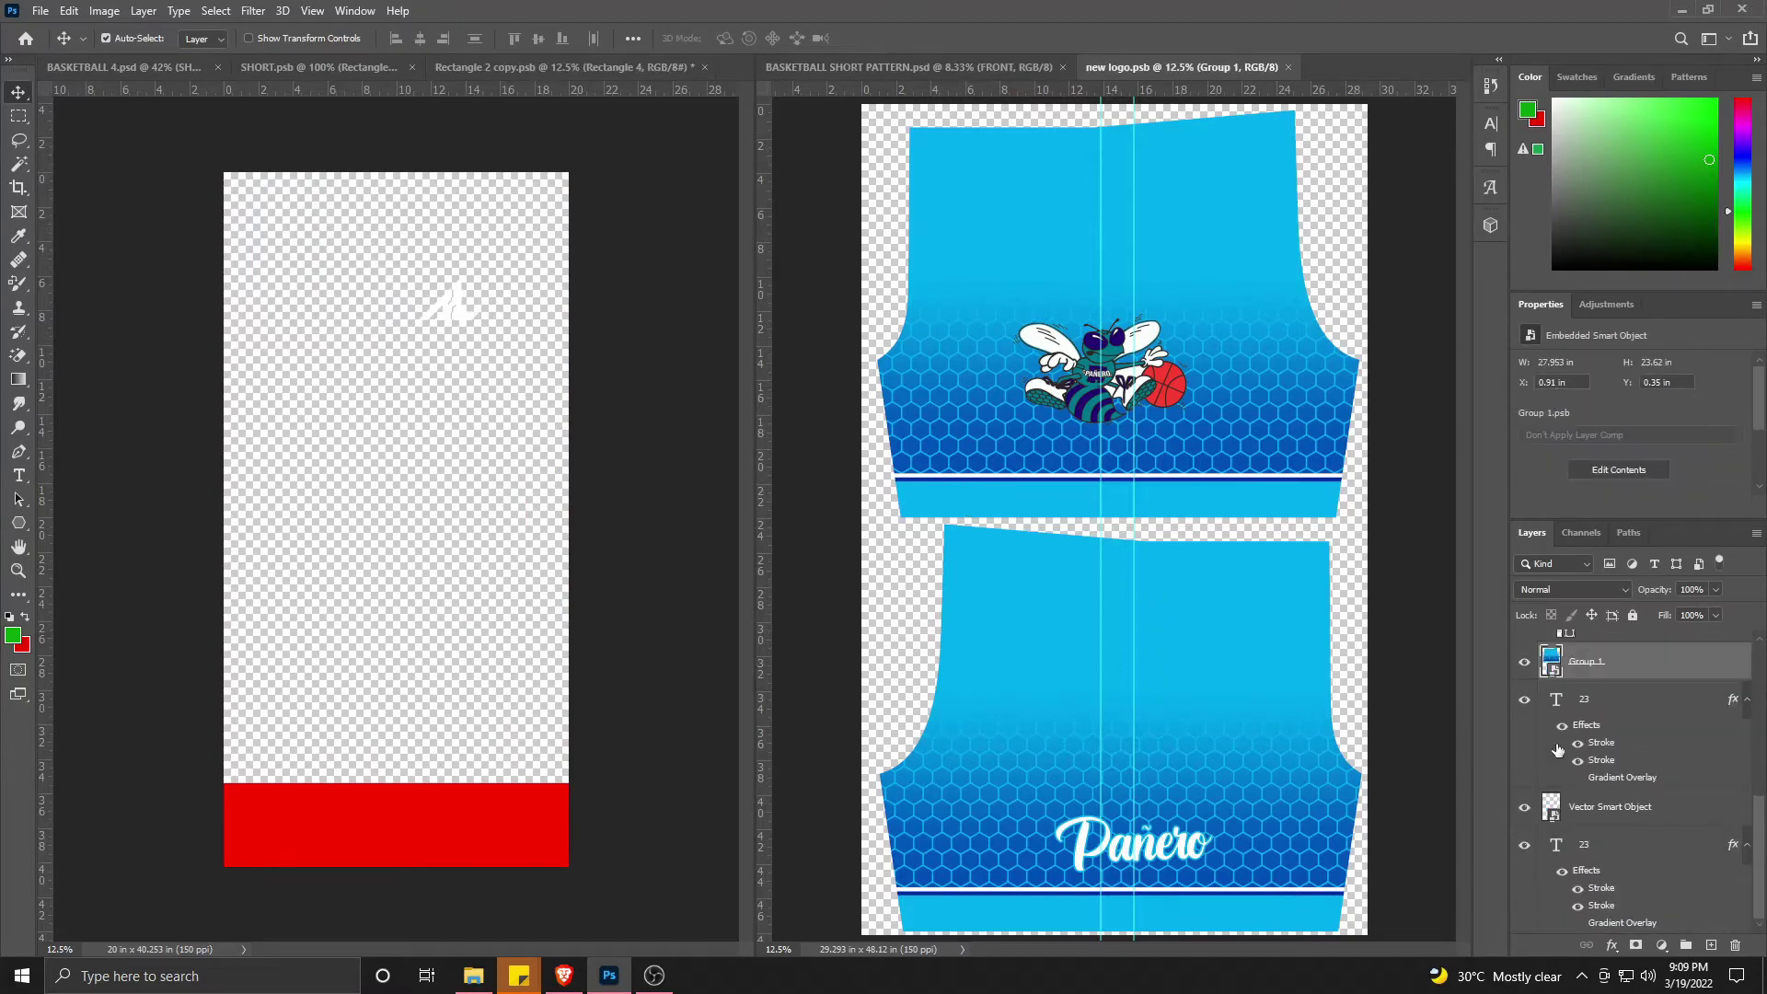
{"action": "left_click", "coordinate": [991, 602]}
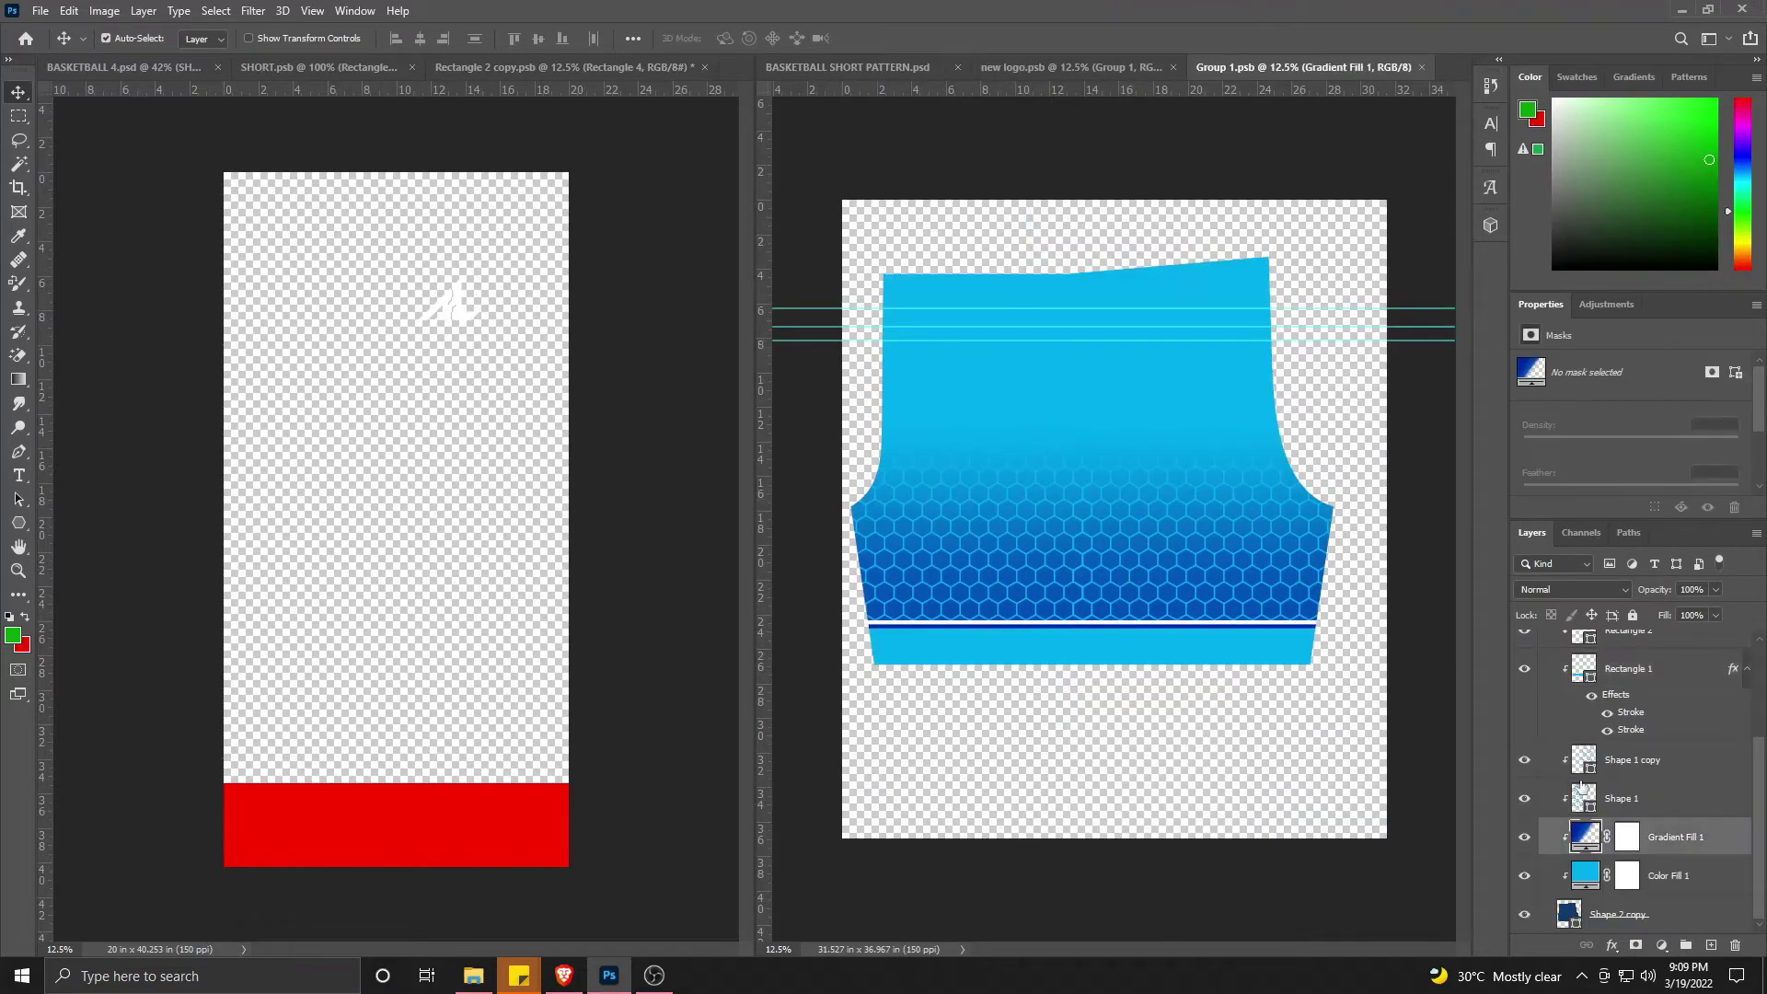
{"action": "left_click", "coordinate": [1670, 872]}
{"action": "scroll", "coordinate": [1675, 809], "scroll_direction": "up", "scroll_amount": 3}
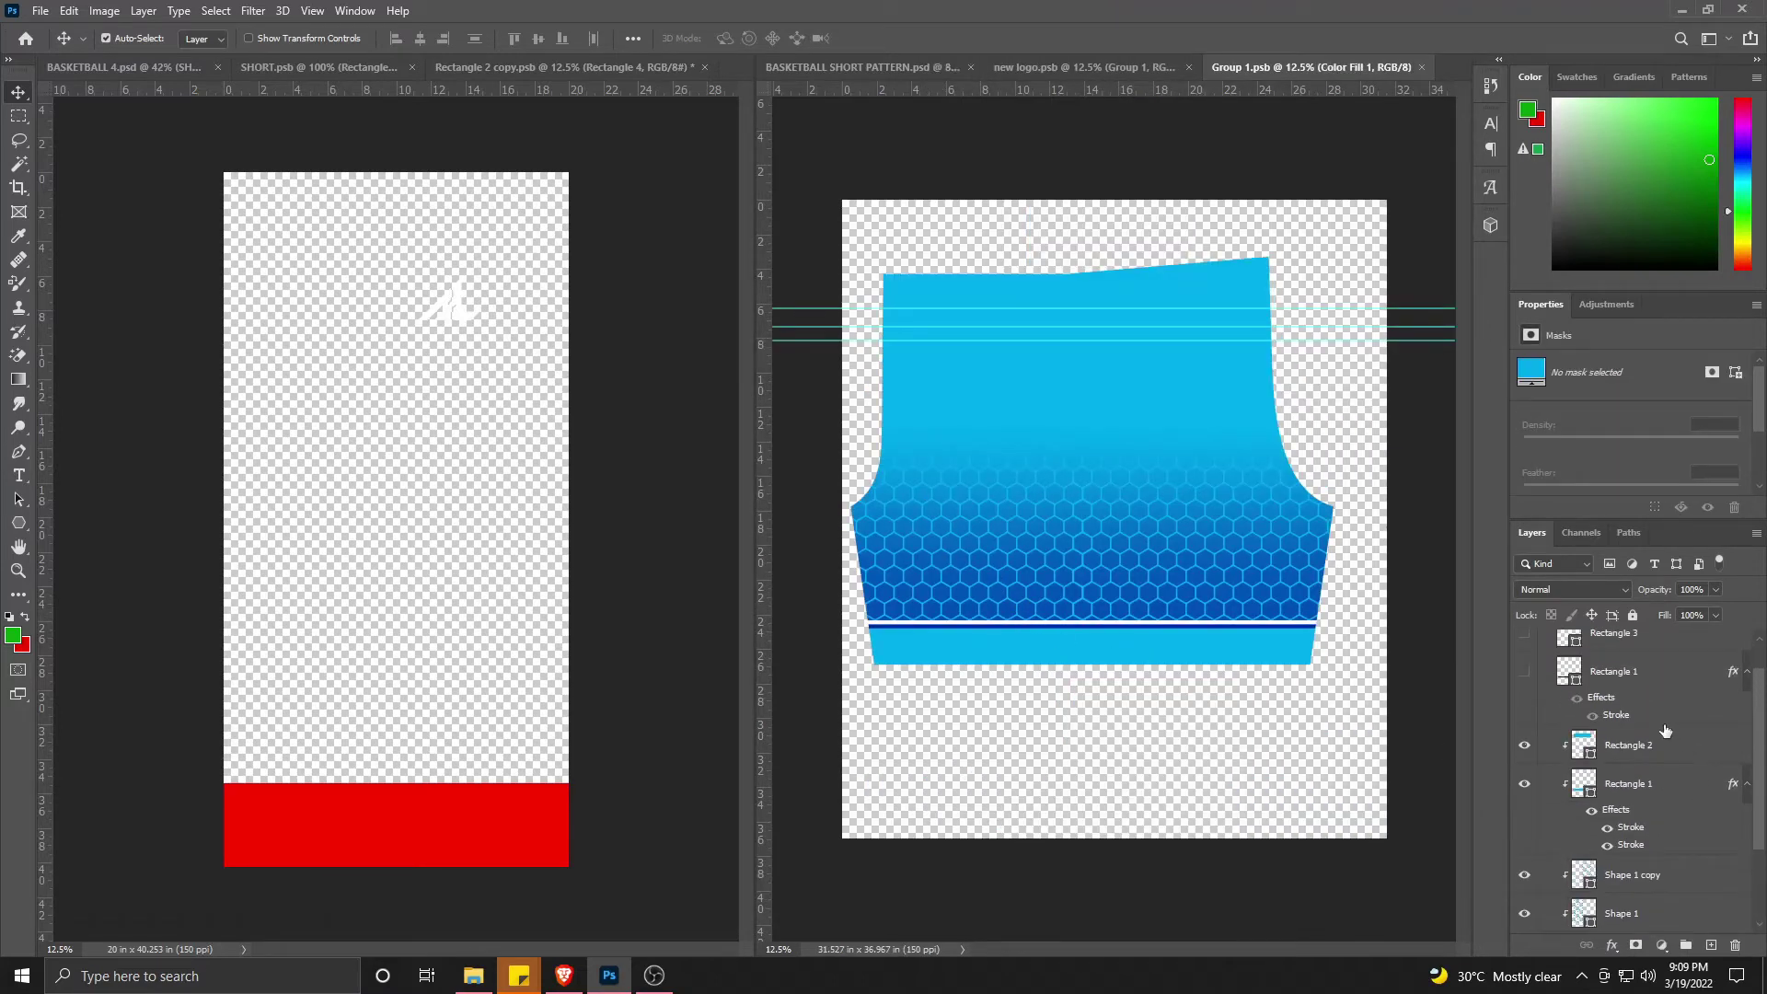
{"action": "left_click", "coordinate": [1647, 757], "text": "shift"}
{"action": "scroll", "coordinate": [1652, 764], "scroll_direction": "up", "scroll_amount": 1}
{"action": "left_click_drag", "start_coordinate": [1654, 766], "coordinate": [397, 355]}
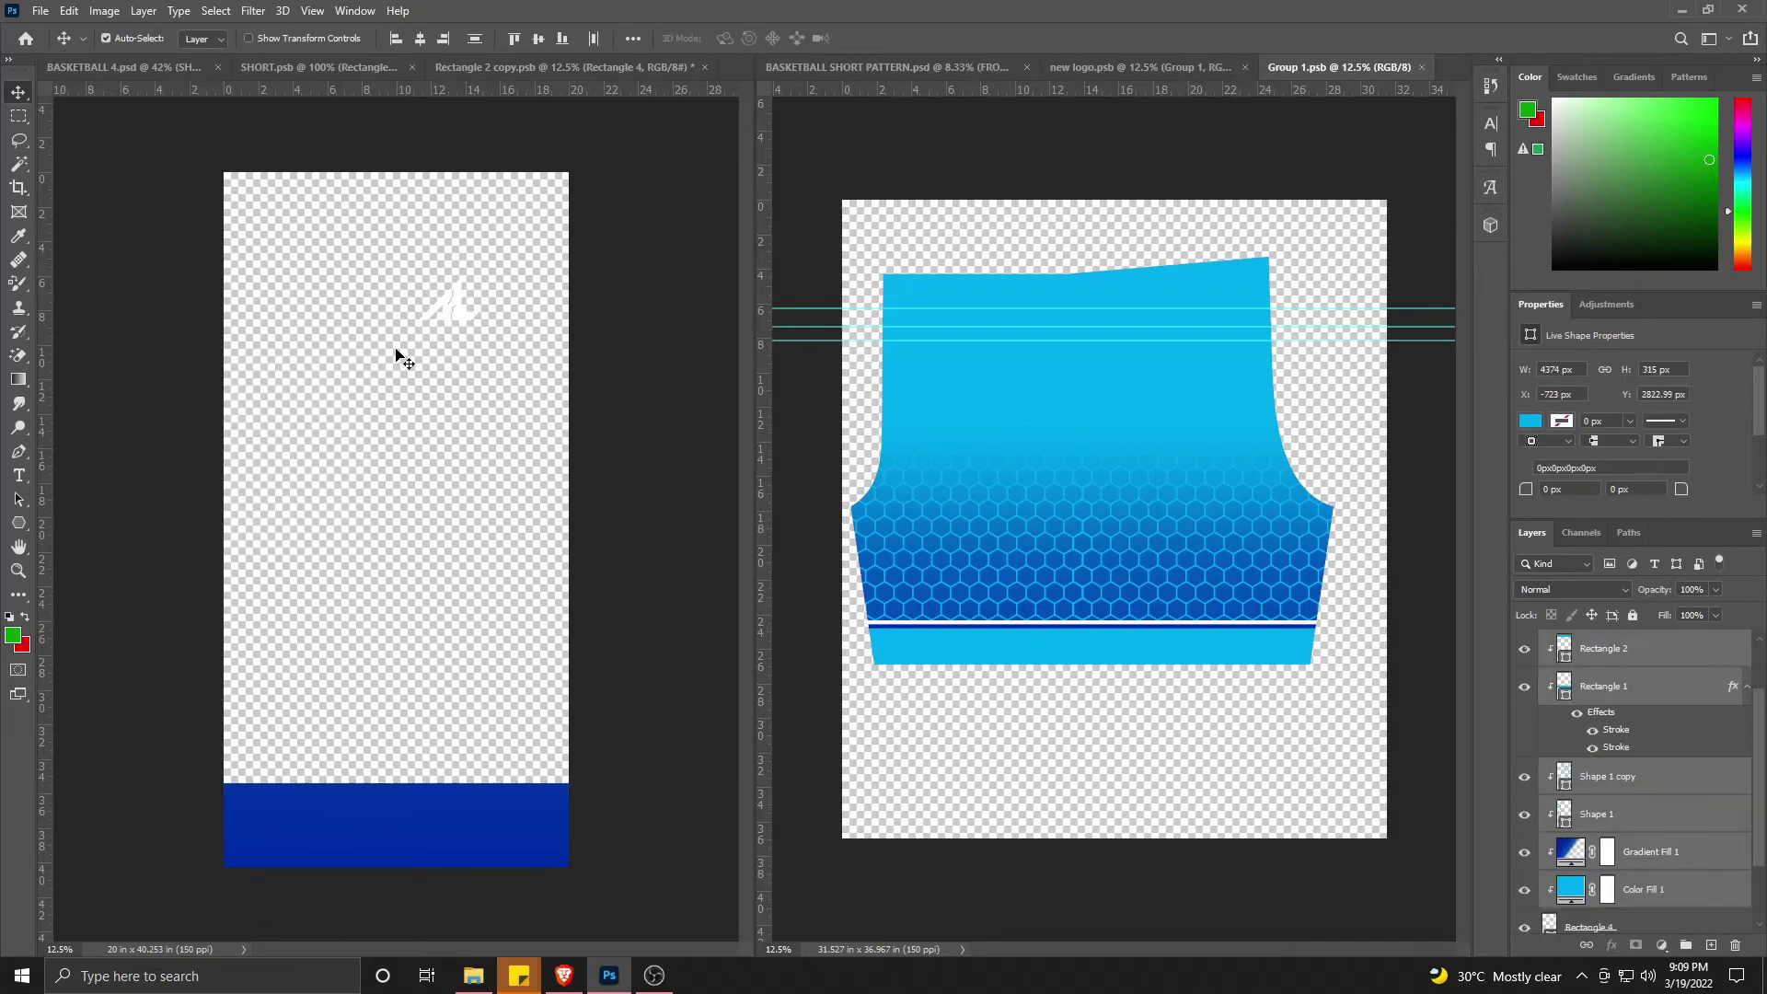
Step: Release the clipping mask from the copied pattern layers and group them
{"action": "scroll", "coordinate": [398, 355], "scroll_direction": "down", "scroll_amount": 3}
{"action": "scroll", "coordinate": [1672, 834], "scroll_direction": "down", "scroll_amount": 2}
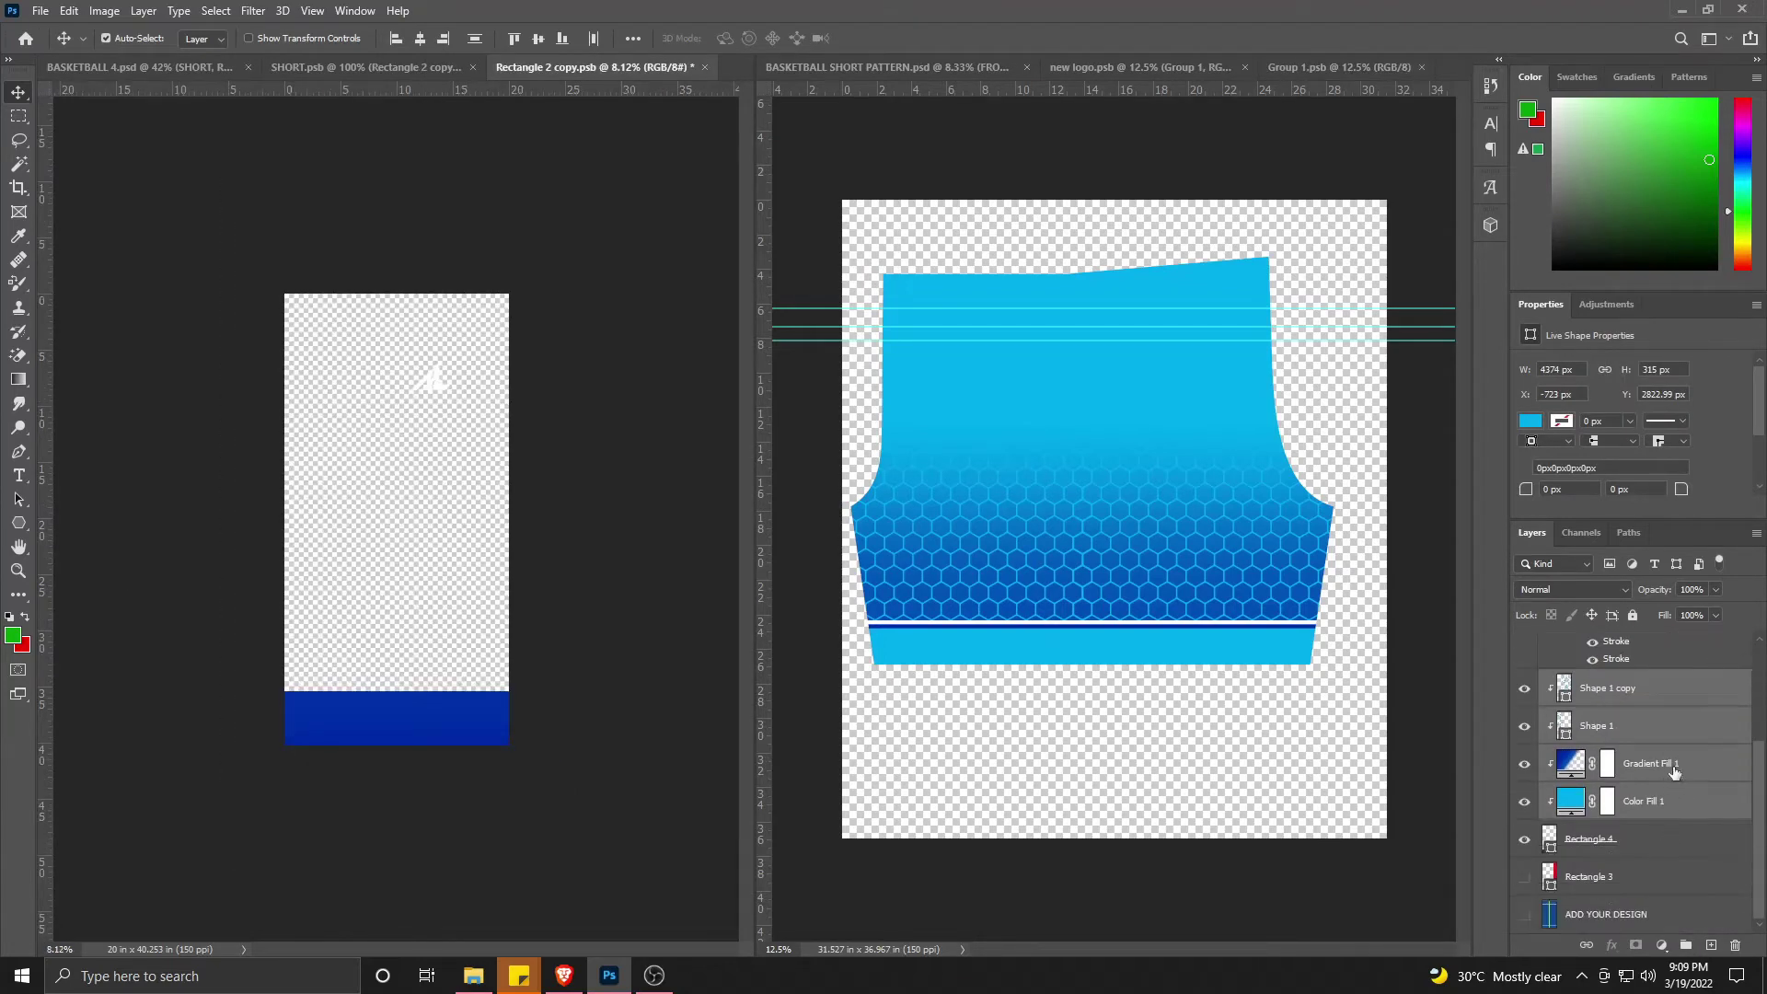
{"action": "right_click", "coordinate": [1678, 811]}
{"action": "left_click", "coordinate": [1598, 386]}
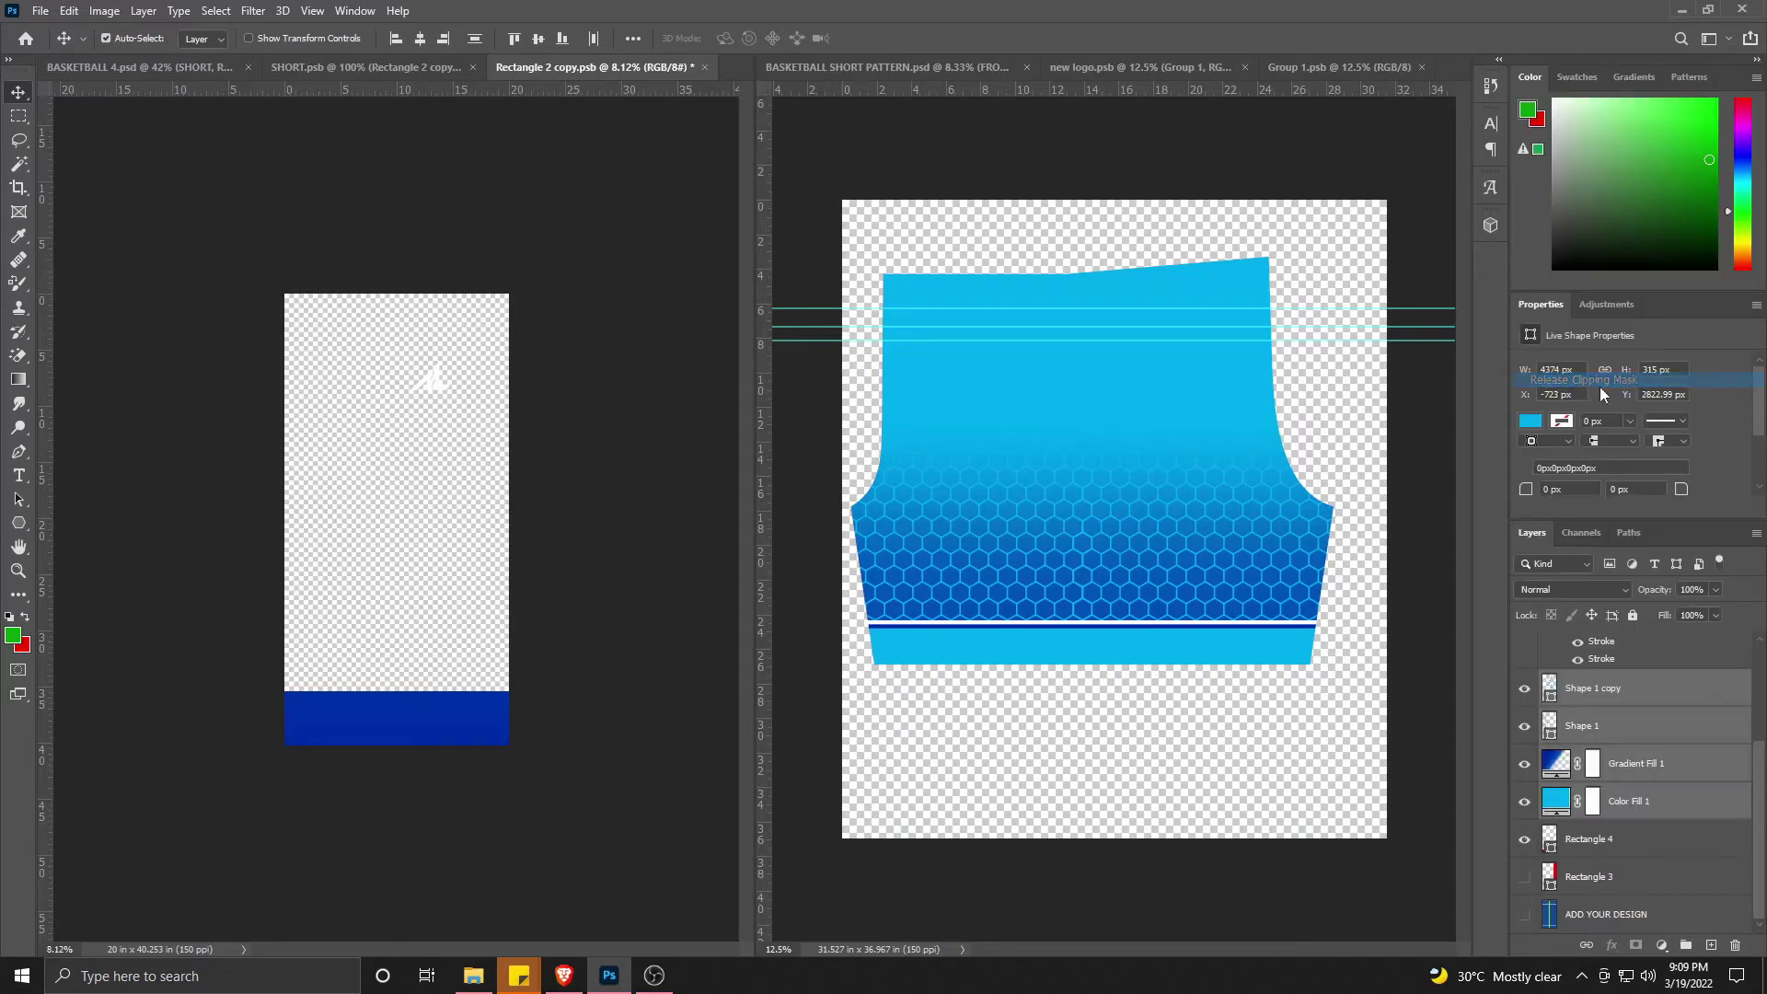
{"action": "key", "text": "ctrl+t"}
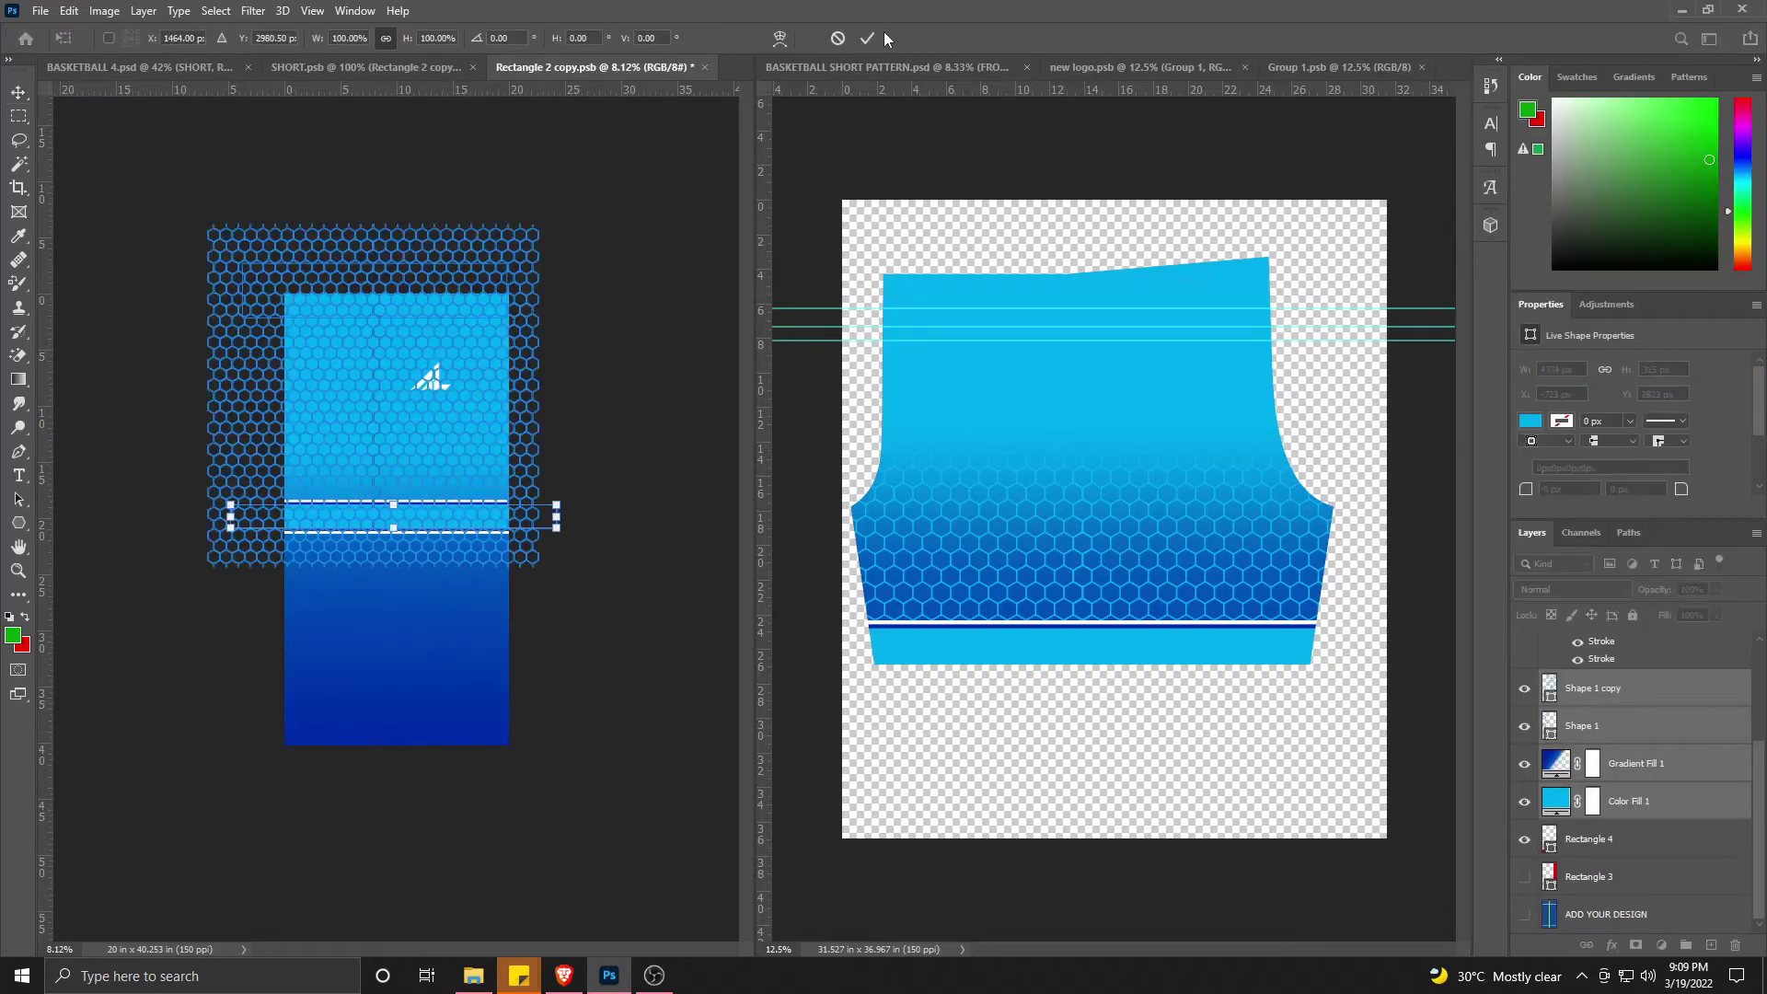
{"action": "left_click", "coordinate": [870, 38]}
{"action": "key", "text": "ctrl+g"}
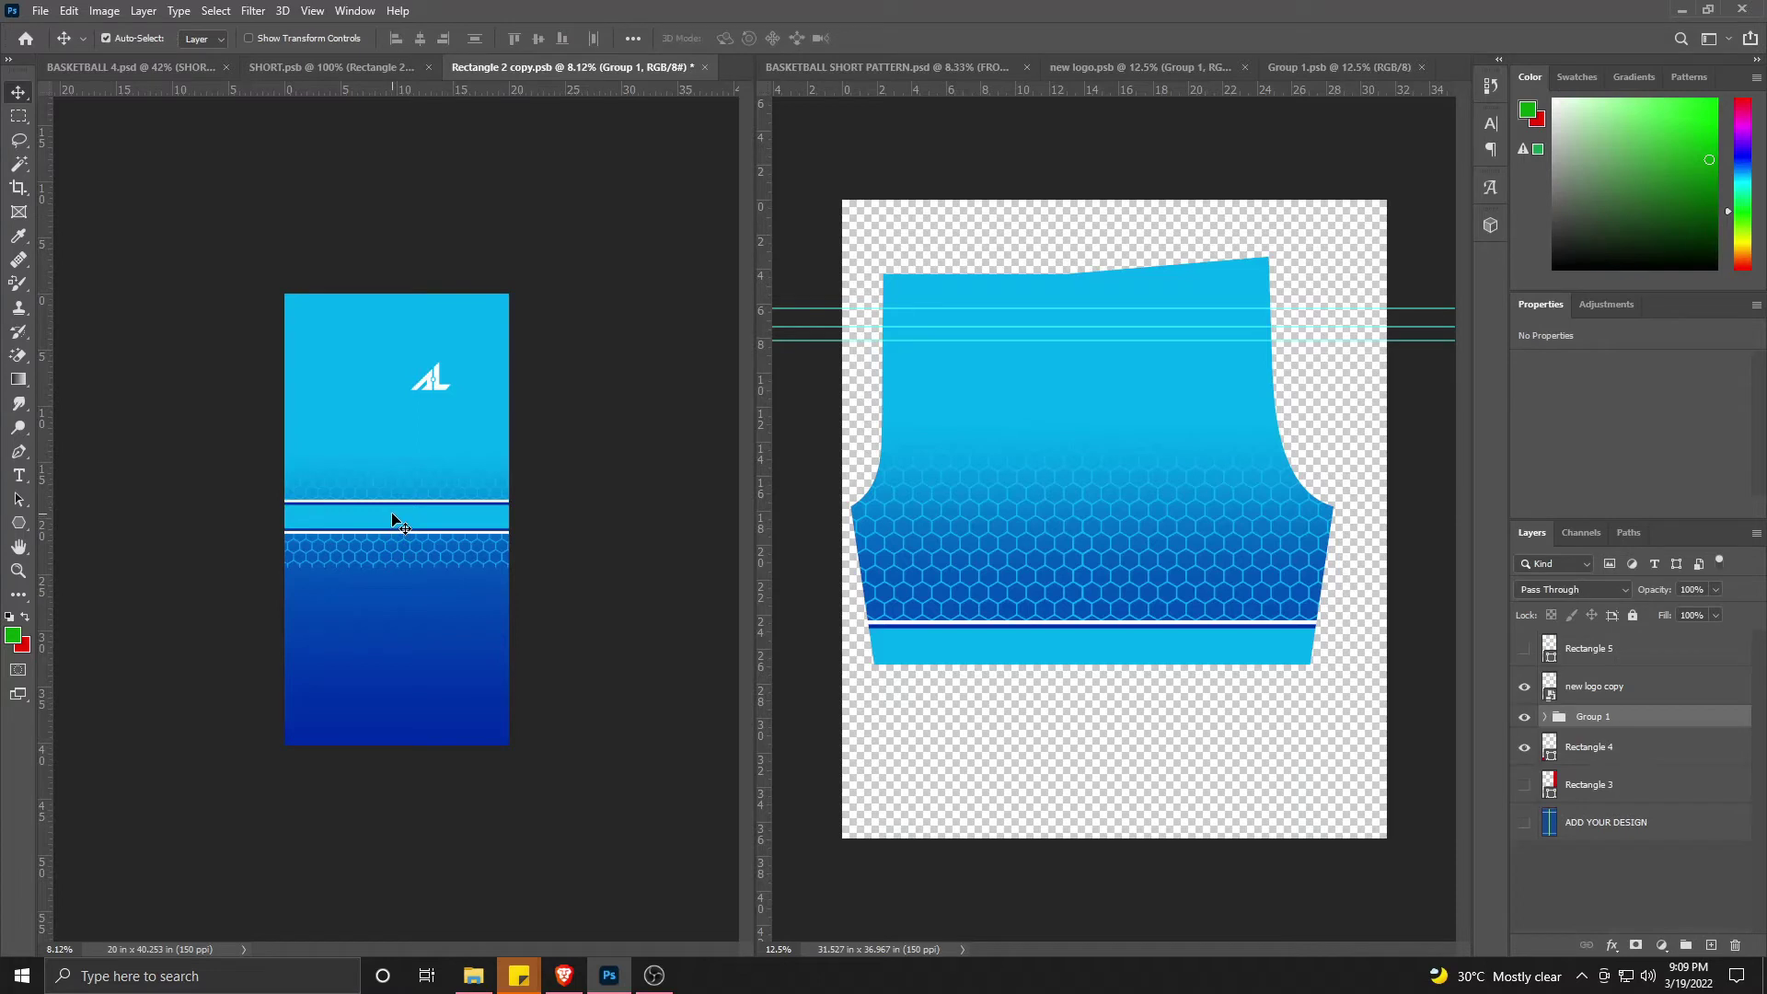
Step: Scale the pattern group to about 148% so it covers the whole panel, and move the hem stripe to the panel's lower edge
{"action": "key", "text": "ctrl+t"}
{"action": "left_click_drag", "start_coordinate": [406, 521], "coordinate": [433, 713]}
{"action": "left_click_drag", "start_coordinate": [393, 398], "coordinate": [403, 232]}
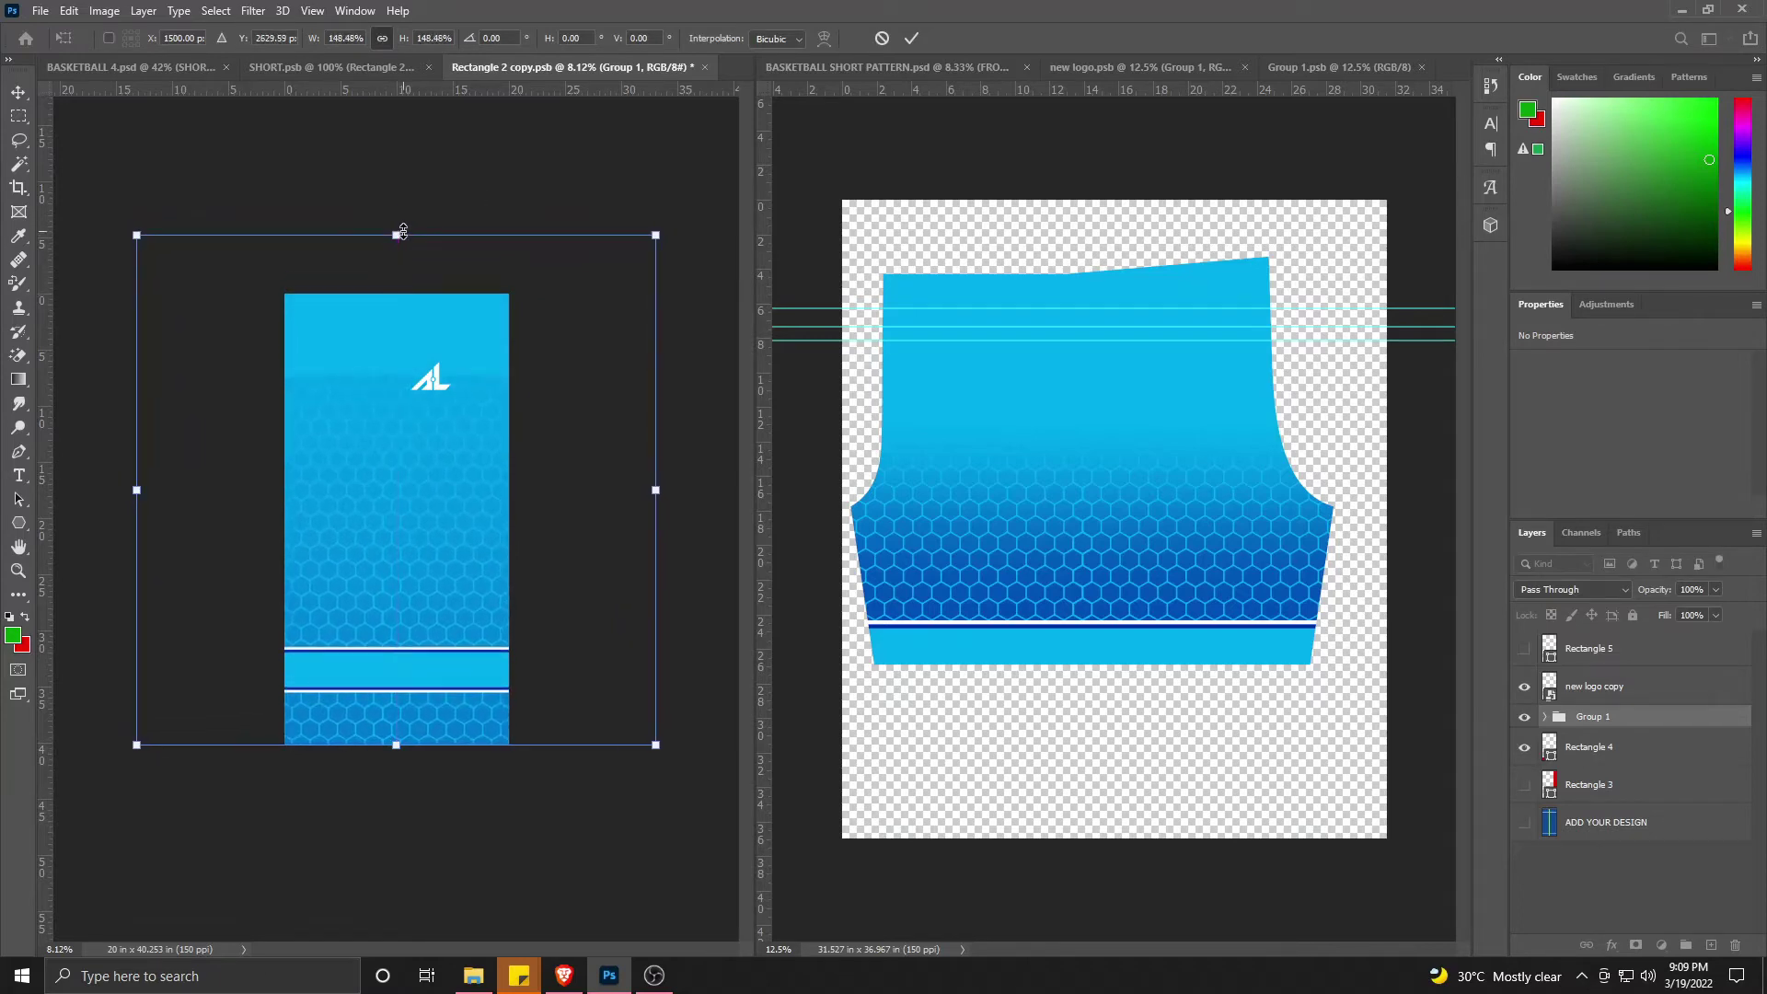
{"action": "key", "text": "Return"}
{"action": "left_click_drag", "start_coordinate": [440, 679], "coordinate": [442, 736]}
Step: Float Rectangle 2 copy.psb in its own window clear of the shorts, and save it to update the short preview
{"action": "left_click_drag", "start_coordinate": [552, 67], "coordinate": [661, 173]}
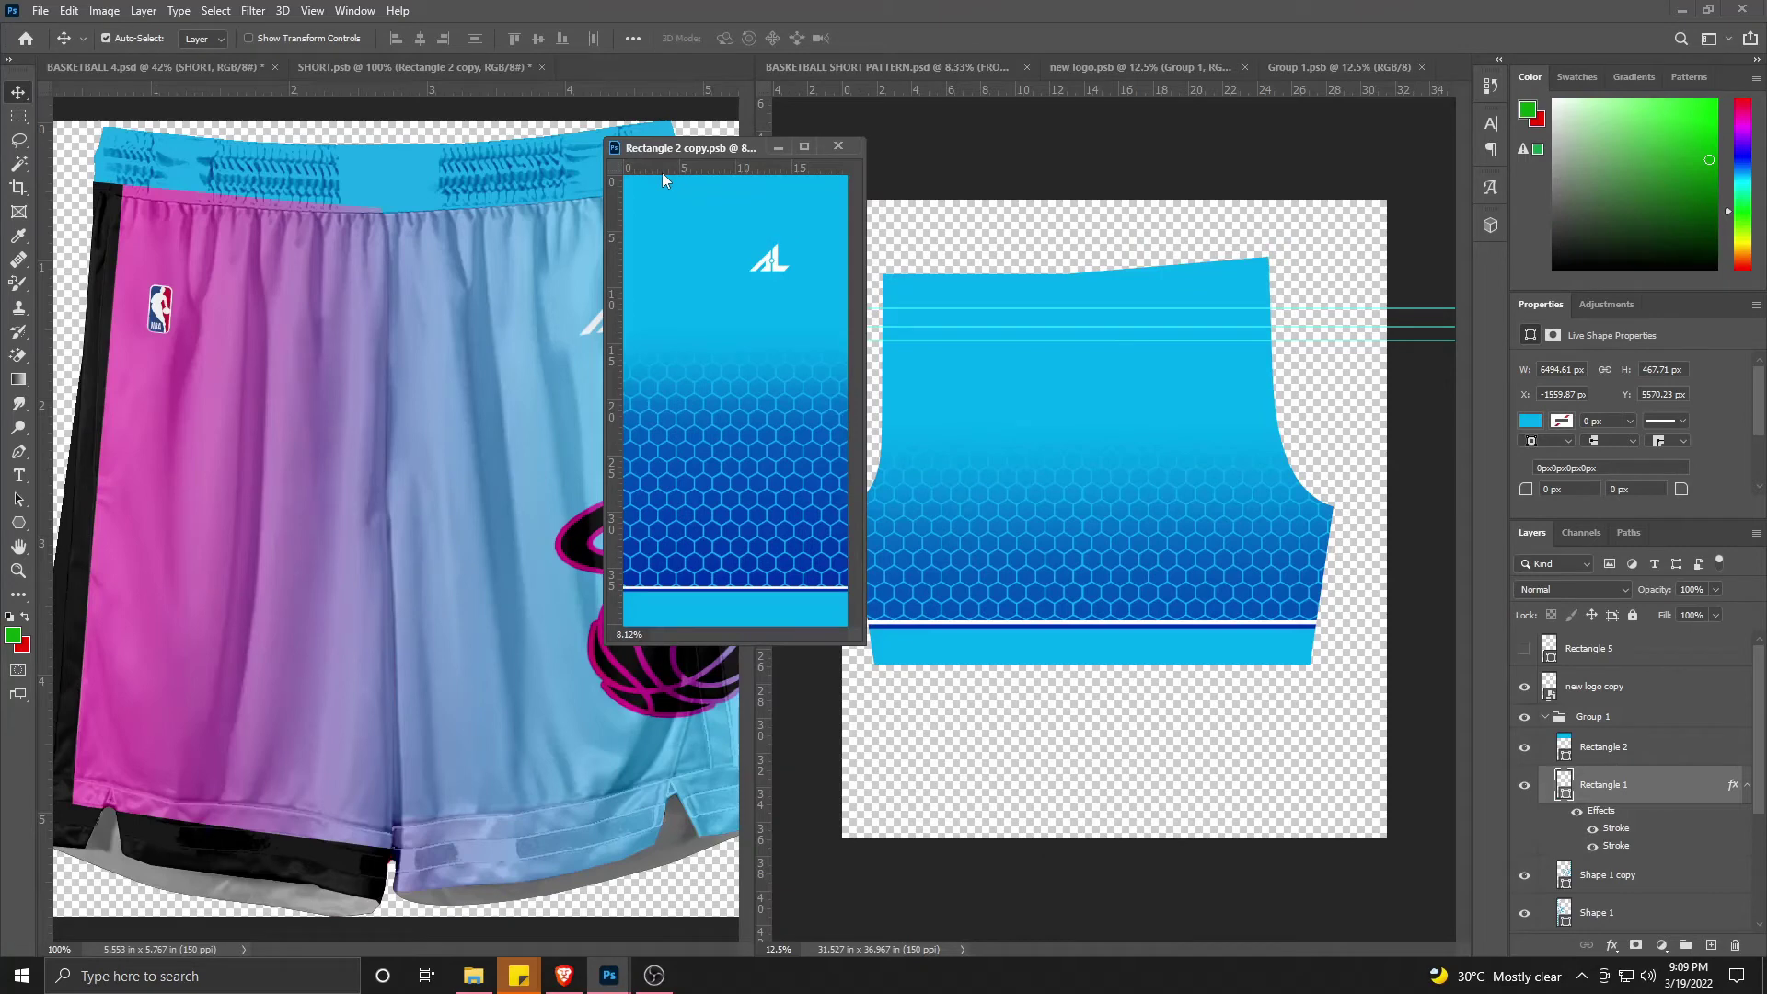
{"action": "key", "text": "ctrl+s"}
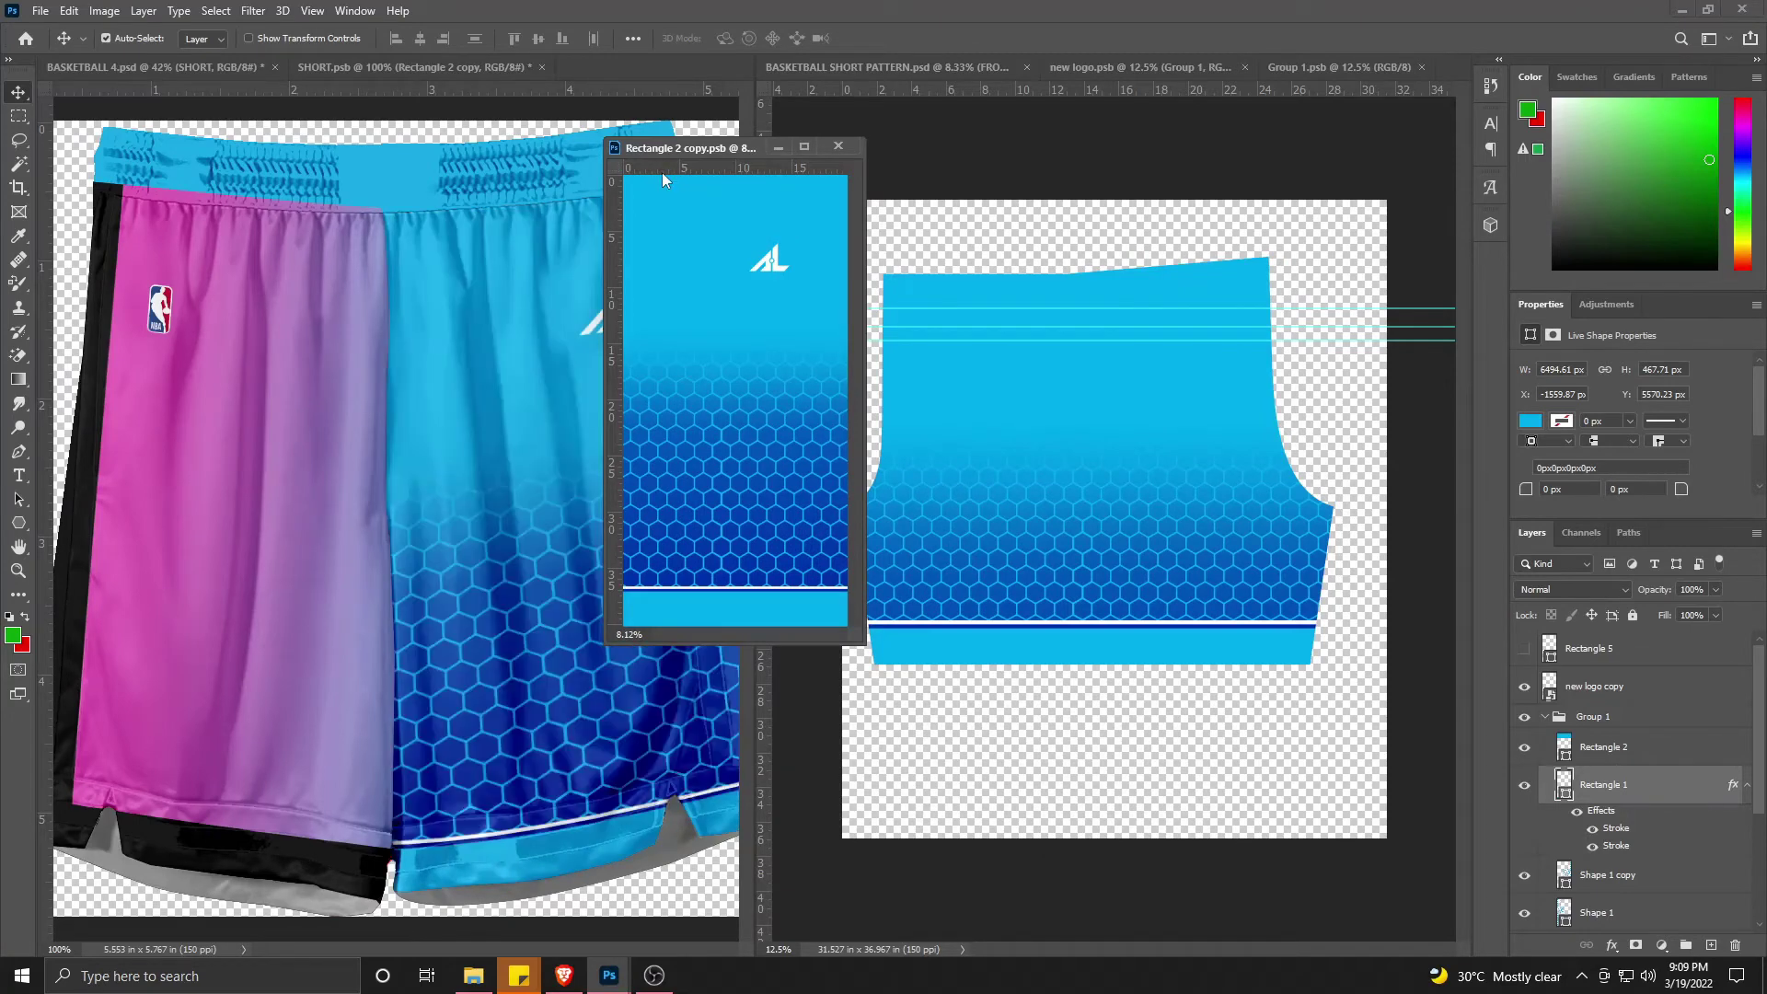
{"action": "left_click_drag", "start_coordinate": [660, 157], "coordinate": [865, 173]}
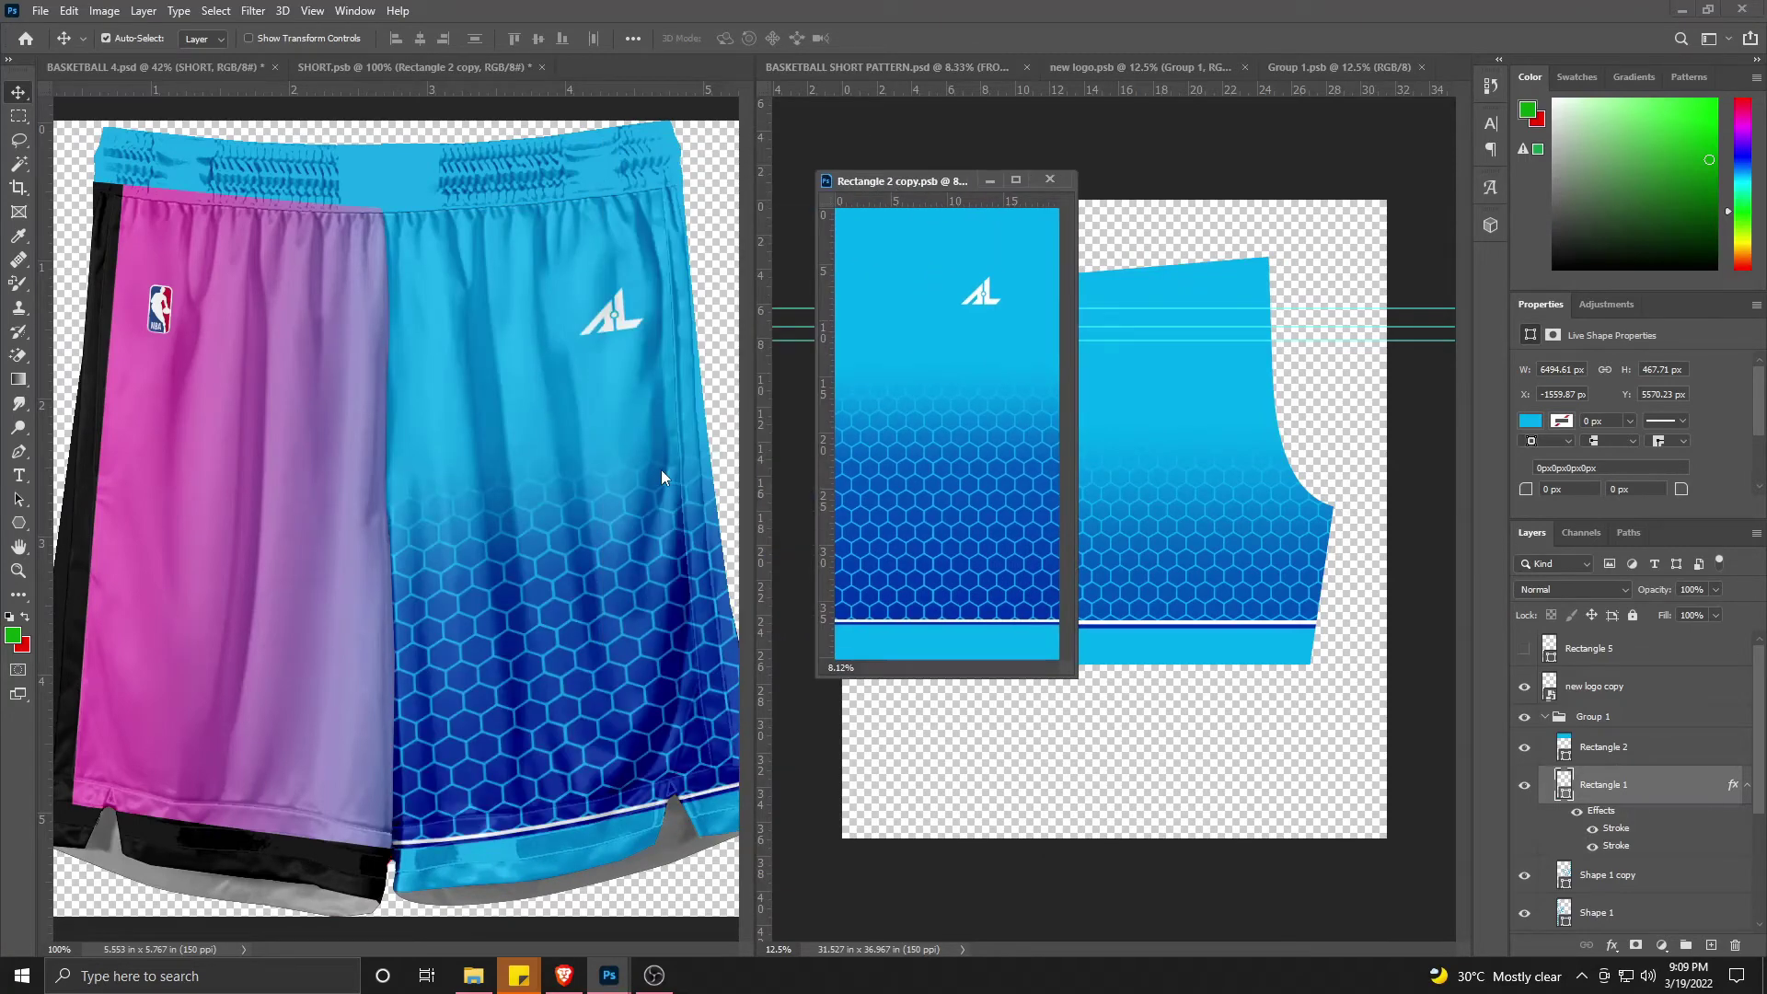
{"action": "scroll", "coordinate": [944, 494], "scroll_direction": "down", "scroll_amount": 2}
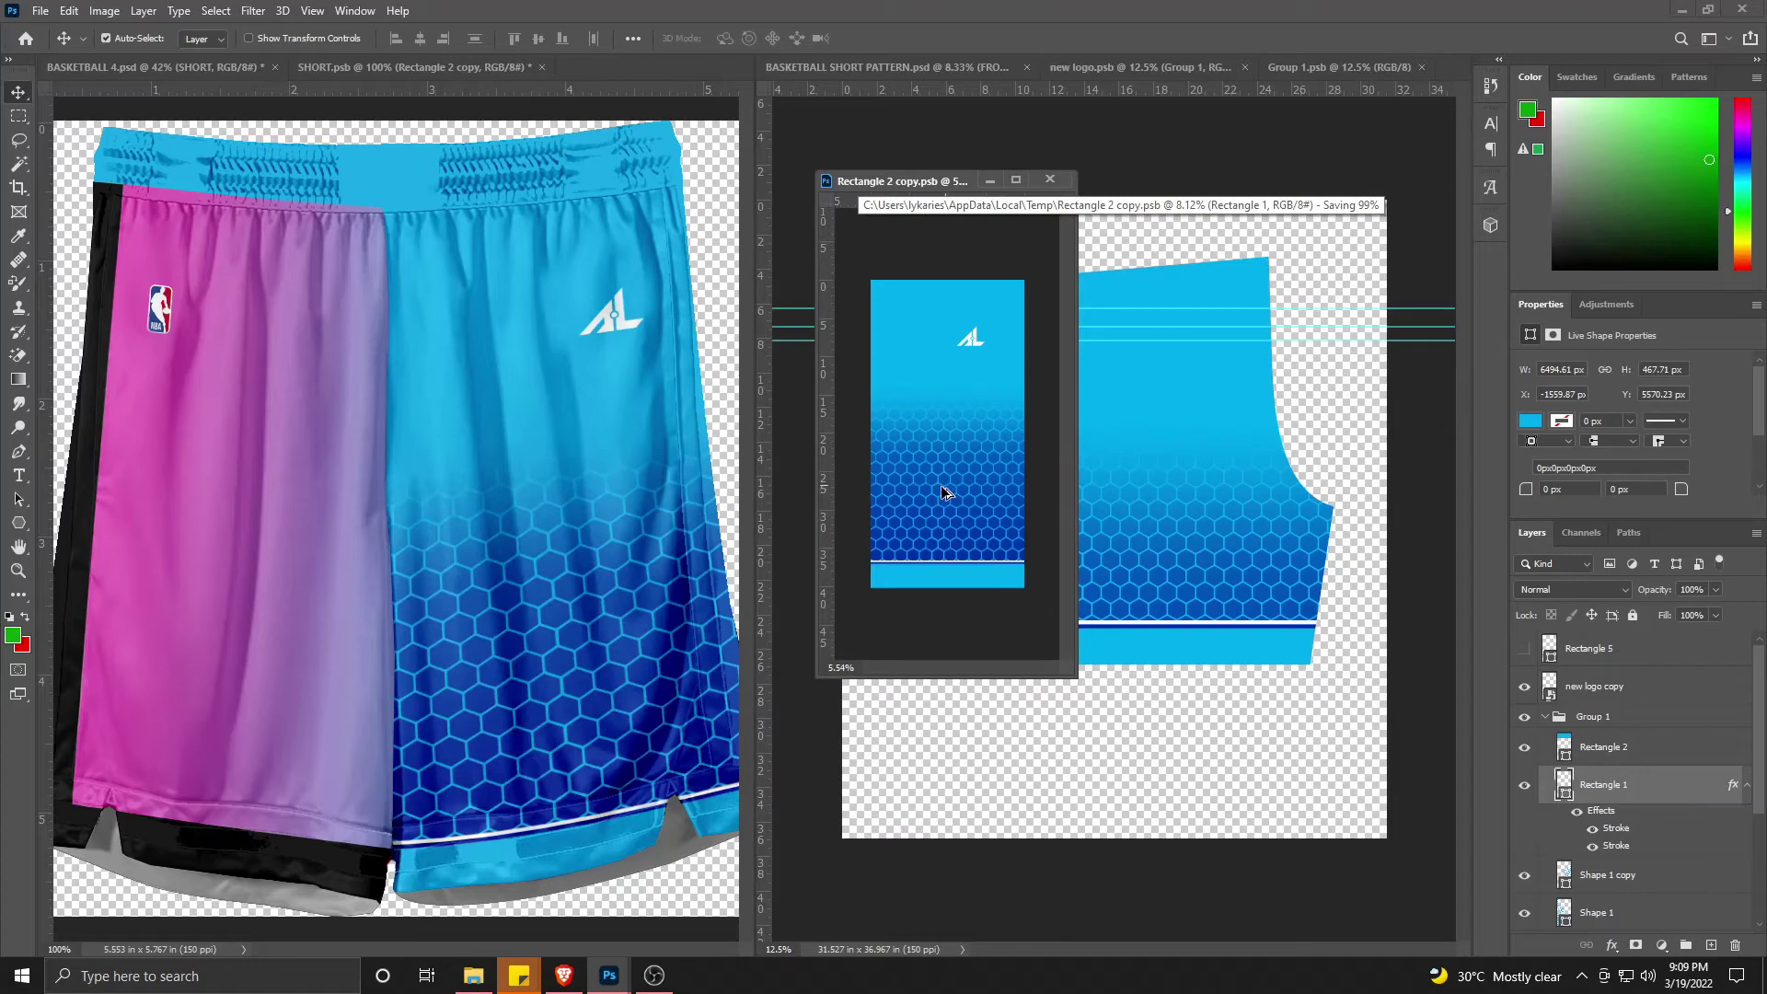
Step: Open the fill settings of the Gradient Fill 1 layer in Rectangle 2 copy.psb
{"action": "left_click", "coordinate": [964, 392]}
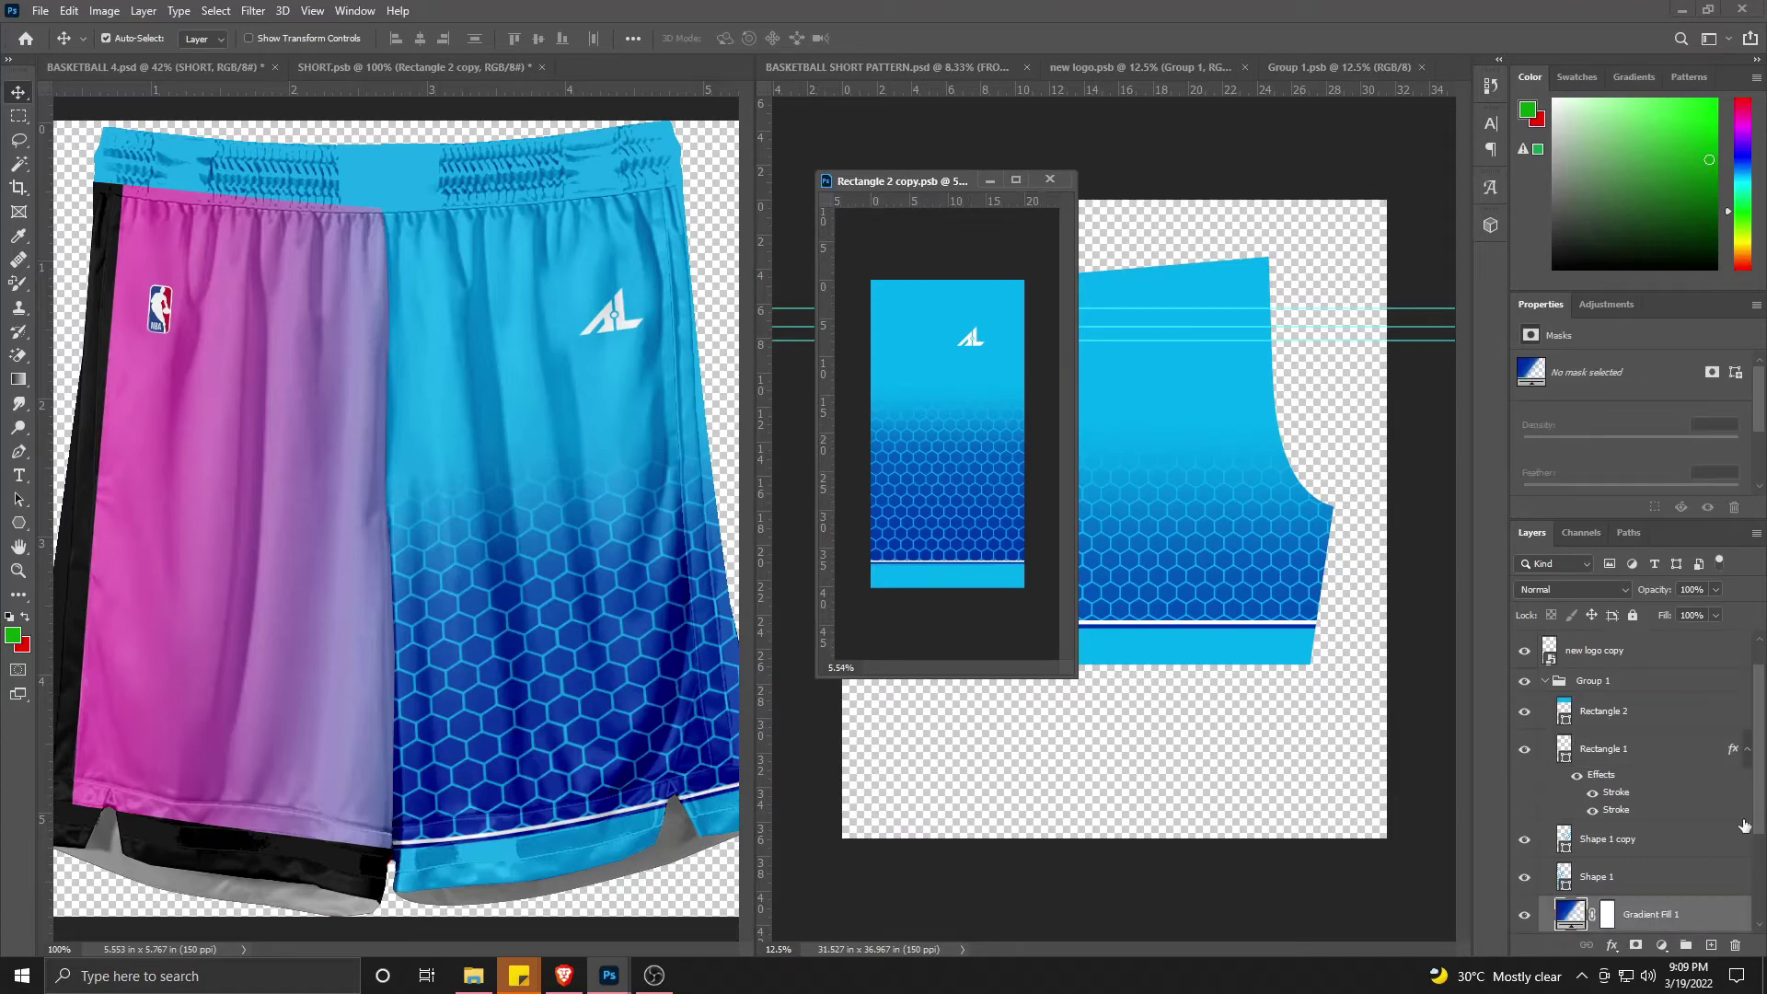
{"action": "scroll", "coordinate": [1567, 865], "scroll_direction": "down", "scroll_amount": 2}
{"action": "double_click", "coordinate": [1572, 800]}
{"action": "left_click", "coordinate": [873, 262]}
{"action": "left_click_drag", "start_coordinate": [1423, 558], "coordinate": [1490, 563]}
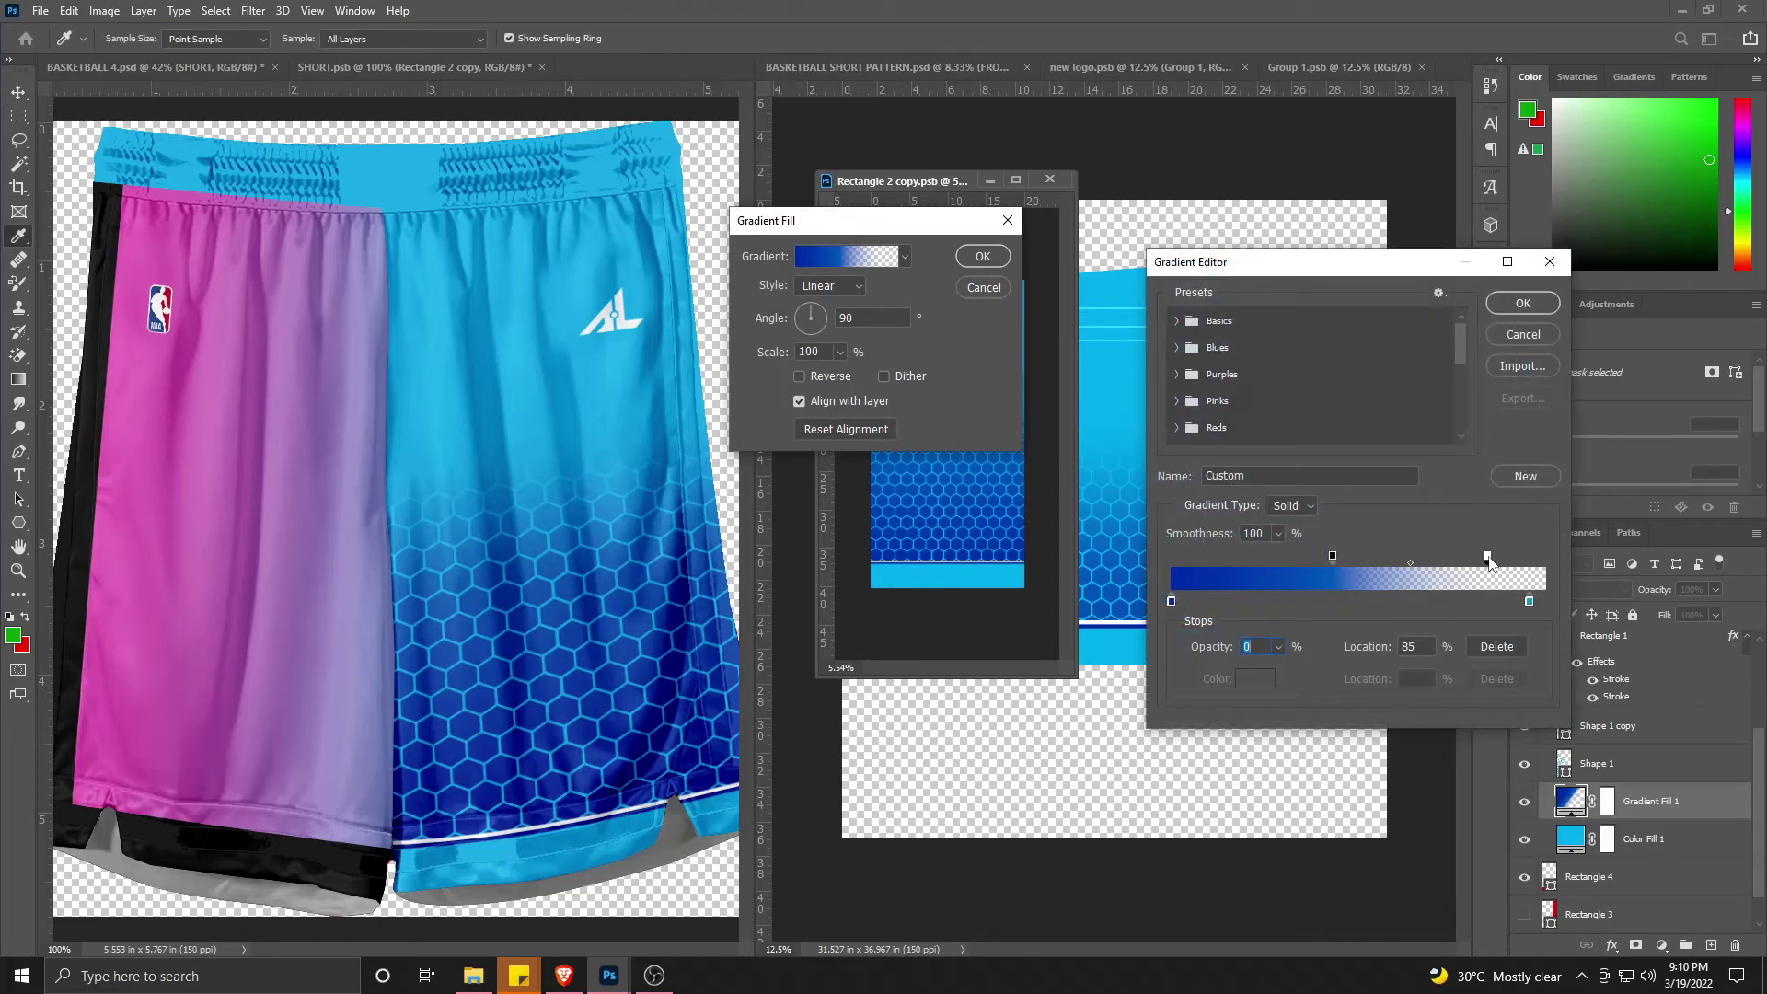
{"action": "left_click_drag", "start_coordinate": [1334, 559], "coordinate": [1367, 559]}
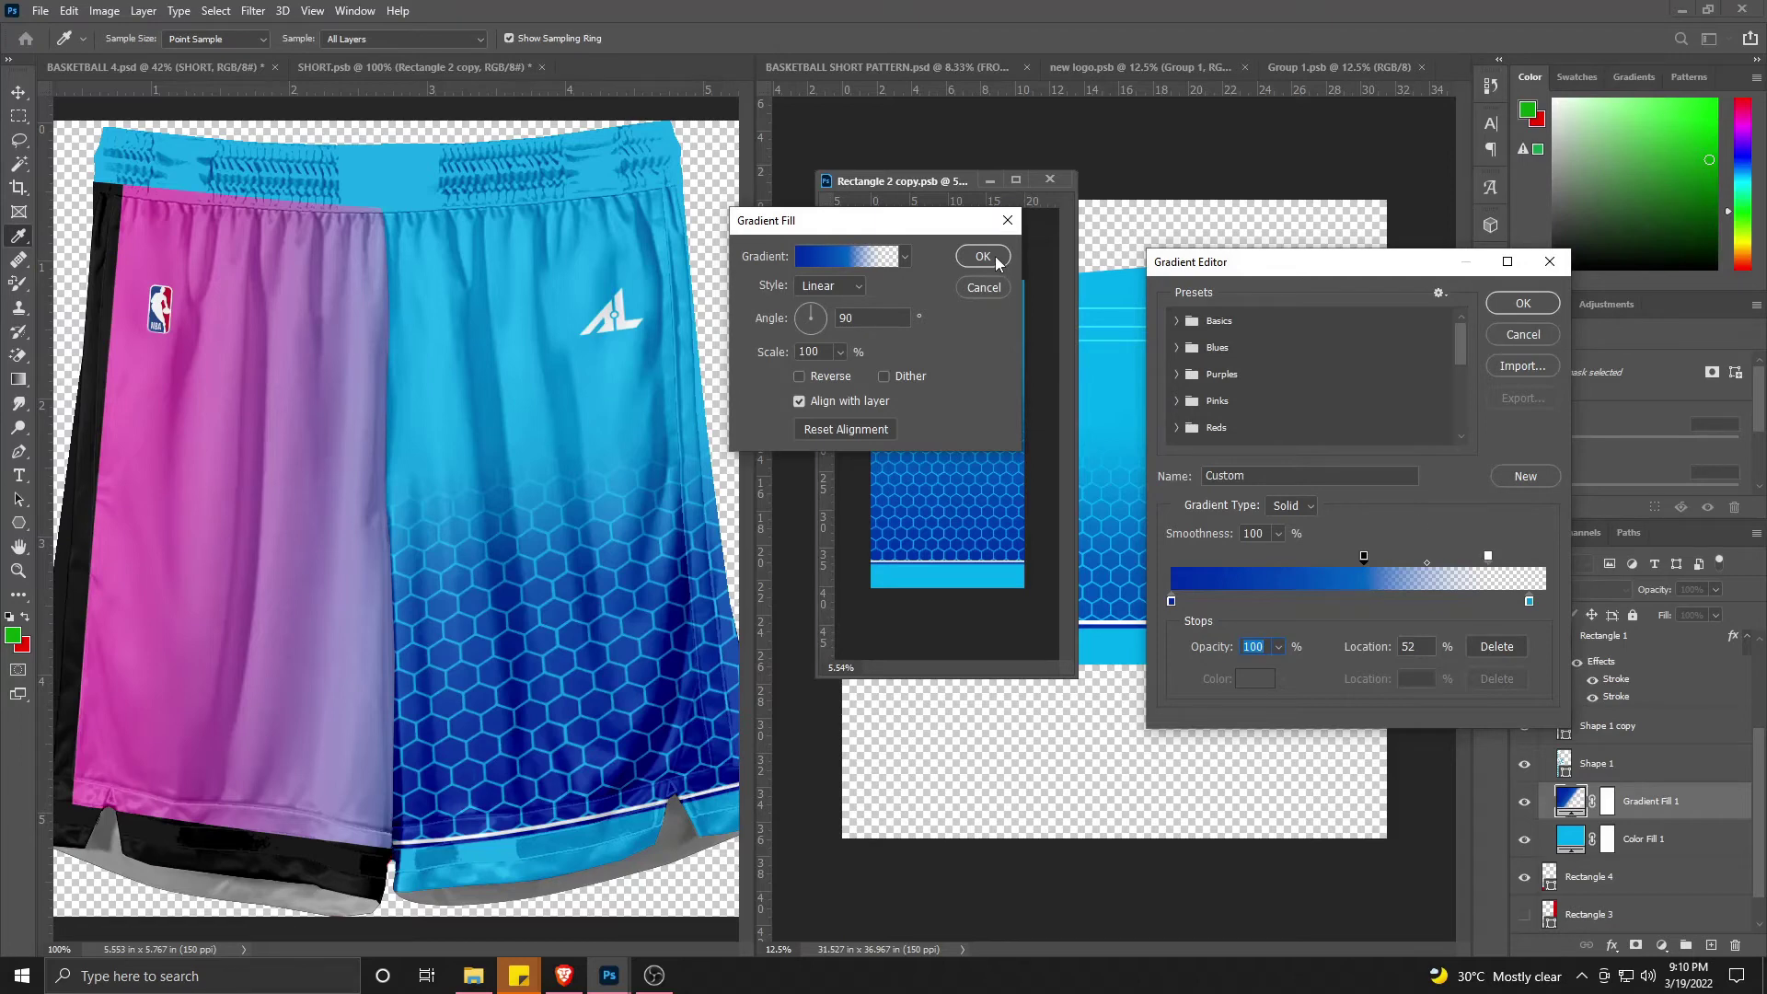
{"action": "left_click", "coordinate": [1511, 335]}
Step: Shorten the blue fade by moving the gradient's 100% opacity stop to location 27% and its transparent stop slightly toward the blue end
{"action": "left_click_drag", "start_coordinate": [853, 225], "coordinate": [516, 220]}
{"action": "left_click", "coordinate": [521, 258]}
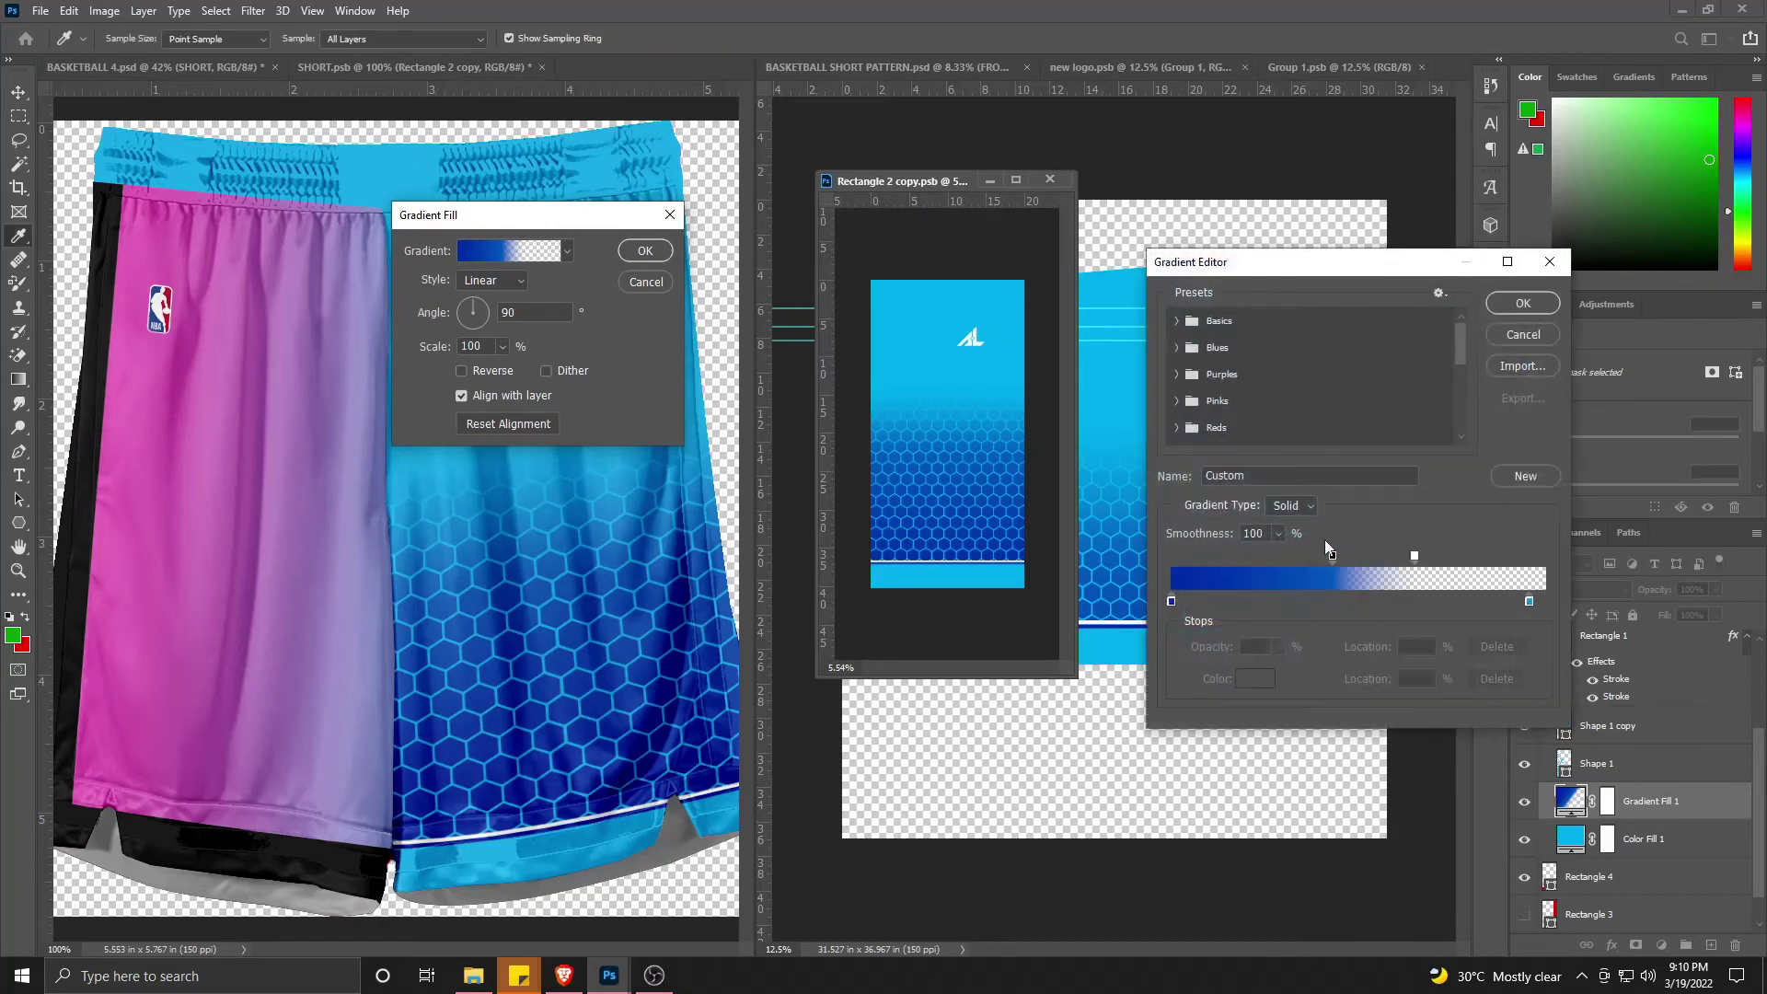
{"action": "left_click_drag", "start_coordinate": [1335, 560], "coordinate": [1298, 559]}
{"action": "left_click_drag", "start_coordinate": [1414, 560], "coordinate": [1273, 560]}
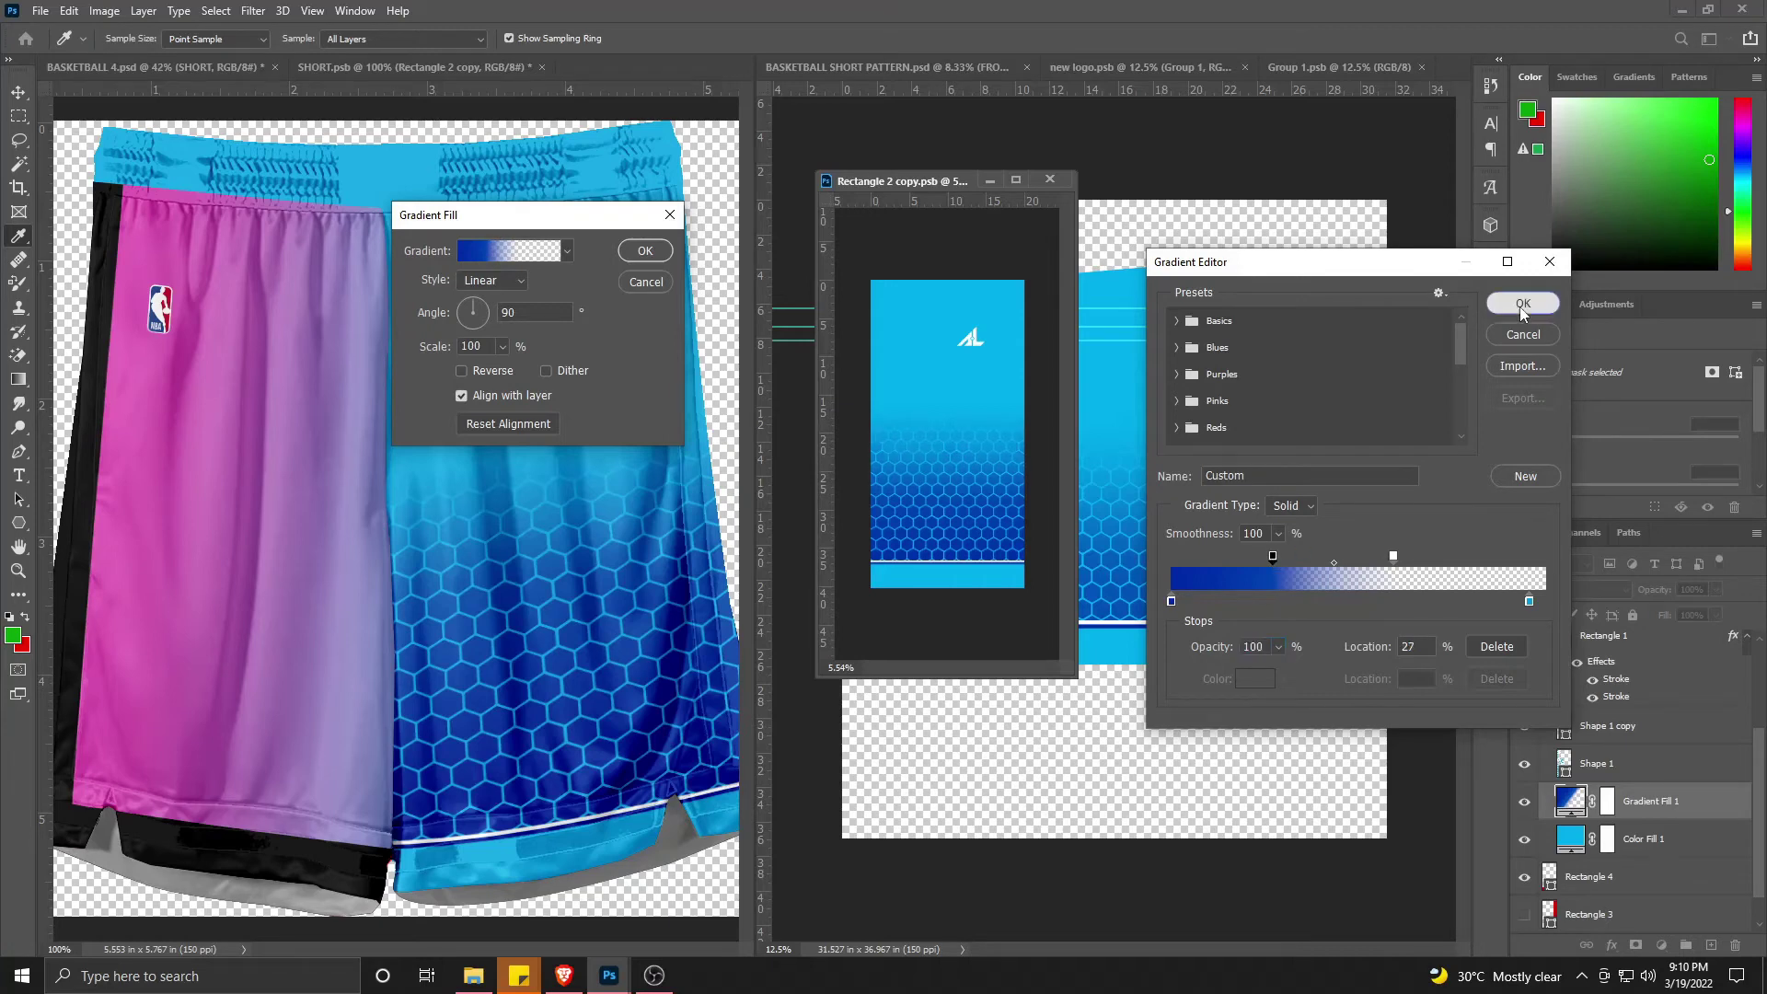
{"action": "left_click", "coordinate": [1520, 307]}
{"action": "left_click", "coordinate": [645, 250]}
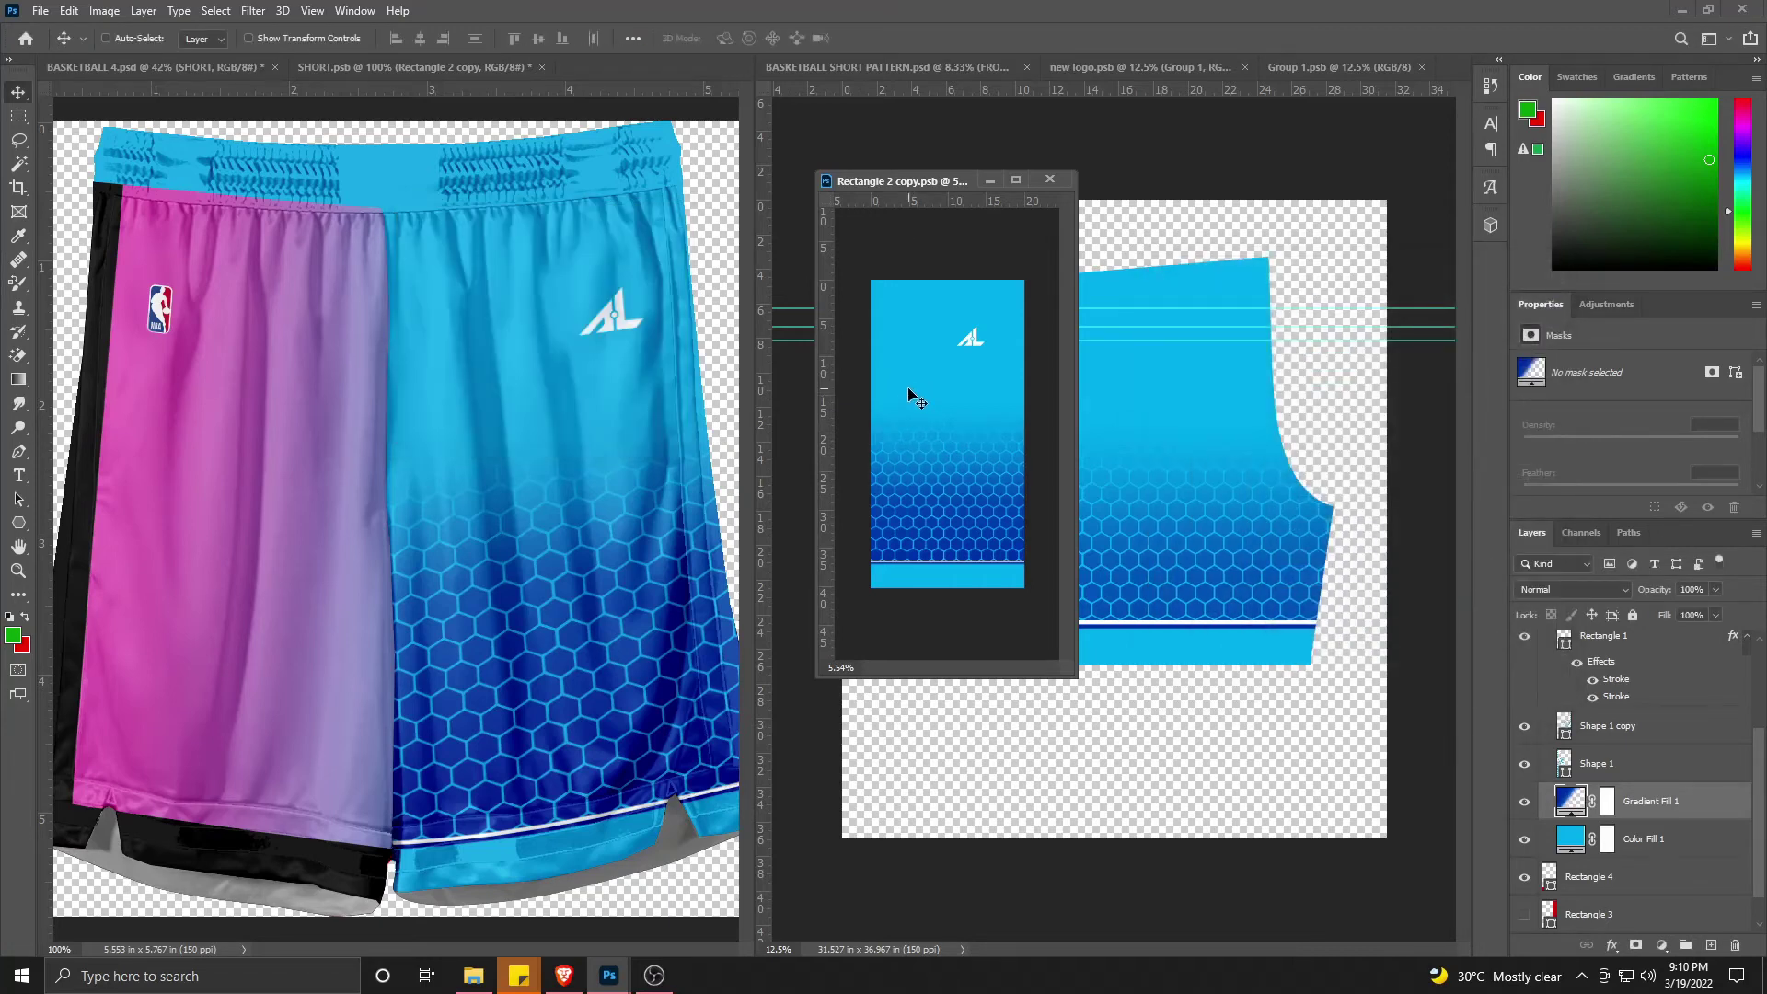
Step: Move the Rectangle 2 copy.psb window aside and close the pattern's Group 1.psb
{"action": "left_click", "coordinate": [1229, 499], "text": "ctrl"}
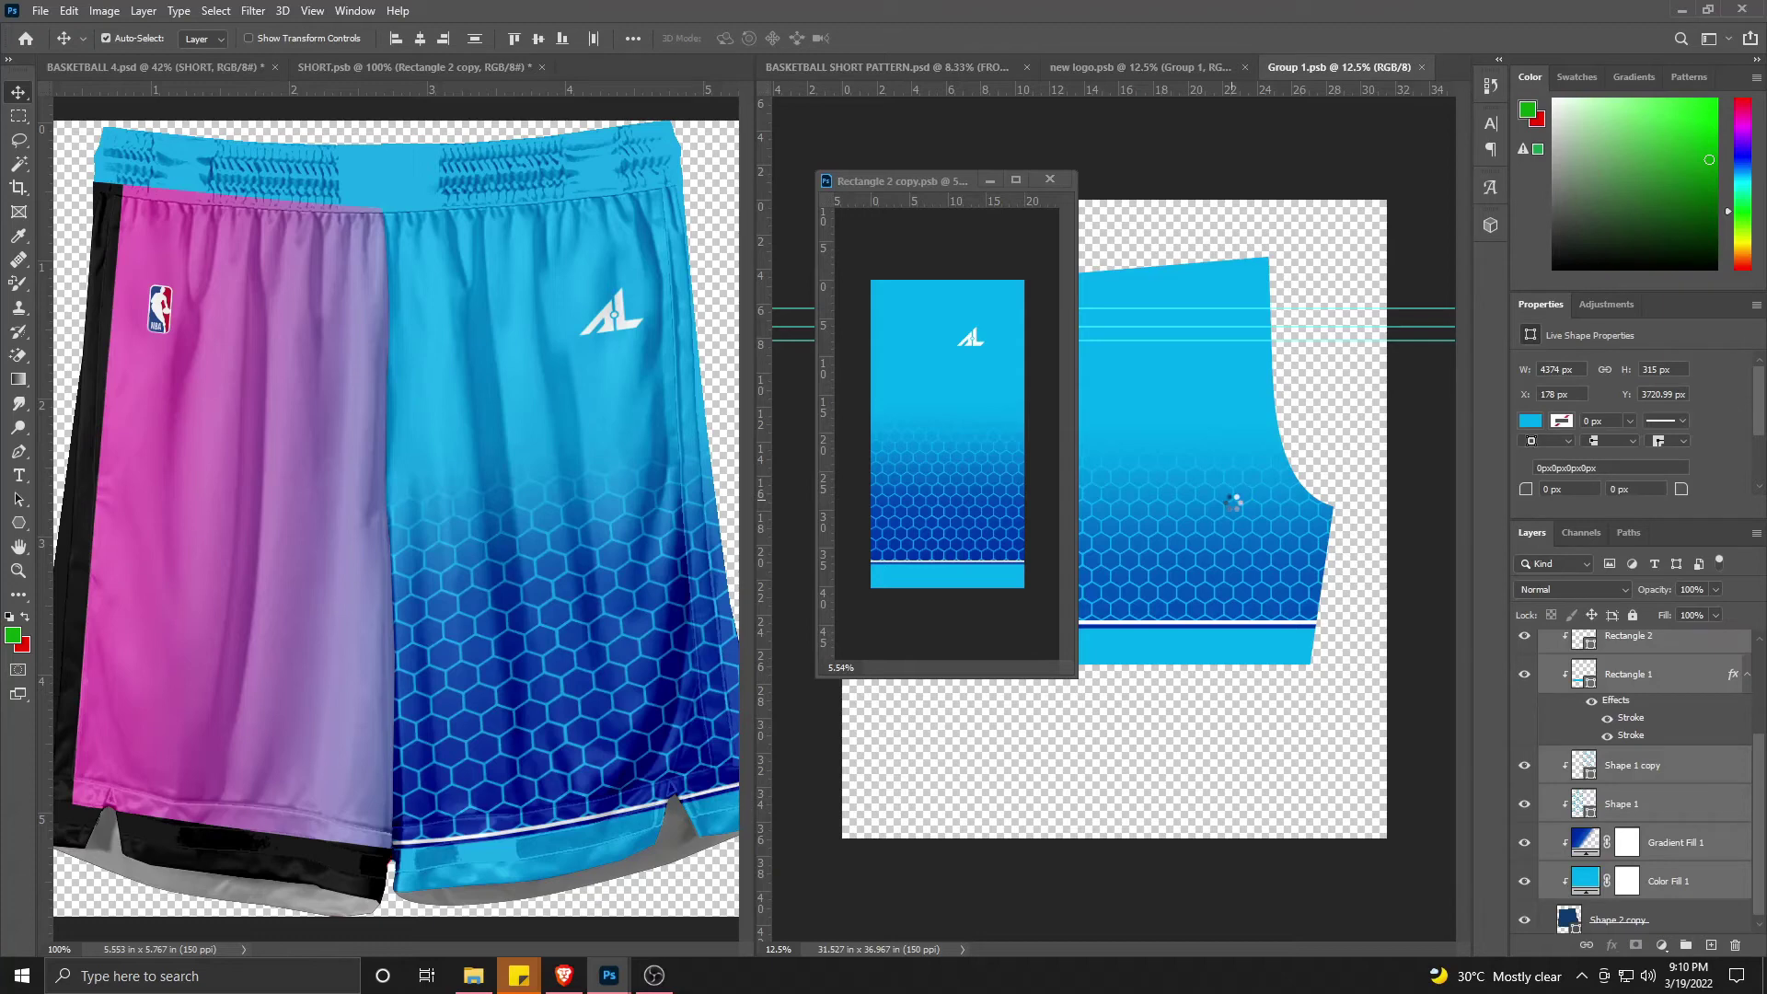
{"action": "left_click_drag", "start_coordinate": [891, 179], "coordinate": [694, 169]}
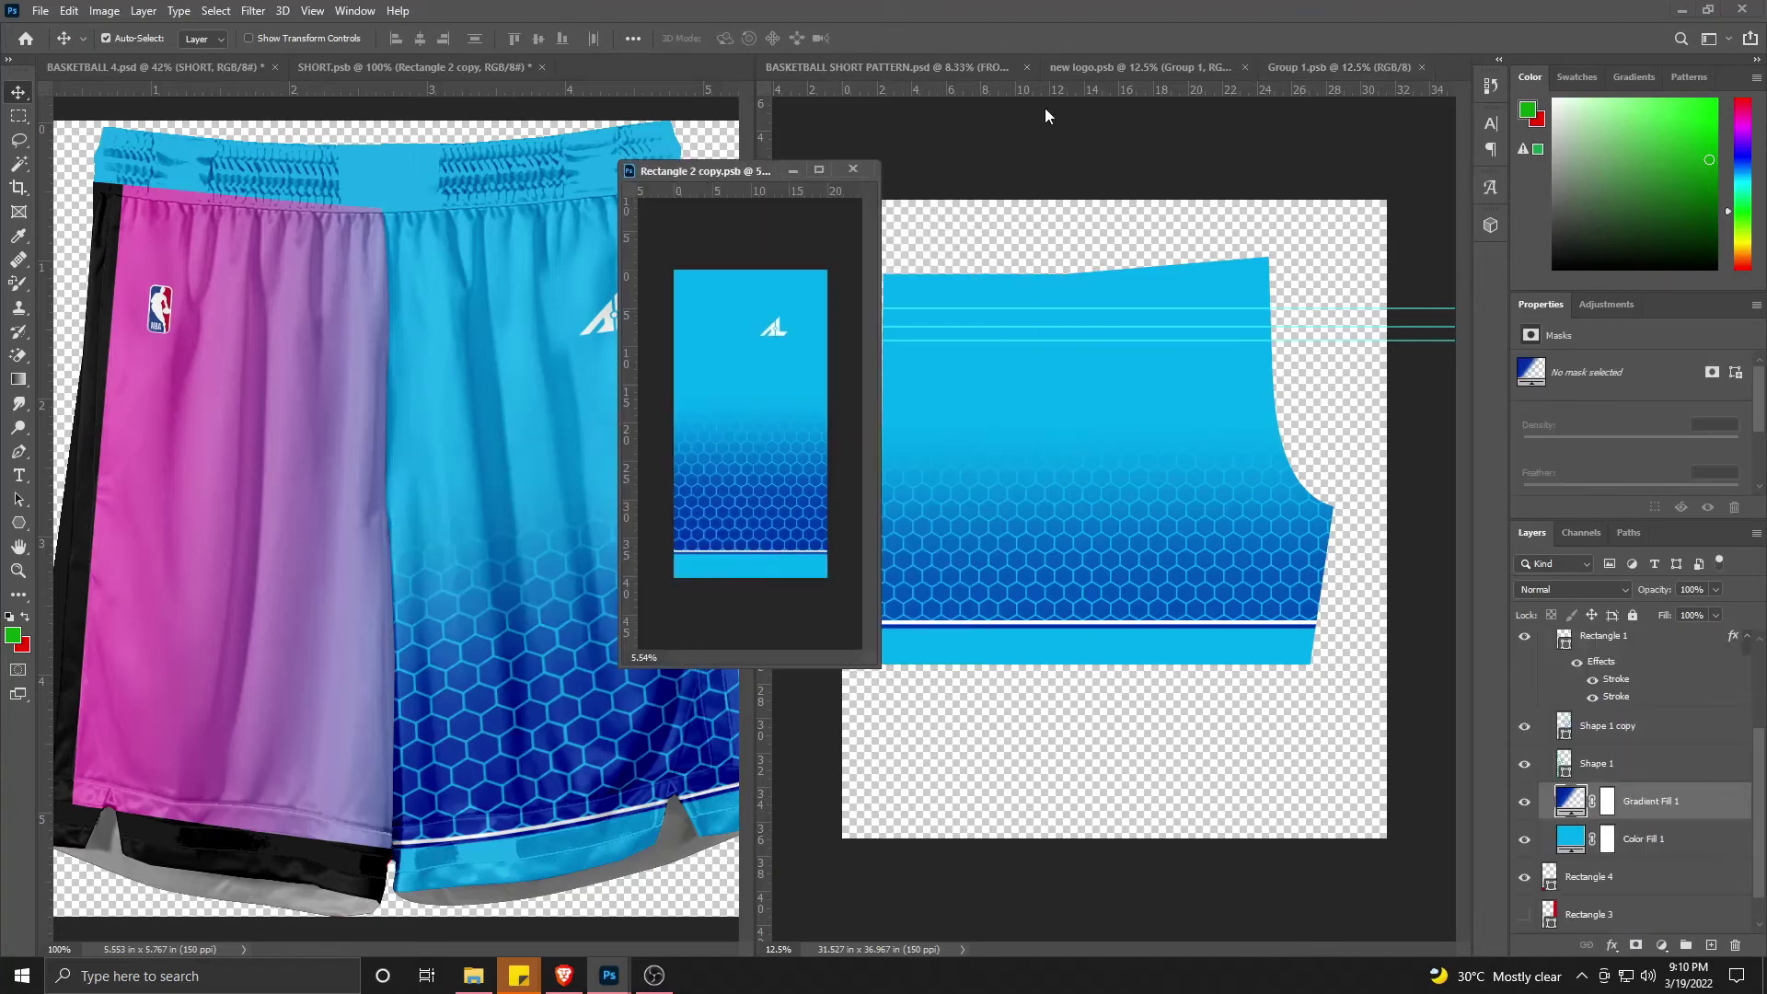
{"action": "left_click", "coordinate": [1231, 455]}
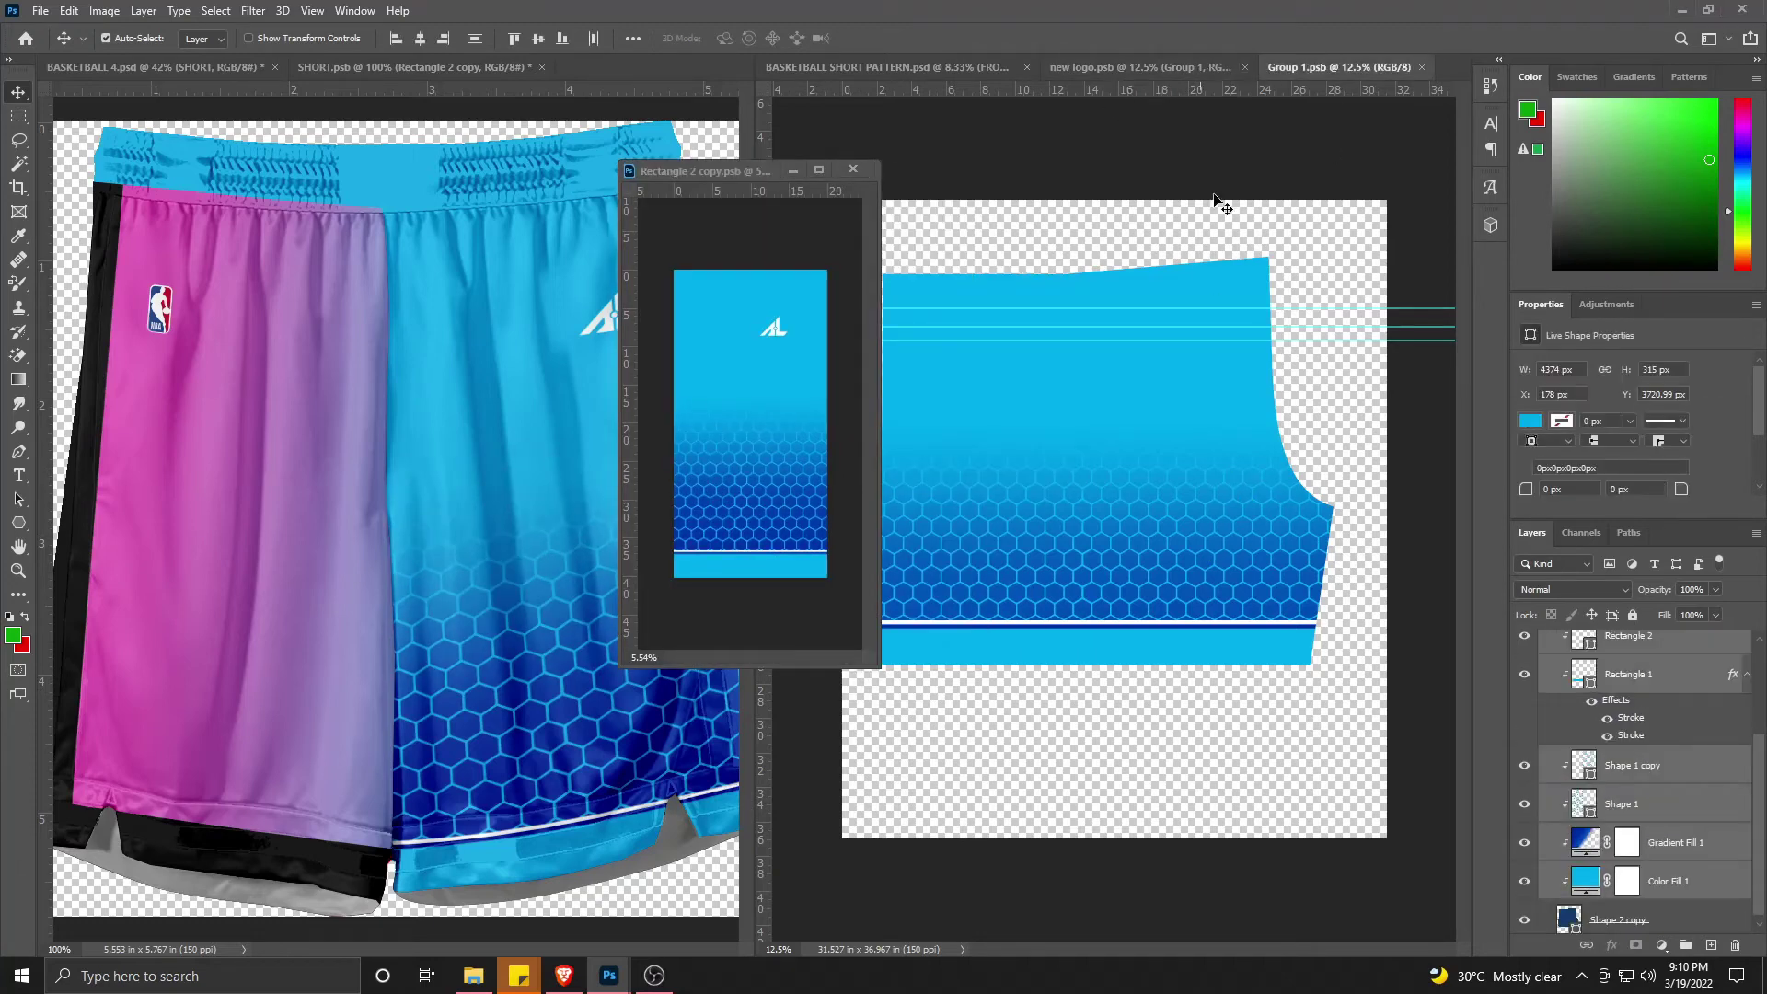
{"action": "left_click", "coordinate": [1422, 67]}
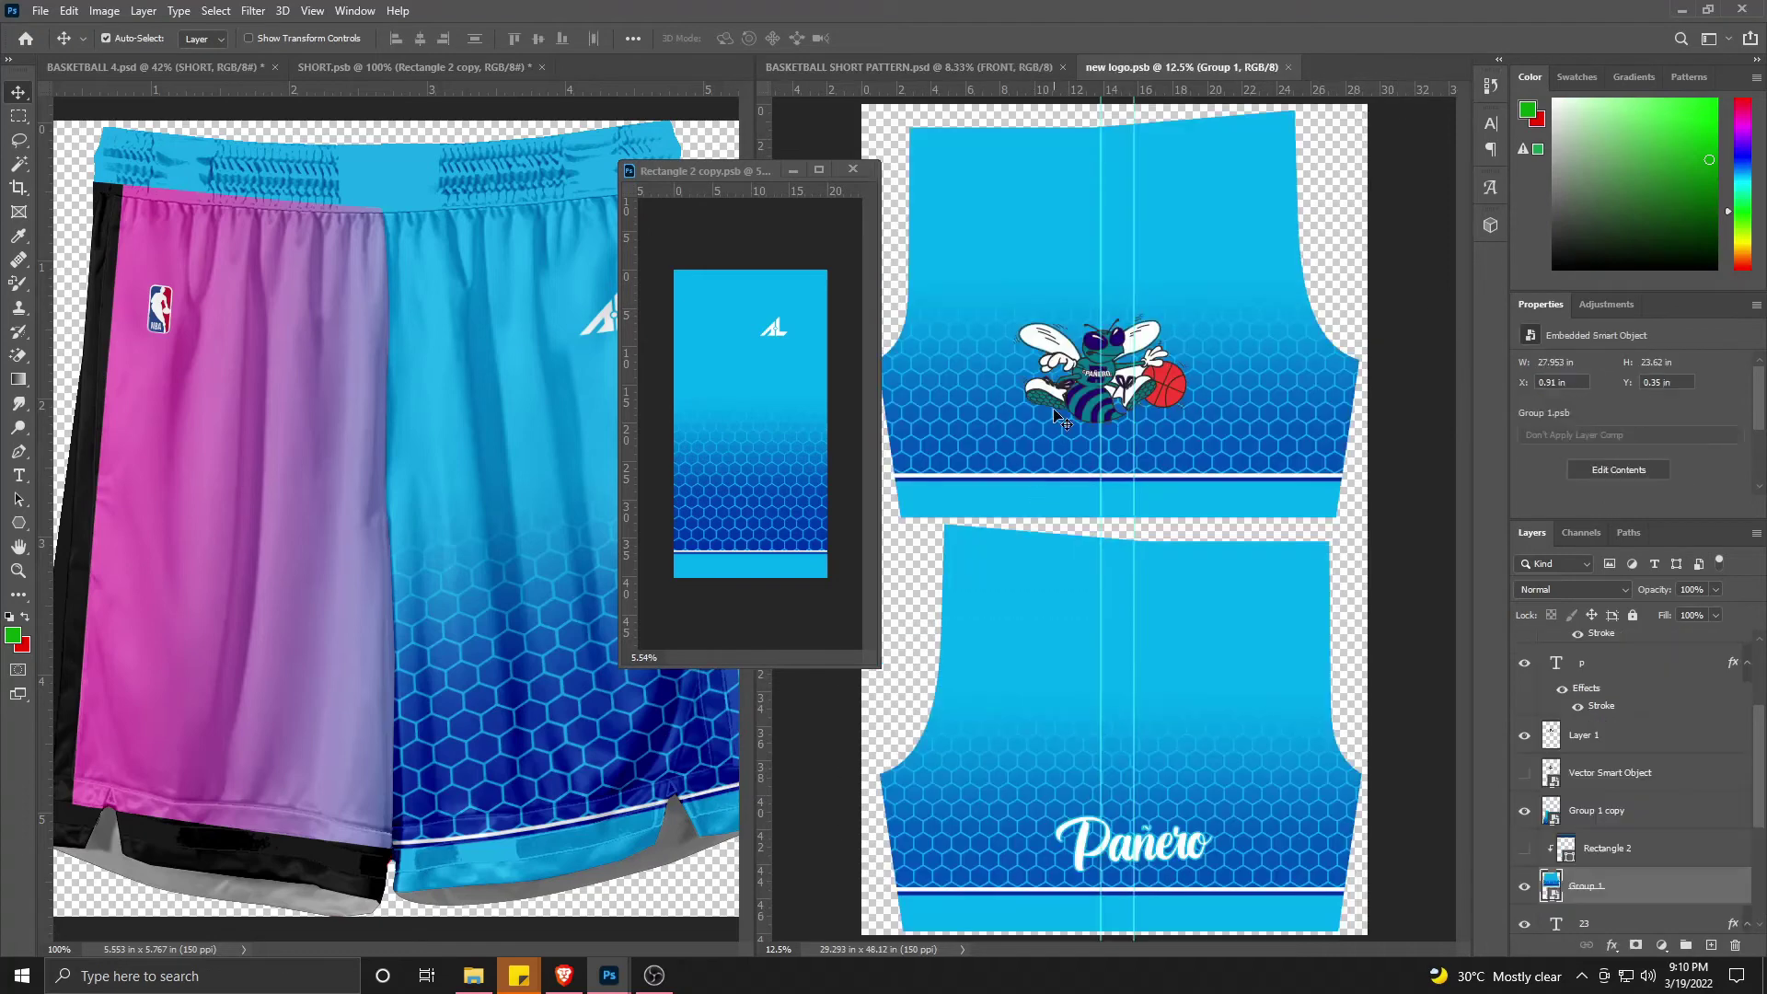
Step: Copy the mascot logo into Rectangle 2 copy.psb above the new logo copy layer, and enlarge it to about 14.2 by 9 in
{"action": "left_click", "coordinate": [1558, 727]}
{"action": "left_click_drag", "start_coordinate": [1558, 727], "coordinate": [704, 502]}
{"action": "left_click_drag", "start_coordinate": [1670, 810], "coordinate": [1620, 658]}
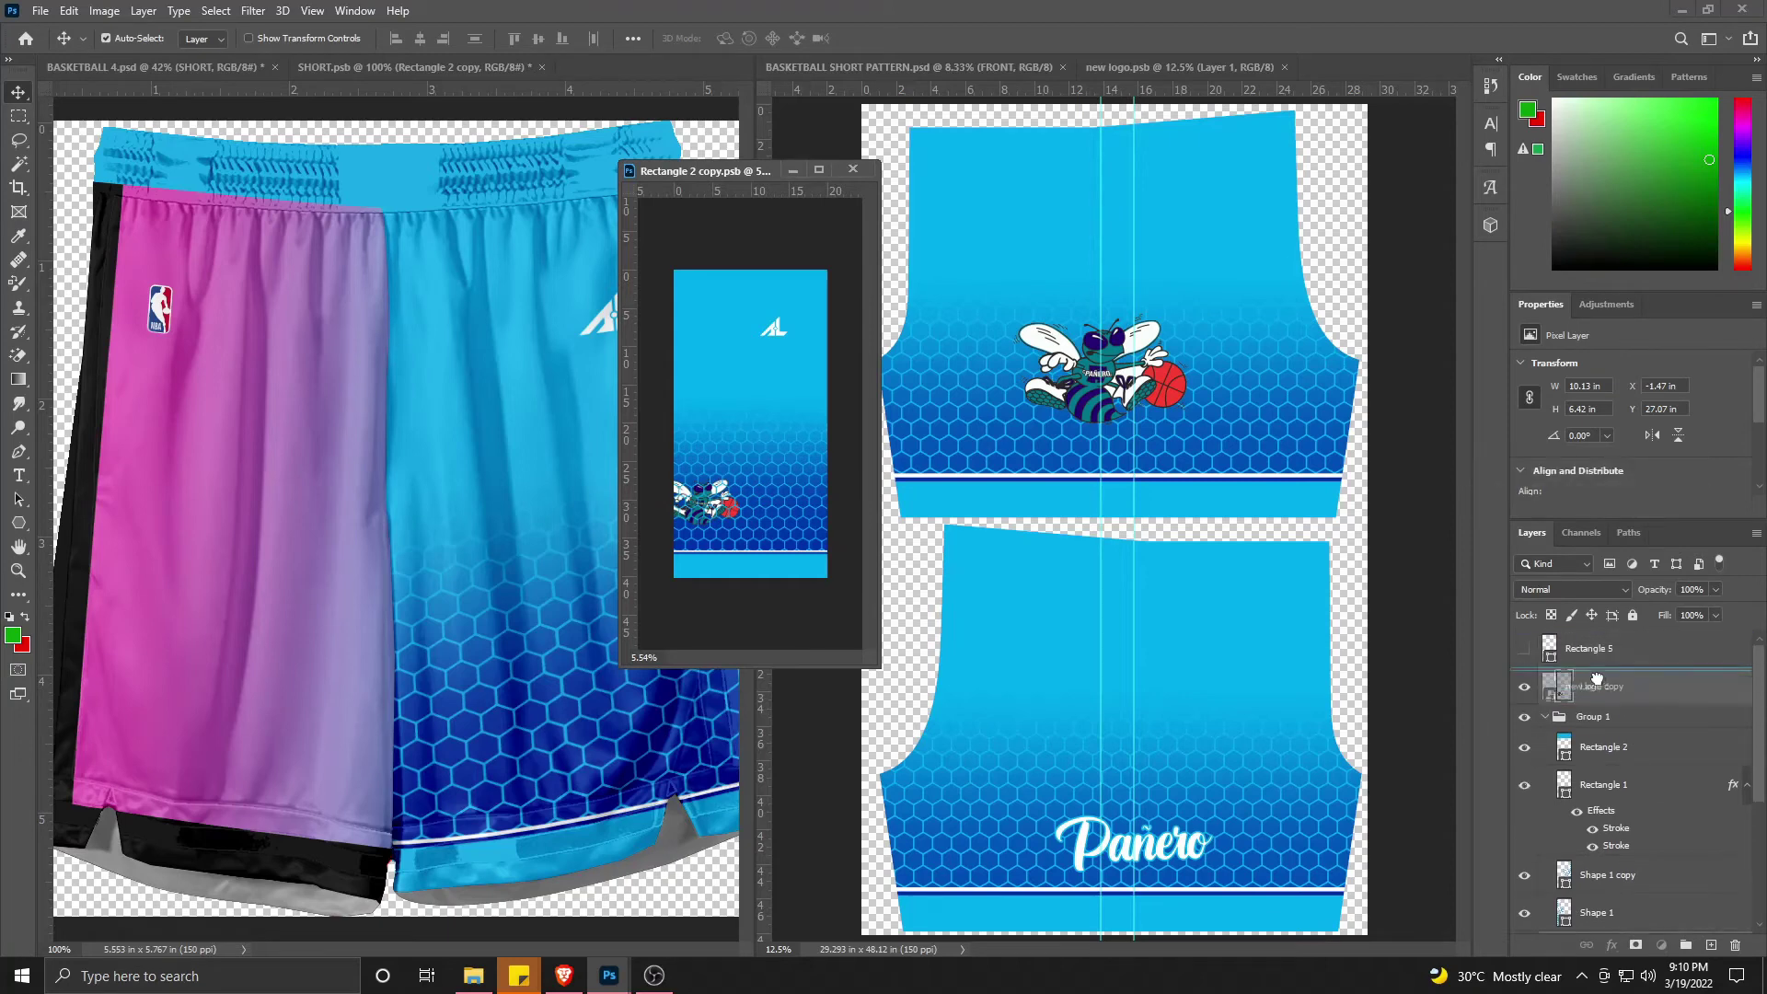
{"action": "key", "text": "ctrl+t"}
{"action": "left_click_drag", "start_coordinate": [744, 485], "coordinate": [800, 471]}
{"action": "key", "text": "Return"}
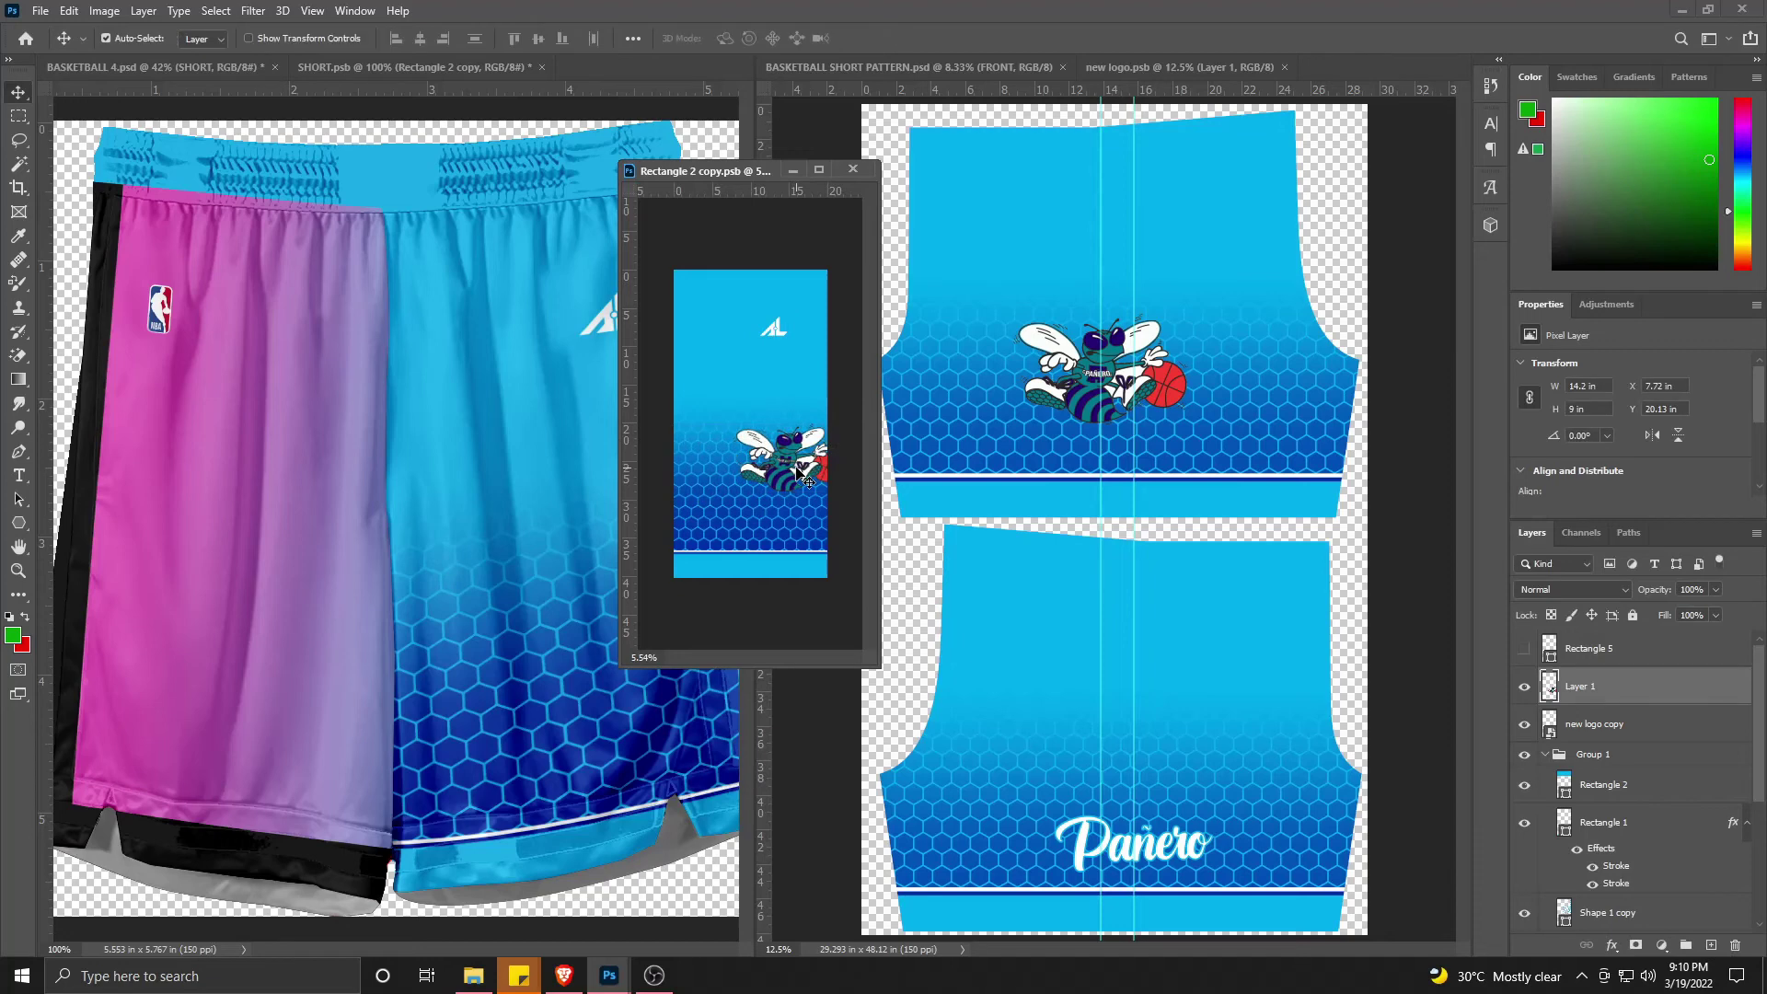
Step: Reposition the mascot to about X 10.1 in, Y 19.24 in so it overlaps the panel's outer edge, and save to update the short
{"action": "left_click_drag", "start_coordinate": [710, 175], "coordinate": [920, 186]}
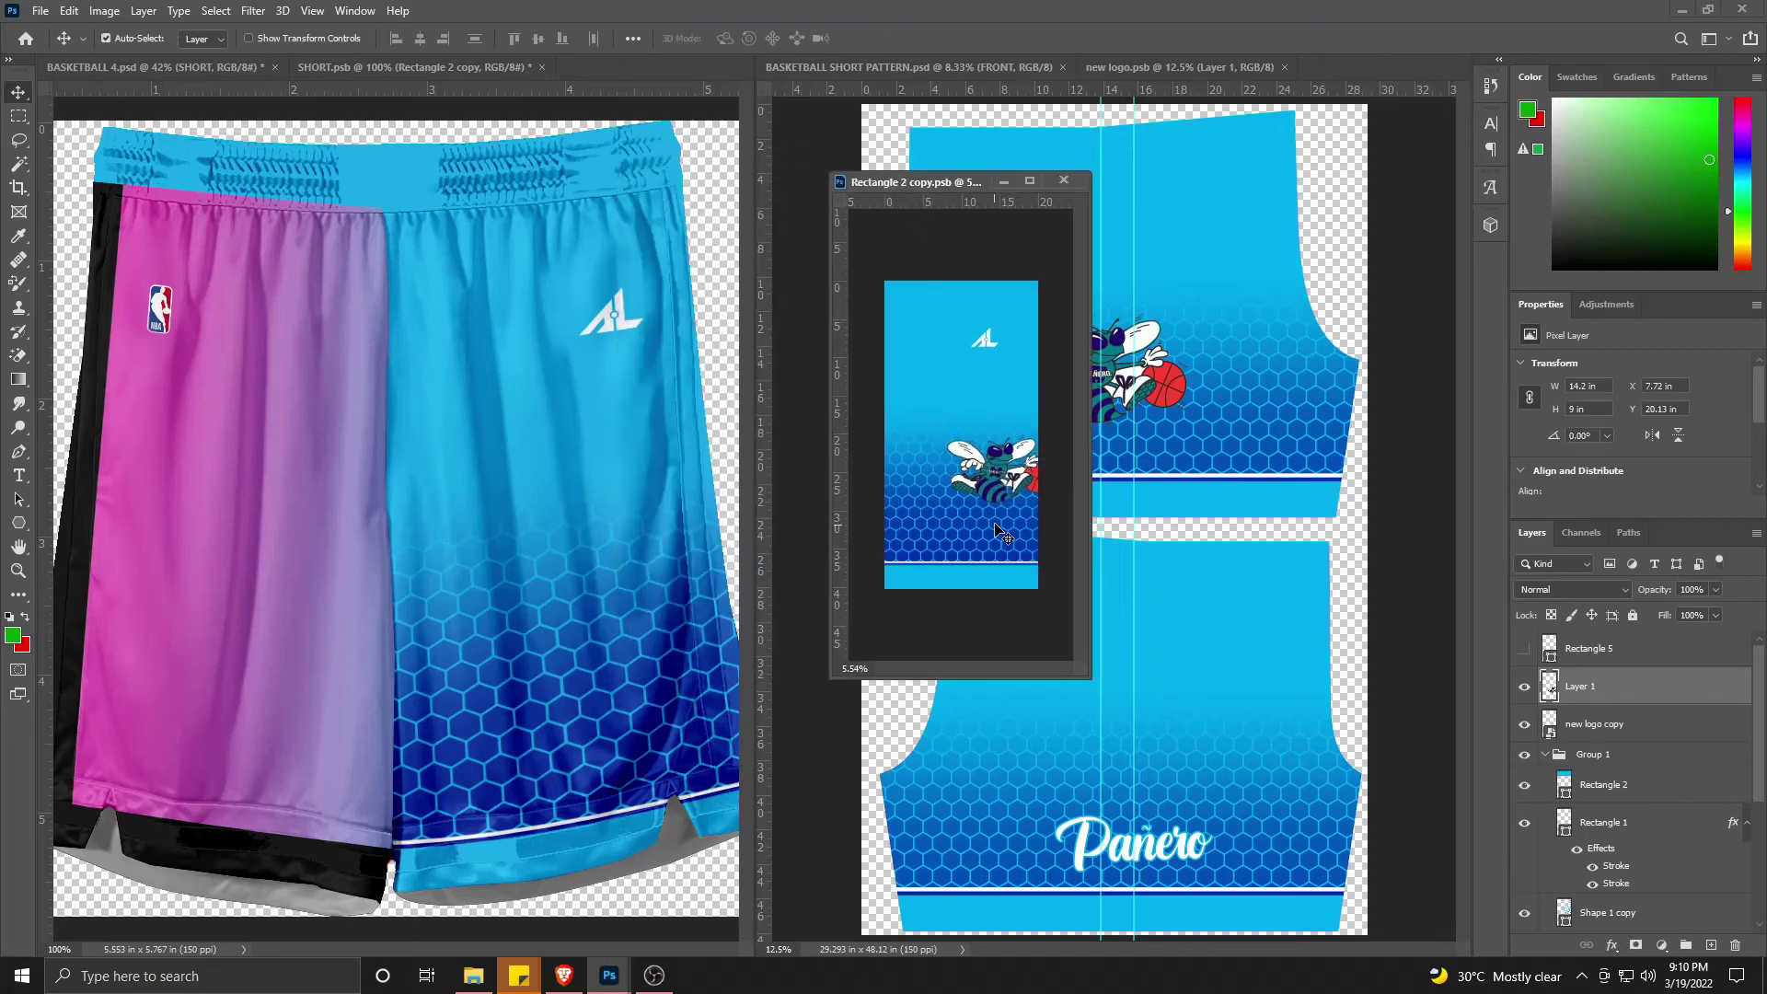
{"action": "left_click_drag", "start_coordinate": [999, 486], "coordinate": [1001, 508]}
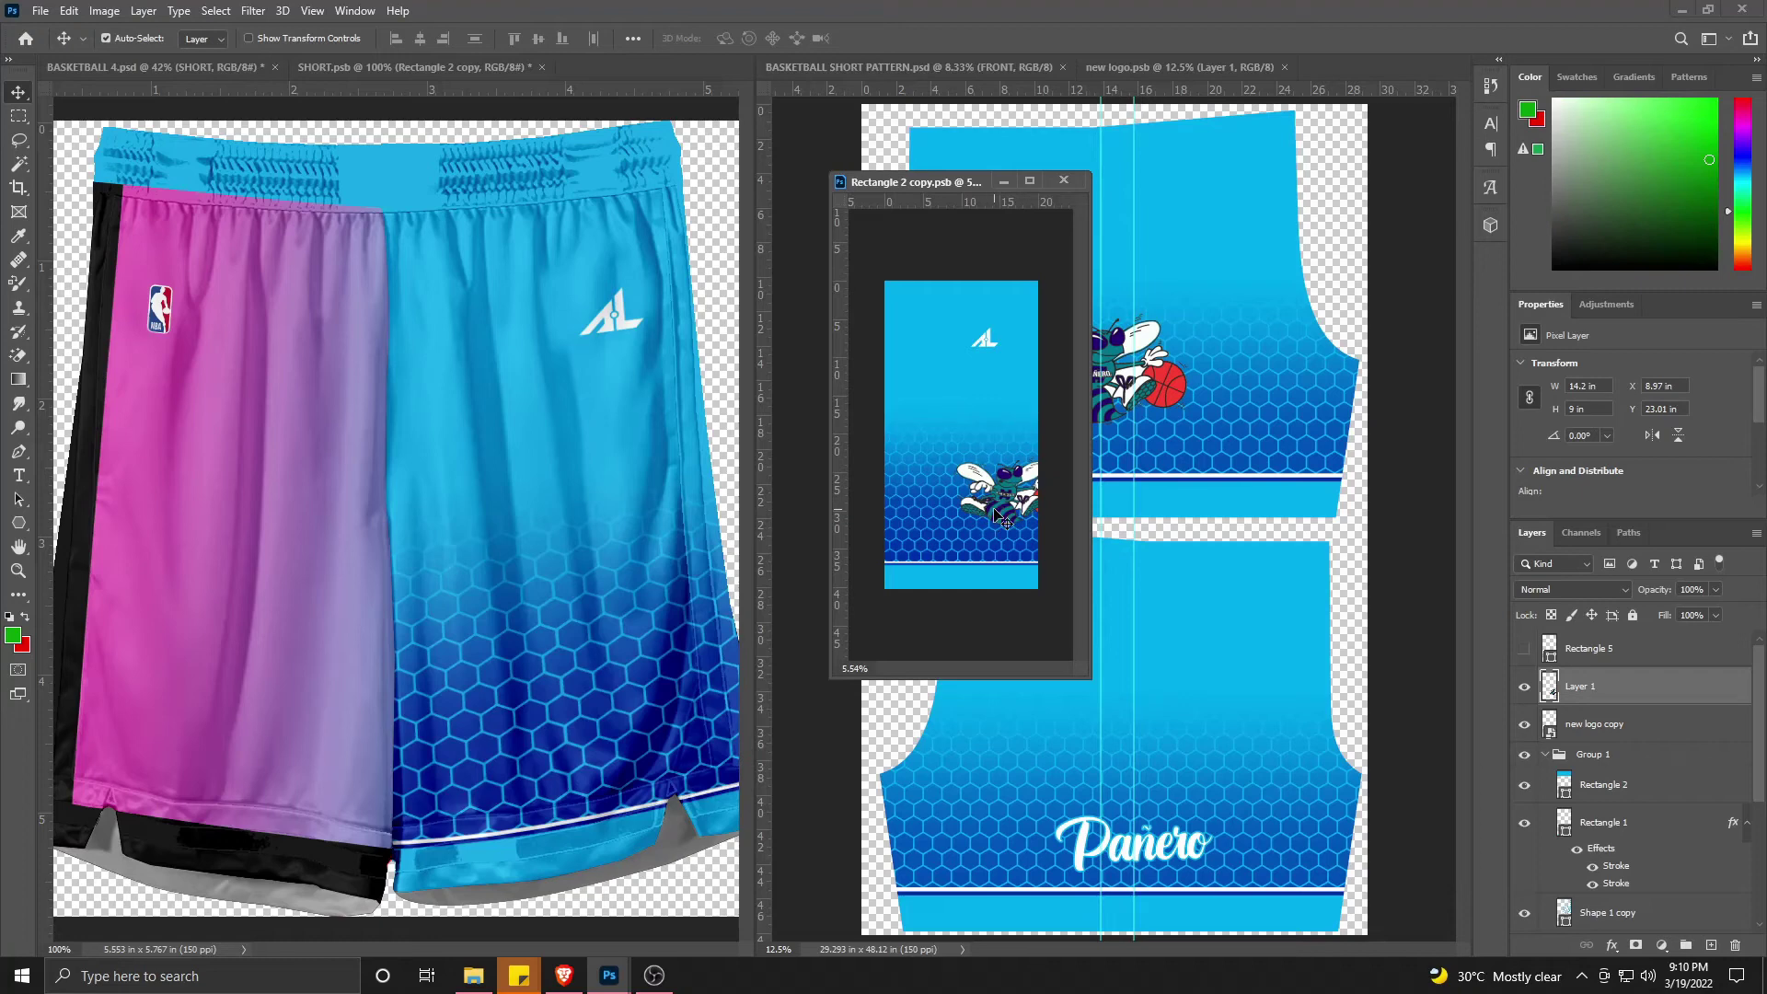
{"action": "key", "text": "ctrl+s"}
{"action": "mouse_move", "coordinate": [990, 511]}
{"action": "left_mouse_down"}
{"action": "mouse_move", "coordinate": [1023, 488]}
{"action": "mouse_move", "coordinate": [1013, 498]}
{"action": "left_mouse_up"}
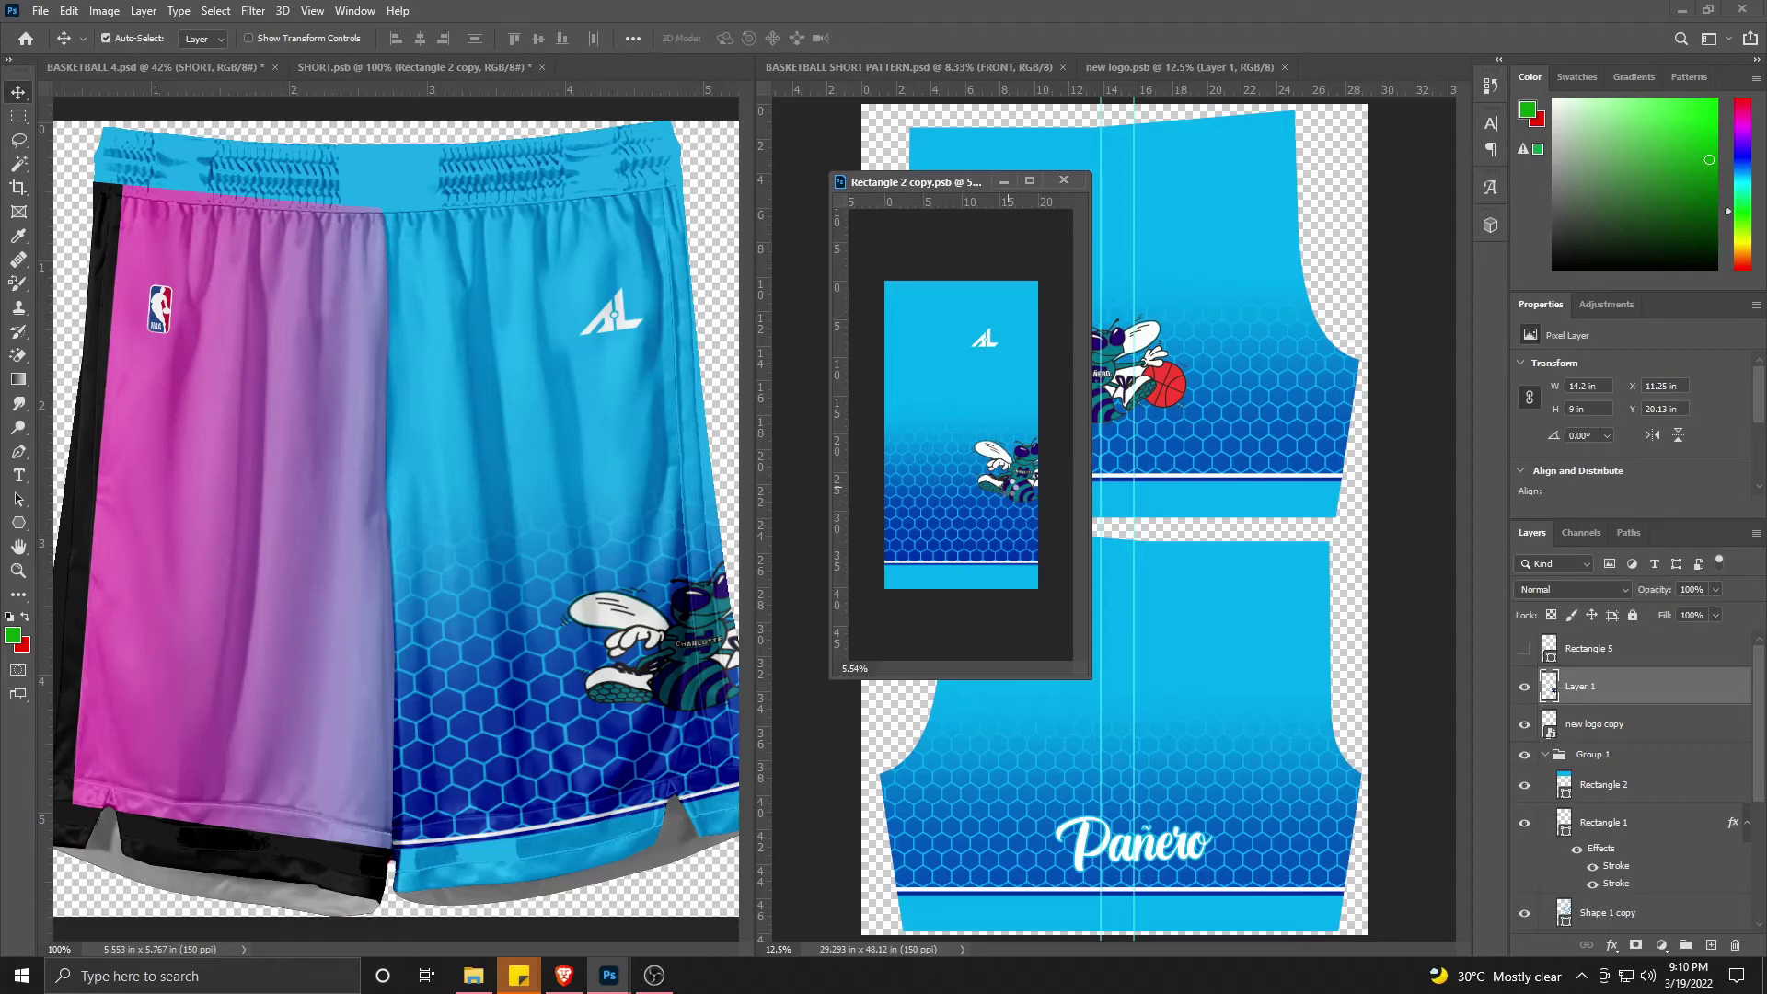
{"action": "left_click_drag", "start_coordinate": [1016, 498], "coordinate": [1015, 497]}
{"action": "key", "text": "ctrl"}
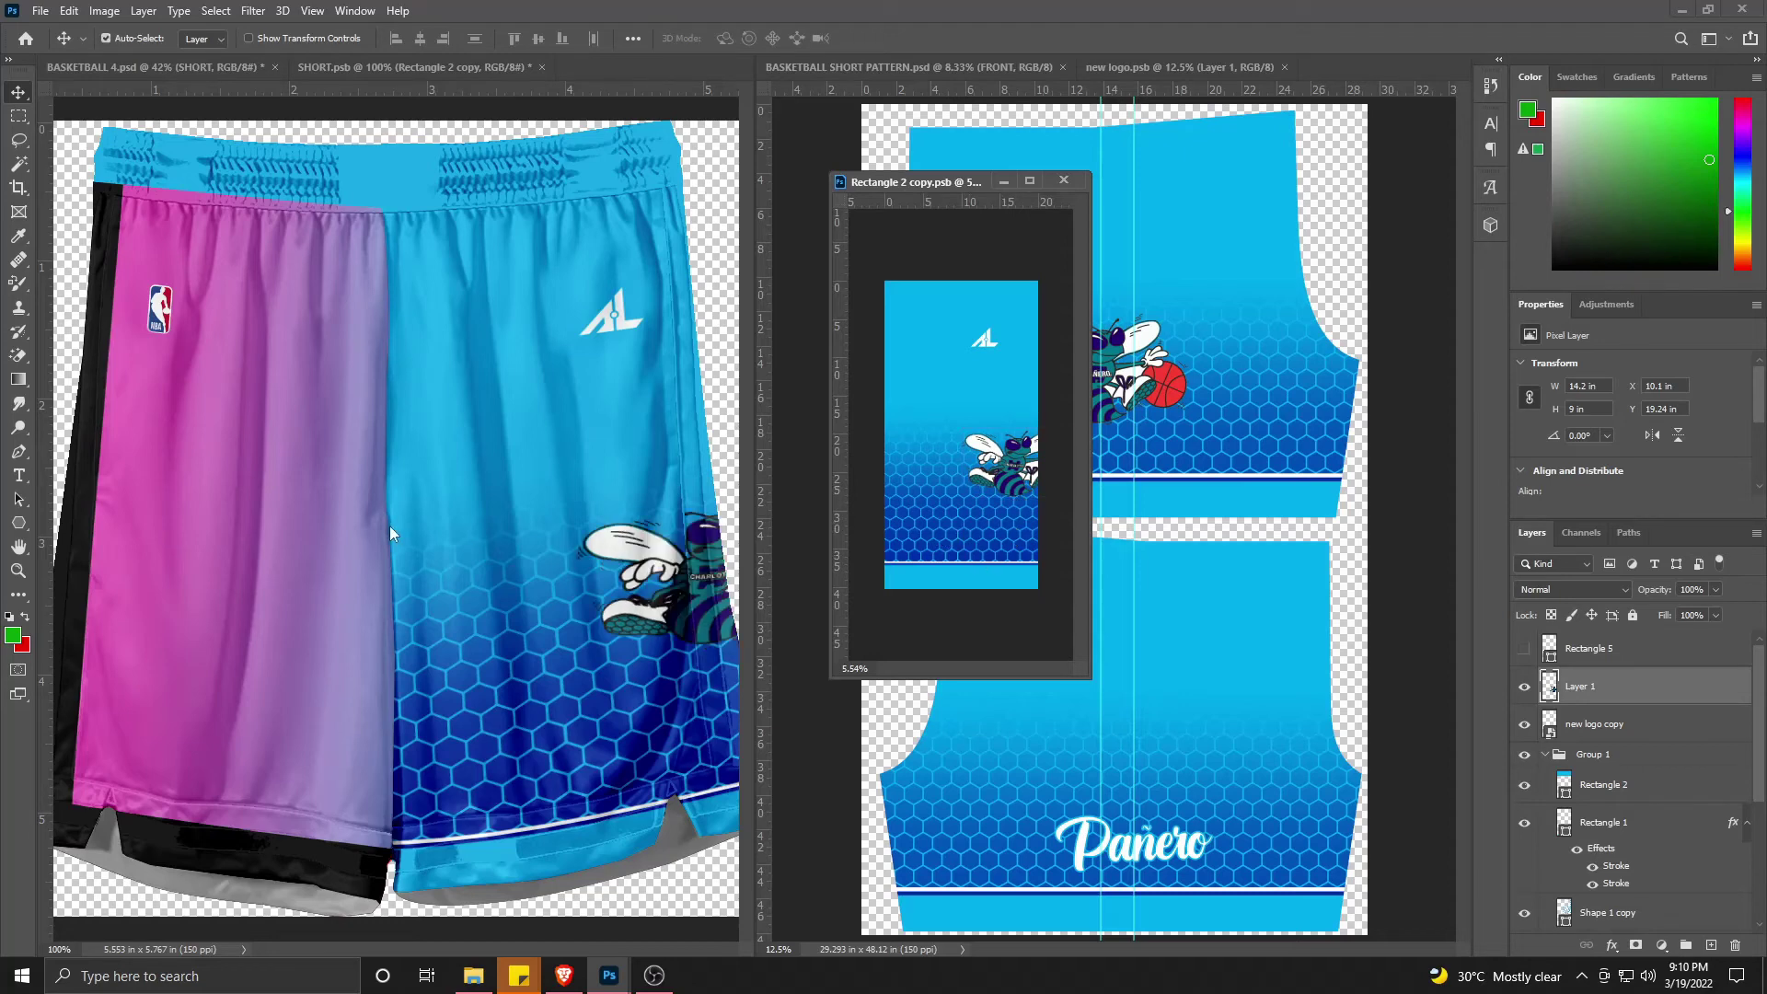
Step: Open the pink panel's Rectangle 2 smart object, delete its black and pink-purple shapes, and show the ADD YOUR DESIGN layer
{"action": "left_click", "coordinate": [221, 506]}
{"action": "left_click", "coordinate": [1695, 781]}
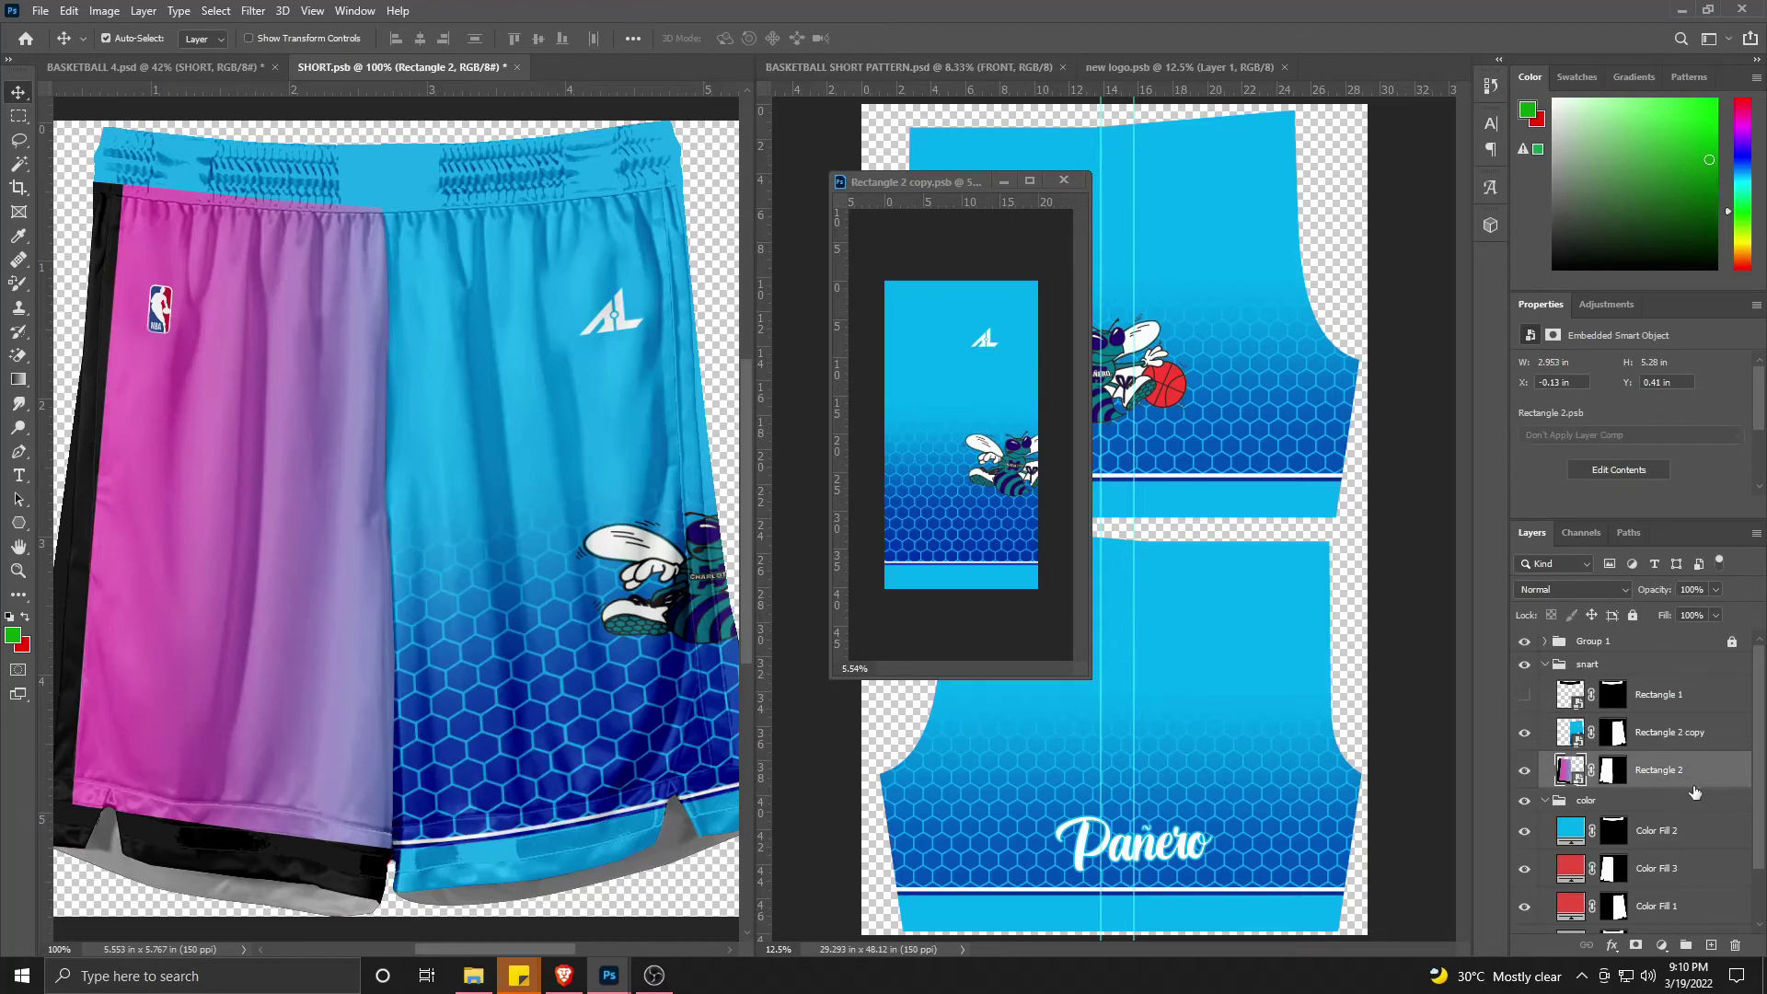
{"action": "double_click", "coordinate": [1577, 781]}
{"action": "scroll", "coordinate": [411, 552], "scroll_direction": "down", "scroll_amount": 2}
{"action": "left_click_drag", "start_coordinate": [175, 480], "coordinate": [564, 899]}
{"action": "key", "text": "Delete"}
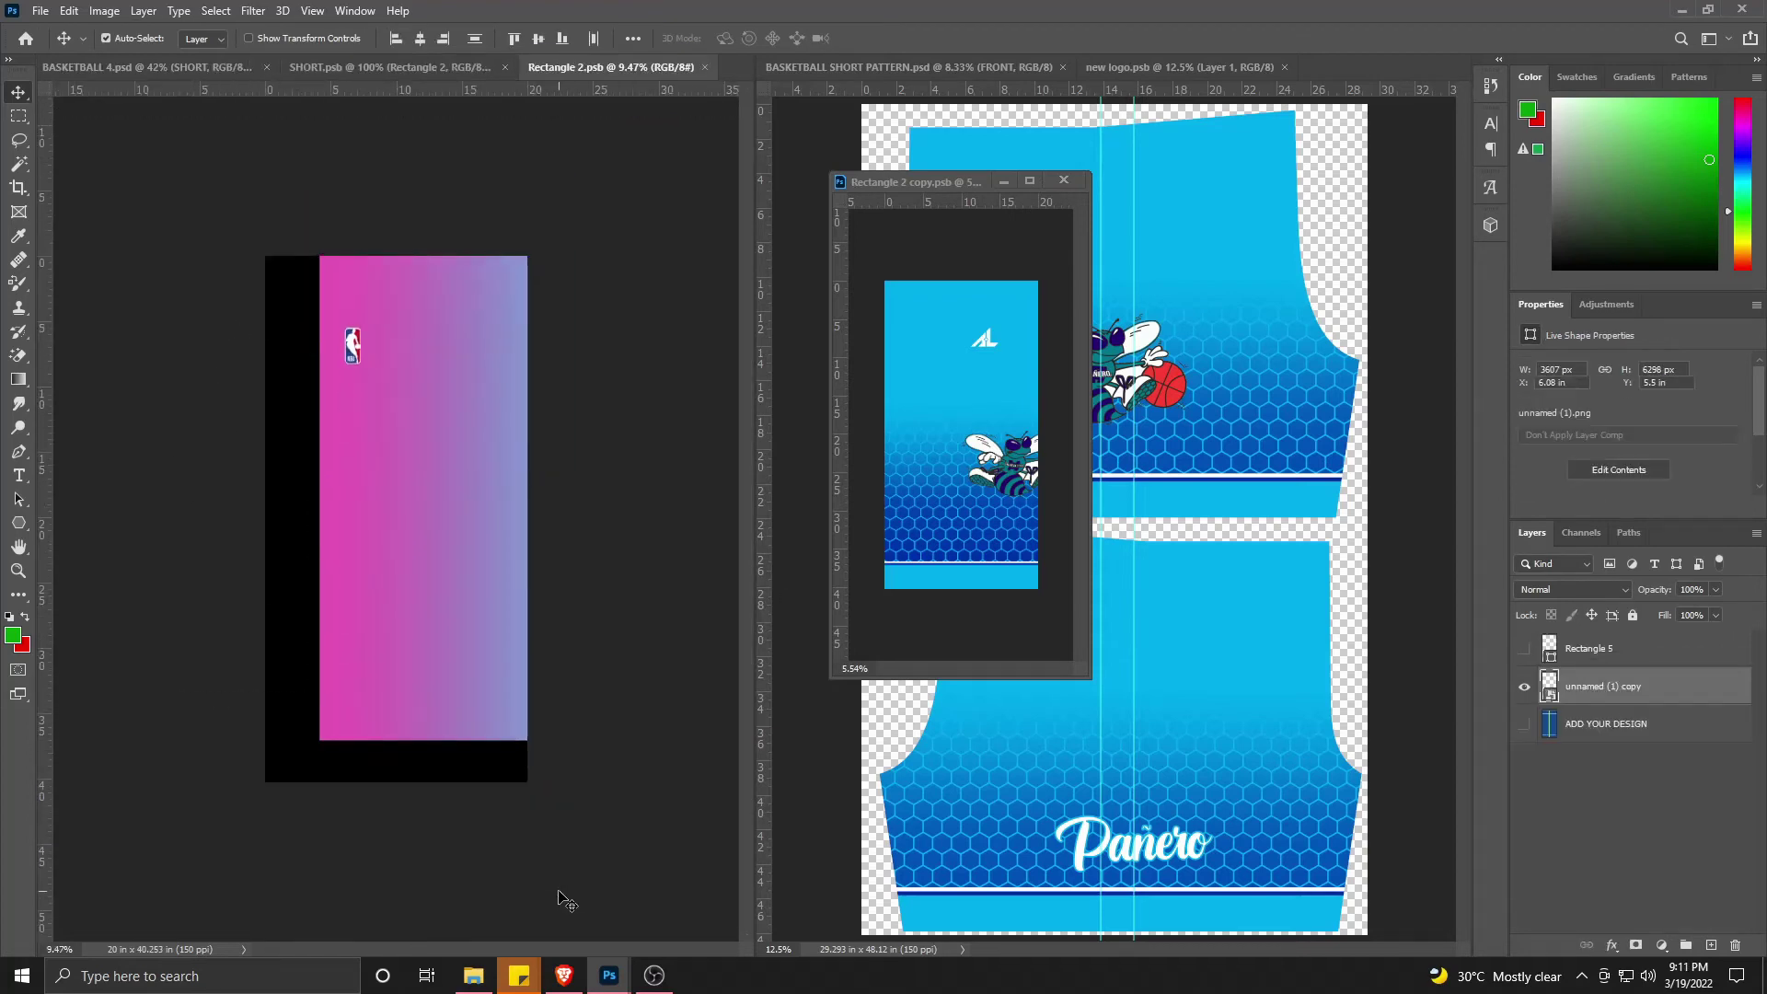
{"action": "left_click", "coordinate": [1524, 723]}
{"action": "left_click", "coordinate": [1574, 727]}
Step: Copy the Group 1 design from Rectangle 2 copy.psb into Rectangle 2.psb, placing it just above the ADD YOUR DESIGN layer
{"action": "left_click", "coordinate": [899, 478]}
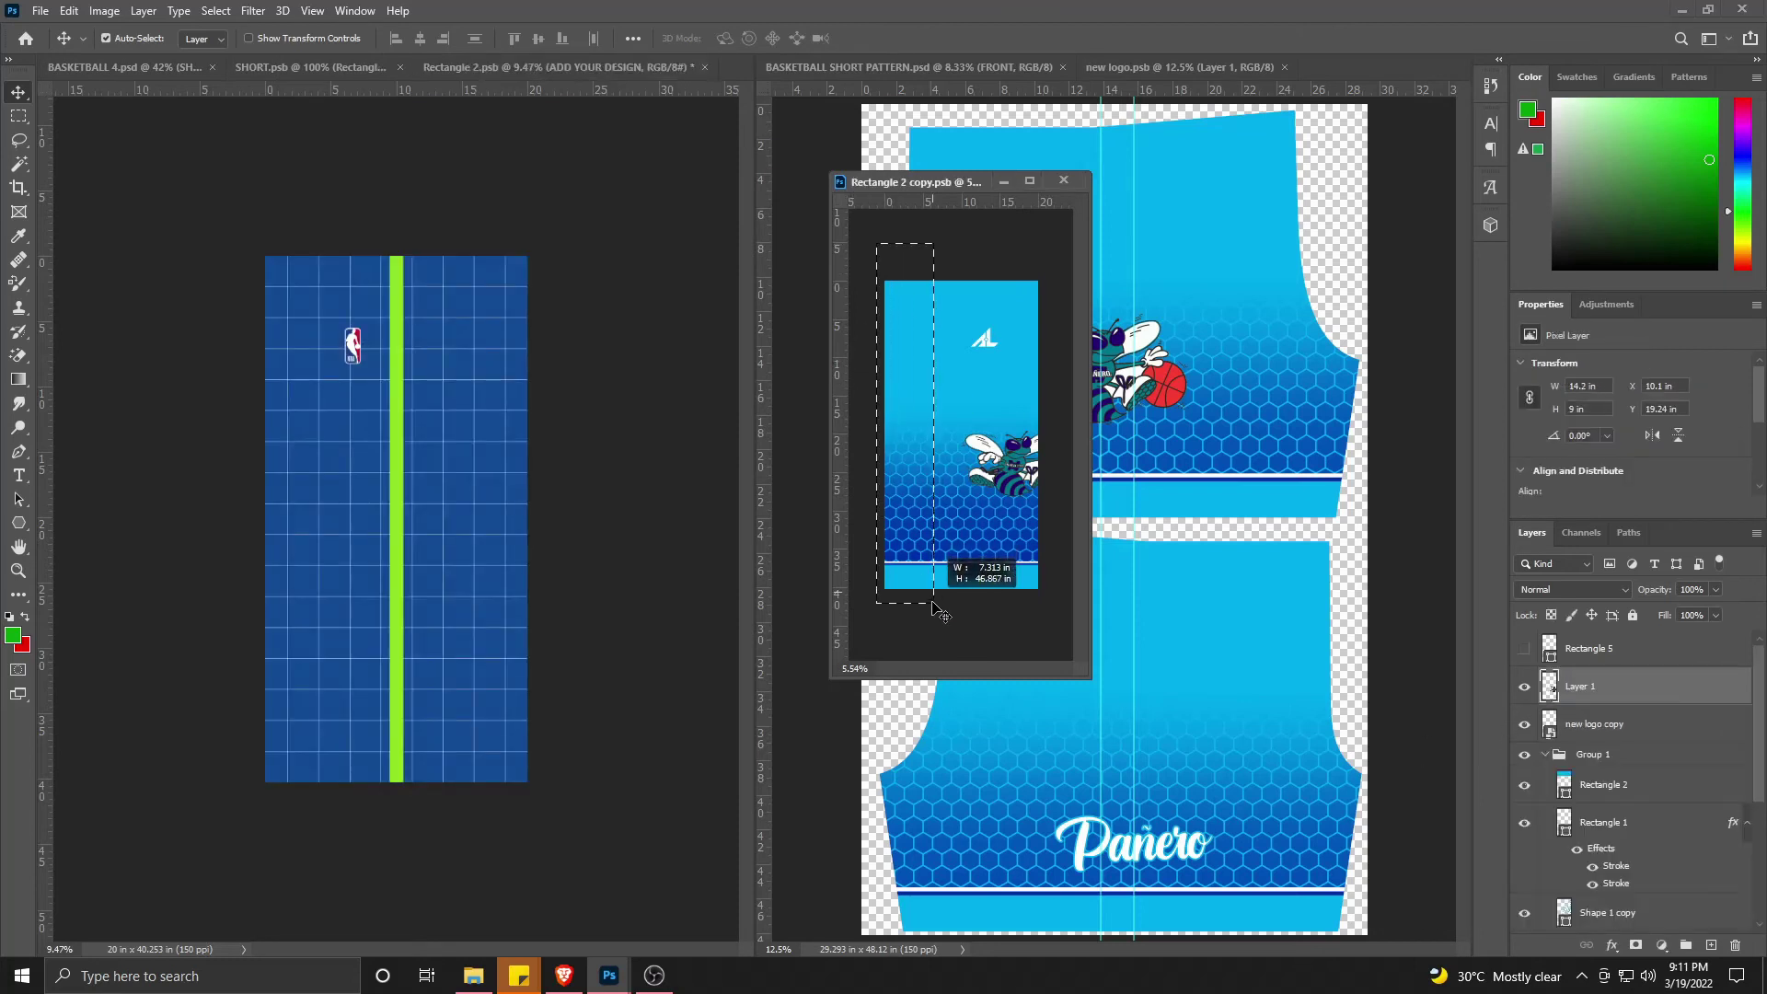
{"action": "left_click", "coordinate": [1630, 818], "text": "shift"}
{"action": "scroll", "coordinate": [1615, 829], "scroll_direction": "down", "scroll_amount": 2}
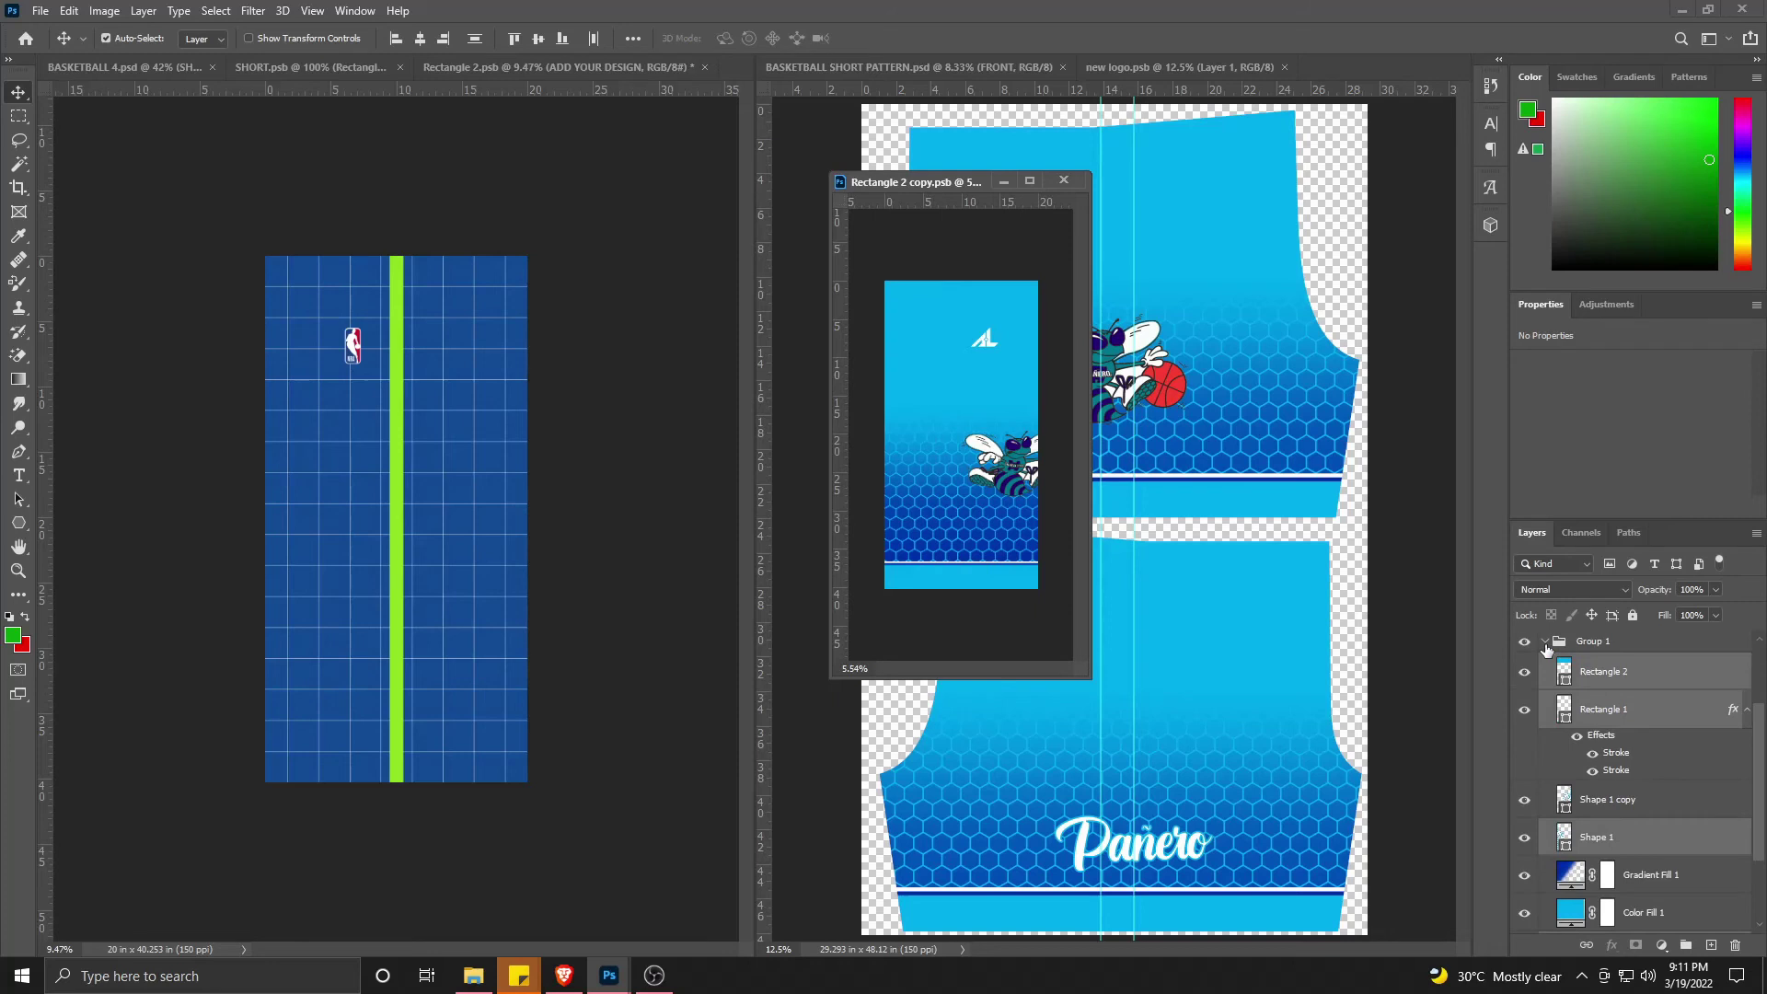
{"action": "left_click", "coordinate": [1546, 650]}
{"action": "left_click_drag", "start_coordinate": [1592, 641], "coordinate": [363, 580]}
Step: Move Group 1 to cover the canvas with its bottom edge on the canvas's lower edge, and close Rectangle 2 copy.psb
{"action": "key", "text": "ctrl+t"}
{"action": "left_click_drag", "start_coordinate": [421, 779], "coordinate": [404, 703]}
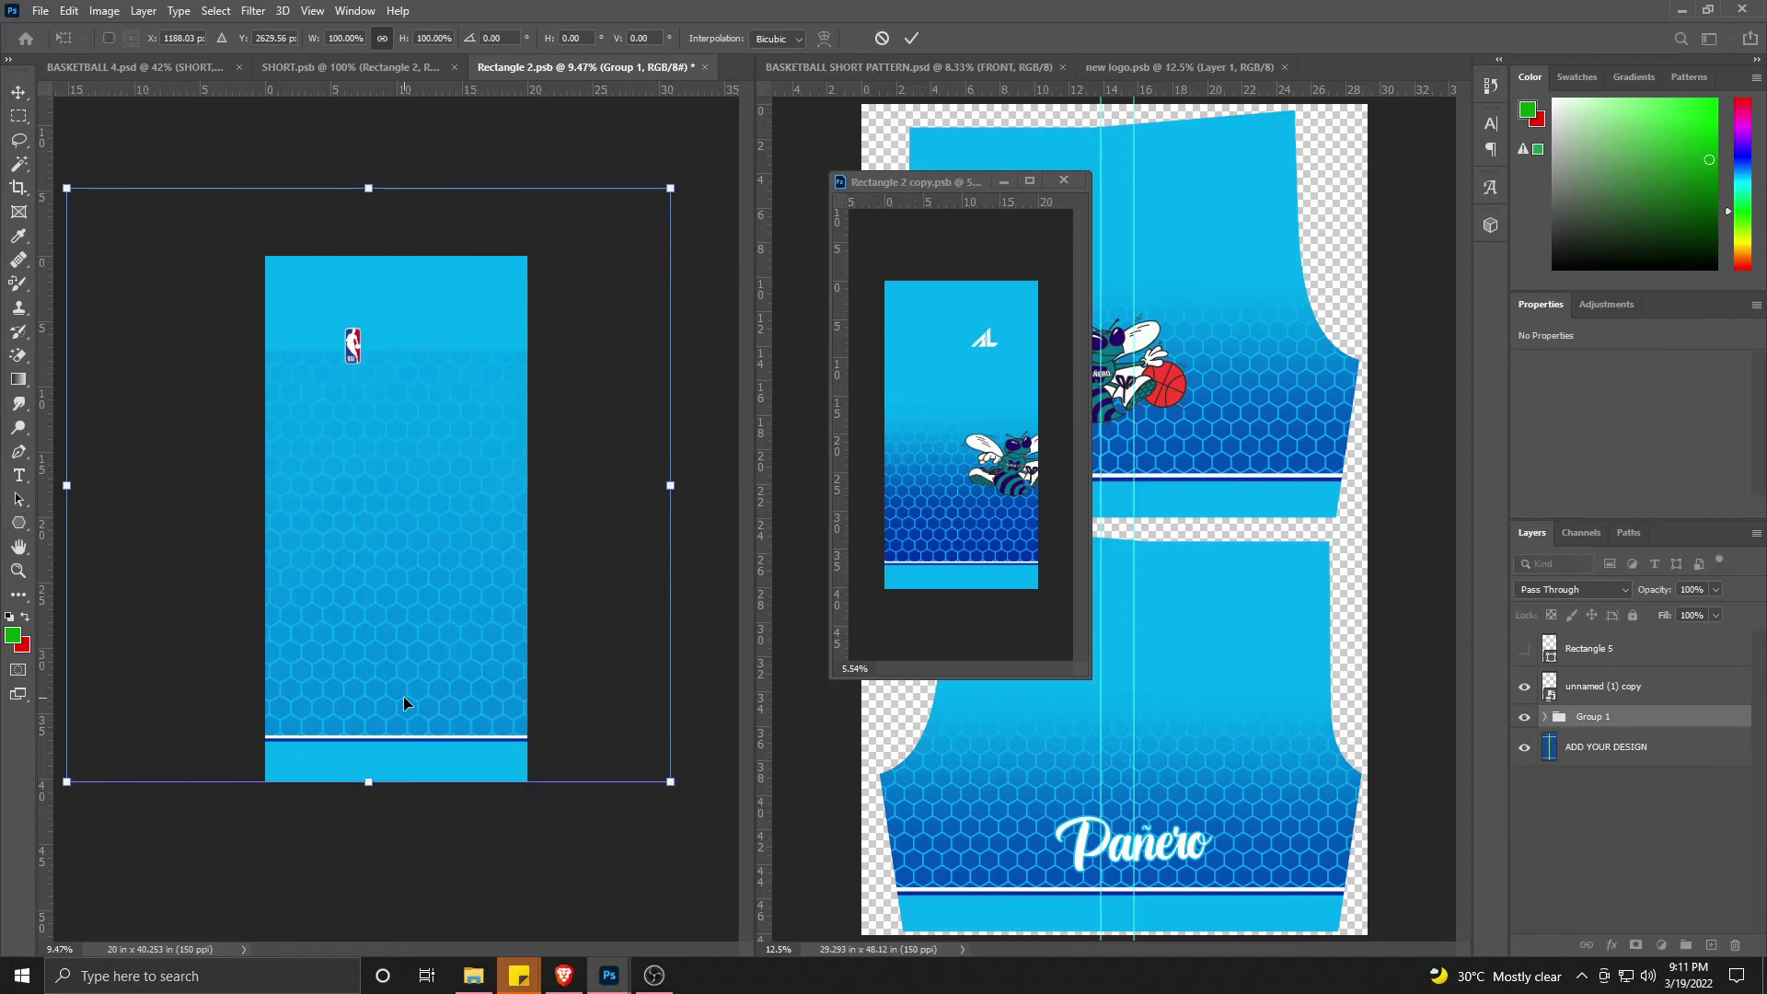
{"action": "key", "text": "Return"}
{"action": "left_click", "coordinate": [600, 489]}
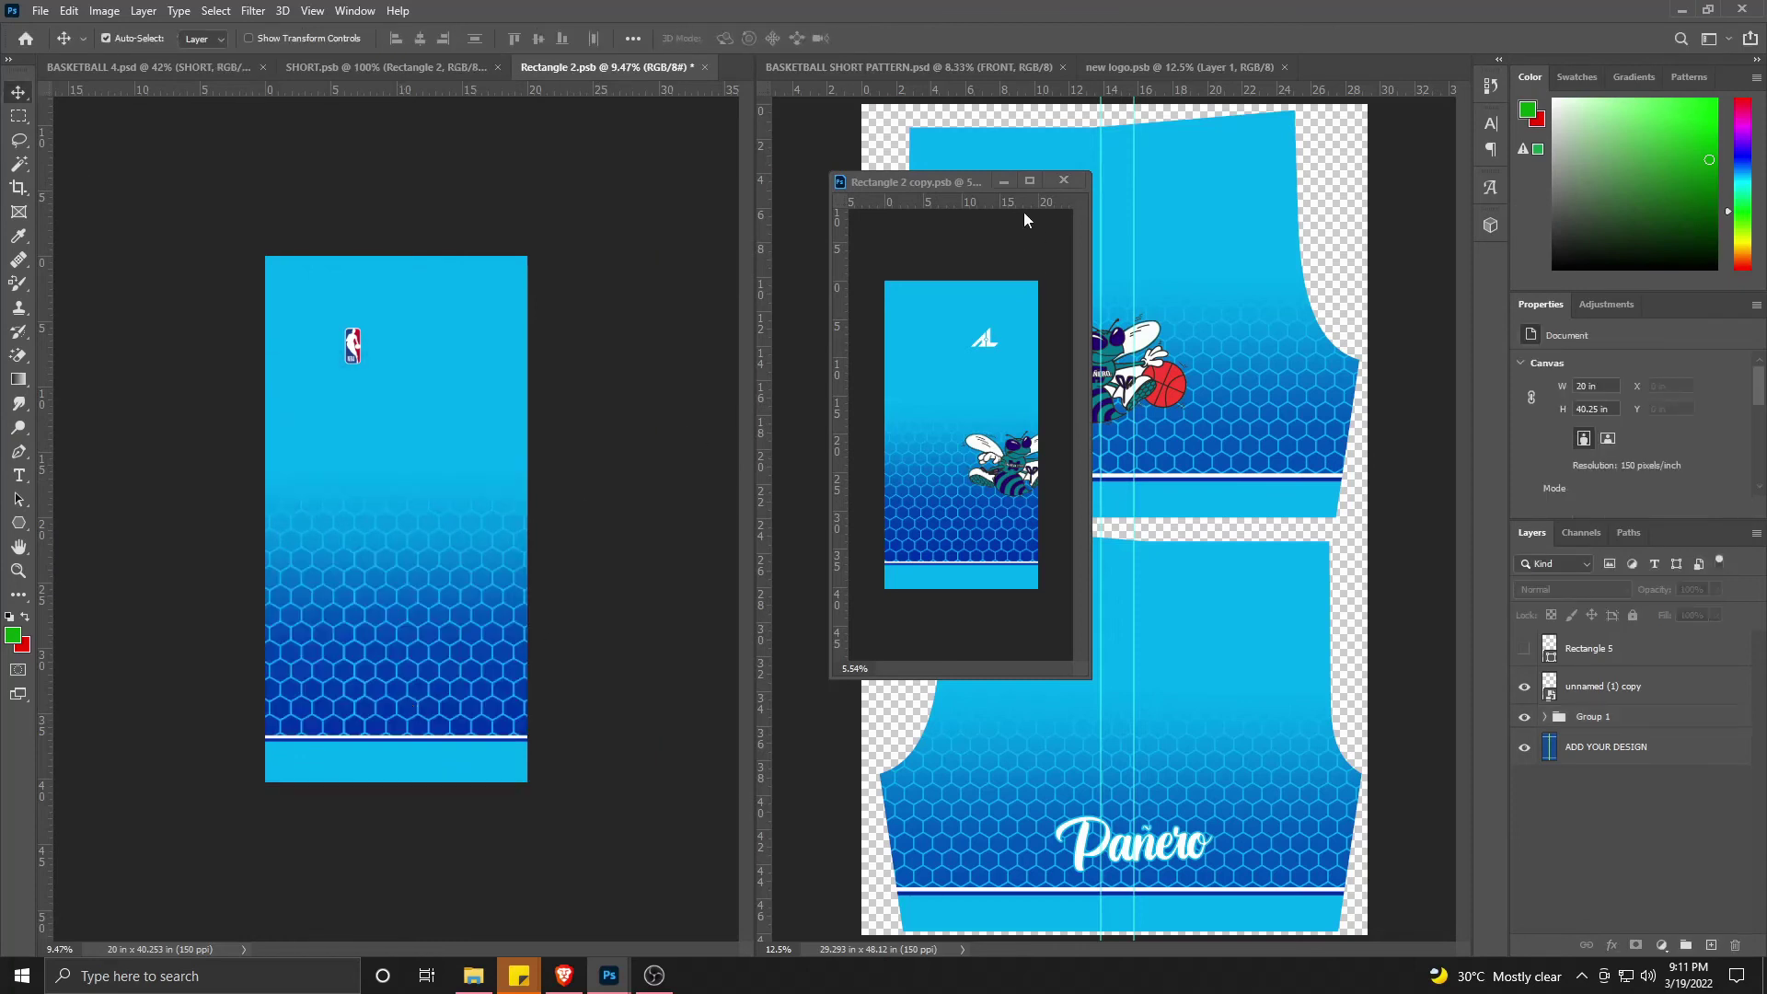
{"action": "left_click", "coordinate": [1063, 181]}
{"action": "left_click", "coordinate": [875, 360]}
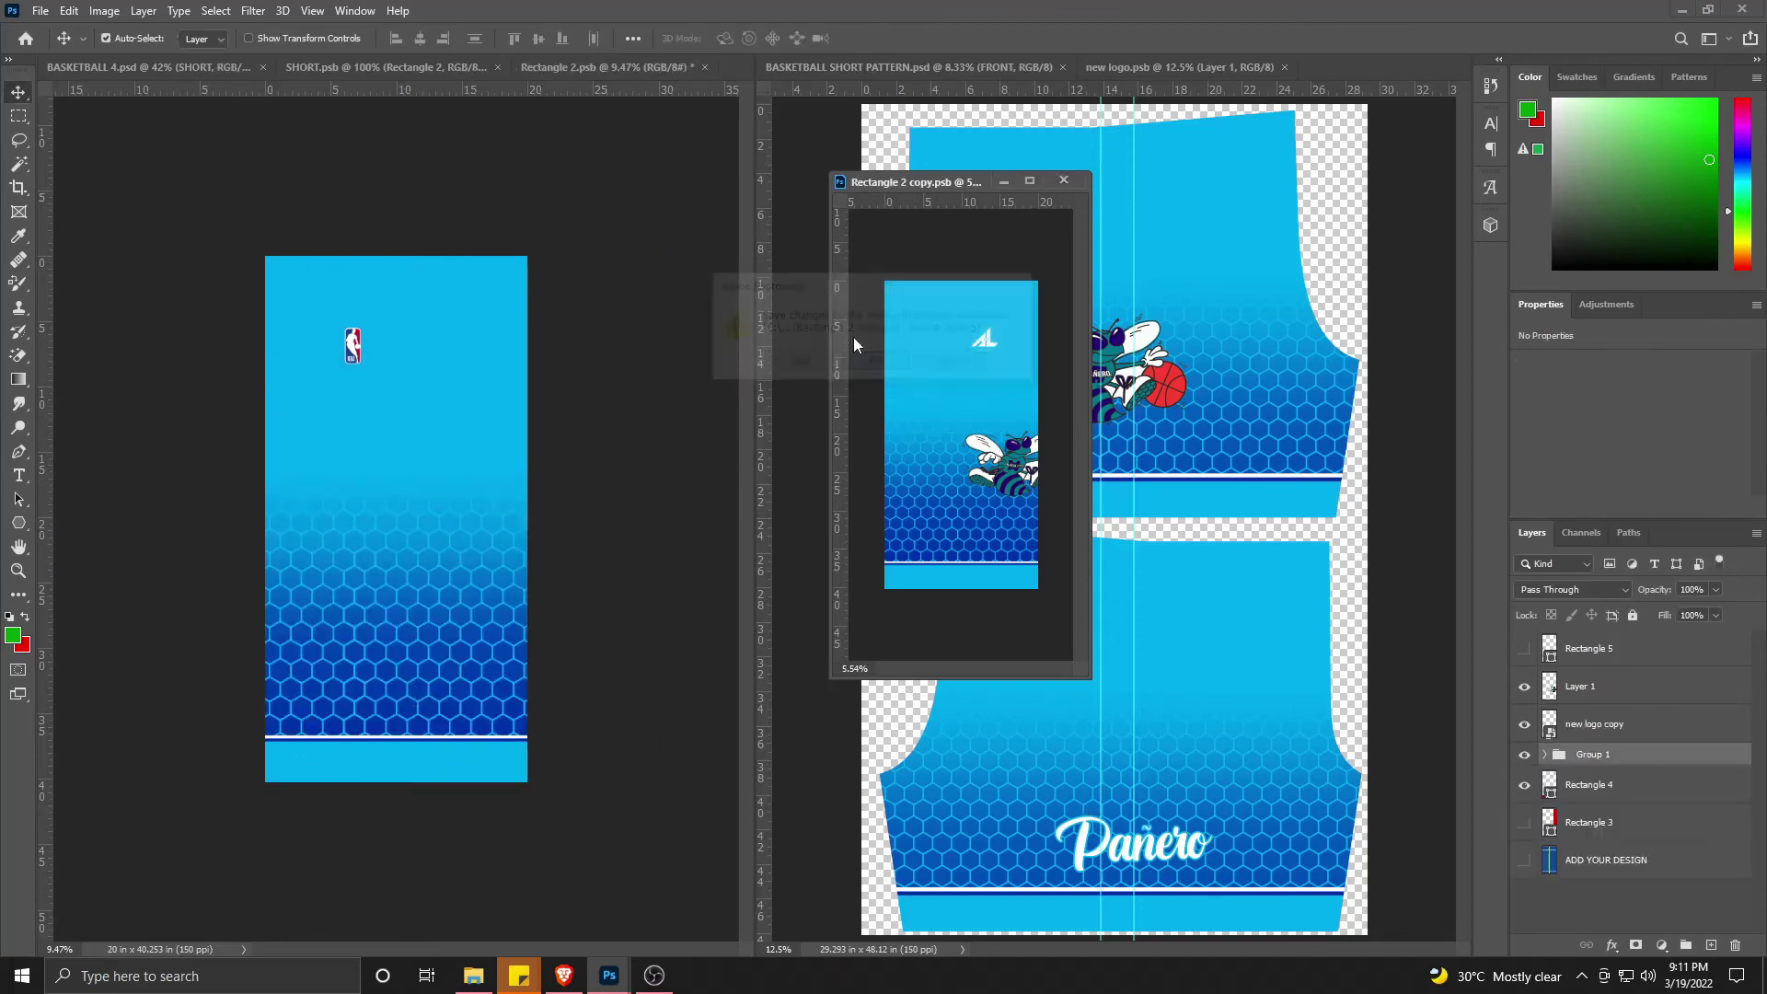
Step: Copy the Pañero text from new logo.psb into Rectangle 2.psb, enlarge it to about 13.61 by 6.74 in, and save to update the short
{"action": "left_click", "coordinate": [1075, 865]}
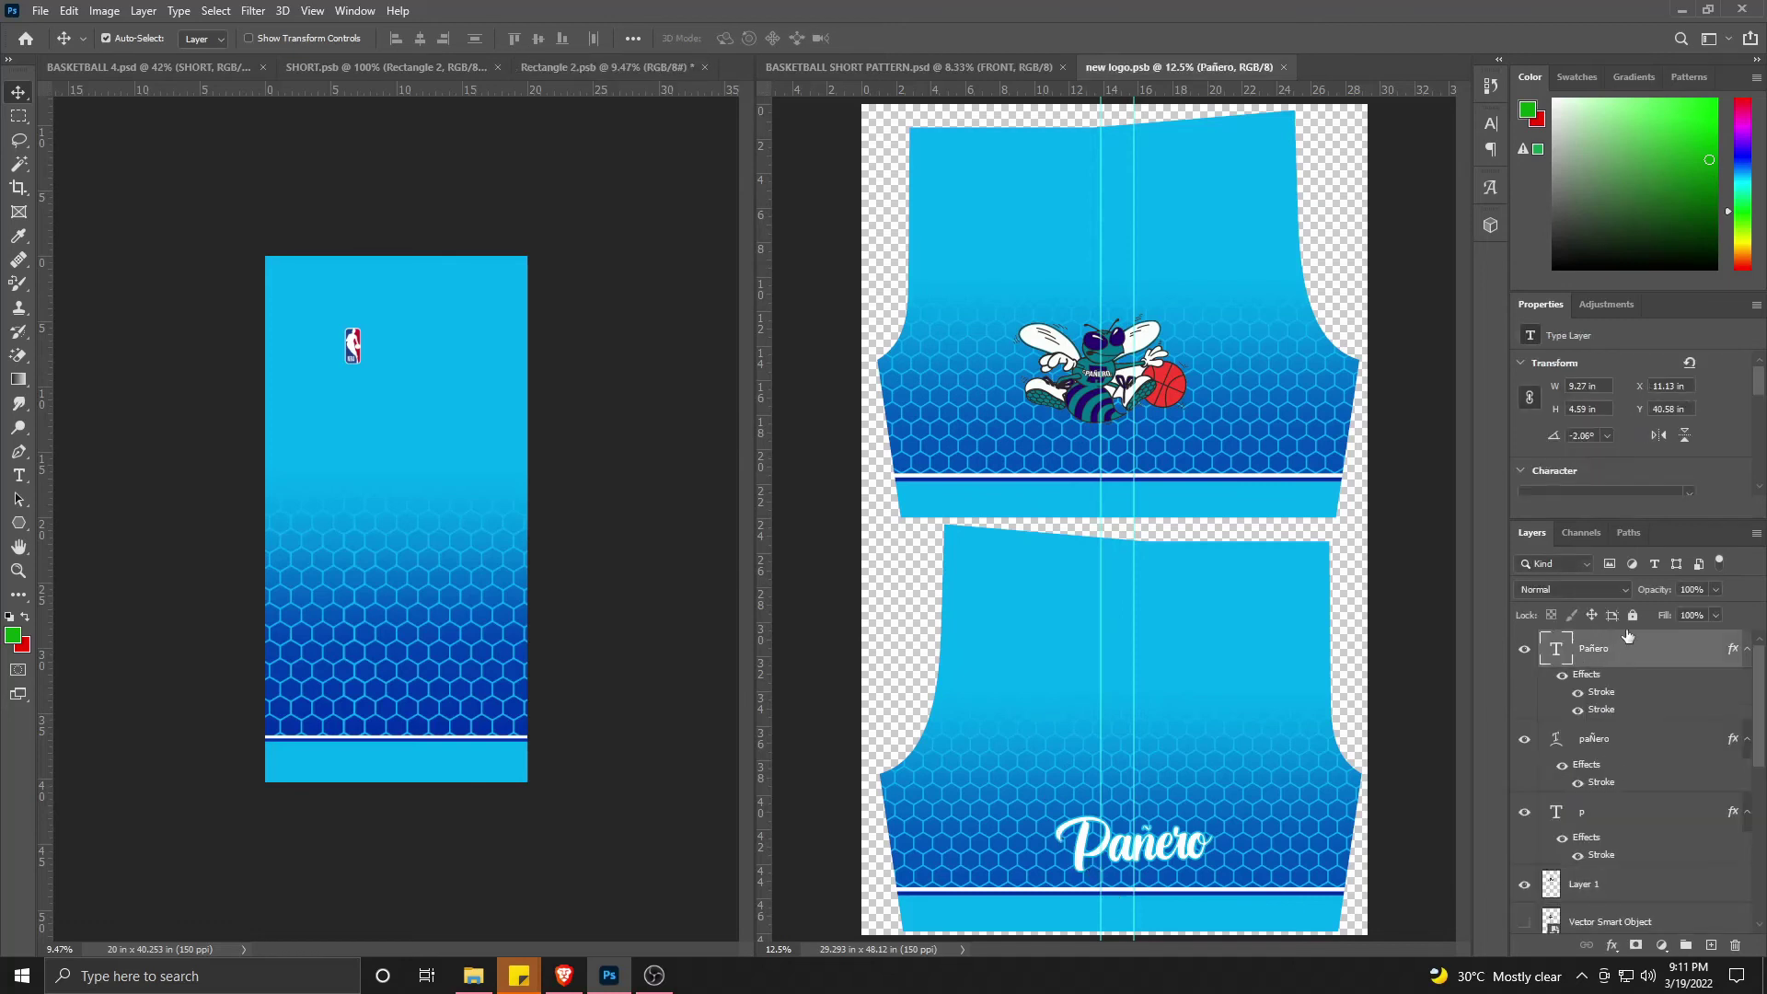
{"action": "left_click_drag", "start_coordinate": [301, 622], "coordinate": [318, 661]}
{"action": "key", "text": "ctrl+t"}
{"action": "key", "text": "Return"}
{"action": "left_click_drag", "start_coordinate": [532, 69], "coordinate": [671, 141]}
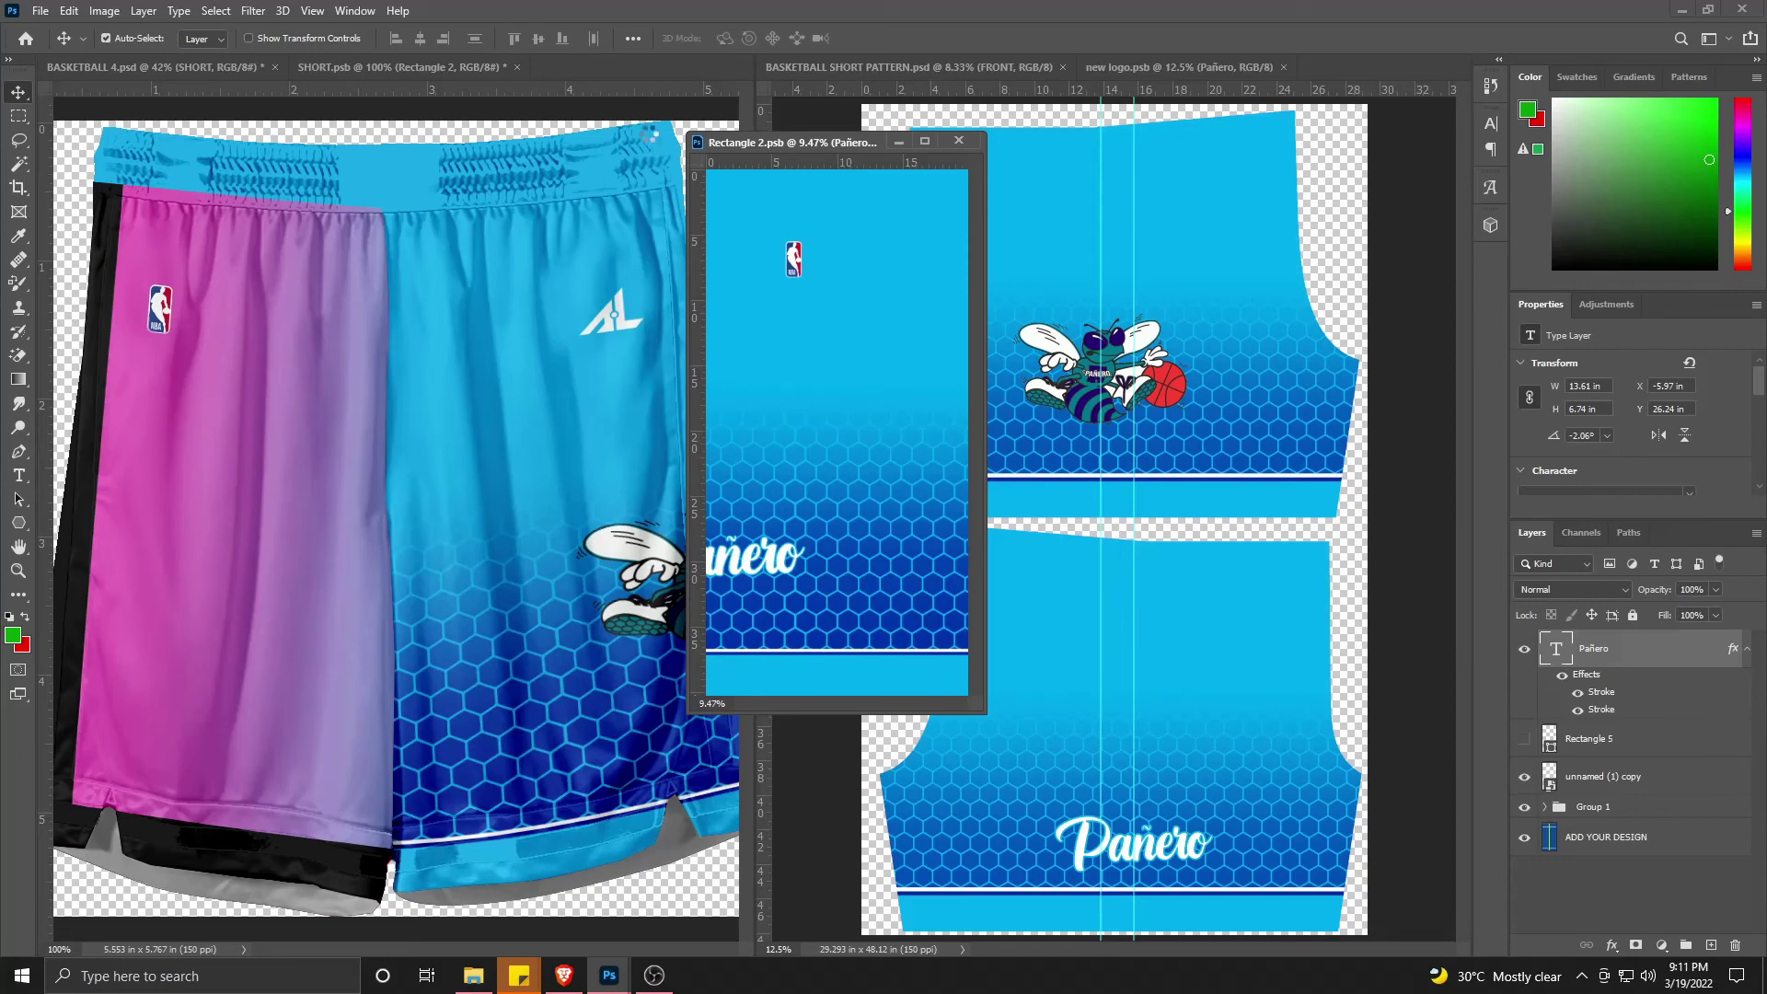
{"action": "key", "text": "ctrl+s"}
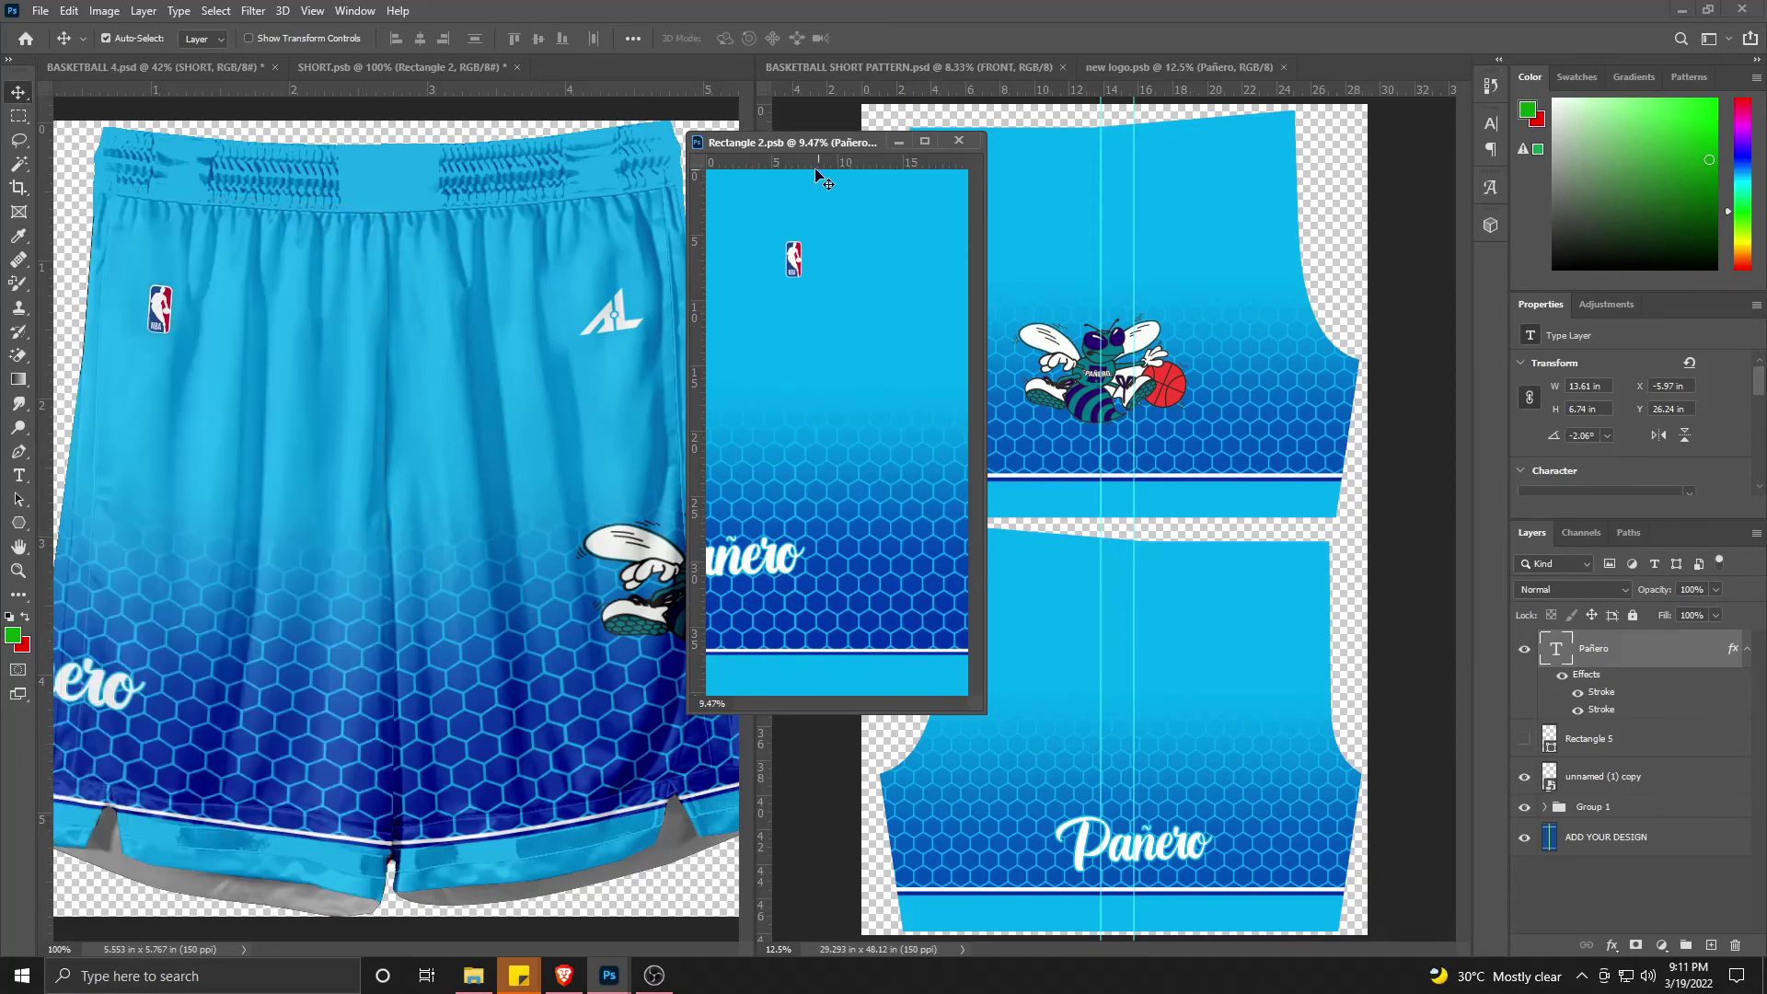
Step: Reposition the Pañero text to about X -4.28 in, Y 27.28 in, and move the Rectangle 2.psb window off the short
{"action": "double_click", "coordinate": [739, 565]}
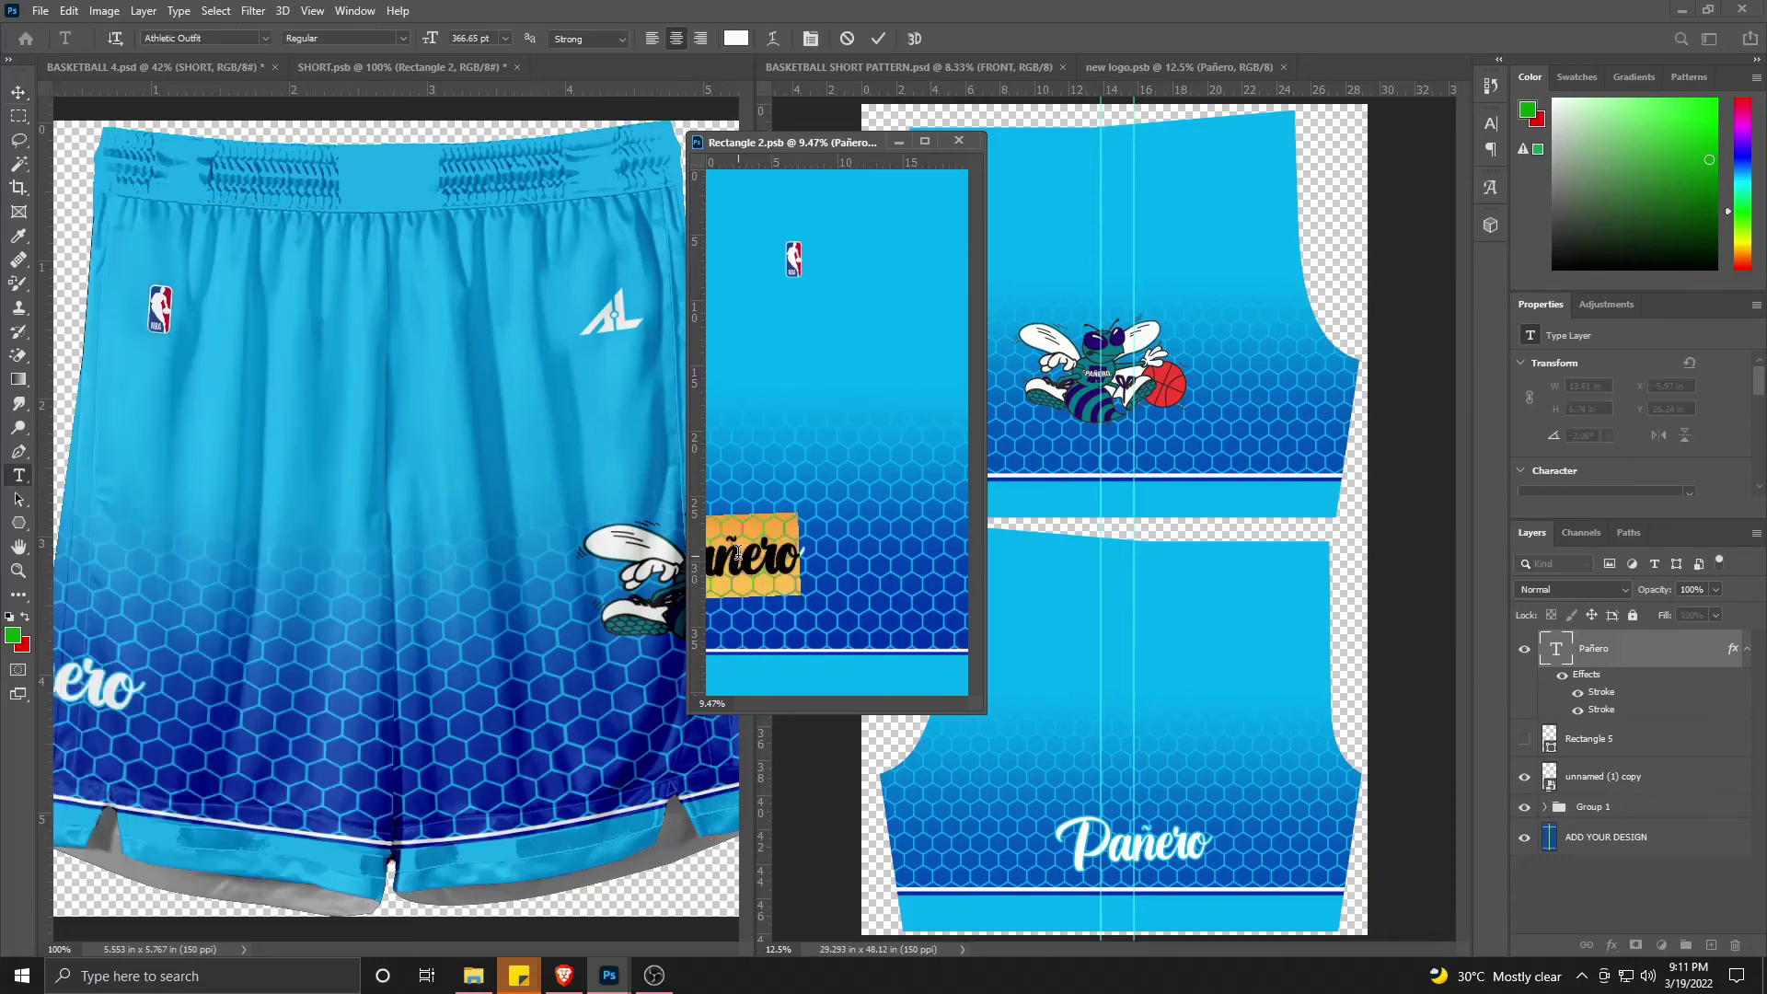
{"action": "left_click", "coordinate": [879, 38]}
{"action": "key", "text": "v"}
{"action": "mouse_move", "coordinate": [728, 557]}
{"action": "left_mouse_down"}
{"action": "mouse_move", "coordinate": [771, 582]}
{"action": "mouse_move", "coordinate": [751, 571]}
{"action": "left_mouse_up"}
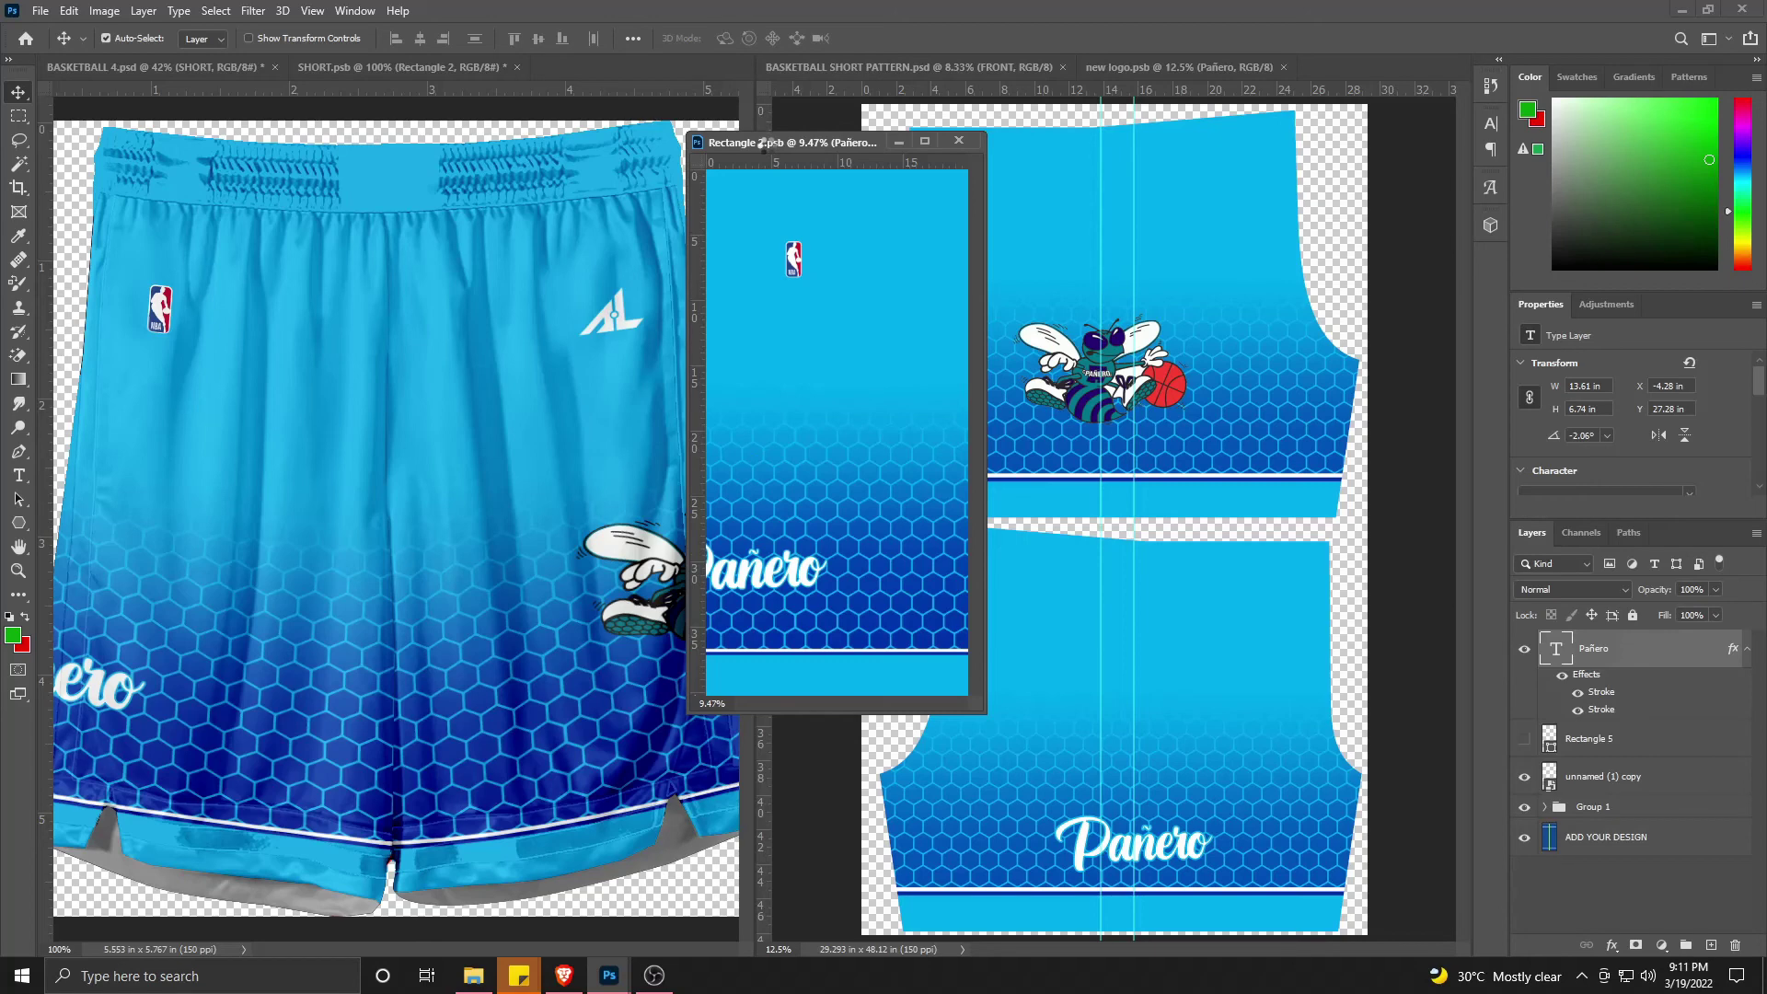
{"action": "left_click_drag", "start_coordinate": [766, 146], "coordinate": [915, 151]}
{"action": "scroll", "coordinate": [323, 445], "scroll_direction": "down", "scroll_amount": 2}
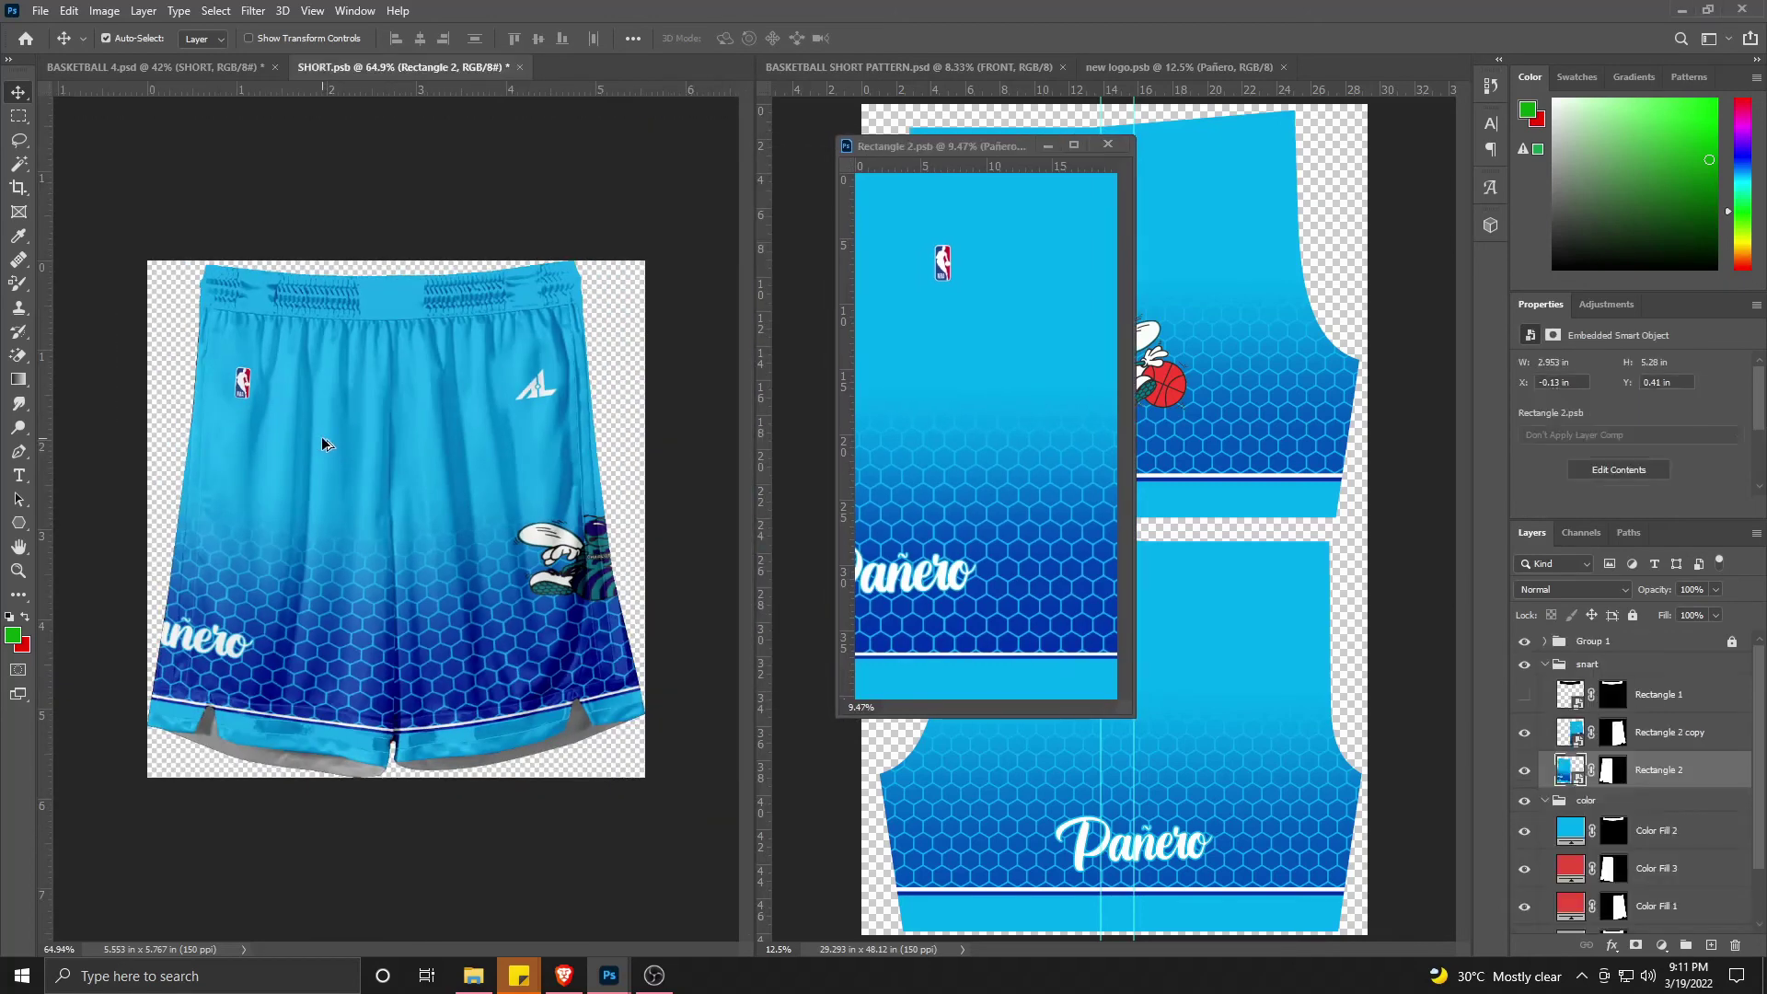
Step: Save SHORT.psb and close it along with Rectangle 2.psb, new logo.psb and BASKETBALL SHORT PATTERN.psd
{"action": "key", "text": "ctrl+s"}
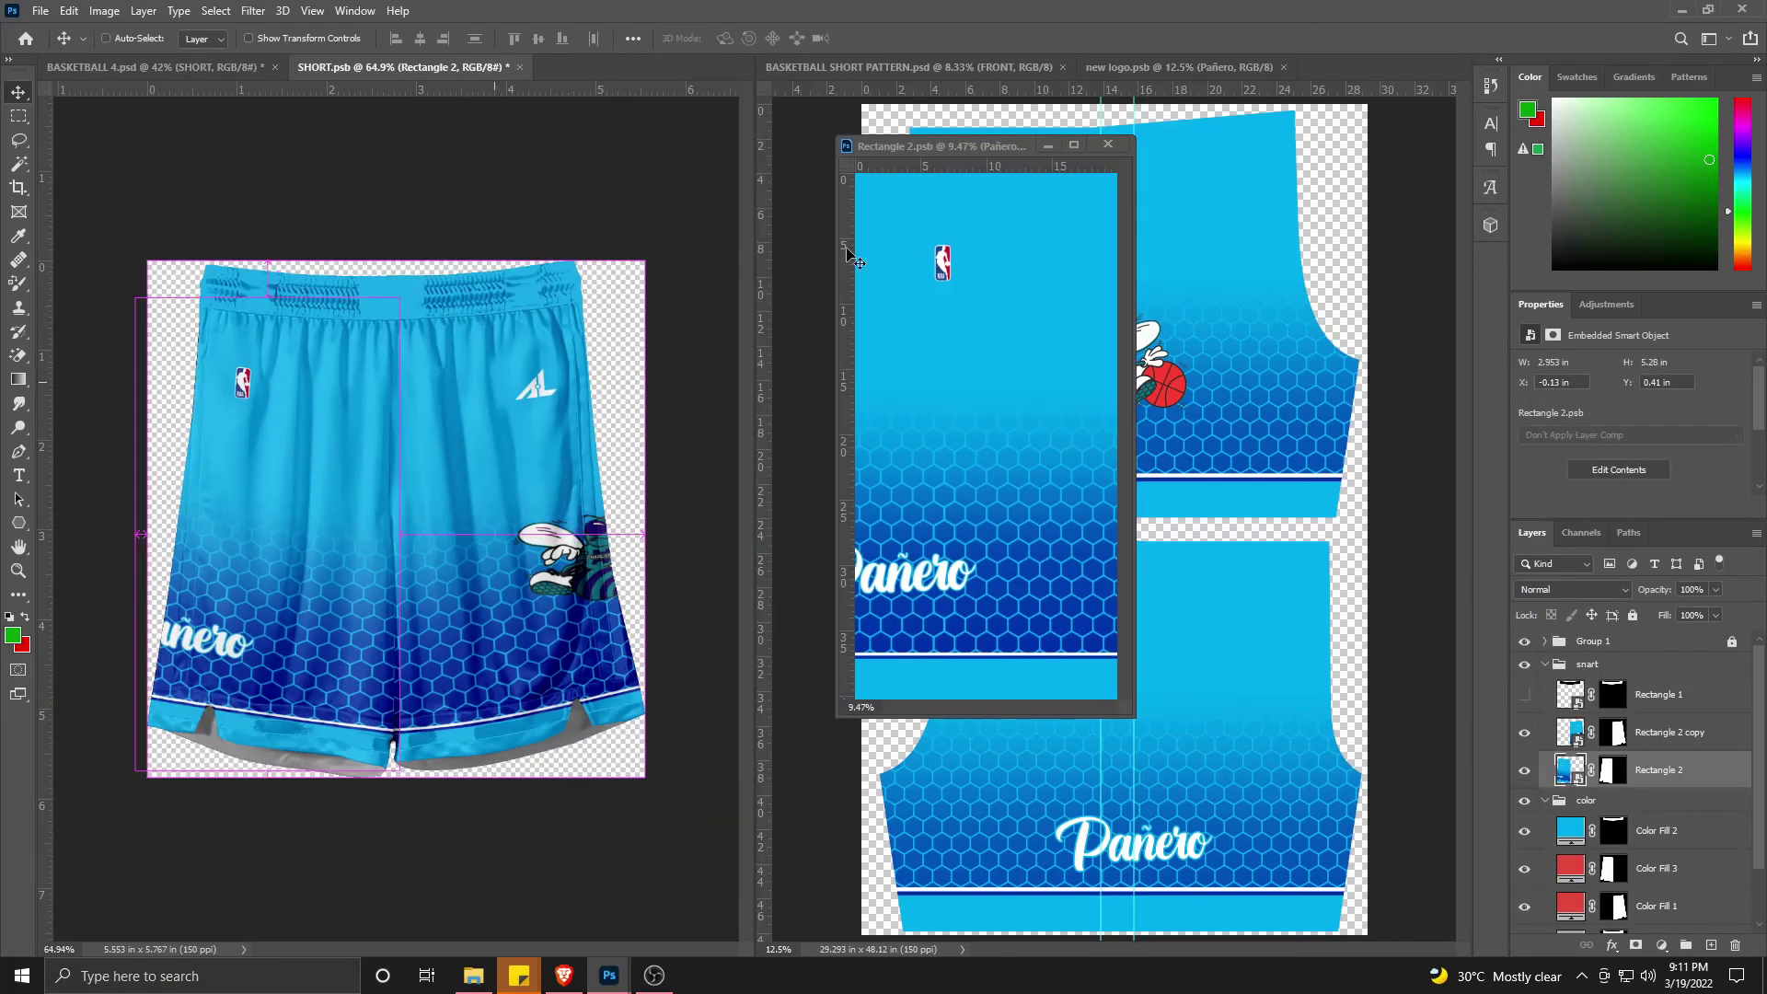
{"action": "left_click", "coordinate": [1108, 145]}
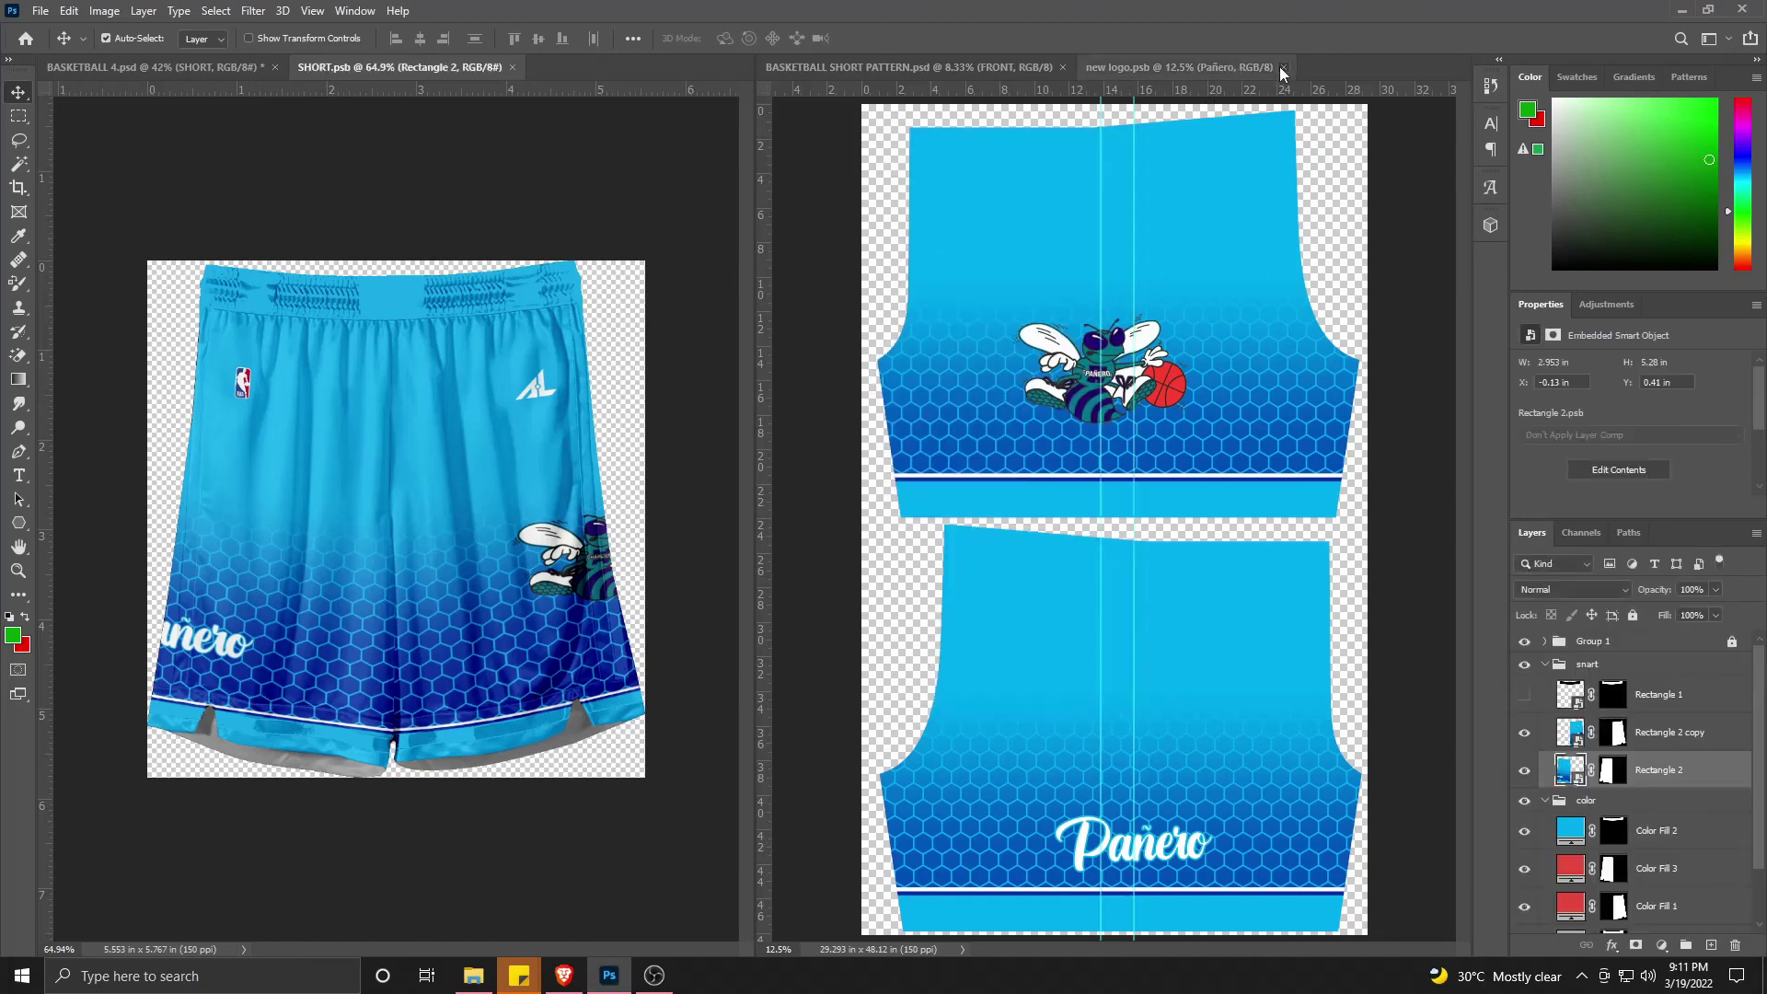
{"action": "left_click", "coordinate": [1281, 67]}
{"action": "left_click", "coordinate": [512, 70]}
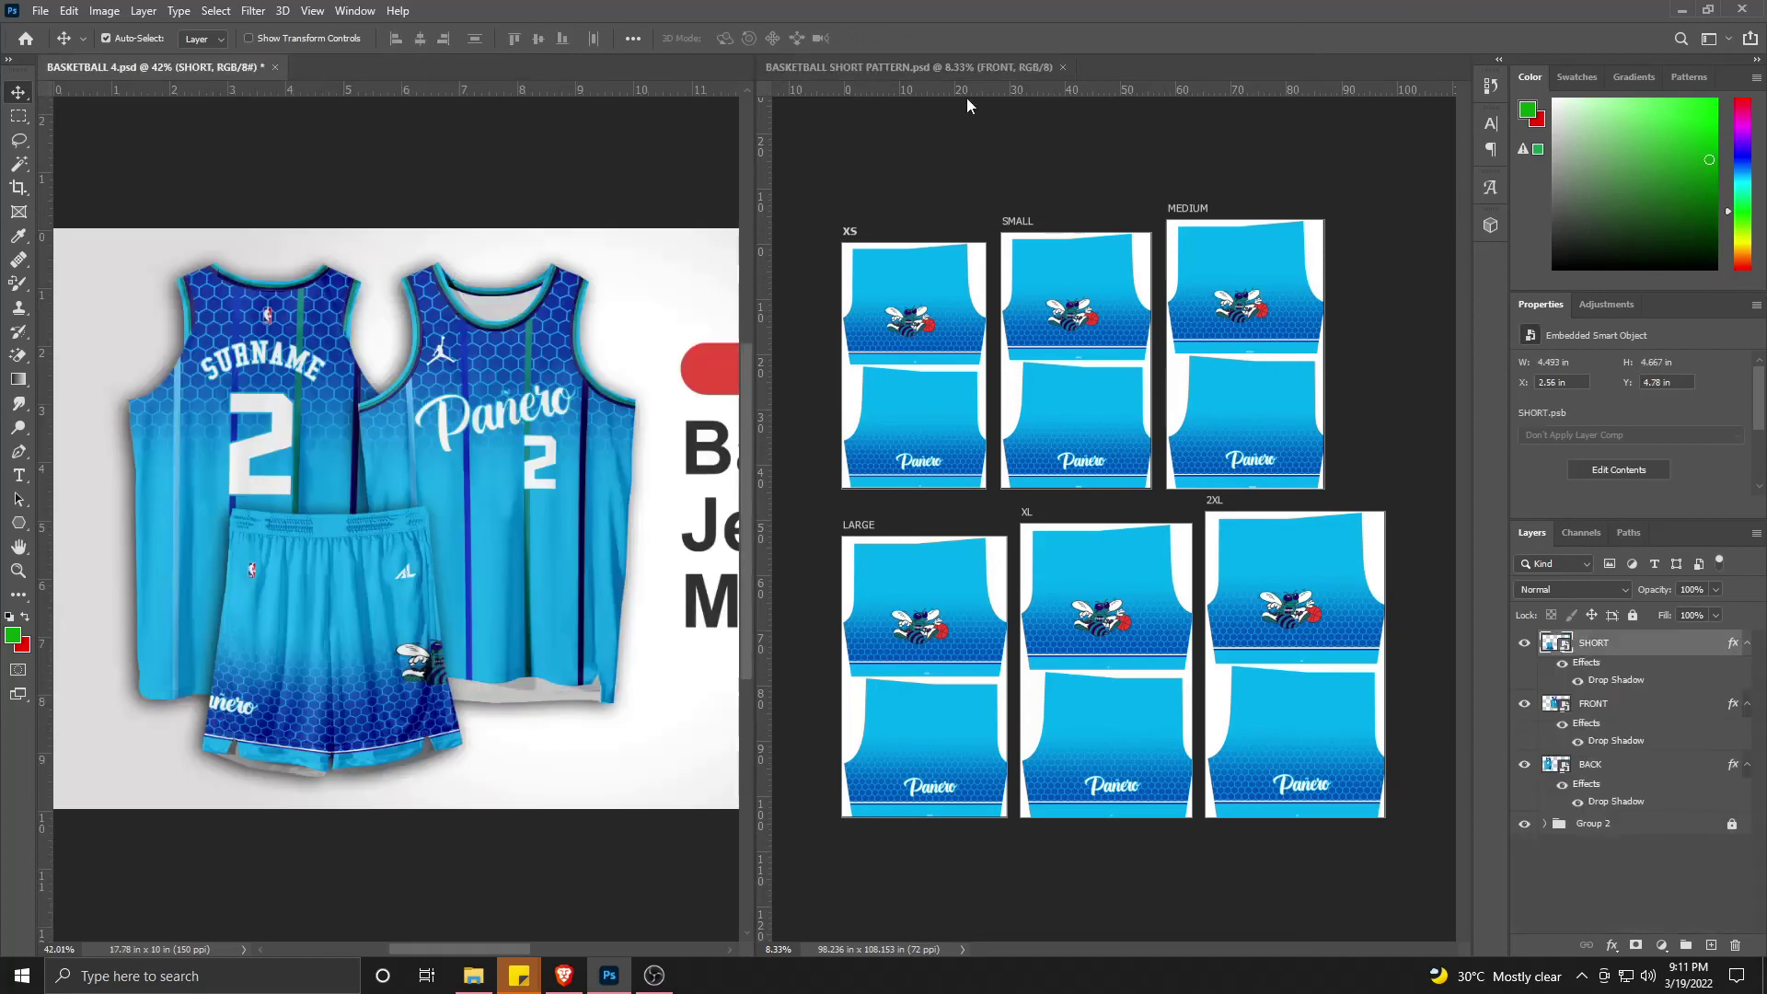
{"action": "key", "text": "ctrl+w"}
Step: Try spreading the back jersey, front jersey and short farther apart in BASKETBALL 4.psd, and undo the moves
{"action": "left_click", "coordinate": [496, 501]}
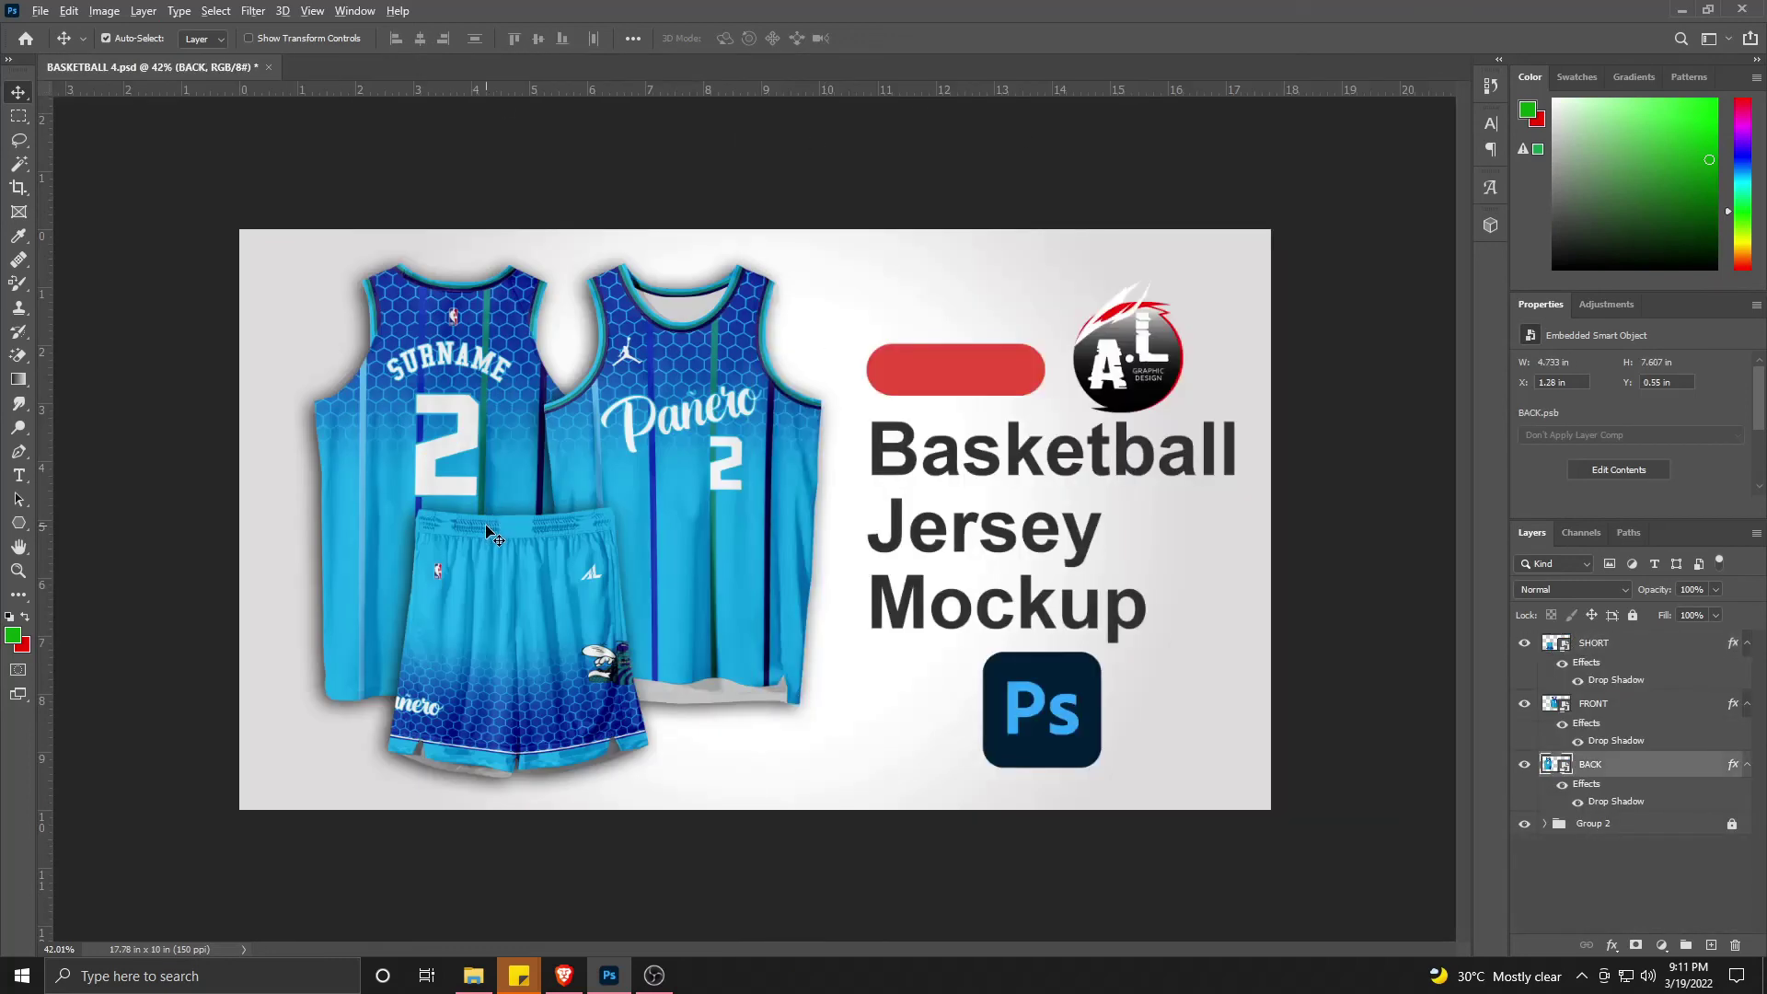
{"action": "scroll", "coordinate": [497, 529], "scroll_direction": "down", "scroll_amount": 2}
{"action": "left_click_drag", "start_coordinate": [470, 467], "coordinate": [417, 468]}
{"action": "left_click_drag", "start_coordinate": [738, 455], "coordinate": [804, 473]}
{"action": "left_click_drag", "start_coordinate": [483, 678], "coordinate": [582, 673]}
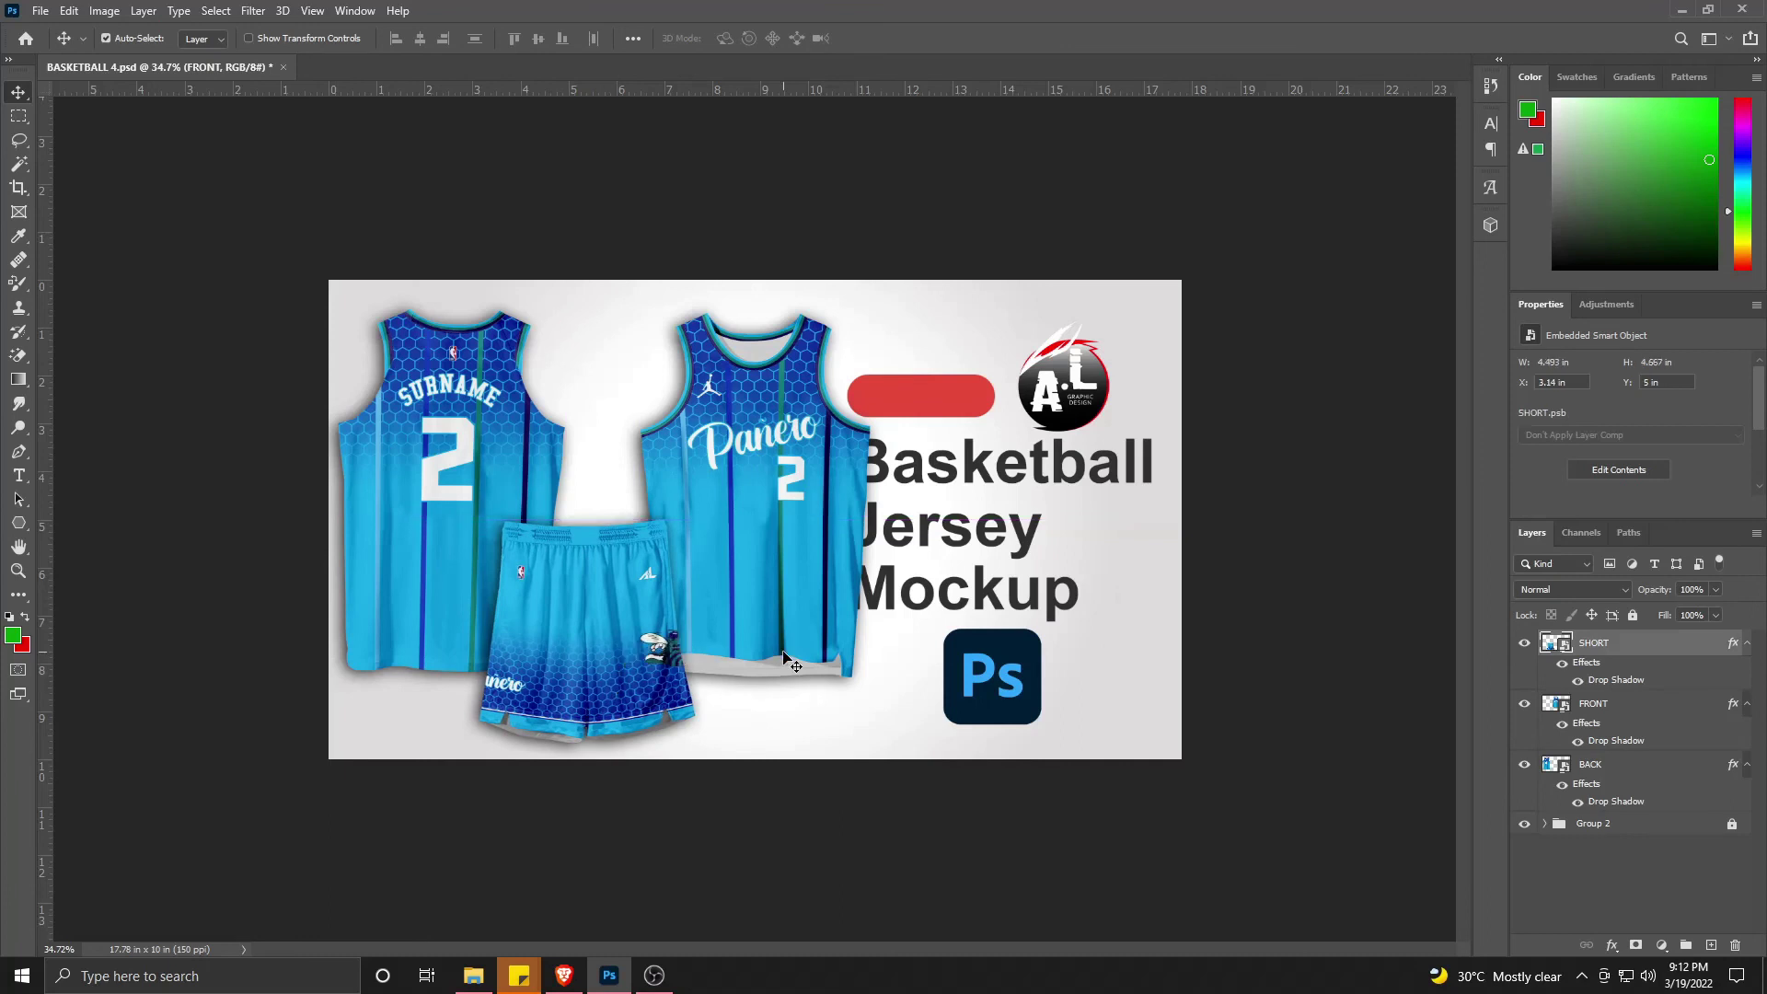
{"action": "key", "text": "ctrl+z"}
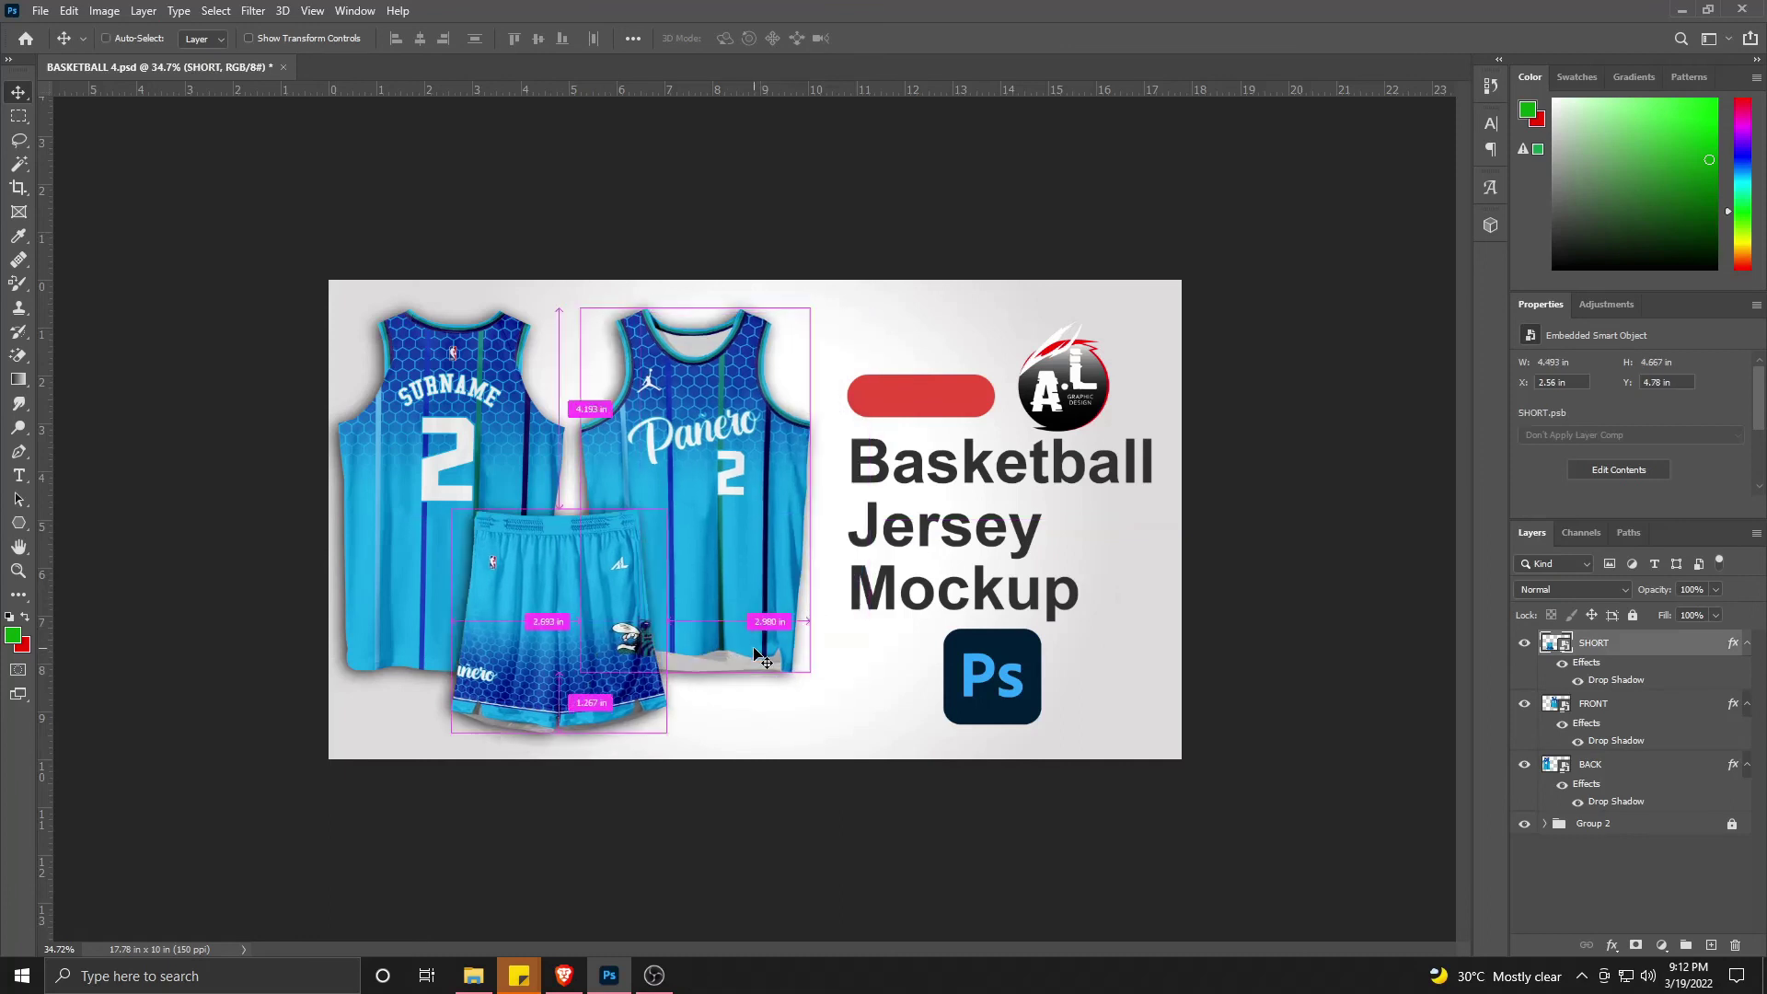
{"action": "key", "text": "ctrl+z"}
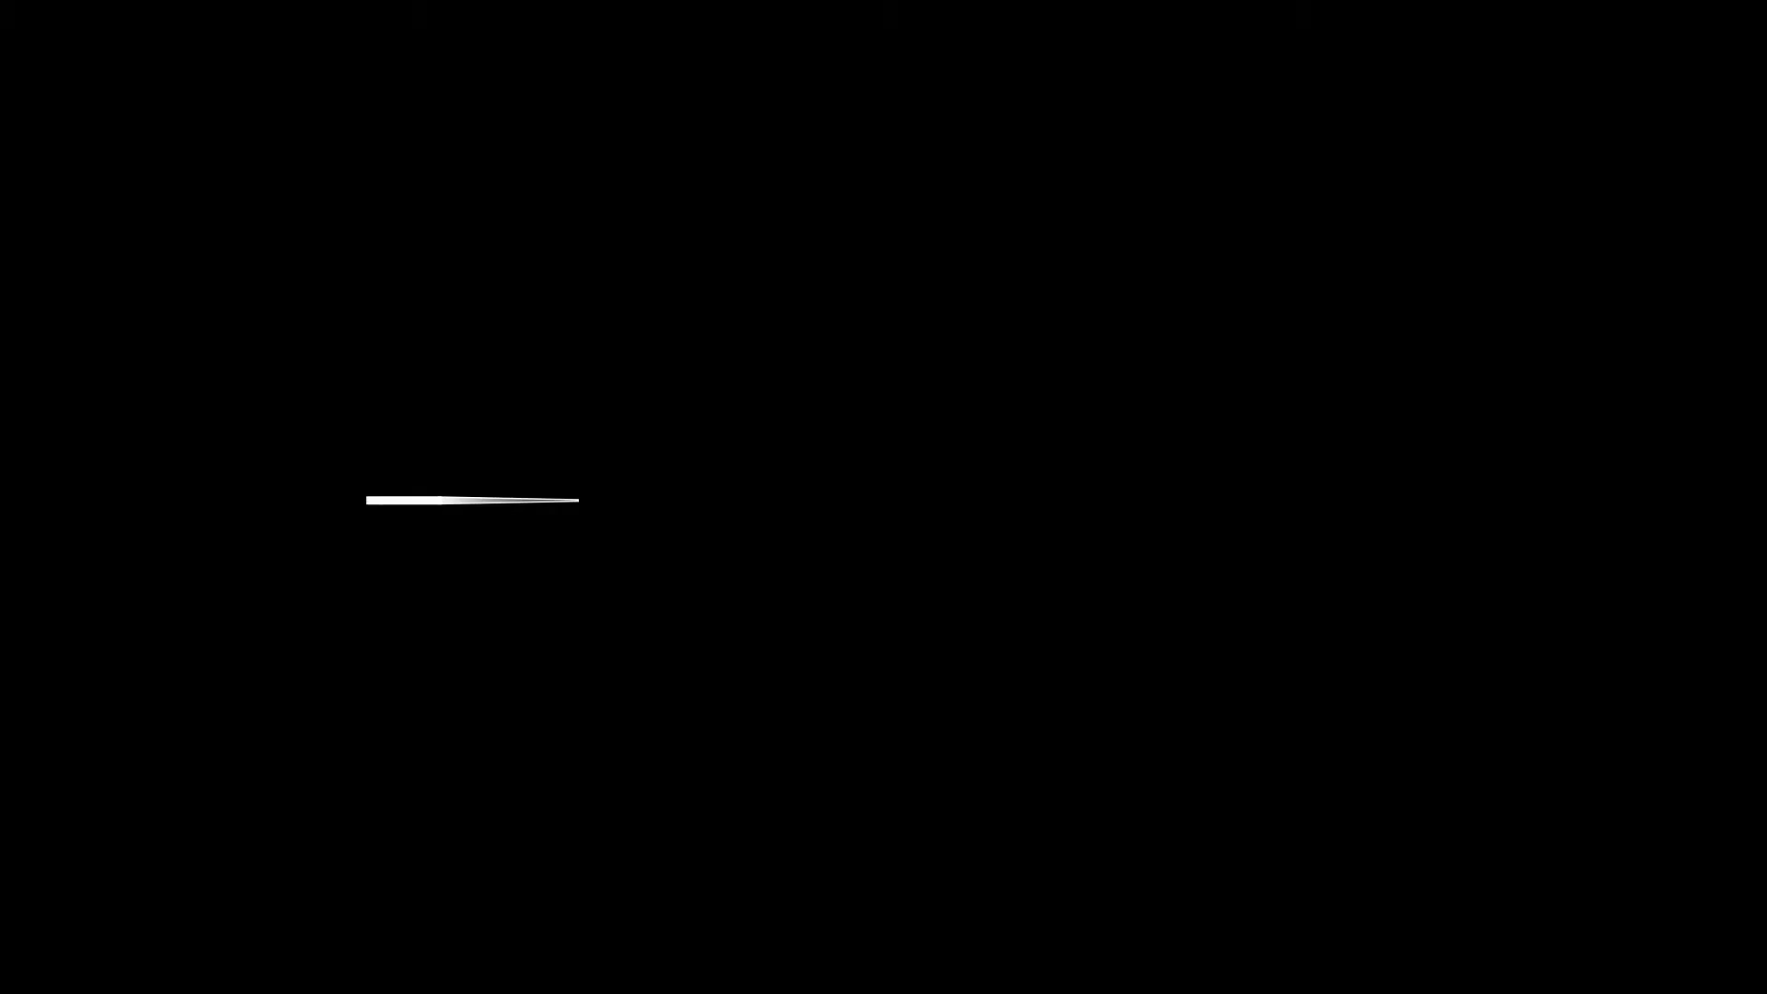